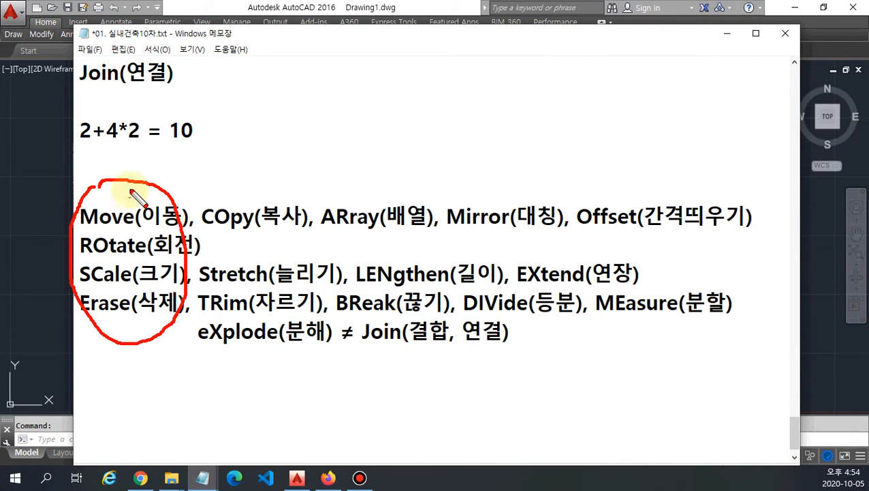
mouse_move(130, 189)
left_mouse_down()
mouse_move(563, 171)
mouse_move(698, 155)
mouse_move(695, 190)
left_mouse_up()
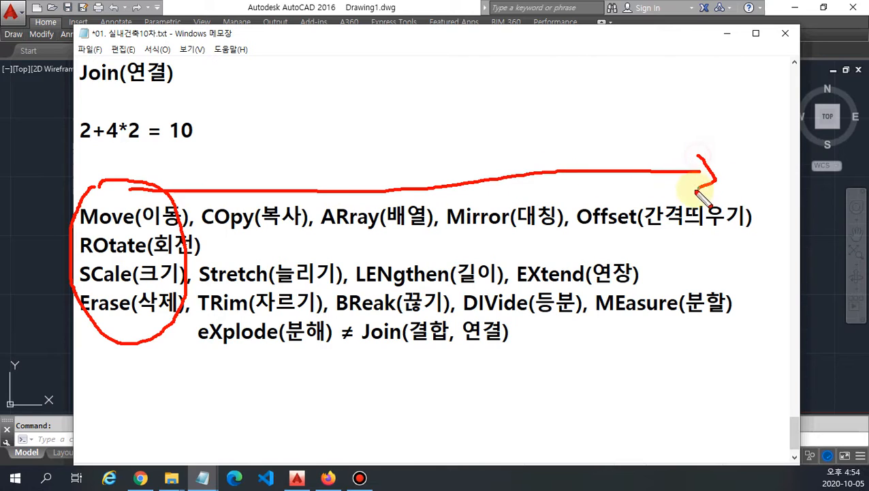
mouse_move(185, 259)
left_mouse_down()
mouse_move(559, 250)
mouse_move(584, 242)
left_mouse_up()
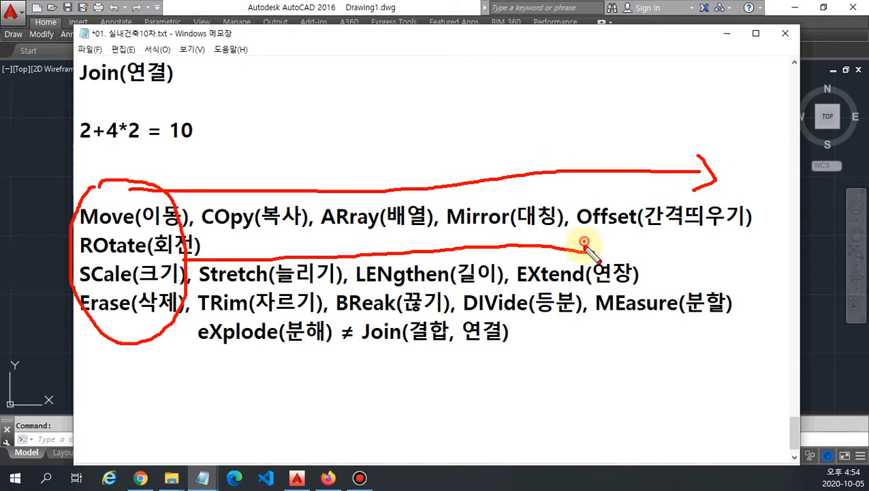
mouse_move(130, 324)
left_mouse_down()
mouse_move(563, 308)
mouse_move(553, 315)
left_mouse_up()
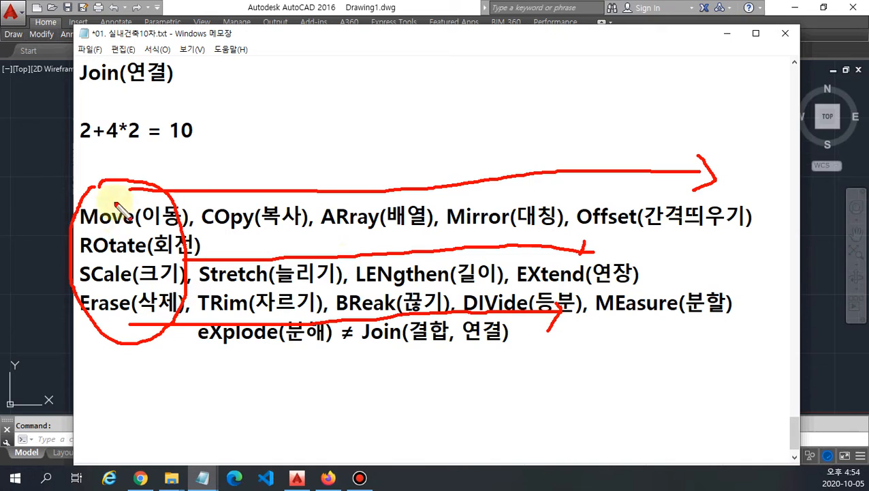
key("e")
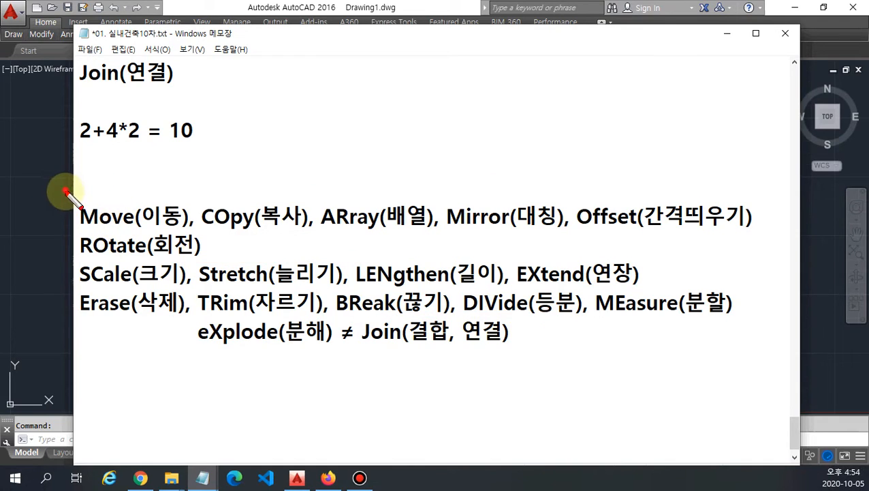
mouse_move(65, 190)
left_mouse_down()
mouse_move(60, 332)
mouse_move(71, 319)
left_mouse_up()
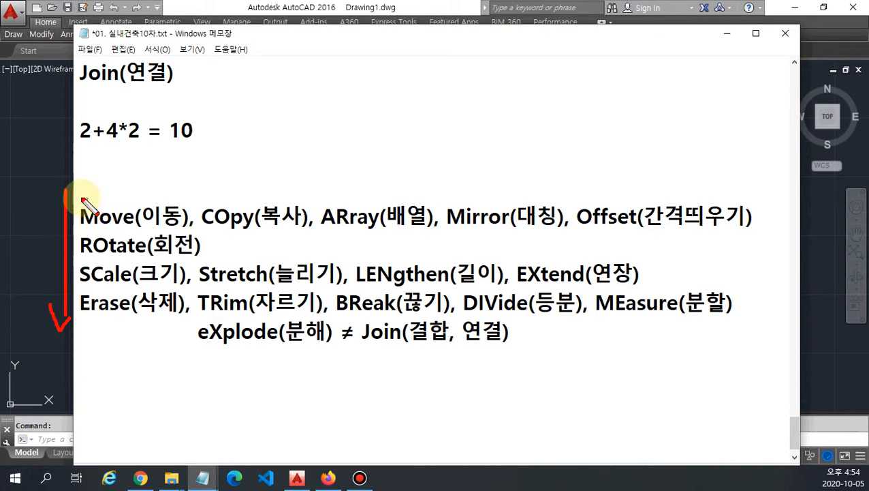
mouse_move(79, 196)
left_mouse_down()
mouse_move(514, 186)
mouse_move(588, 175)
mouse_move(618, 191)
mouse_move(588, 210)
left_mouse_up()
key("Escape")
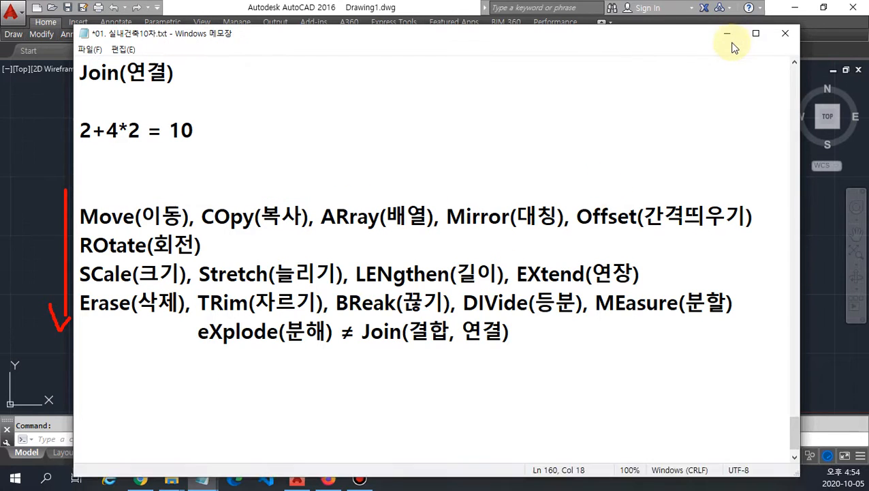
Put the Notepad notes away, switch to the empty AutoCAD drawing and zoom to its extents
left_click_drag(624, 36, 0, 52)
middle_click(471, 199)
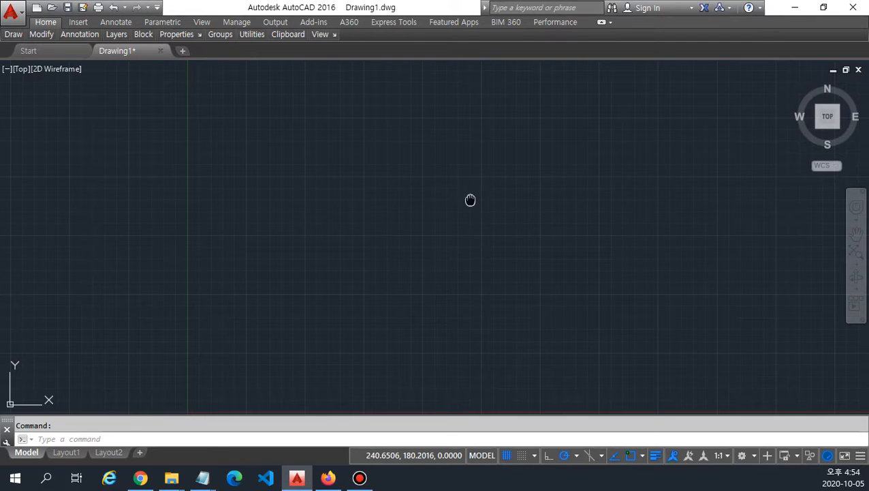
middle_click(470, 199)
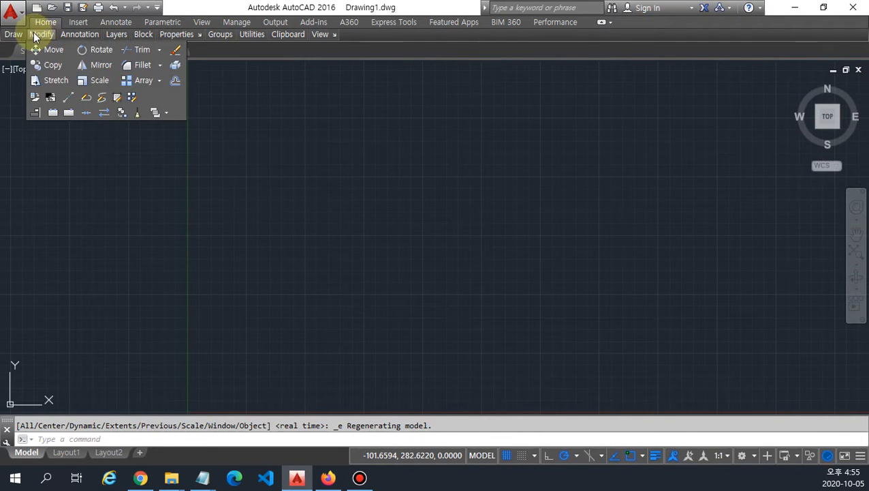
Expand the ribbon to its full panels and keep the extended set of Modify tools open
mouse_move(24, 37)
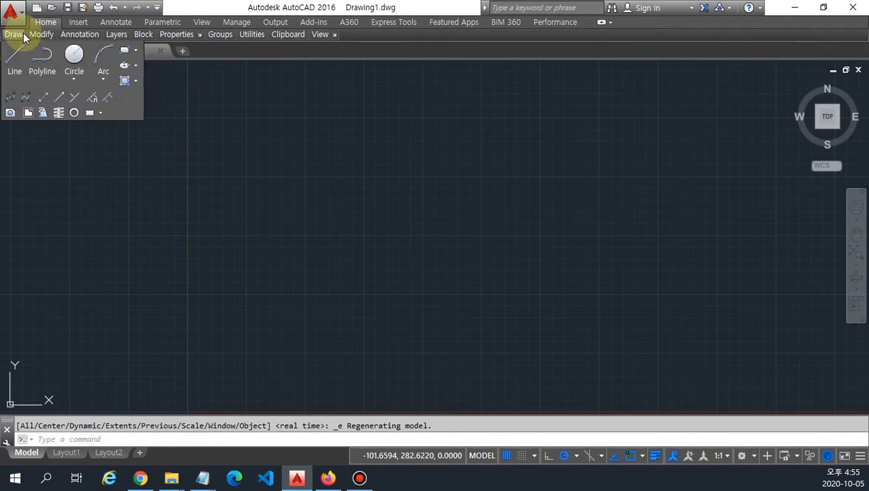
left_click(600, 22)
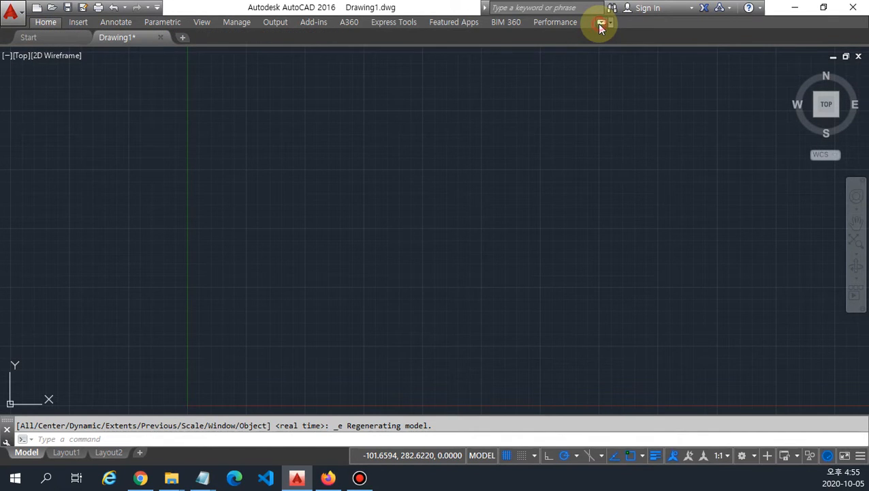
left_click(600, 24)
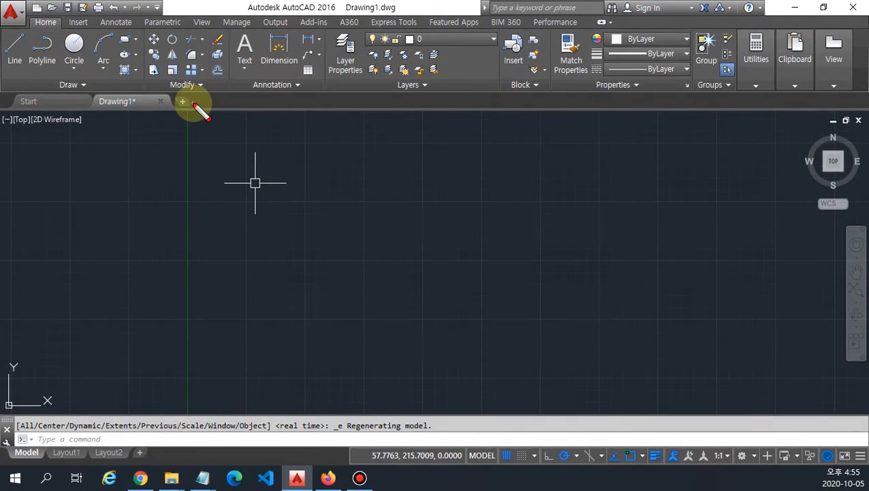
mouse_move(194, 104)
left_mouse_down()
mouse_move(144, 66)
mouse_move(195, 26)
mouse_move(218, 80)
mouse_move(199, 101)
left_mouse_up()
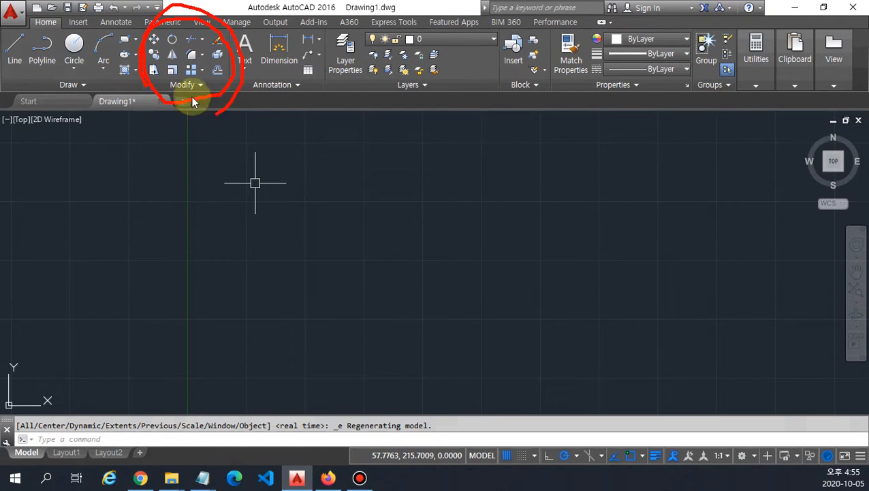
left_click(196, 85)
left_click(149, 128)
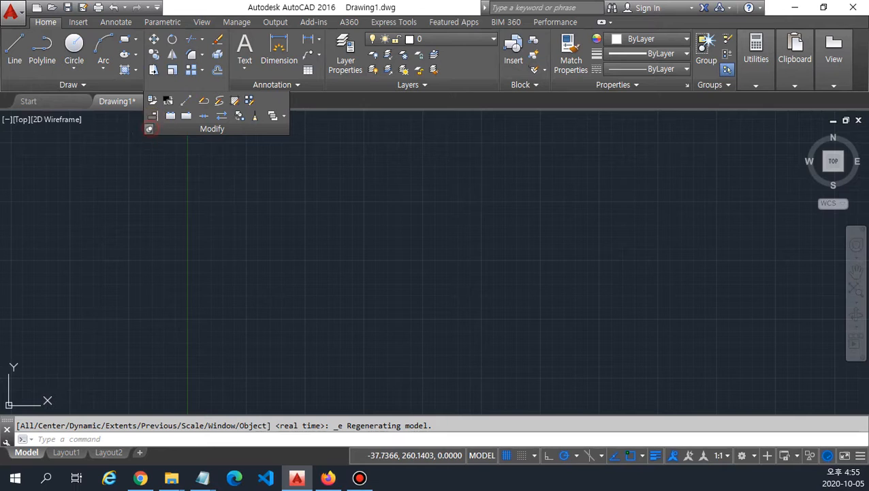
Examine the Modify tools, release the extended set and reduce the ribbon to panel titles again
key("ctrl+alt+d")
left_click_drag(143, 47, 179, 39)
mouse_move(145, 63)
left_mouse_down()
mouse_move(185, 57)
mouse_move(136, 75)
left_mouse_up()
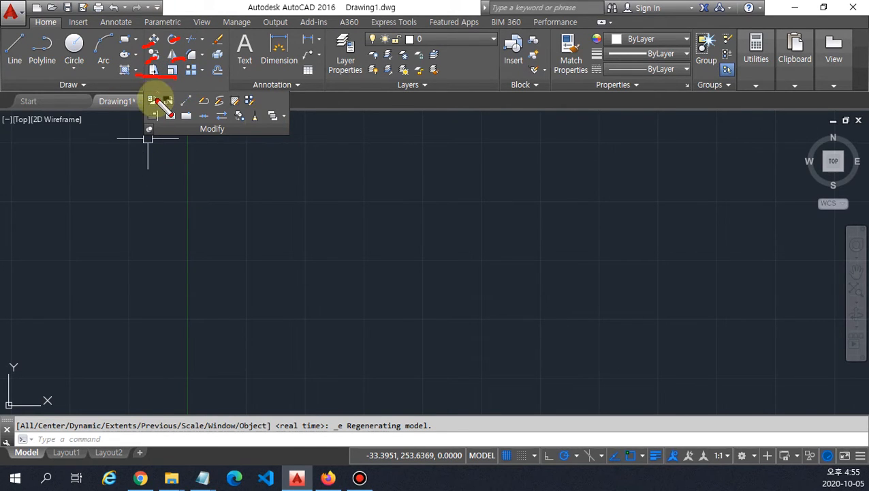
key("Escape")
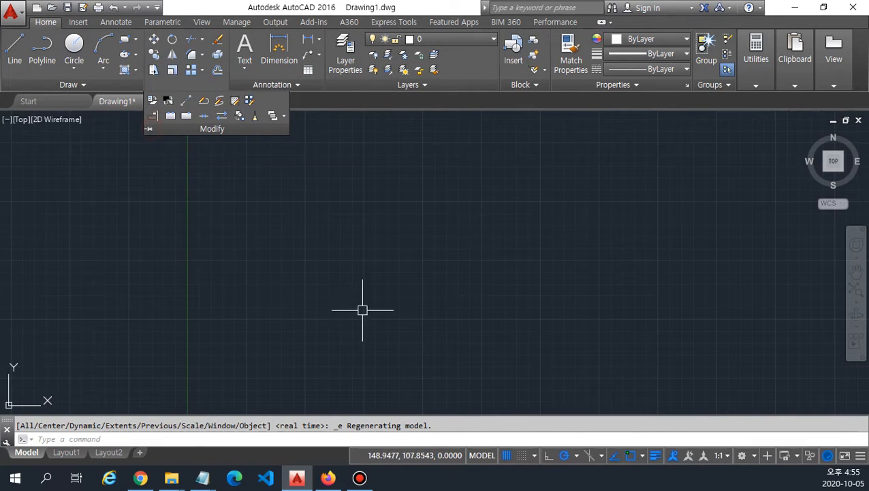
left_click(301, 233)
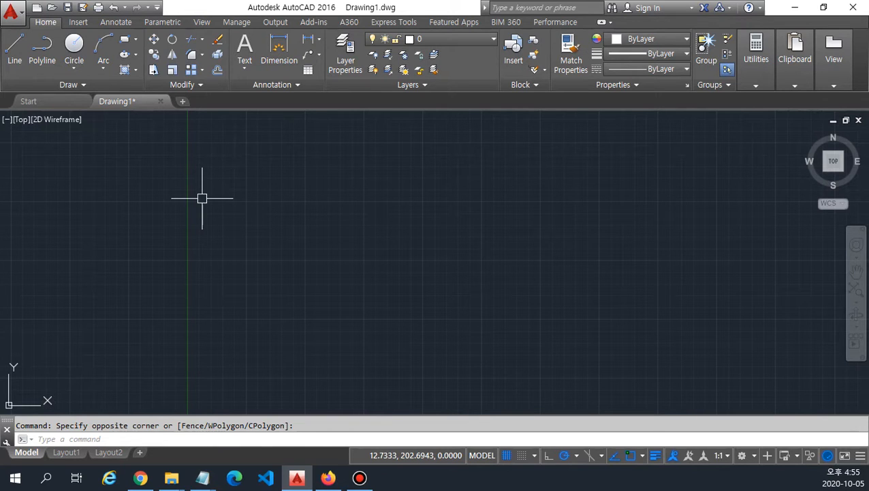
left_click(602, 23)
left_click(600, 24)
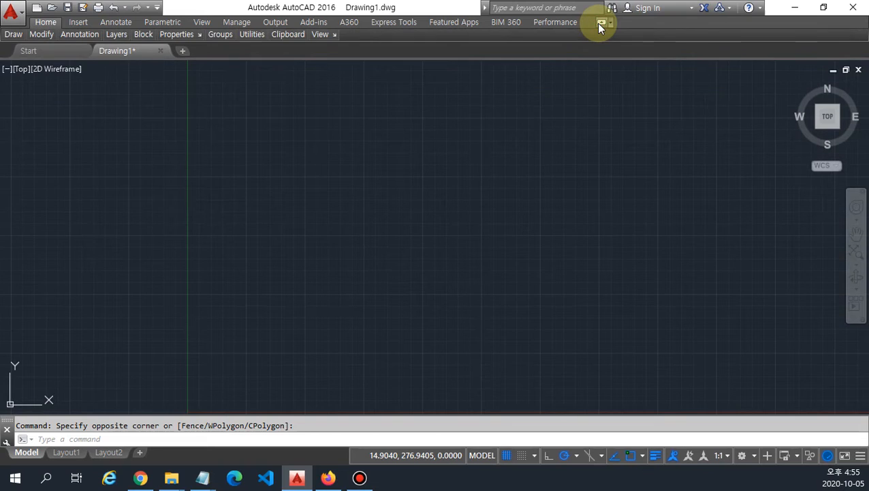
Draw a rectangle 50 units wide and 30 units high in the empty drawing
mouse_move(17, 34)
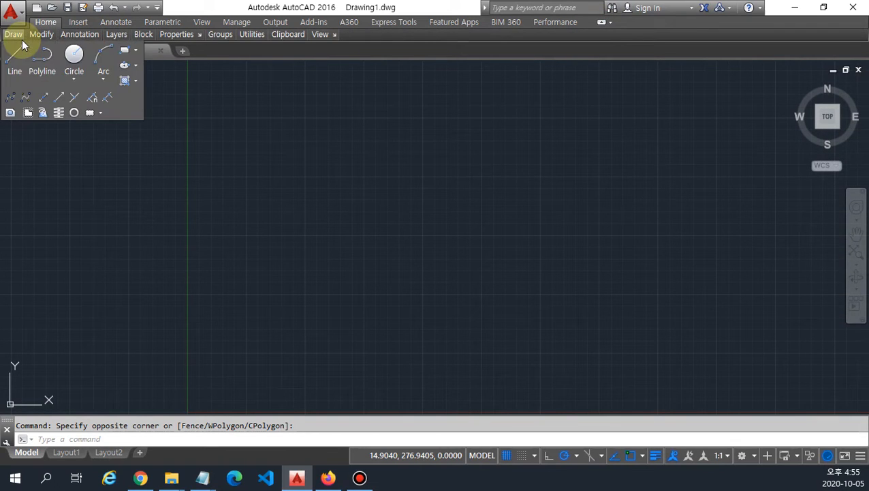
left_click(126, 51)
left_click(268, 208)
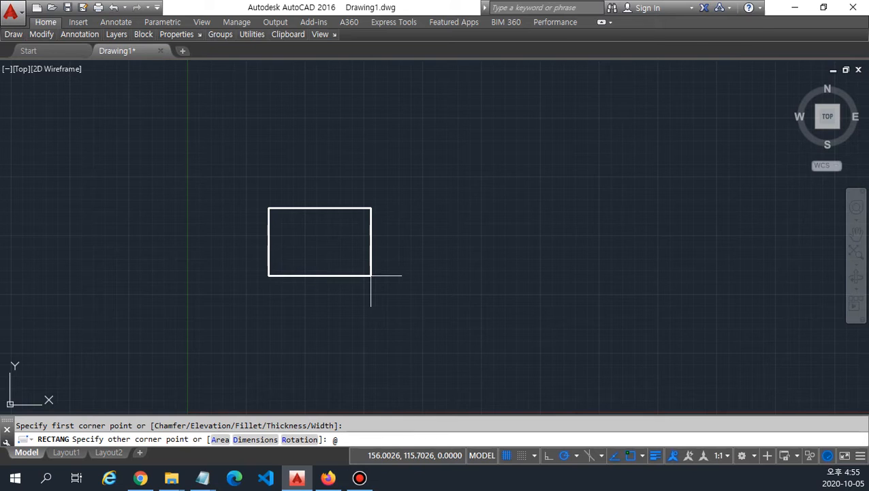
type("@50,30")
key("Return")
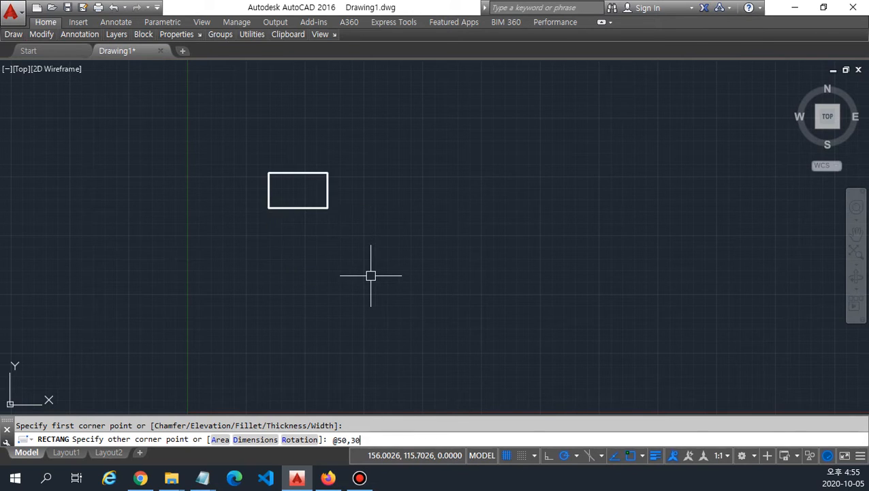
Draw a separate vertical line about 117 units long, well to the right of the rectangle
scroll(289, 218, "up", 2)
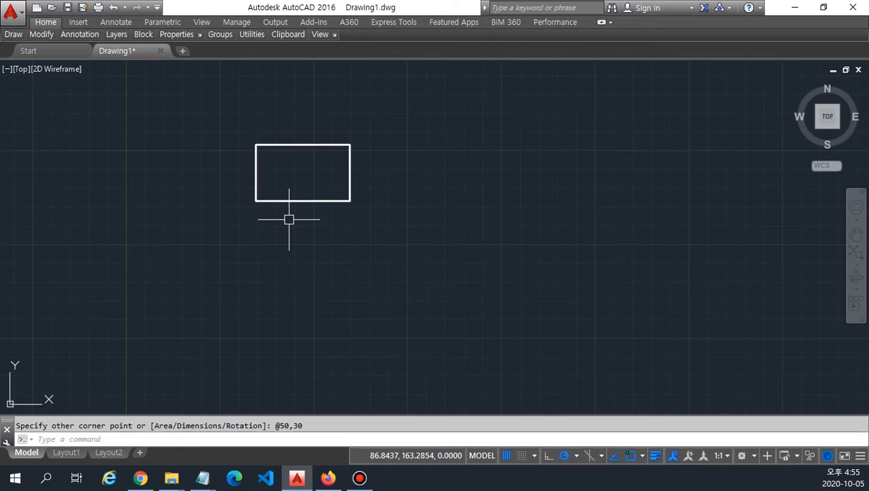
type("l")
key("Return")
left_click(602, 387)
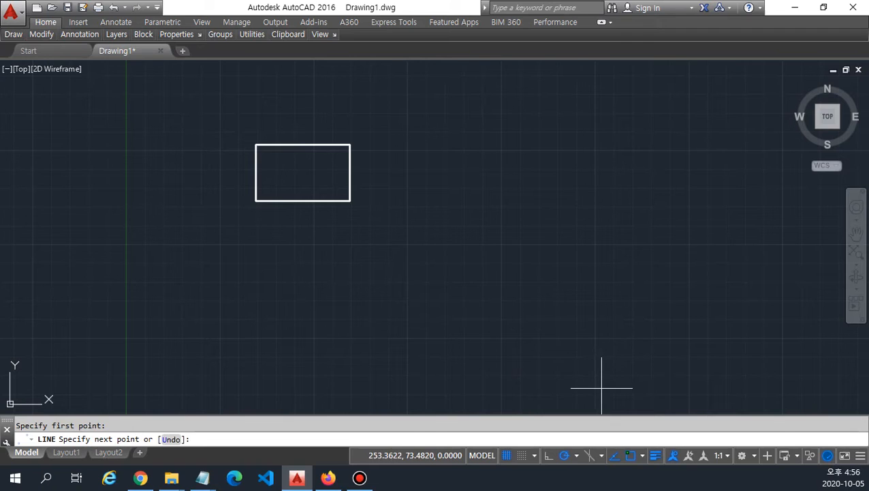
left_click(601, 179)
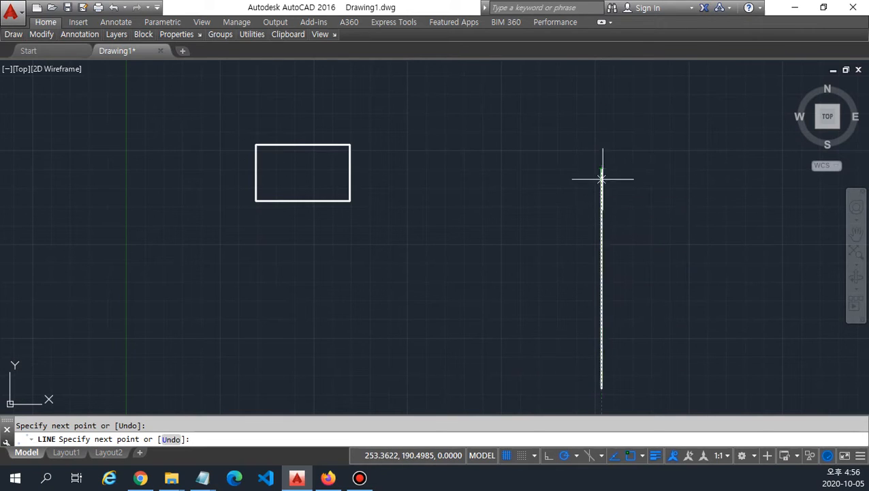
key("Return")
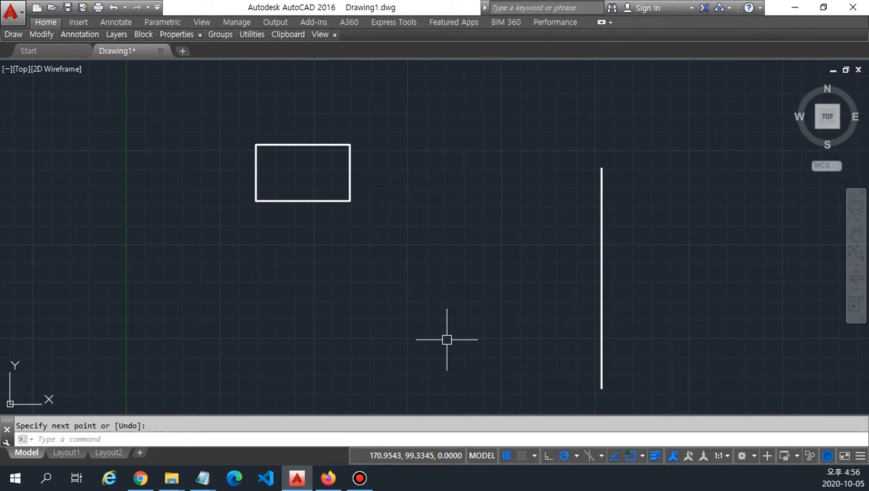
key("ctrl+alt+d")
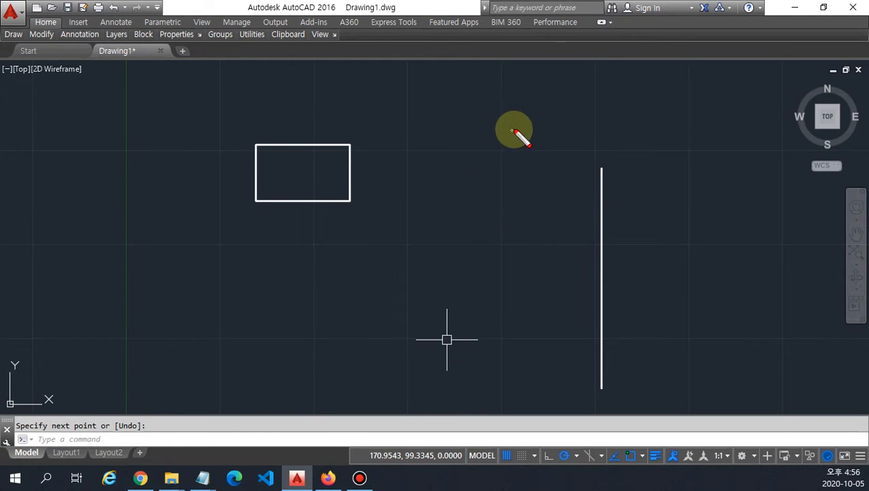
mouse_move(532, 130)
left_mouse_down()
mouse_move(537, 157)
mouse_move(582, 171)
mouse_move(654, 169)
mouse_move(653, 100)
mouse_move(535, 102)
left_mouse_up()
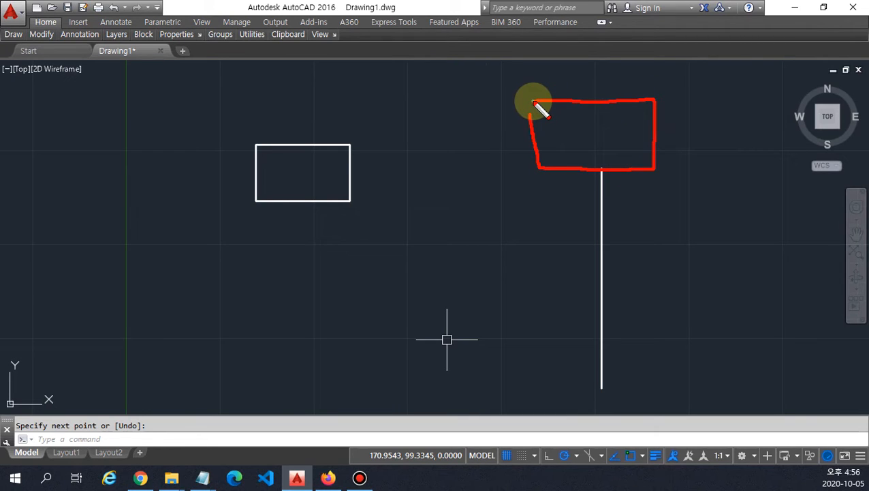
key("Escape")
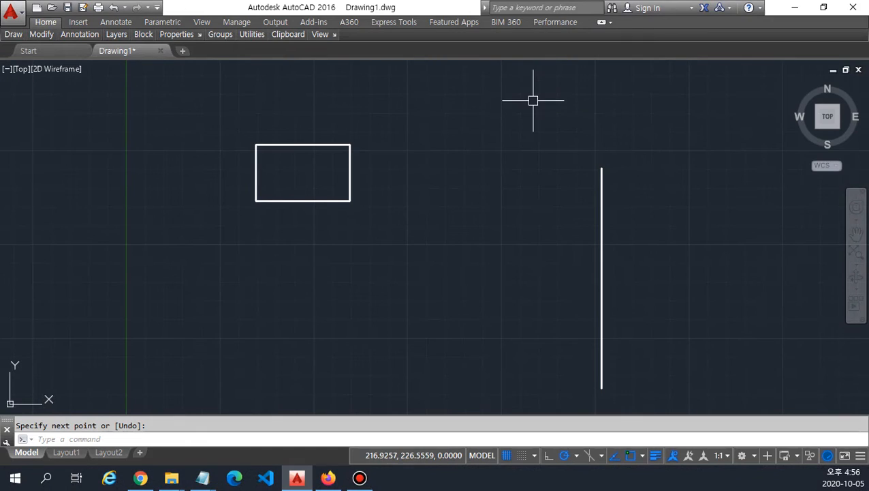
Copy the rectangle from the midpoint of its bottom edge onto the upper endpoint of the vertical line
type("cp")
key("Return")
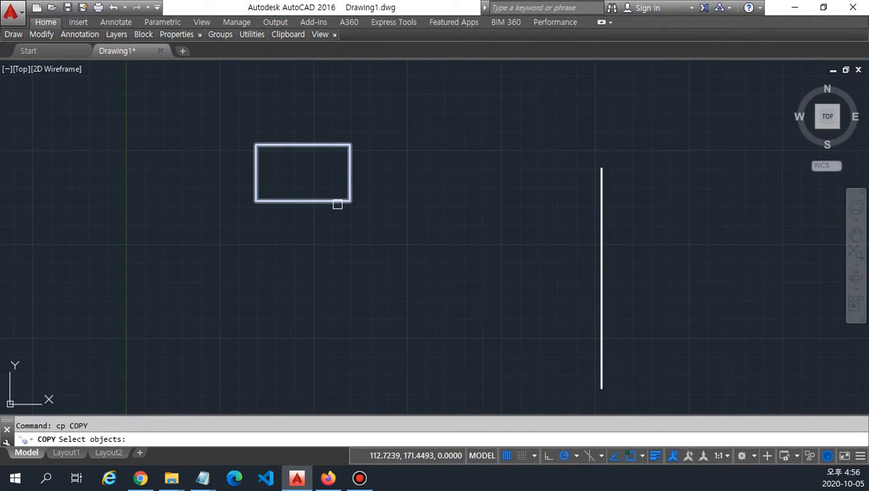
left_click(338, 201)
key("Return")
type("mid")
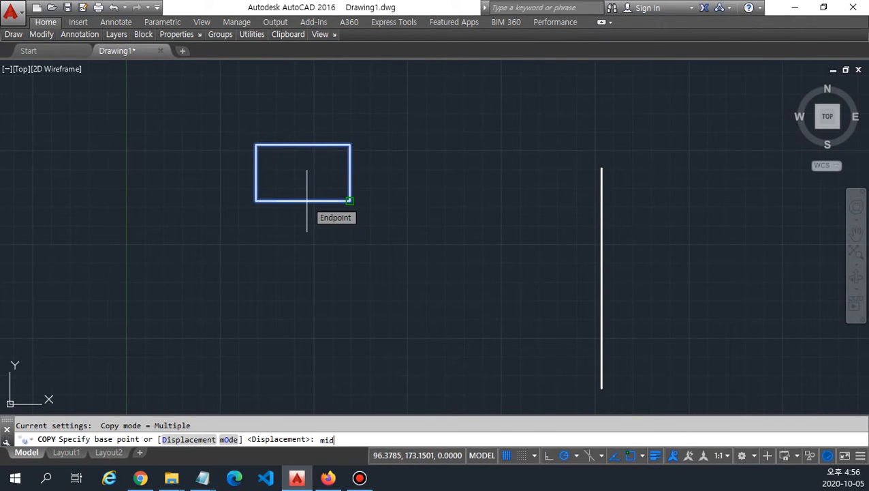
key("Return")
left_click(304, 200)
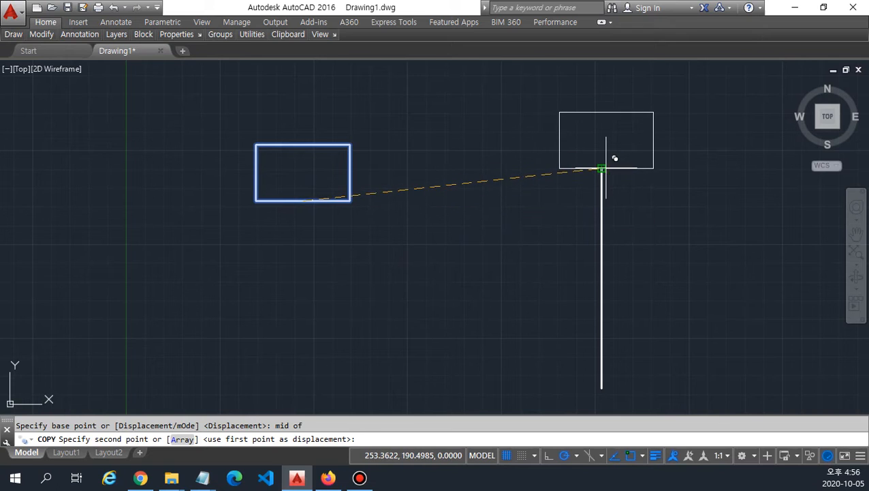
left_click(603, 163)
key("Return")
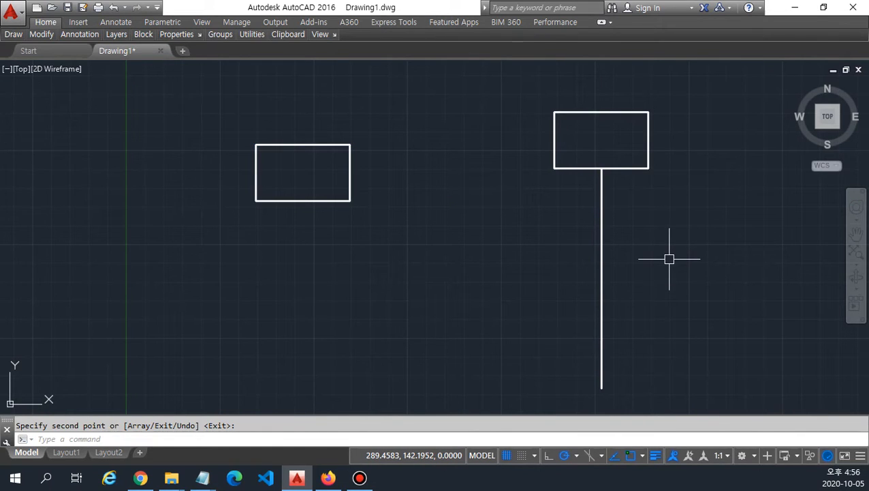
Copy the vertical line horizontally to the left, into the gap between the two rectangles
type("cp")
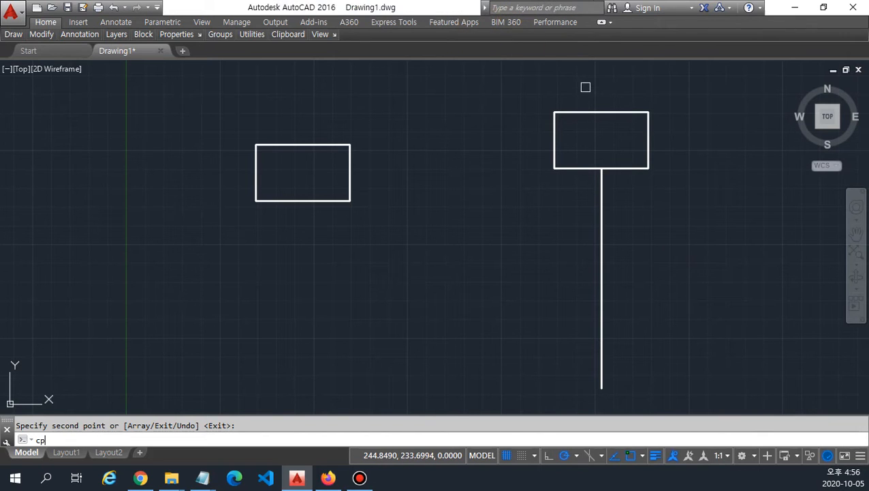
key("Return")
left_click(714, 261)
left_click(596, 278)
key("Return")
left_click(654, 244)
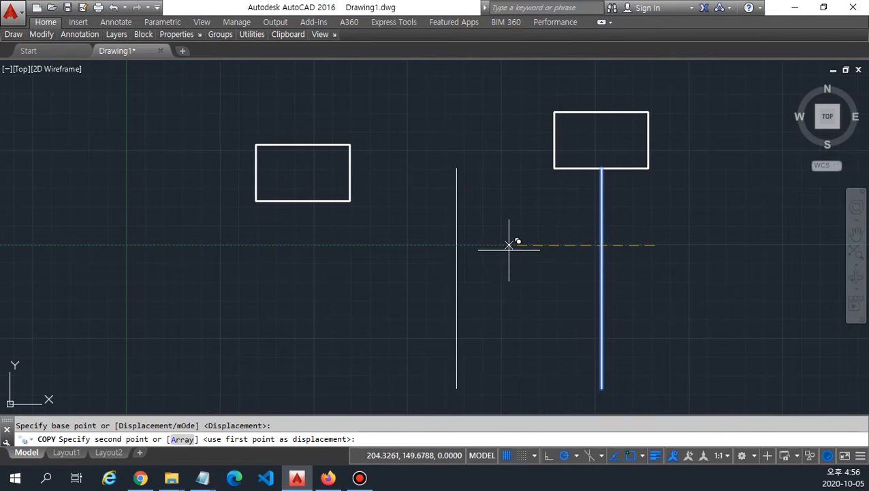
left_click(509, 243)
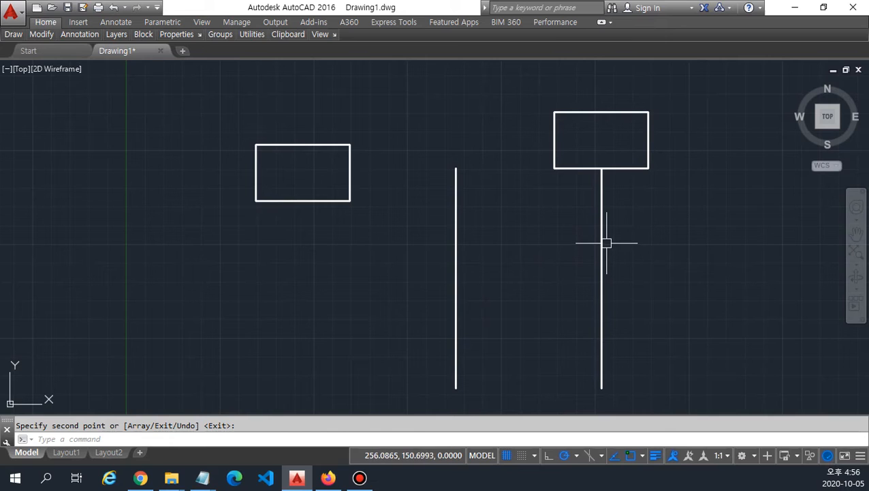
key("Return")
Move the rectangle together with the vertical line attached beneath it a short distance horizontally to the right
type("m")
key("Return")
left_click(668, 283)
left_click(540, 97)
key("Return")
left_click(538, 192)
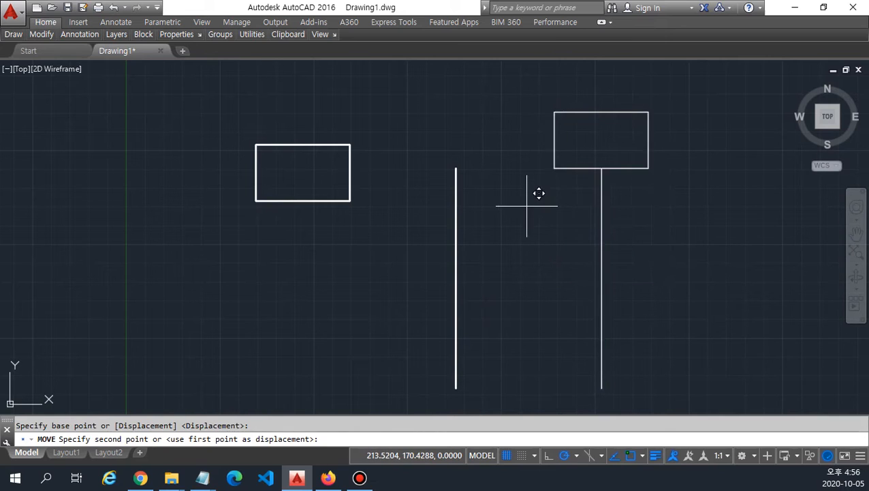
left_click(578, 192)
Move the separate rectangle horizontally to the left, farther away from the middle vertical line
key("Return")
left_click(388, 250)
left_click(223, 132)
key("Return")
left_click(269, 258)
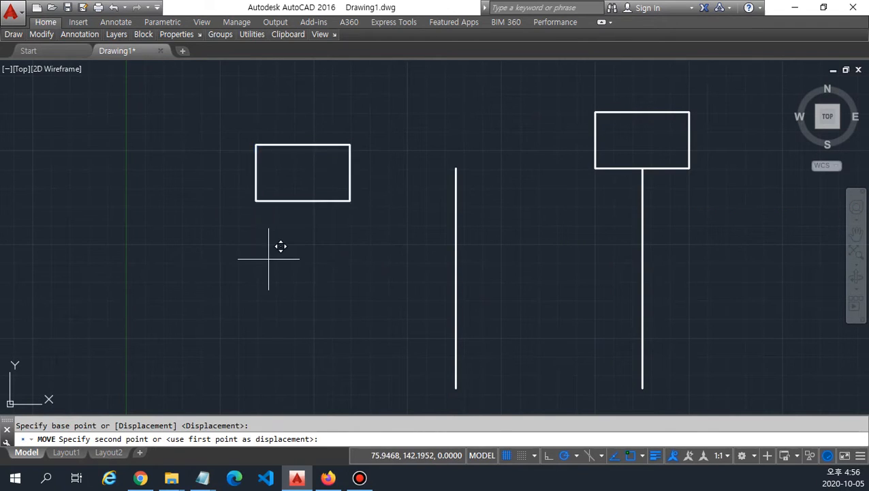
left_click(219, 258)
Move the middle vertical line a short distance horizontally to the left and end the Move command
key("Return")
left_click(511, 268)
left_click(387, 299)
key("Return")
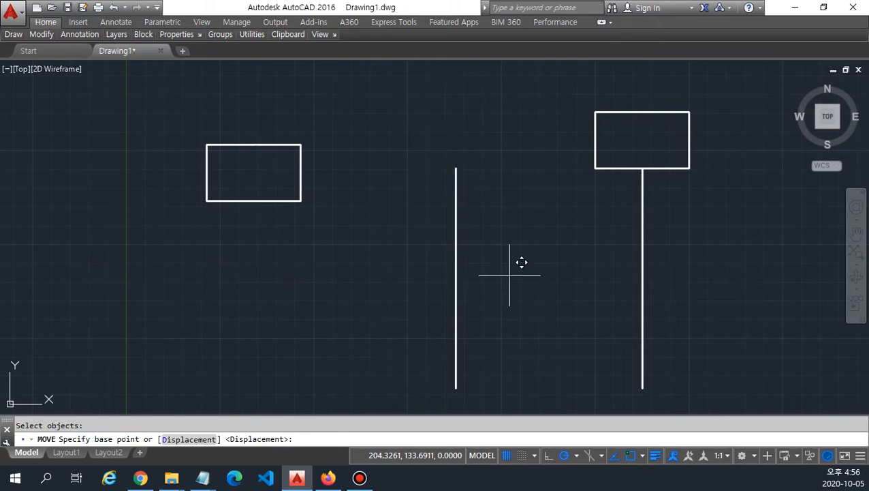
left_click(509, 275)
left_click(473, 276)
key("Return")
key("Escape")
key("Escape")
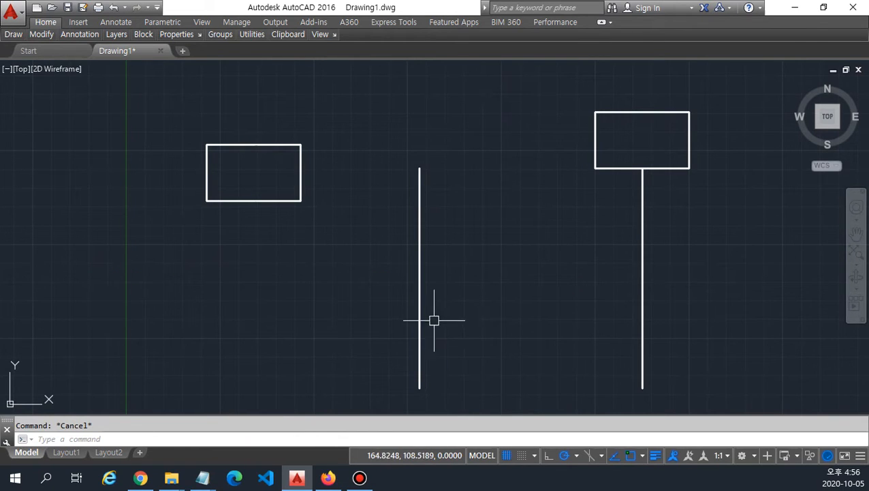
left_click_drag(139, 187, 278, 266)
mouse_move(408, 253)
left_mouse_down()
mouse_move(343, 146)
mouse_move(443, 243)
left_mouse_up()
mouse_move(481, 194)
left_mouse_down()
mouse_move(577, 185)
mouse_move(552, 284)
left_mouse_up()
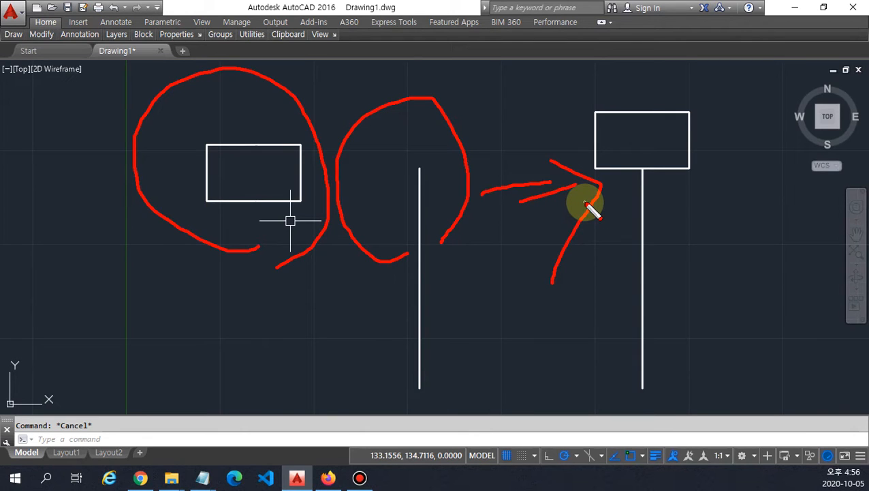
mouse_move(594, 166)
left_mouse_down()
mouse_move(595, 145)
mouse_move(613, 115)
mouse_move(683, 117)
mouse_move(689, 163)
mouse_move(597, 175)
mouse_move(665, 190)
mouse_move(625, 151)
left_mouse_up()
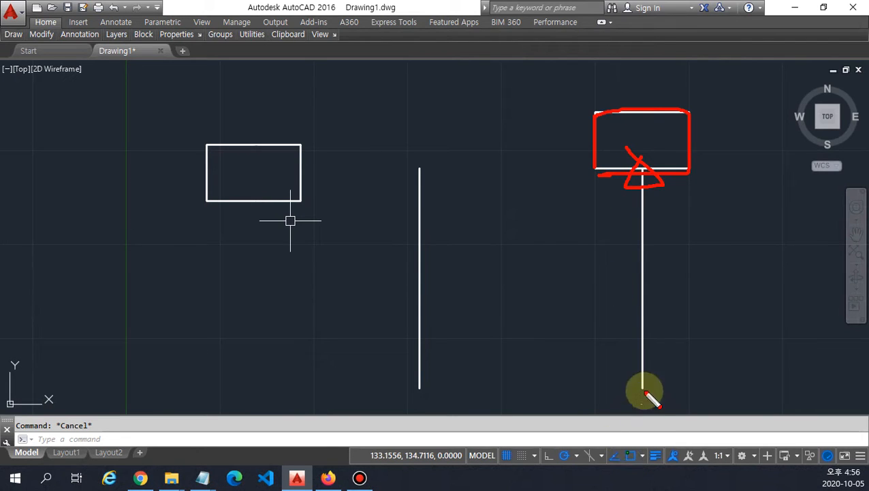
key("e")
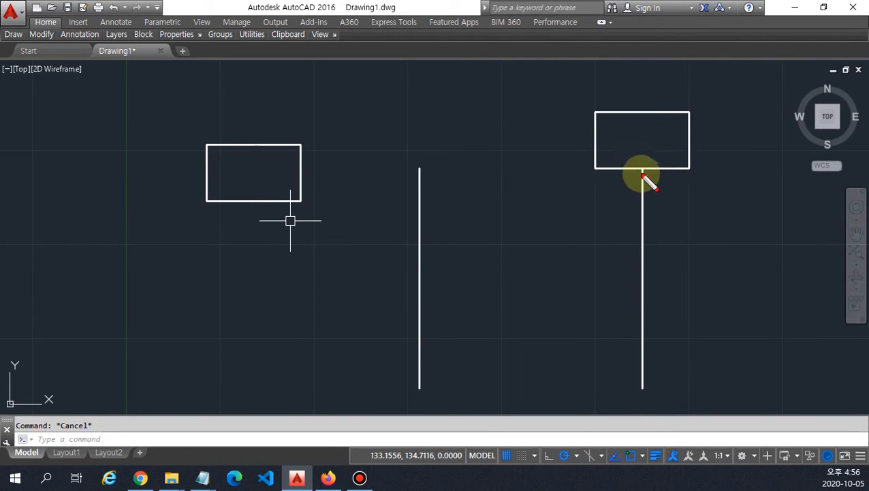
left_click_drag(642, 172, 634, 412)
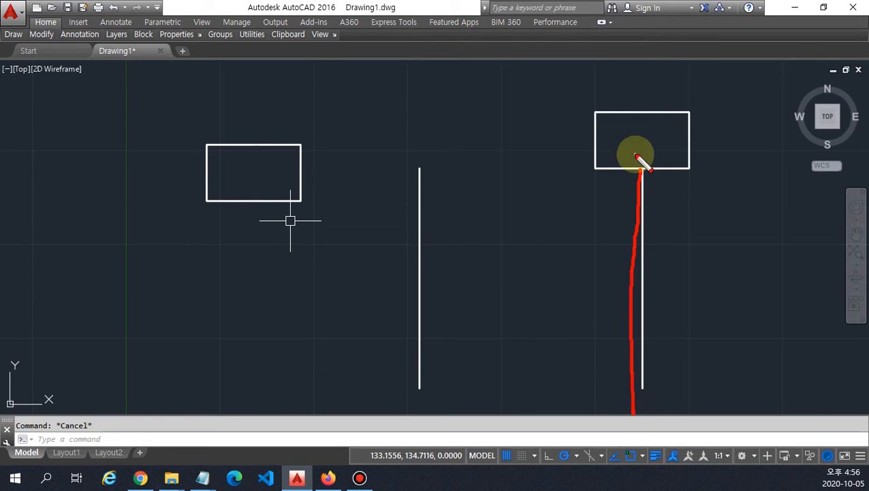
mouse_move(635, 156)
left_mouse_down()
mouse_move(633, 173)
mouse_move(651, 153)
mouse_move(643, 155)
left_mouse_up()
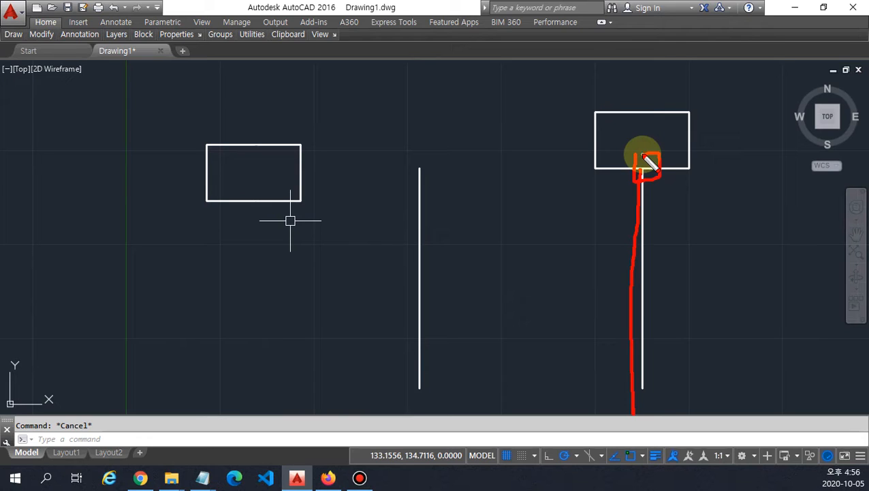
left_click_drag(643, 155, 639, 154)
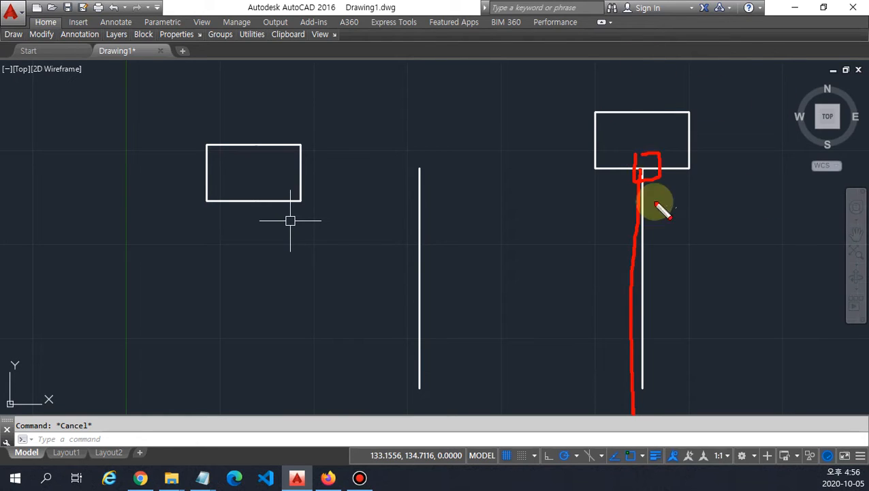
key("e")
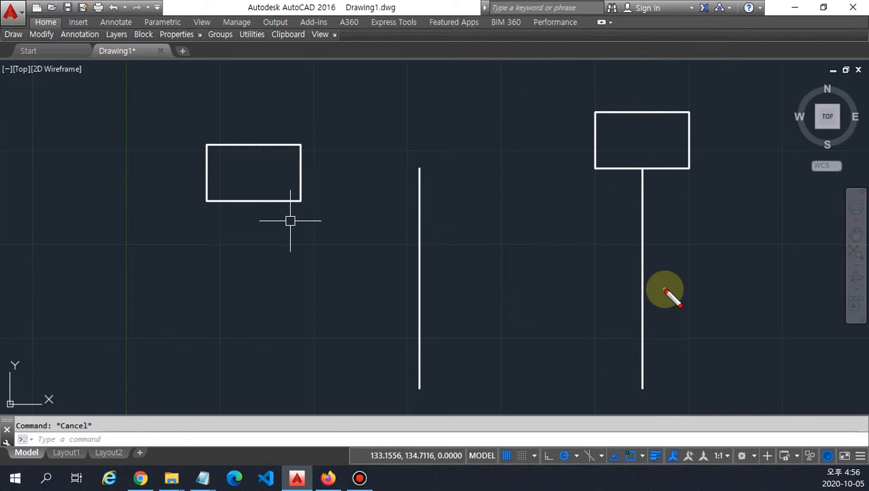
key("Escape")
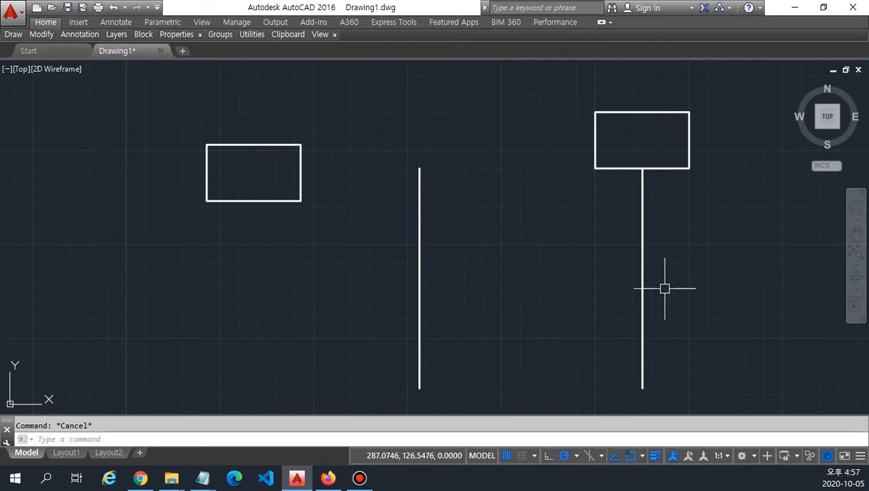
Start the Move command and select only the separate left rectangle as the object to move
left_click(48, 35)
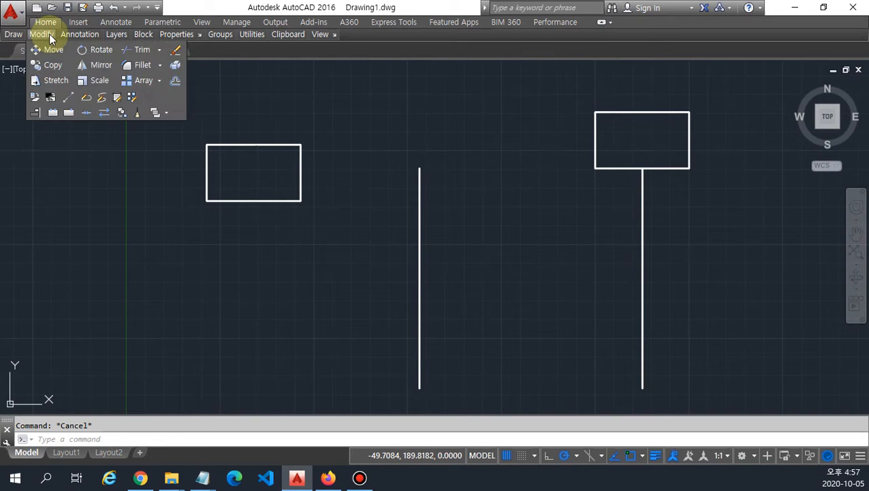
left_click(45, 48)
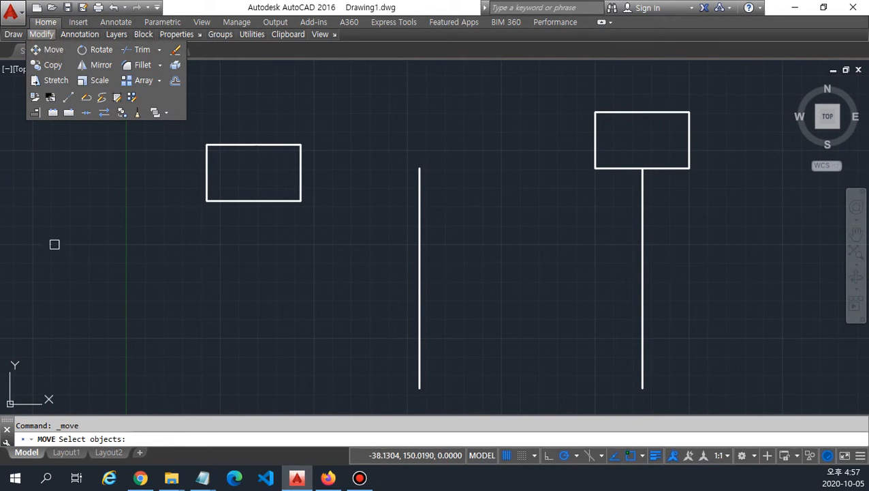
mouse_move(103, 351)
left_mouse_down()
mouse_move(88, 416)
mouse_move(80, 409)
left_mouse_up()
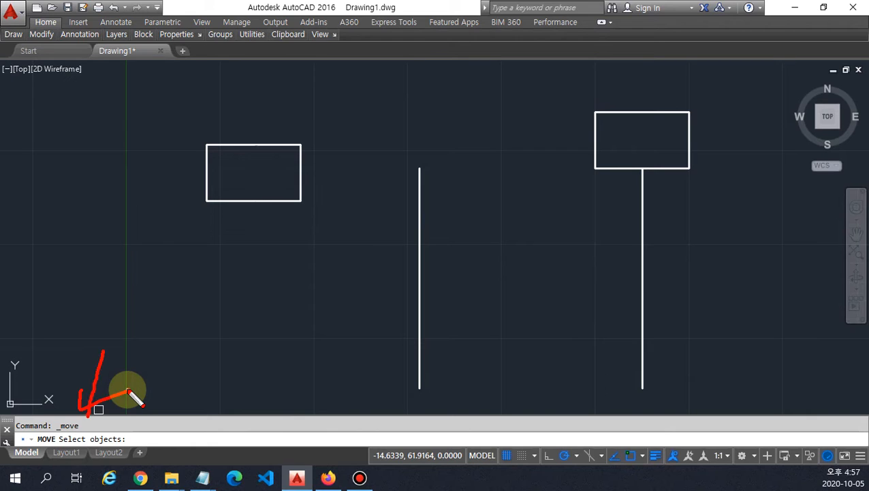
key("Escape")
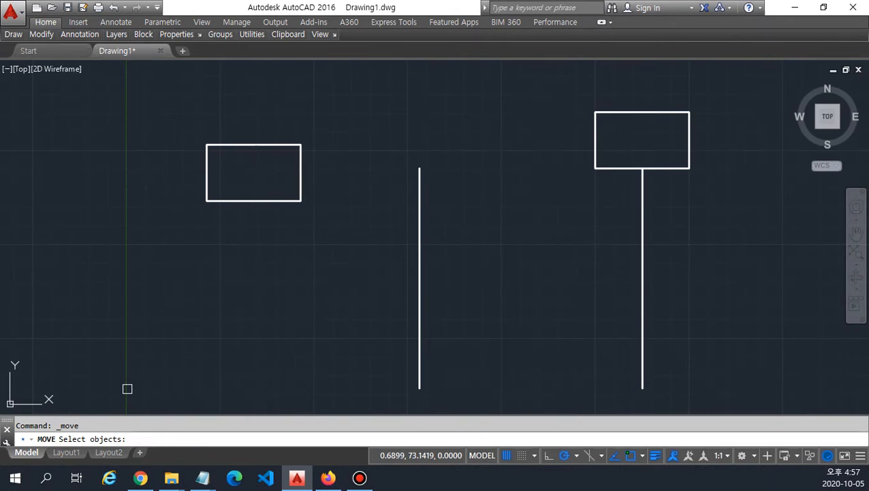
left_click(245, 202)
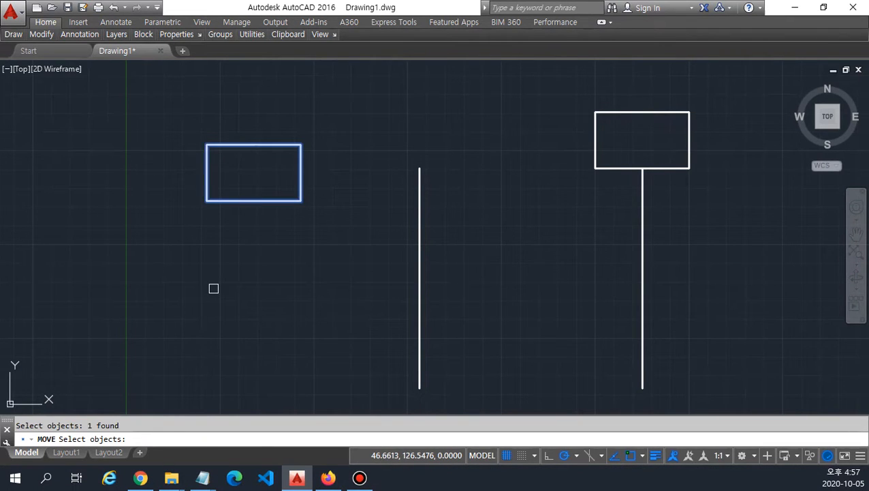
left_click(331, 115)
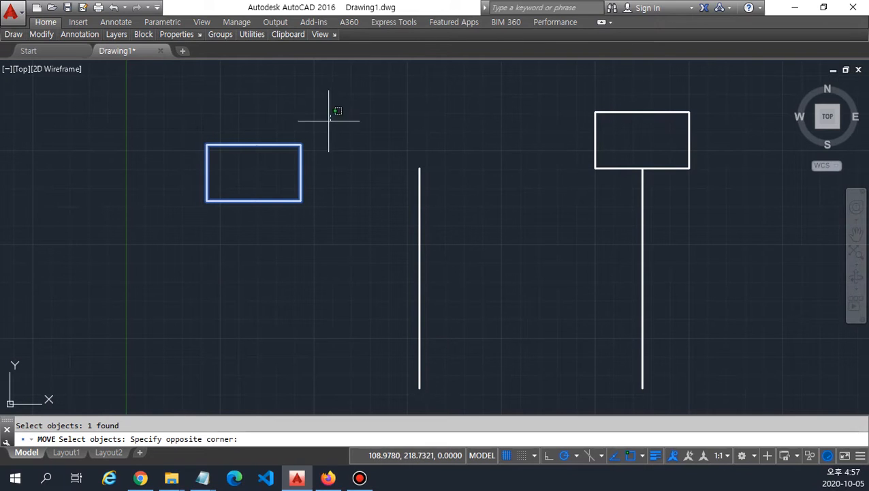
left_click(246, 255)
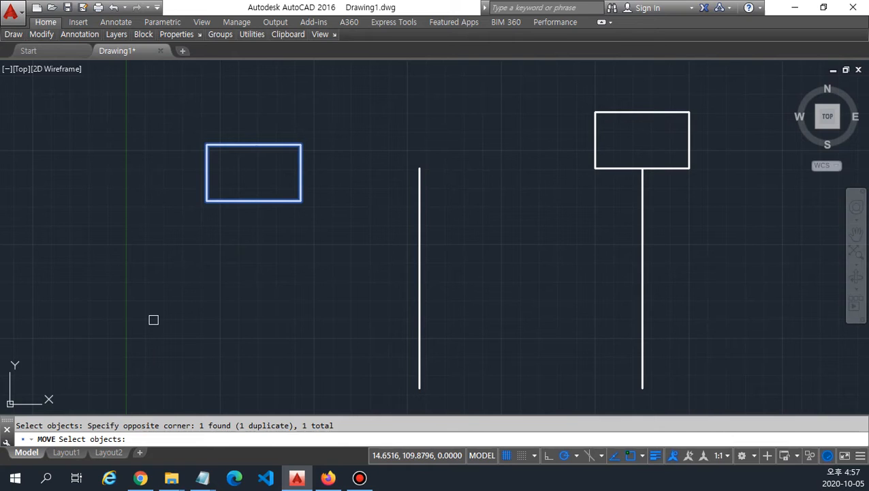
key("Return")
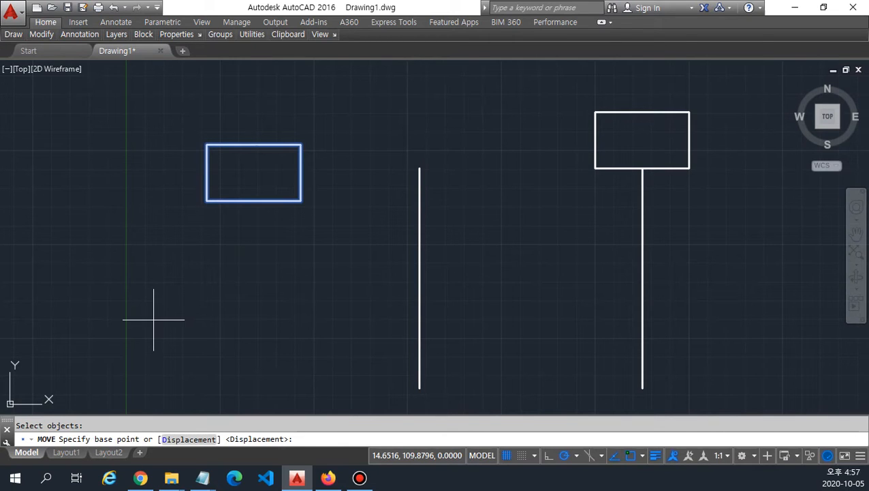
key("ctrl+alt+d")
mouse_move(128, 383)
left_mouse_down()
mouse_move(116, 418)
mouse_move(108, 417)
mouse_move(154, 402)
left_mouse_up()
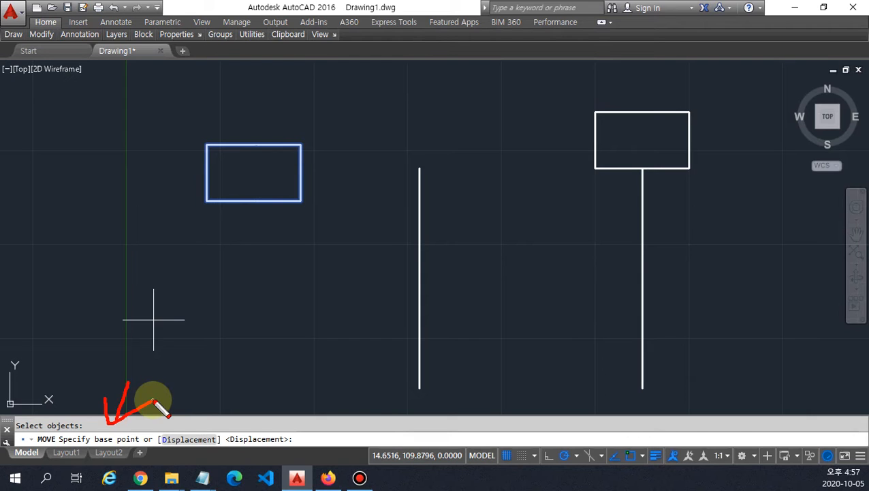
mouse_move(669, 257)
left_mouse_down()
mouse_move(602, 53)
mouse_move(774, 226)
left_mouse_up()
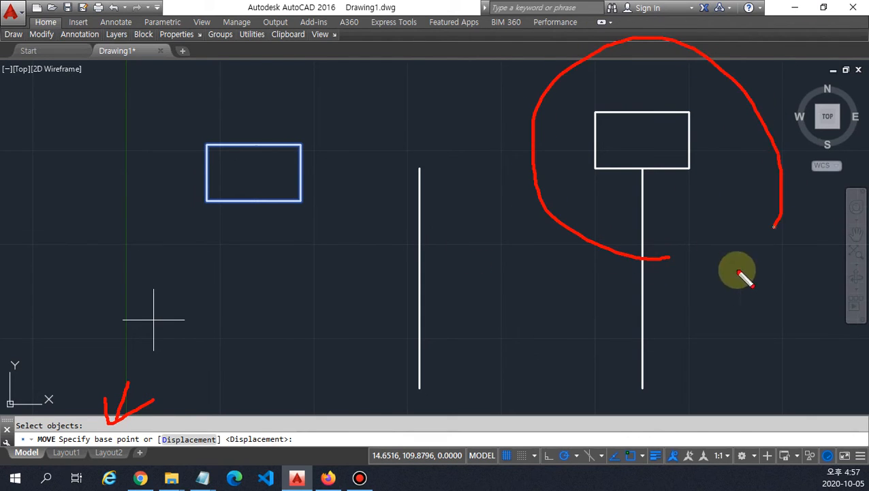
left_click_drag(739, 272, 687, 292)
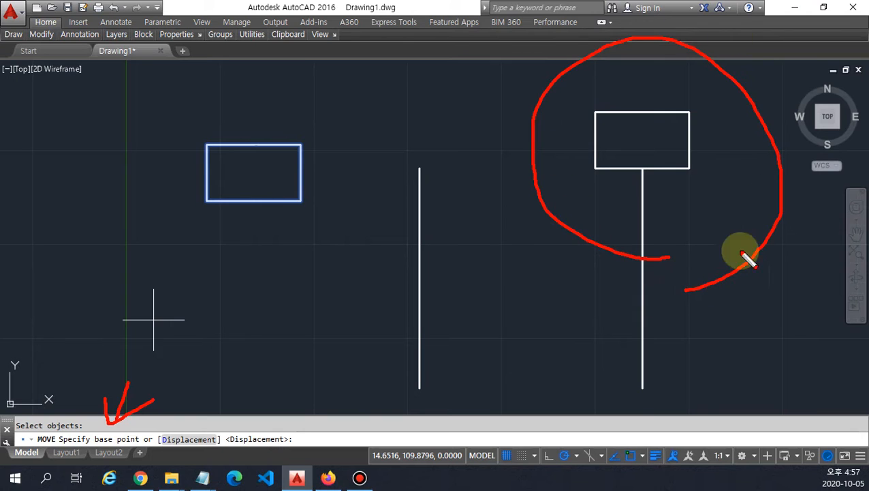
mouse_move(641, 179)
left_mouse_down()
mouse_move(646, 165)
mouse_move(644, 183)
left_mouse_up()
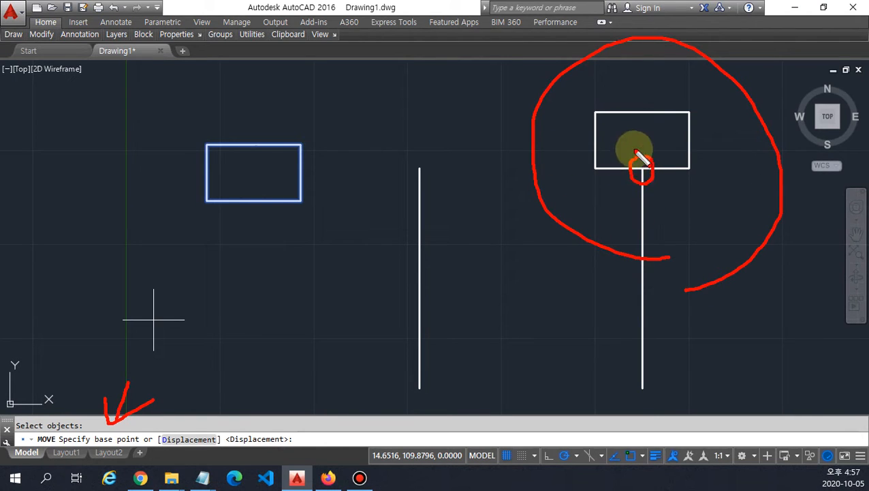
left_click_drag(641, 150, 658, 202)
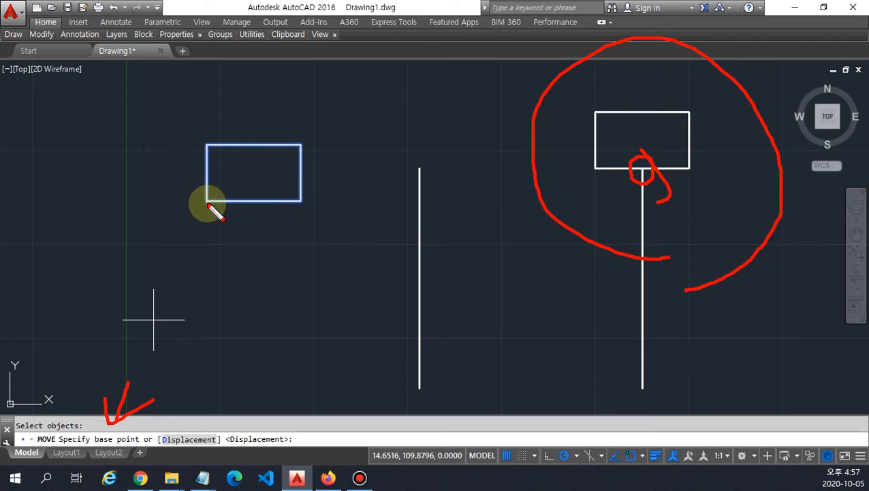
key("e")
mouse_move(206, 202)
left_mouse_down()
mouse_move(300, 209)
mouse_move(229, 202)
mouse_move(230, 225)
mouse_move(267, 227)
mouse_move(252, 178)
left_mouse_up()
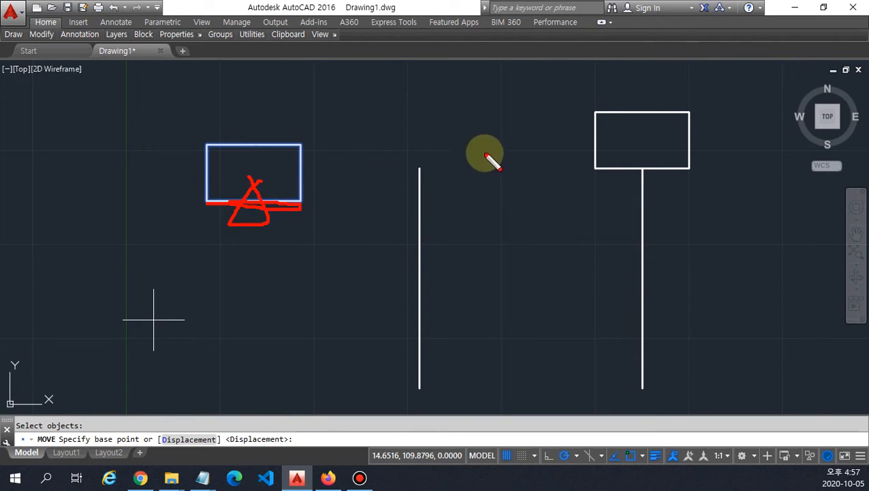
mouse_move(399, 149)
left_mouse_down()
mouse_move(400, 181)
mouse_move(450, 142)
mouse_move(378, 137)
left_mouse_up()
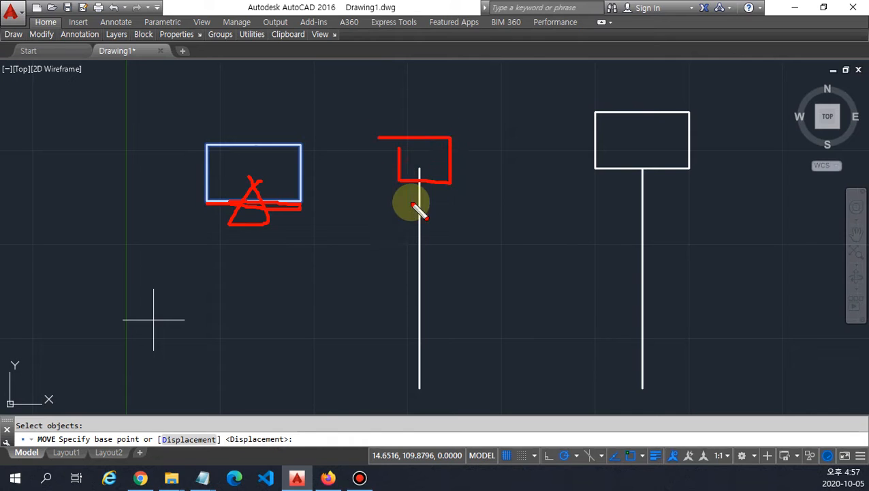
left_click_drag(415, 176, 416, 271)
left_click_drag(416, 321, 410, 371)
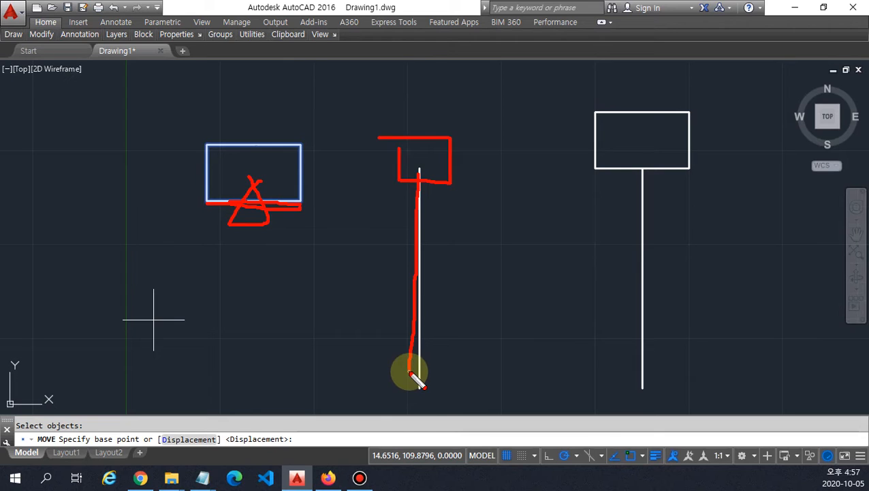
mouse_move(232, 276)
left_mouse_down()
mouse_move(164, 260)
mouse_move(322, 113)
mouse_move(320, 276)
left_mouse_up()
left_click_drag(260, 312, 193, 306)
mouse_move(236, 105)
left_mouse_down()
mouse_move(399, 48)
mouse_move(378, 88)
left_mouse_up()
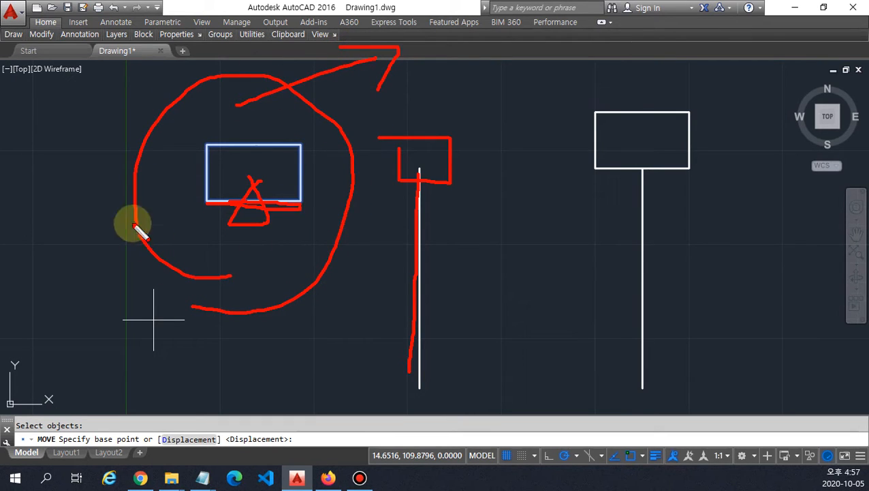
left_click_drag(123, 202, 290, 51)
left_click_drag(343, 104, 126, 265)
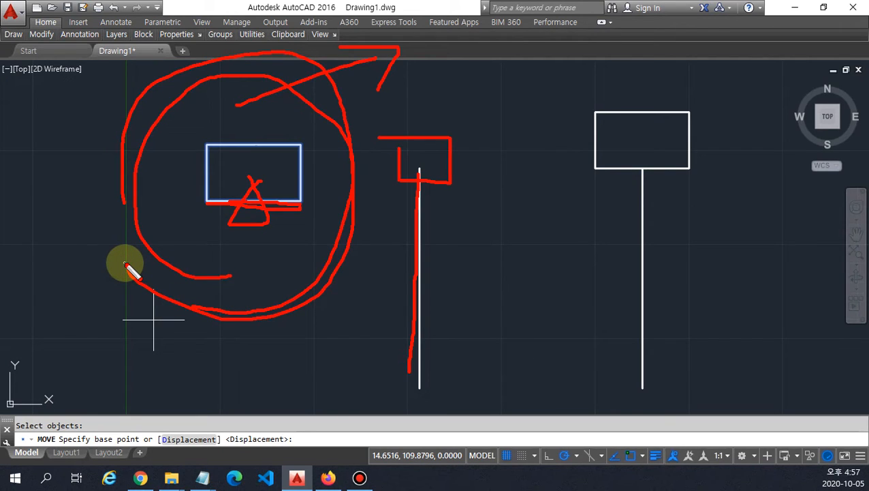
mouse_move(643, 182)
left_mouse_down()
mouse_move(644, 149)
mouse_move(653, 185)
left_mouse_up()
mouse_move(231, 235)
left_mouse_down()
mouse_move(239, 170)
mouse_move(252, 242)
left_mouse_up()
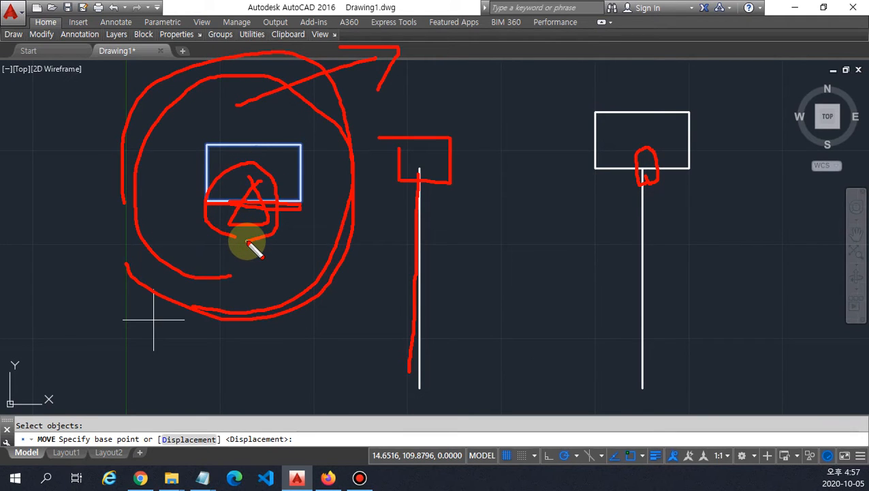
key("Escape")
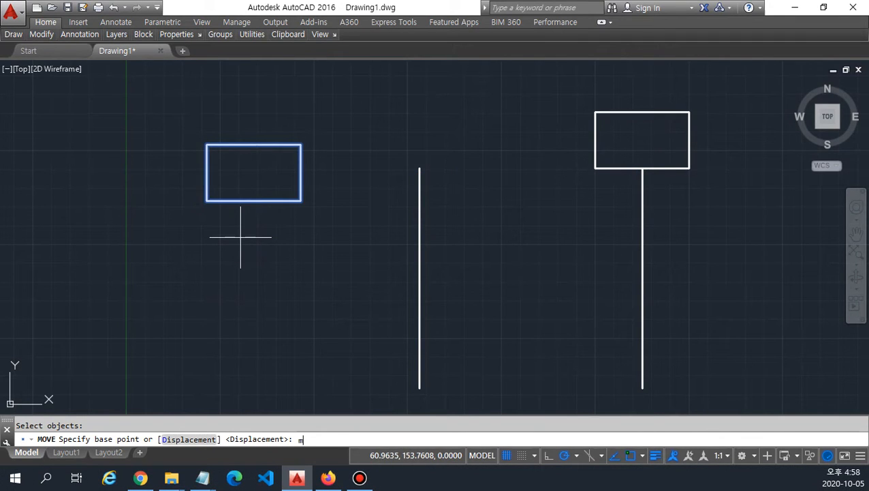
Move the selected rectangle from the midpoint of its bottom edge onto the middle vertical line's upper endpoint, using the mid object snap
type("d")
key("Return")
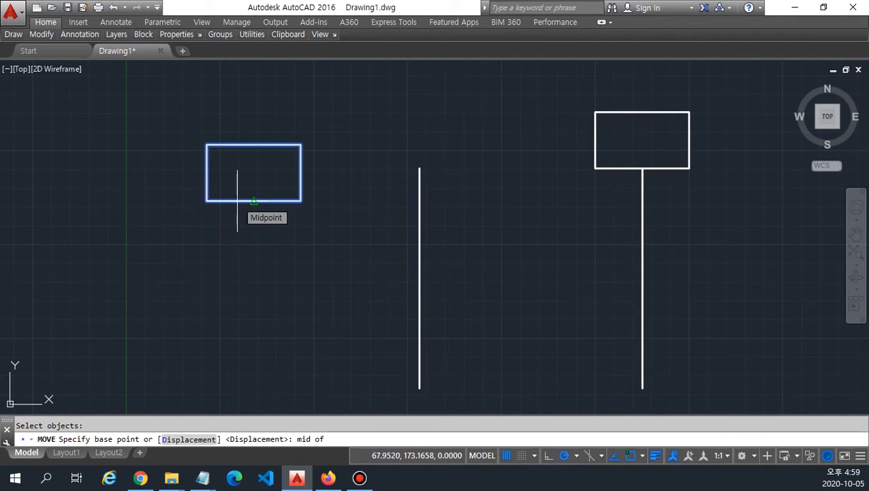
left_click(237, 201)
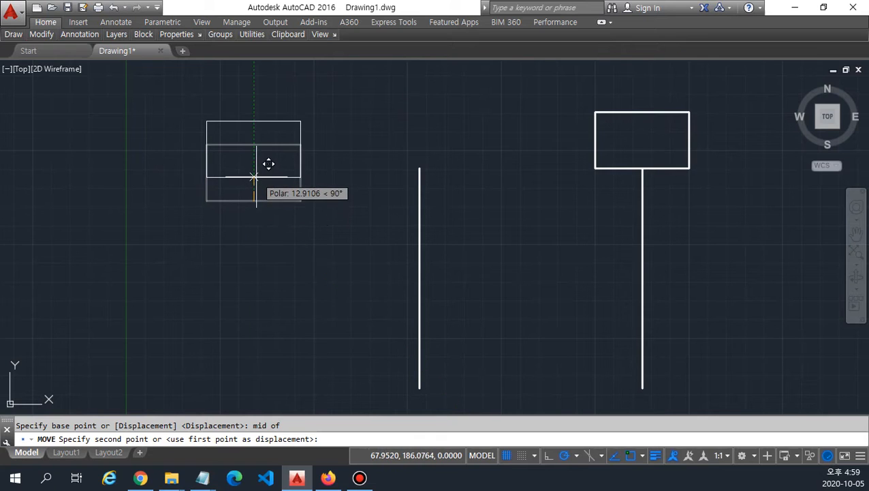
left_click(432, 155)
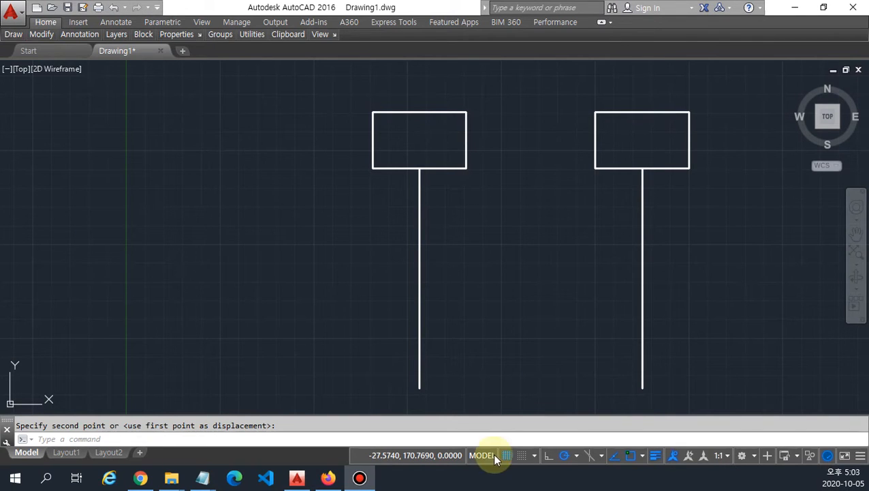
Erase both rectangles and both vertical lines from the drawing
left_click(710, 301)
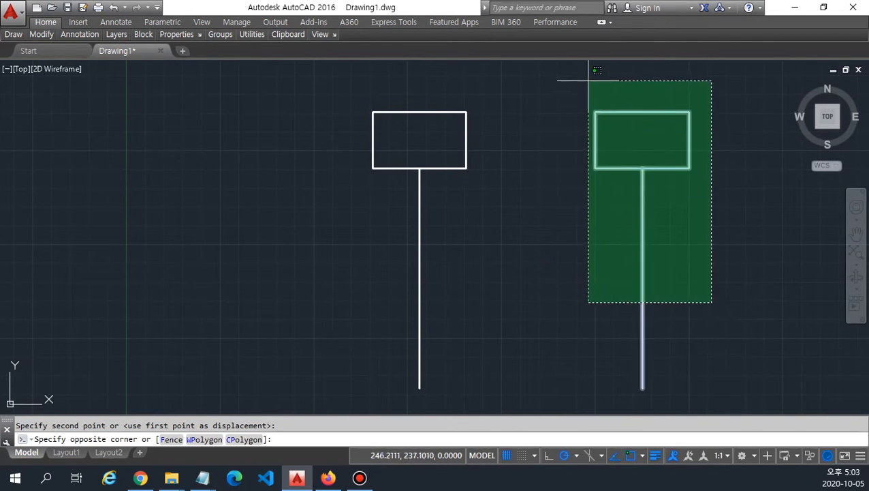
left_click(593, 75)
left_click(516, 272)
left_click(394, 128)
key("Delete")
type("z")
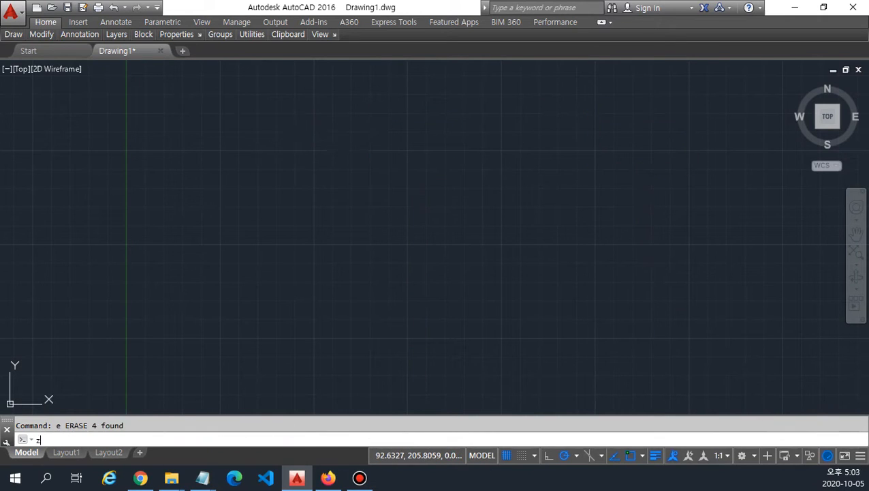
key("Return")
type("a")
key("Return")
type("rec")
key("Return")
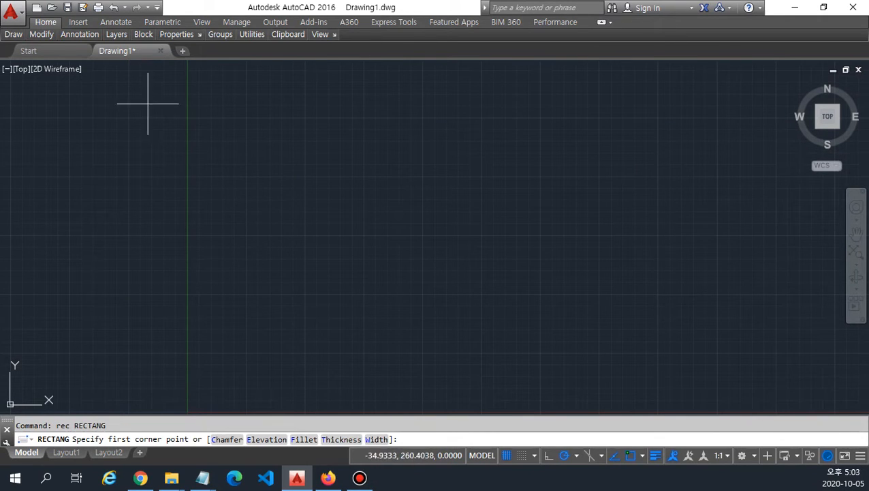
left_click(257, 186)
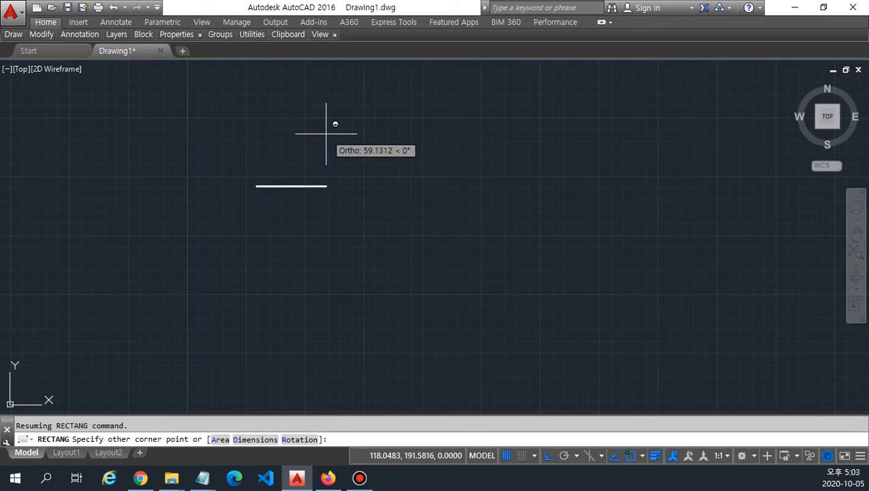
type("@50,30")
key("Return")
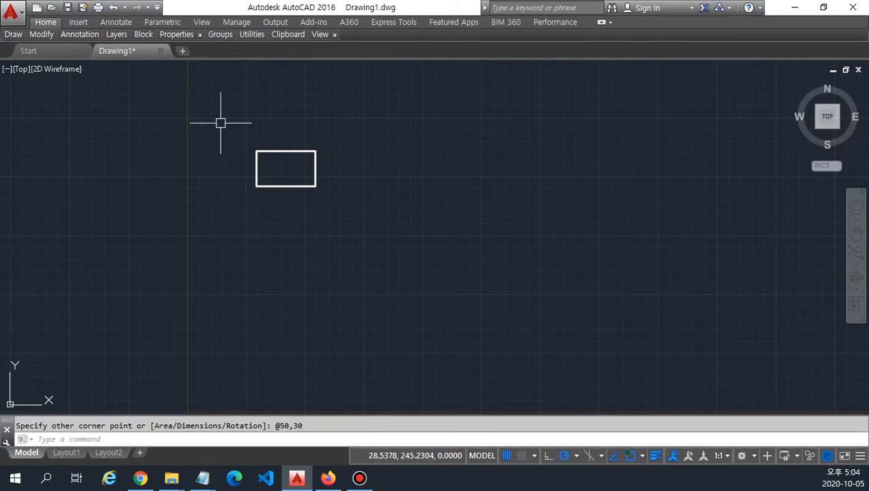
Draw a circle with a radius of 150 to the right of the rectangle
scroll(329, 183, "down", 2)
middle_click_drag(333, 184, 193, 133)
type("c")
key("Return")
left_click(401, 155)
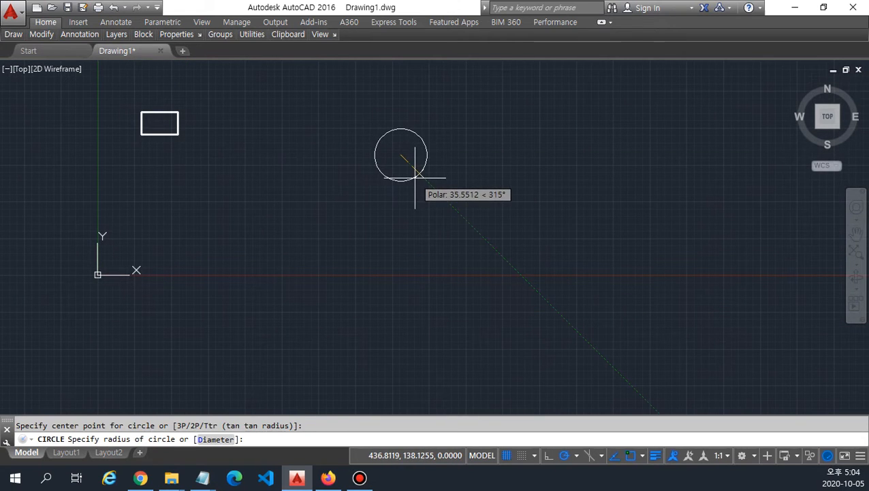
type("150")
key("Return")
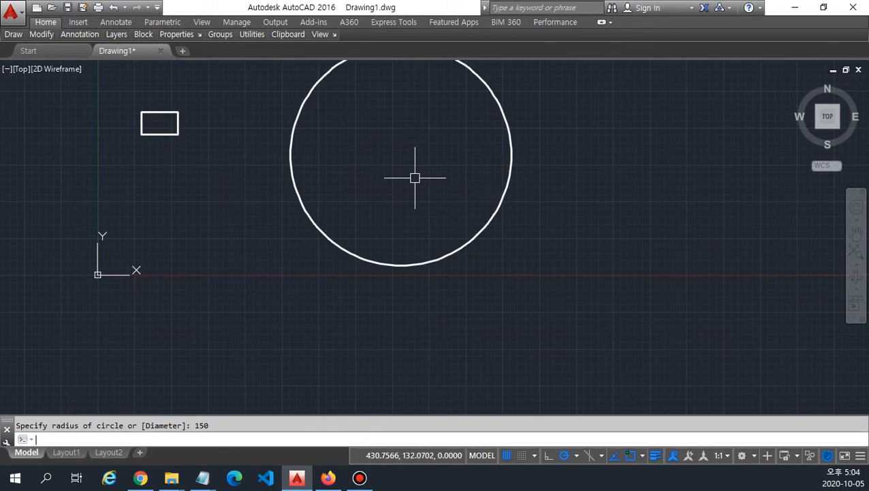
middle_click_drag(400, 126, 364, 216)
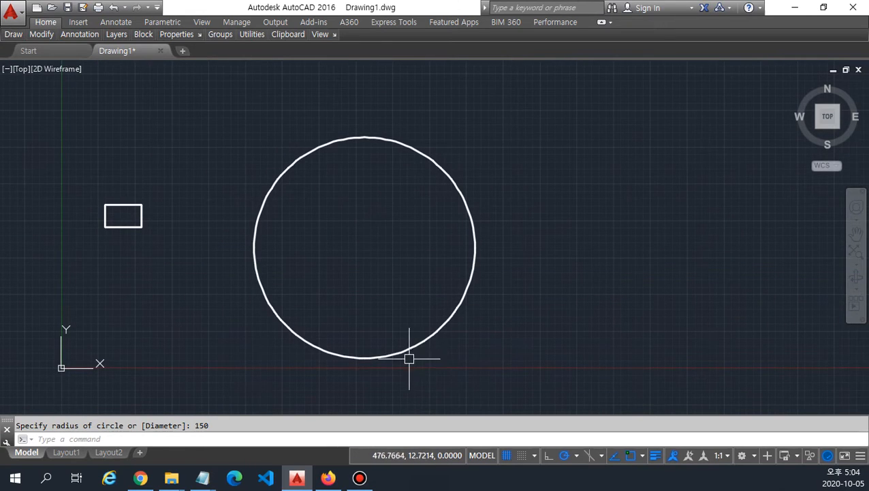
left_click_drag(376, 367, 291, 324)
mouse_move(266, 274)
left_mouse_down()
mouse_move(463, 211)
mouse_move(271, 368)
left_mouse_up()
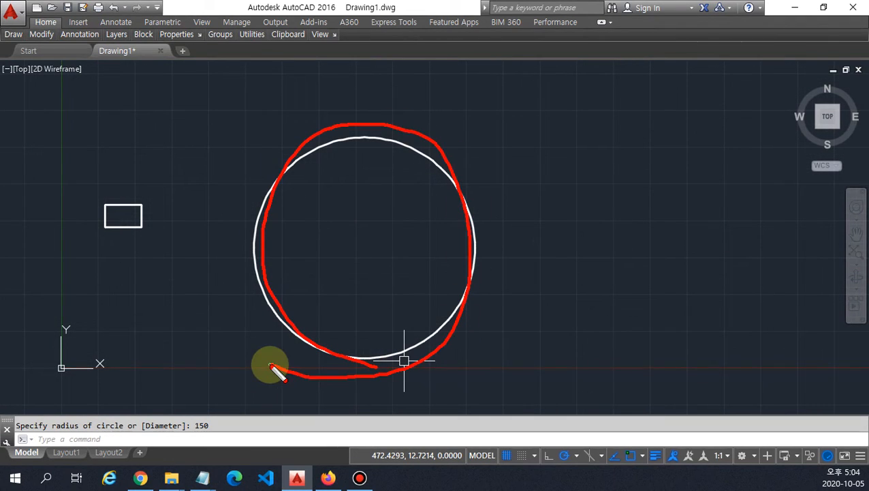
mouse_move(341, 249)
left_mouse_down()
mouse_move(365, 240)
mouse_move(441, 174)
mouse_move(440, 208)
left_mouse_up()
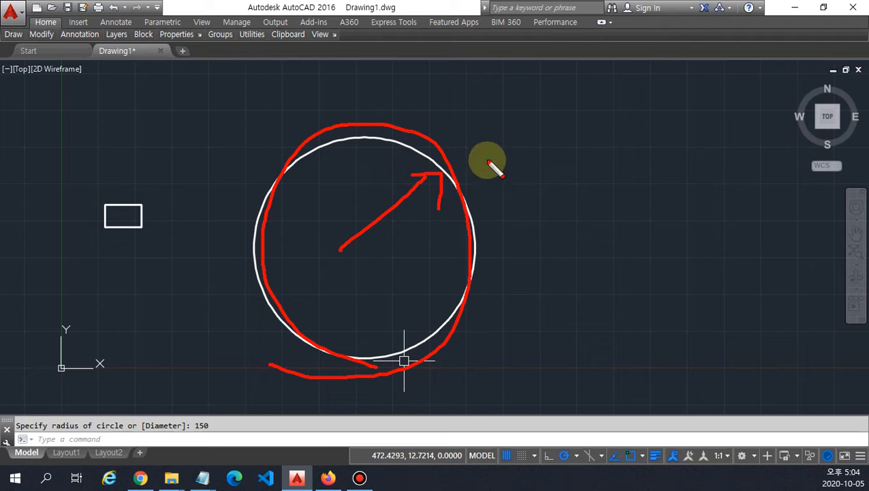
left_click_drag(488, 158, 488, 189)
left_click_drag(514, 102, 512, 213)
mouse_move(509, 176)
left_mouse_down()
mouse_move(563, 158)
mouse_move(571, 174)
left_mouse_up()
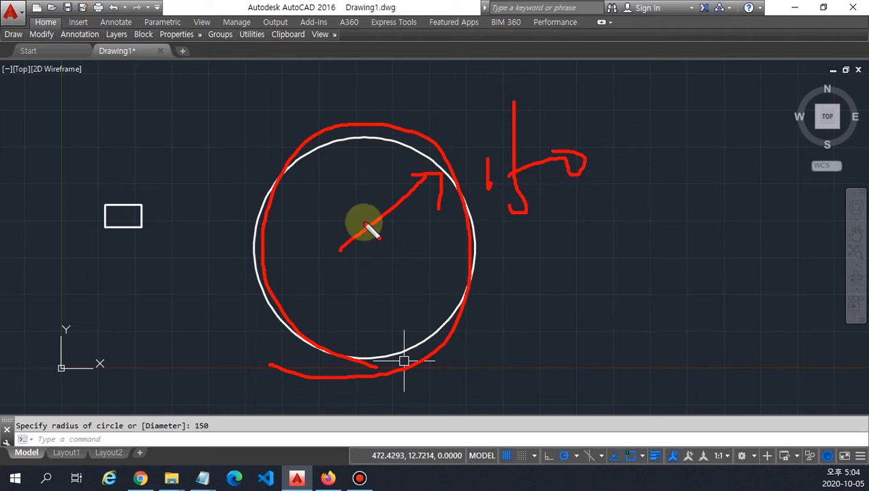
mouse_move(102, 230)
left_mouse_down()
mouse_move(97, 296)
mouse_move(151, 263)
left_mouse_up()
mouse_move(148, 229)
left_mouse_down()
mouse_move(154, 285)
mouse_move(117, 341)
left_mouse_up()
mouse_move(122, 300)
left_mouse_down()
mouse_move(136, 345)
mouse_move(120, 342)
left_mouse_up()
left_click_drag(145, 300, 153, 299)
mouse_move(155, 230)
left_mouse_down()
mouse_move(178, 232)
mouse_move(190, 194)
mouse_move(178, 233)
left_mouse_up()
mouse_move(195, 201)
left_mouse_down()
mouse_move(199, 218)
mouse_move(221, 203)
mouse_move(210, 194)
left_mouse_up()
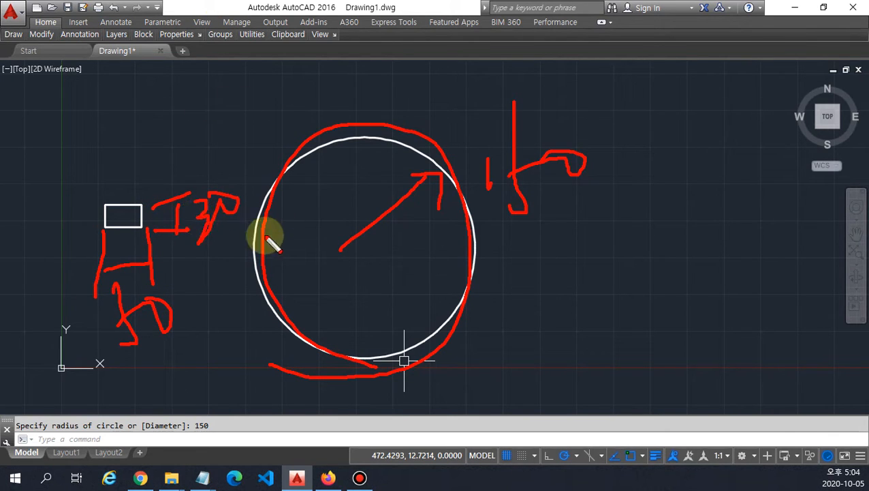
key("Delete")
mouse_move(134, 253)
left_mouse_down()
mouse_move(92, 153)
mouse_move(122, 268)
left_mouse_up()
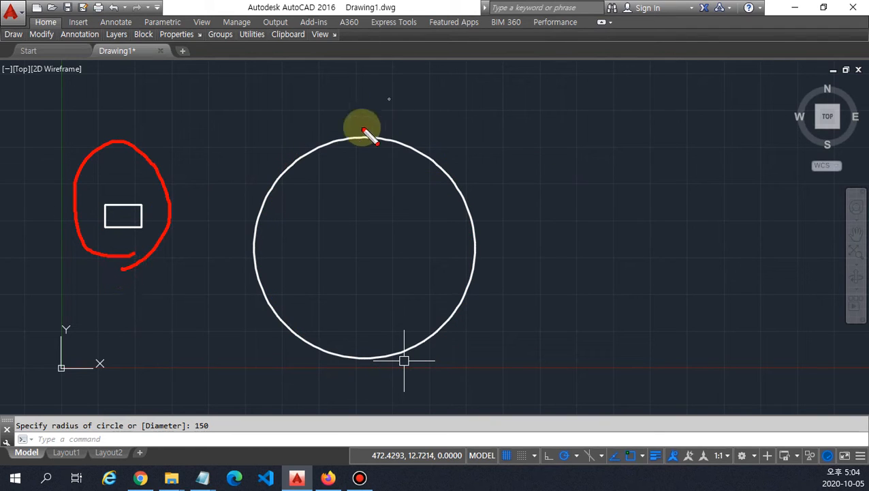
left_click_drag(364, 122, 363, 228)
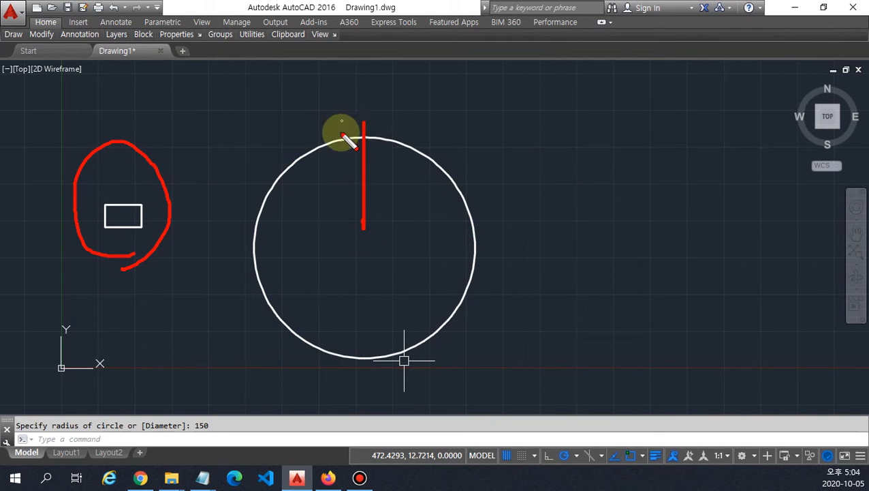
mouse_move(343, 134)
left_mouse_down()
mouse_move(341, 88)
mouse_move(387, 126)
mouse_move(328, 132)
left_mouse_up()
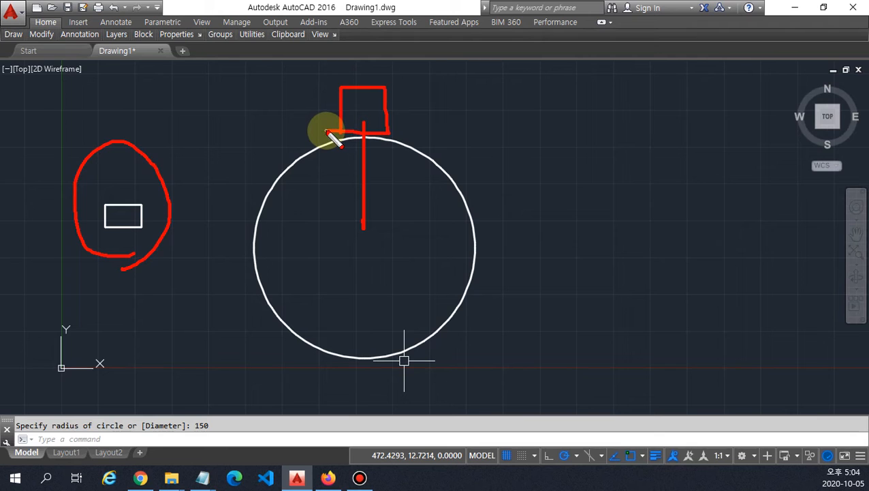
key("Escape")
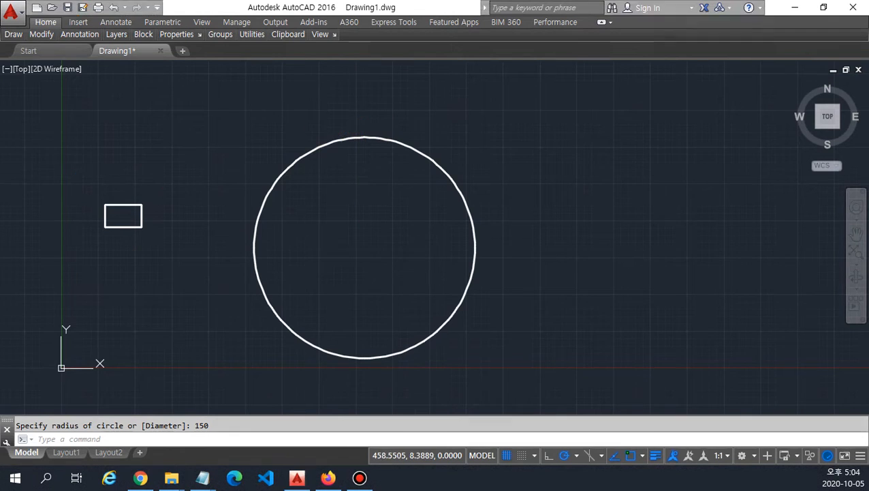
Draw a vertical line from the circle's top quadrant to its bottom quadrant, using the qua object snap for the start point
type("l")
key("Return")
type("qua")
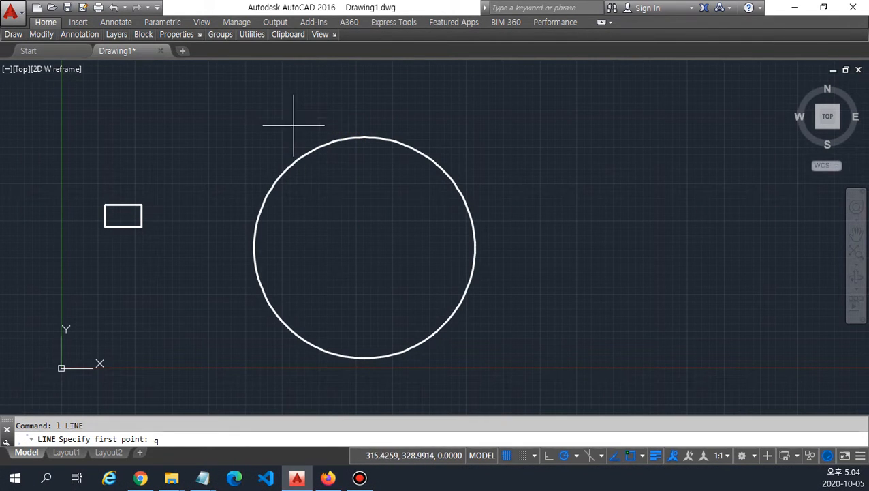
key("Return")
left_click(371, 135)
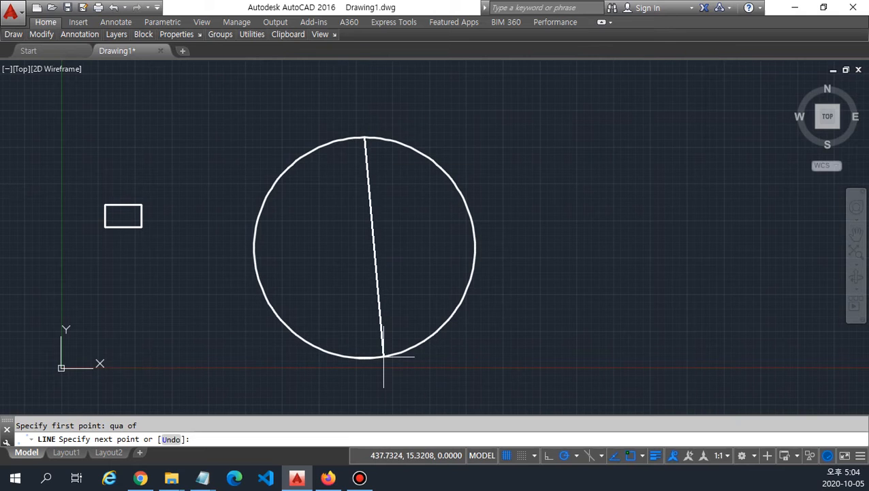
left_click(364, 355)
key("Return")
Draw a horizontal line from the circle's left quadrant to its right quadrant, using the qua object snap for the start point
key("Return")
type("qua")
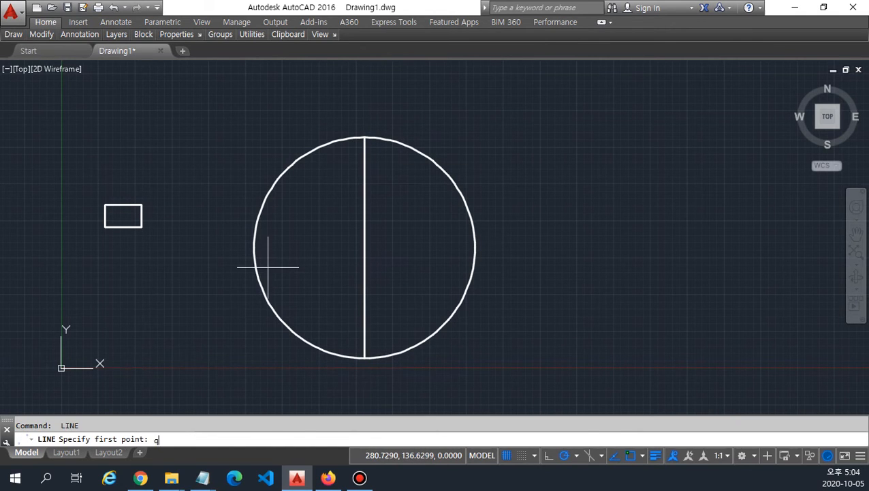
key("Return")
left_click(254, 264)
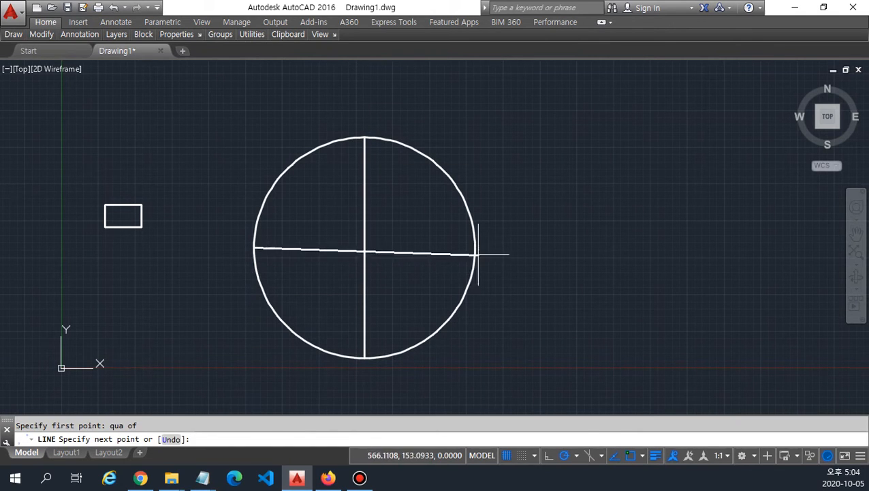
left_click(475, 246)
key("Return")
Offset the circle outward by a distance of 10
type("o")
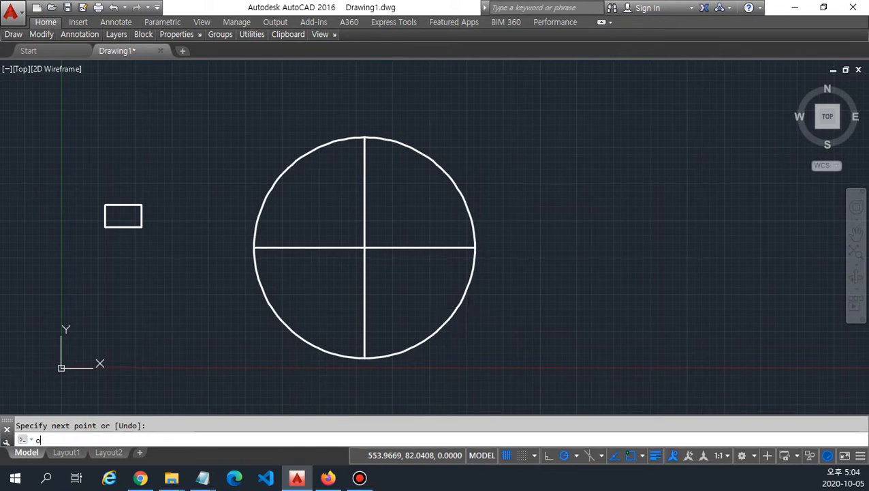
key("Return")
type("10")
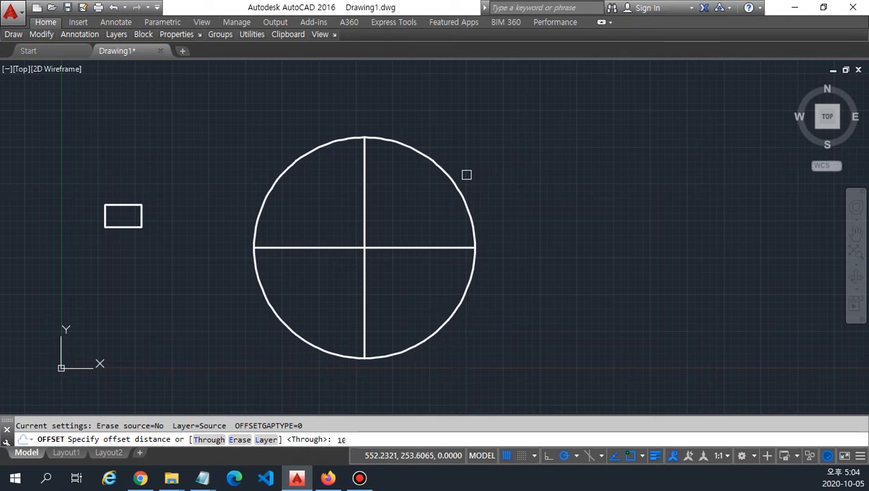
key("Return")
left_click(459, 182)
left_click(464, 186)
key("Return")
Extend both ends of the vertical and horizontal center lines to the outer offset circle
type("ex")
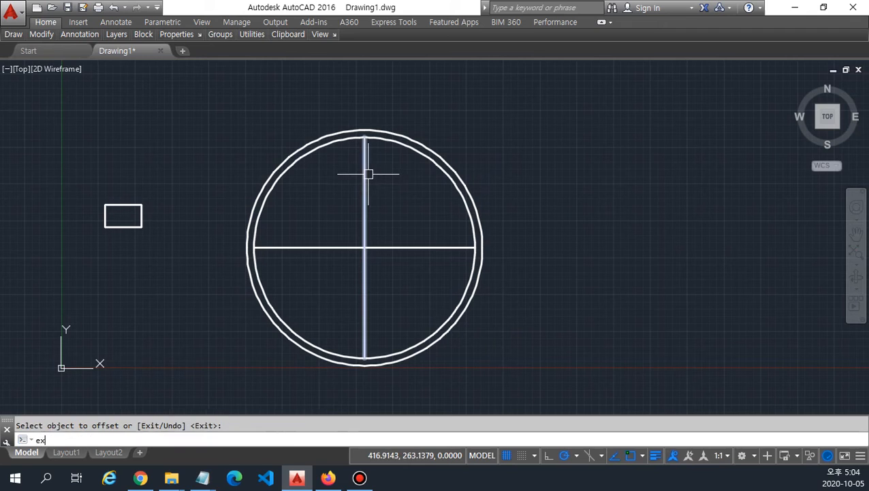
key("Return")
key("Return")
left_click(367, 174)
left_click(366, 315)
left_click(417, 247)
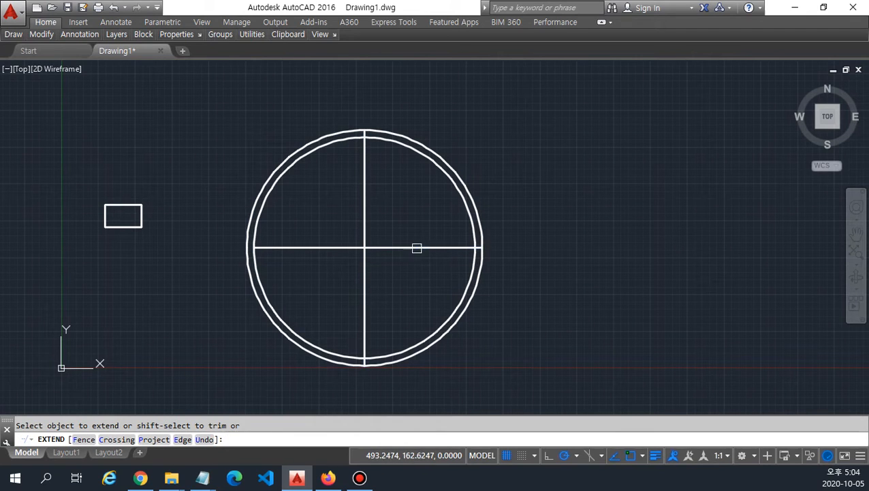
left_click(302, 246)
key("Return")
Erase the outer offset circle, keeping the extended center lines
left_click(469, 190)
type("e")
key("Return")
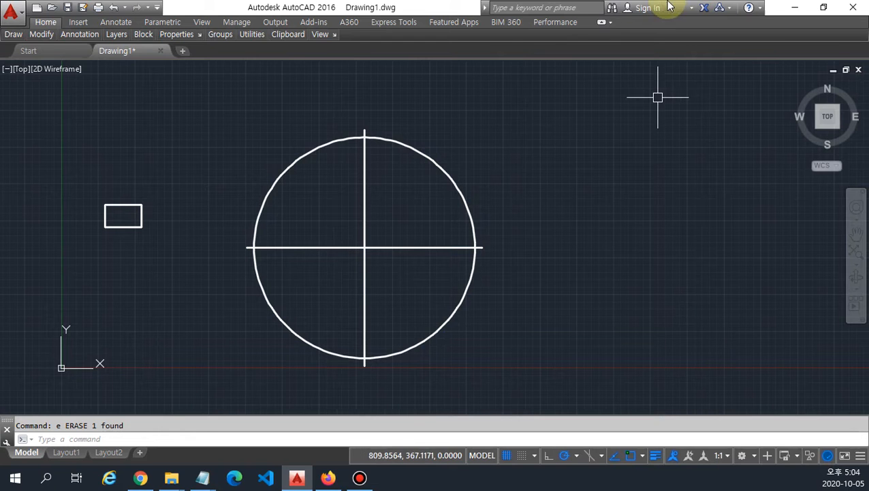
scroll(323, 103, "up", 8)
mouse_move(468, 124)
middle_mouse_down()
mouse_move(354, 140)
mouse_move(128, 129)
middle_mouse_up()
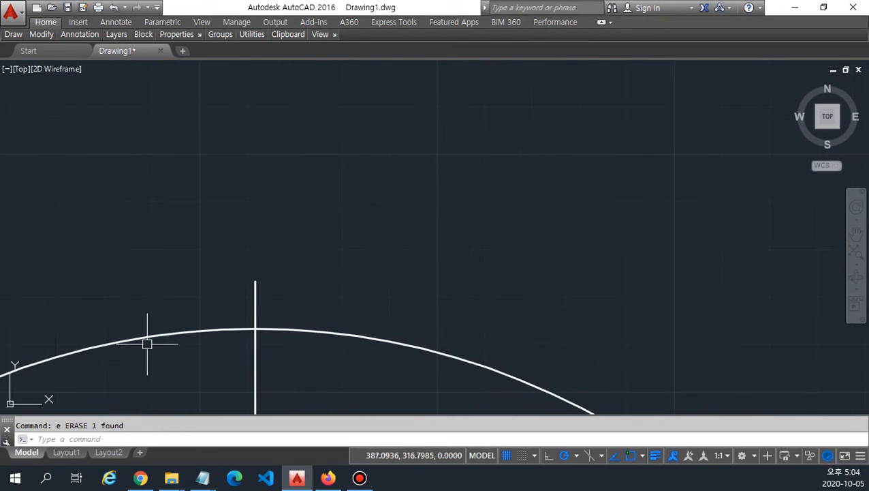
middle_click_drag(238, 291, 325, 256)
mouse_move(215, 278)
left_mouse_down()
mouse_move(441, 267)
mouse_move(429, 117)
mouse_move(294, 120)
mouse_move(247, 277)
left_mouse_up()
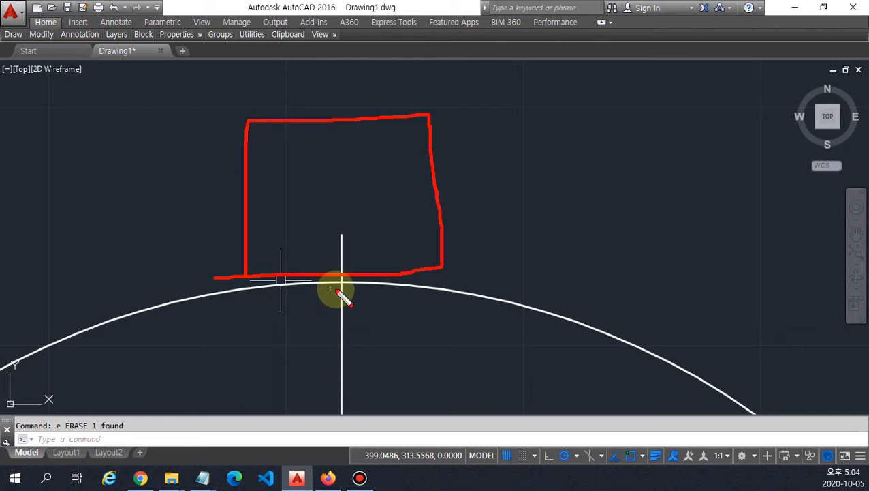
mouse_move(347, 298)
left_mouse_down()
mouse_move(343, 268)
mouse_move(348, 304)
left_mouse_up()
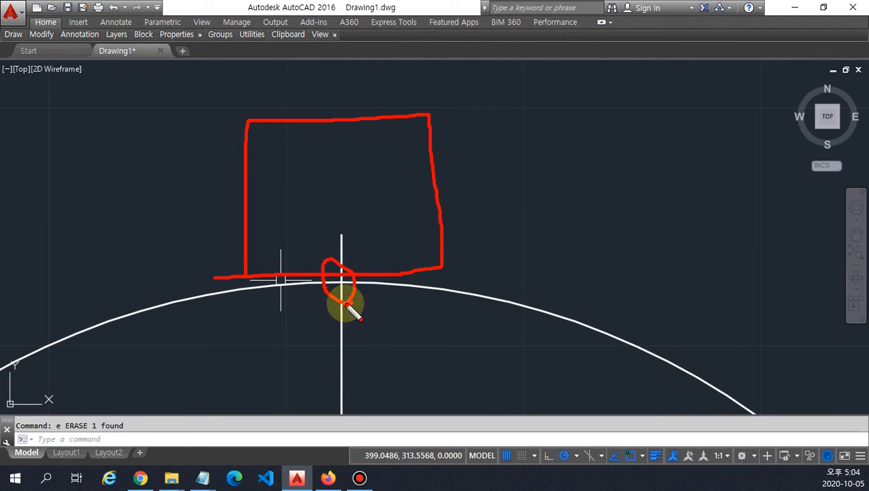
mouse_move(228, 292)
left_mouse_down()
mouse_move(387, 274)
mouse_move(542, 304)
left_mouse_up()
left_click_drag(343, 236, 348, 337)
mouse_move(326, 274)
left_mouse_down()
mouse_move(337, 307)
mouse_move(353, 307)
left_mouse_up()
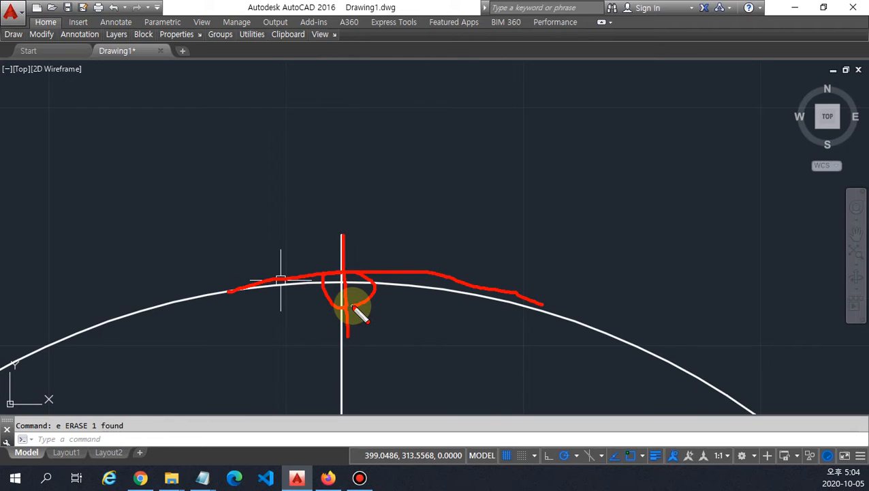
mouse_move(209, 243)
left_mouse_down()
mouse_move(200, 39)
mouse_move(478, 35)
mouse_move(475, 217)
mouse_move(217, 217)
left_mouse_up()
mouse_move(334, 202)
left_mouse_down()
mouse_move(348, 221)
mouse_move(329, 196)
left_mouse_up()
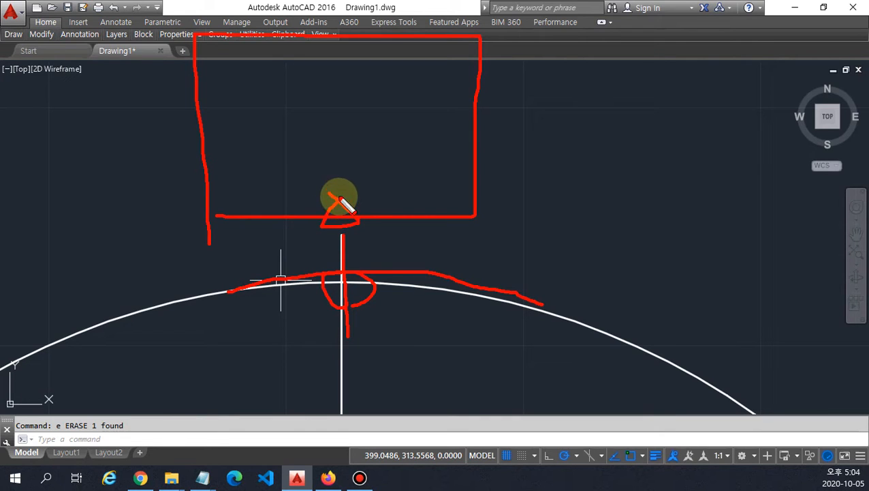
mouse_move(339, 198)
left_mouse_down()
mouse_move(325, 226)
mouse_move(358, 221)
mouse_move(336, 196)
left_mouse_up()
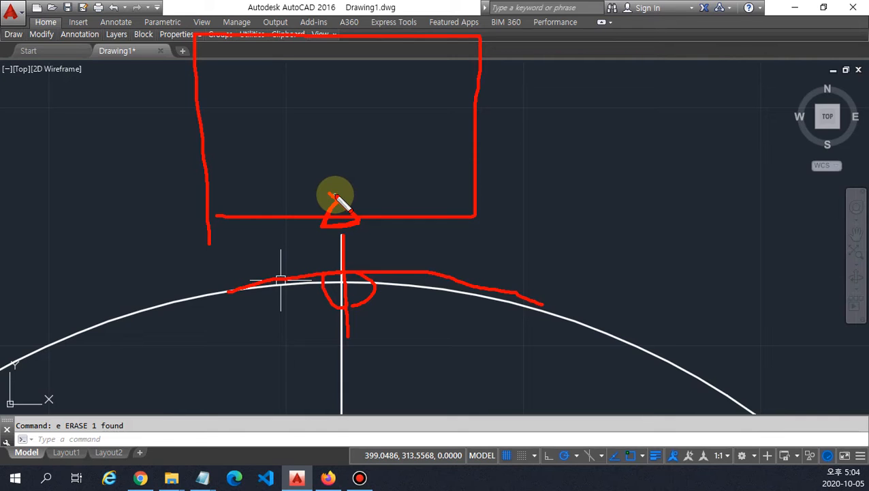
mouse_move(342, 296)
left_mouse_down()
mouse_move(291, 209)
mouse_move(380, 307)
mouse_move(338, 330)
left_mouse_up()
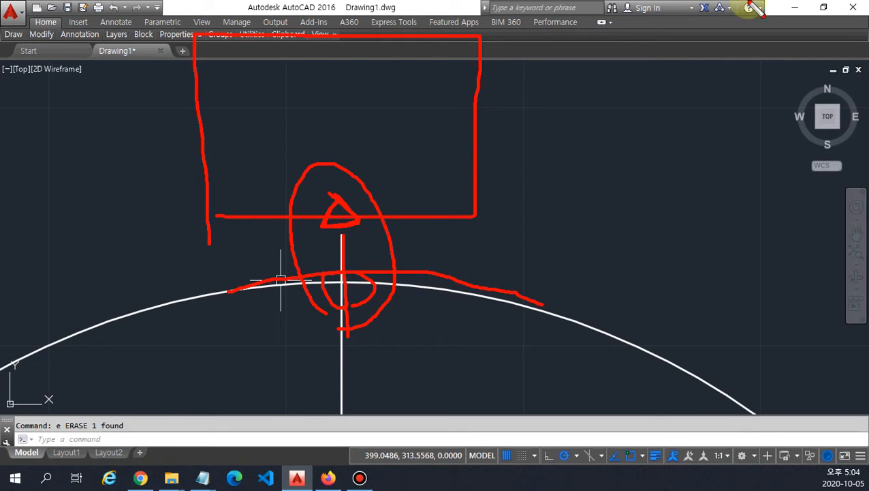
left_click_drag(535, 117, 491, 184)
left_click(485, 141)
mouse_move(481, 139)
left_mouse_down()
mouse_move(578, 285)
mouse_move(603, 299)
left_mouse_up()
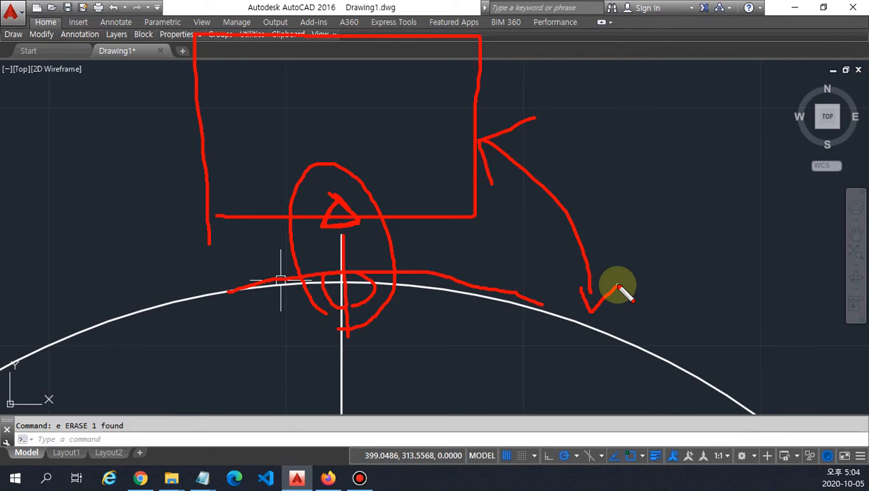
key("Escape")
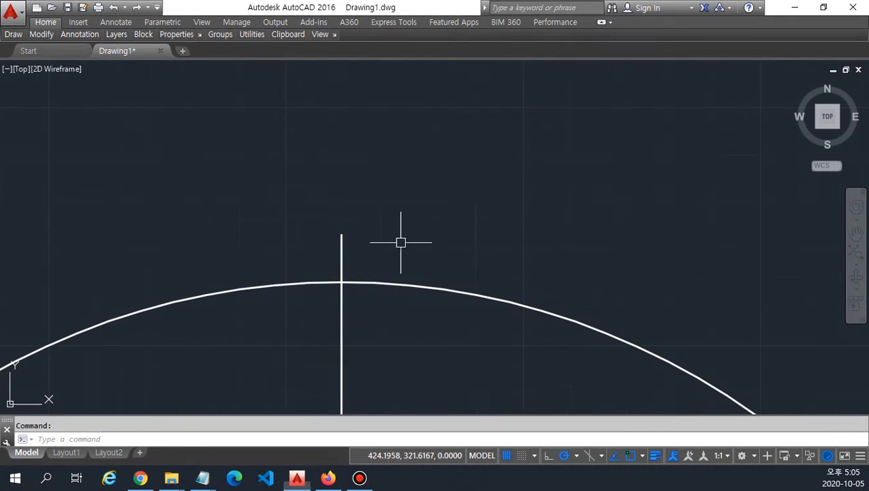
scroll(400, 242, "down", 5)
scroll(171, 341, "up", 5)
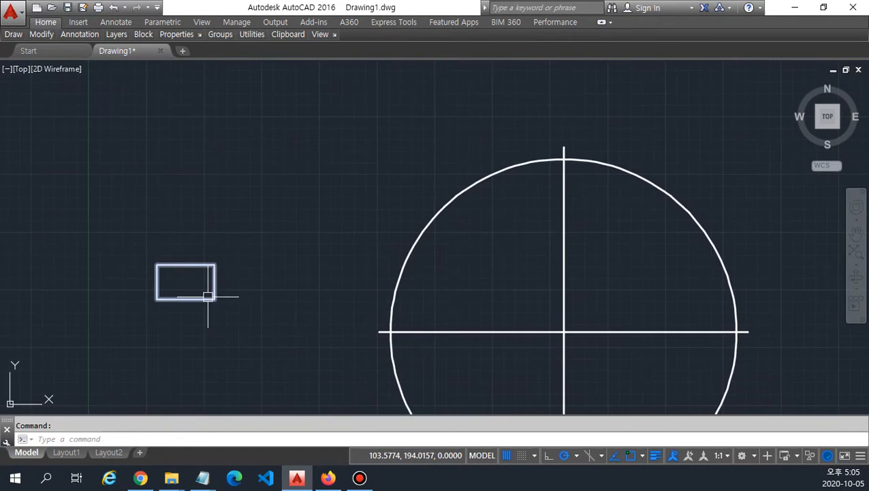
Move the rectangle by its lower edge's midpoint, using the mid snap, onto the circle's top intersection with the vertical center line
type("m")
key("Return")
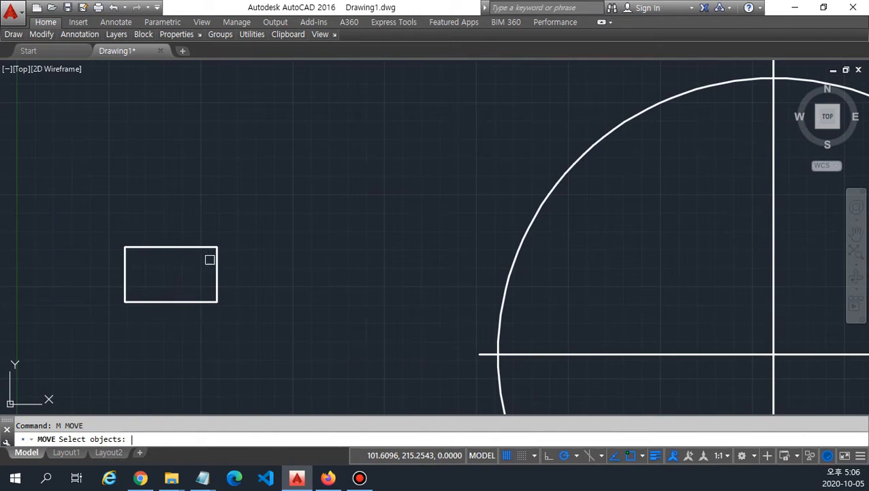
left_click(261, 189)
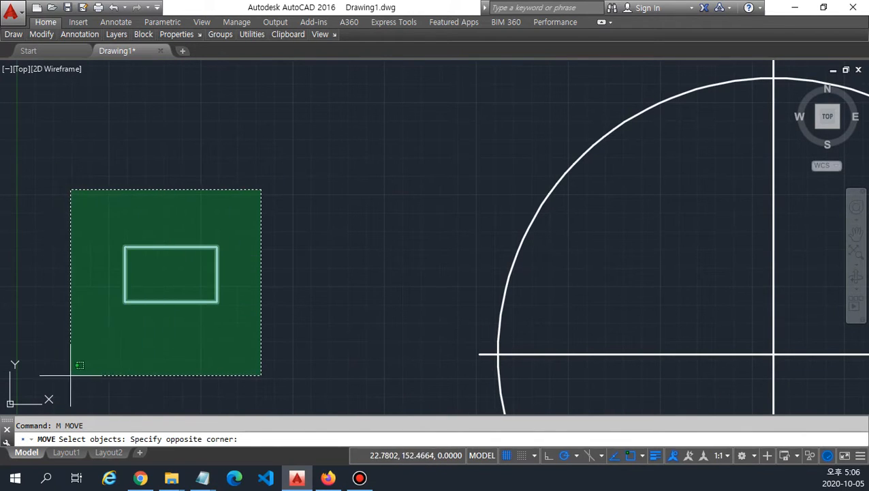
left_click(71, 375)
key("Return")
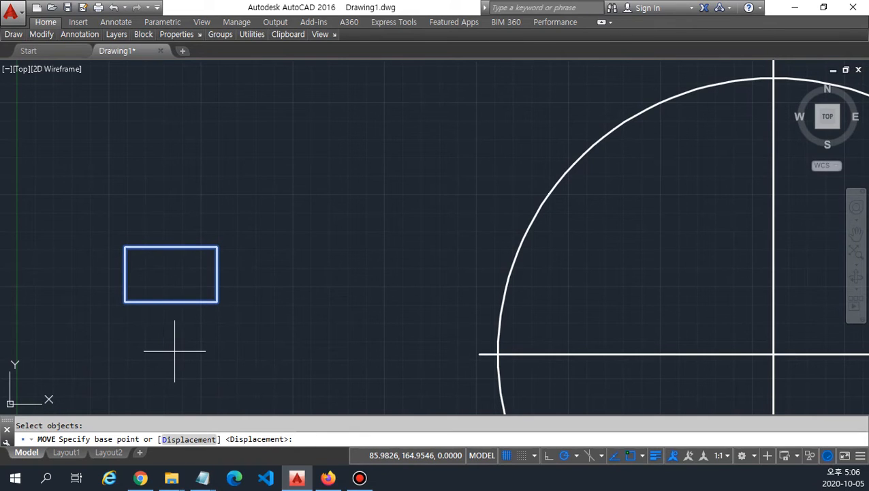
type("midf")
key("BackSpace")
key("space")
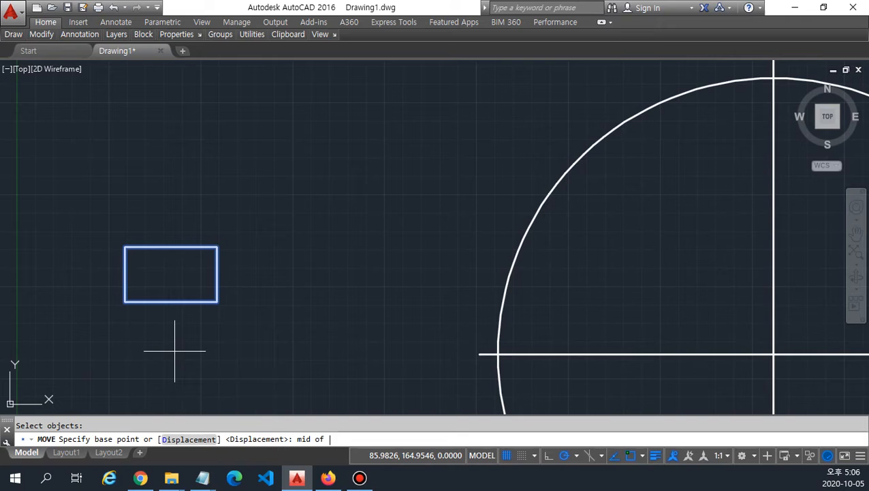
left_click(171, 302)
scroll(361, 212, "down", 2)
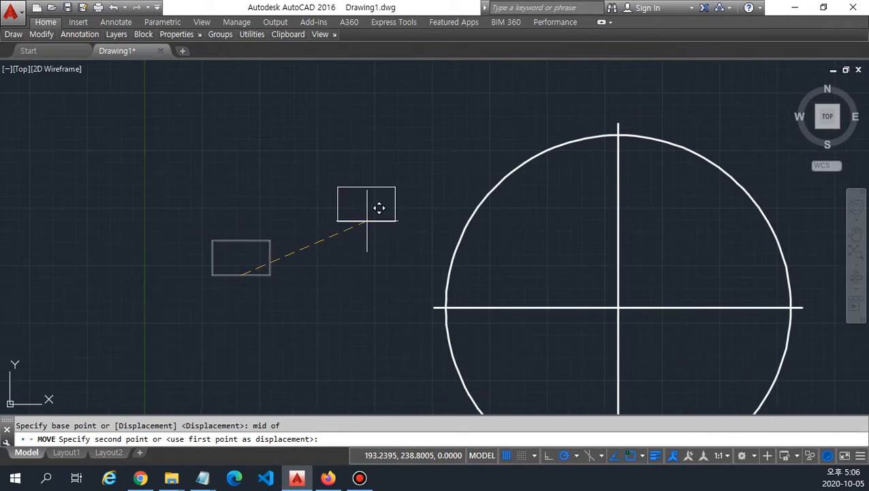
middle_click_drag(379, 208, 57, 270)
scroll(147, 218, "up", 2)
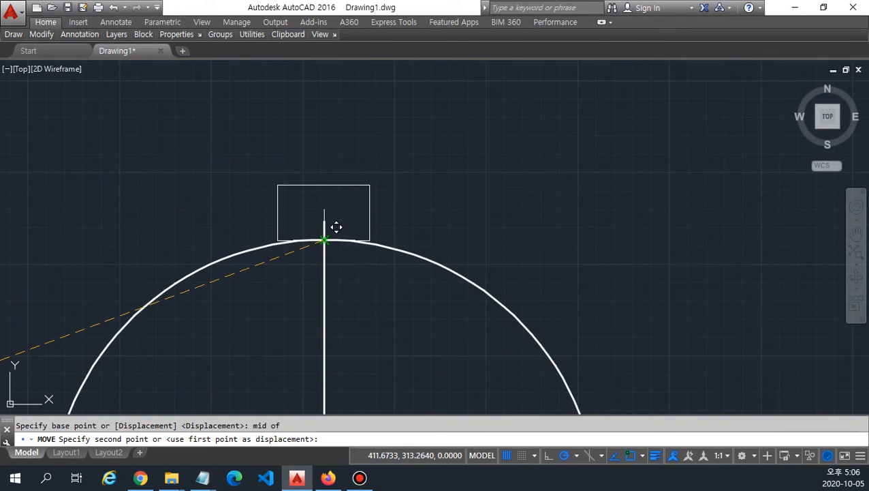
left_click(336, 227)
Erase the circle, both center lines and the rectangle to clear the drawing
scroll(350, 348, "down", 2)
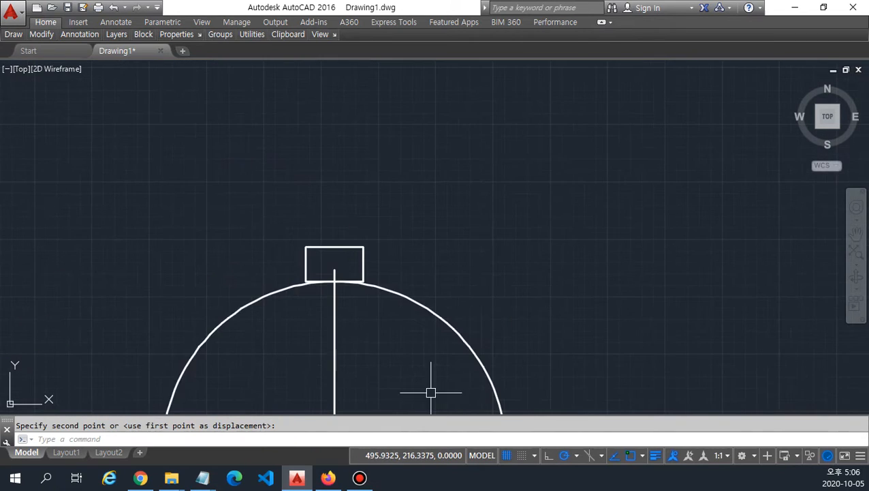
middle_click_drag(431, 392, 411, 229)
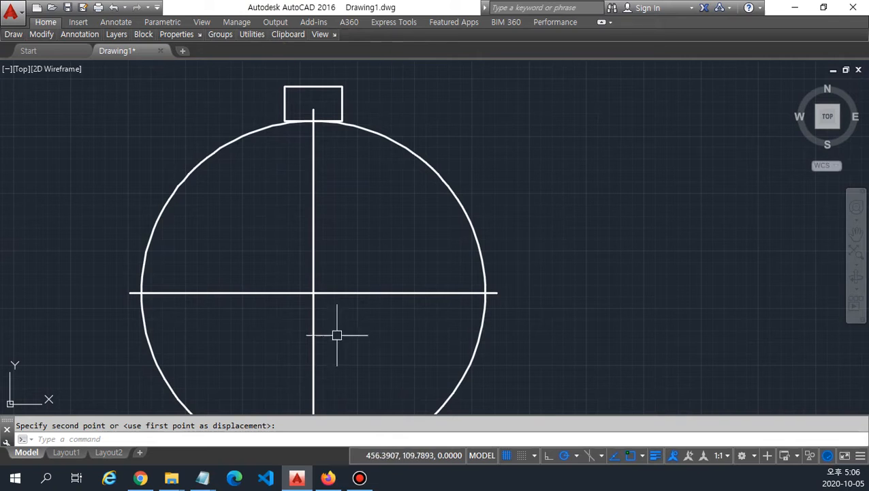
scroll(388, 154, "down", 2)
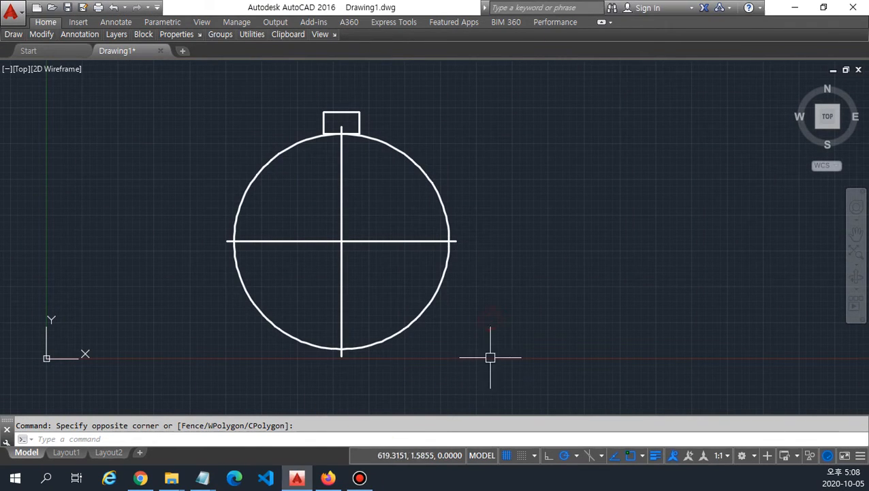
left_click(485, 379)
left_click(295, 148)
type("e")
key("Return")
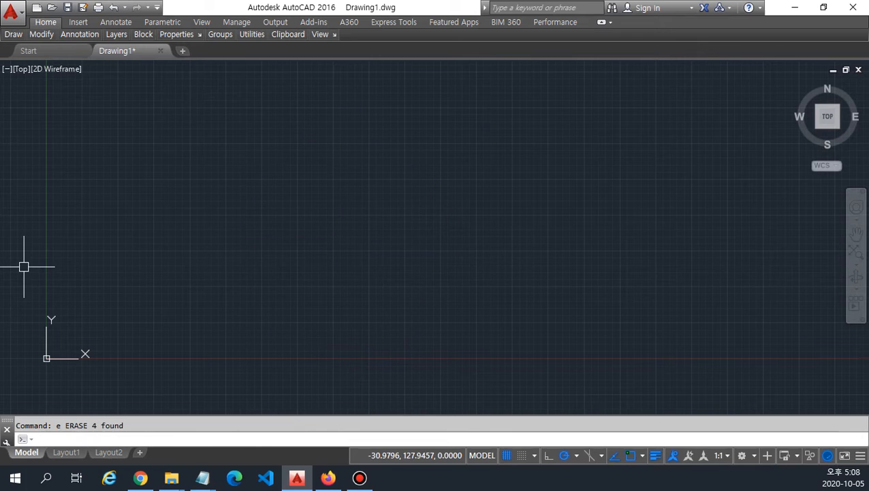
key("super+d")
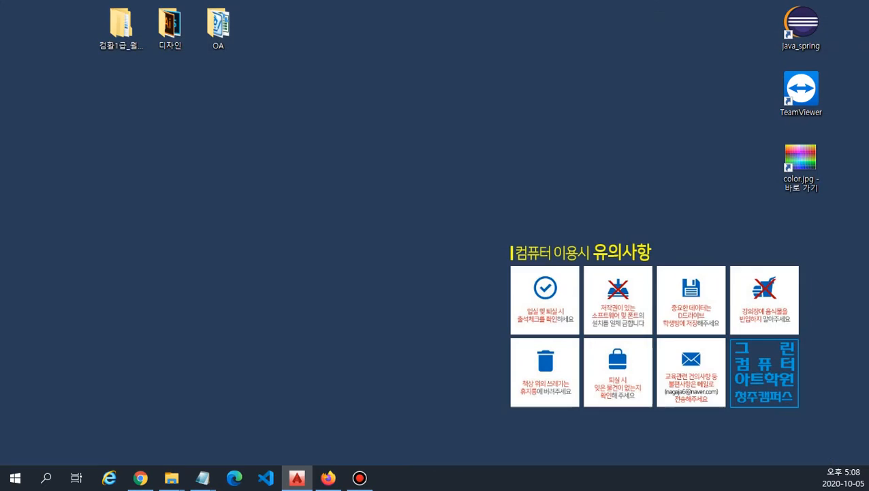
key("super+d")
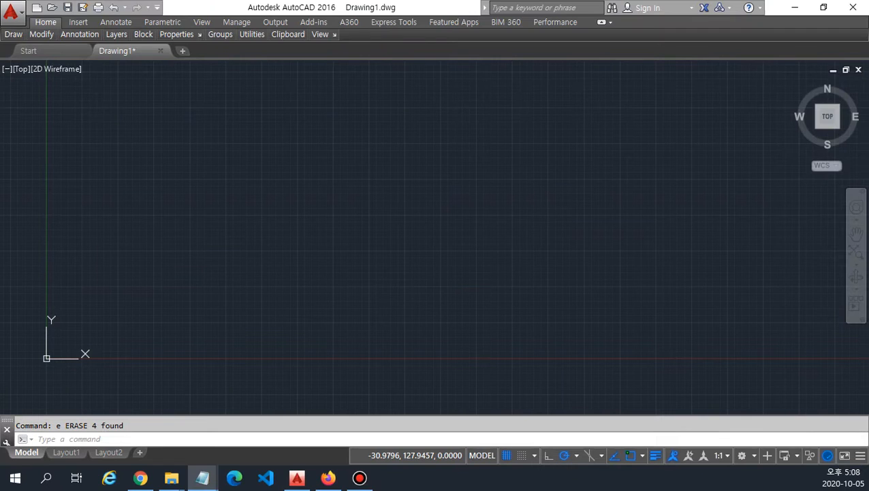
left_click_drag(0, 170, 507, 72)
mouse_move(58, 268)
left_mouse_down()
mouse_move(184, 257)
mouse_move(198, 265)
mouse_move(322, 262)
left_mouse_up()
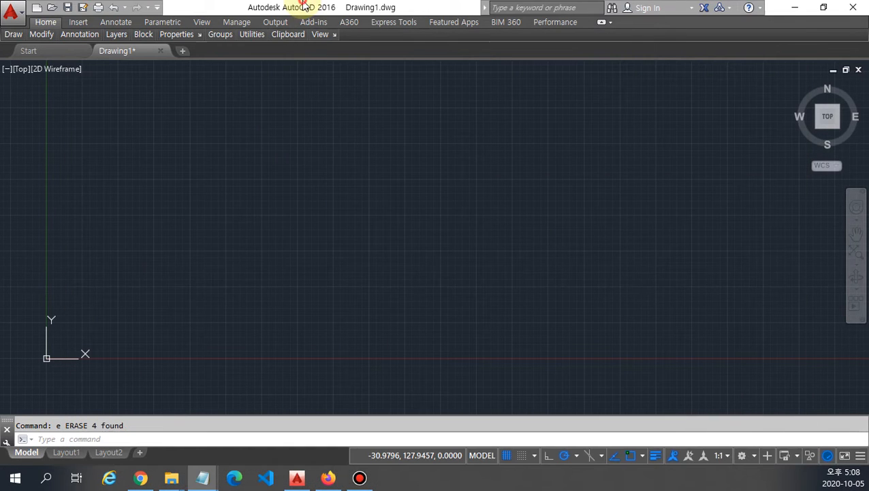
left_click(303, 5)
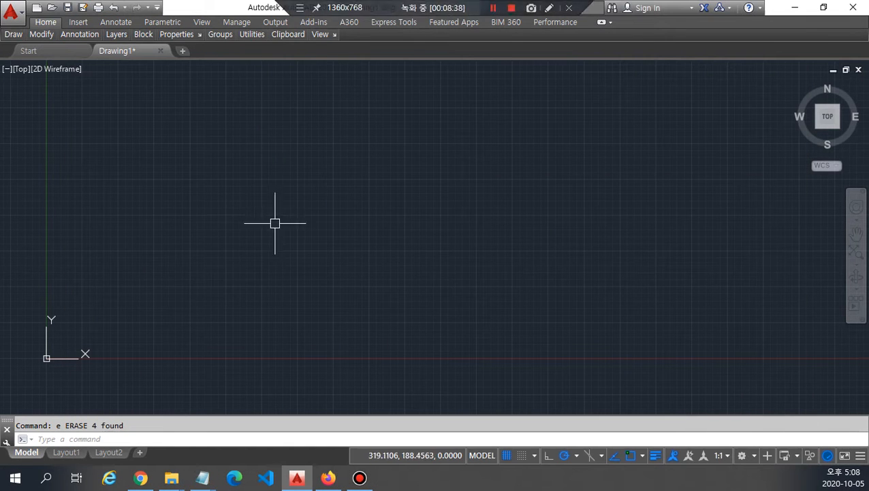
type("re")
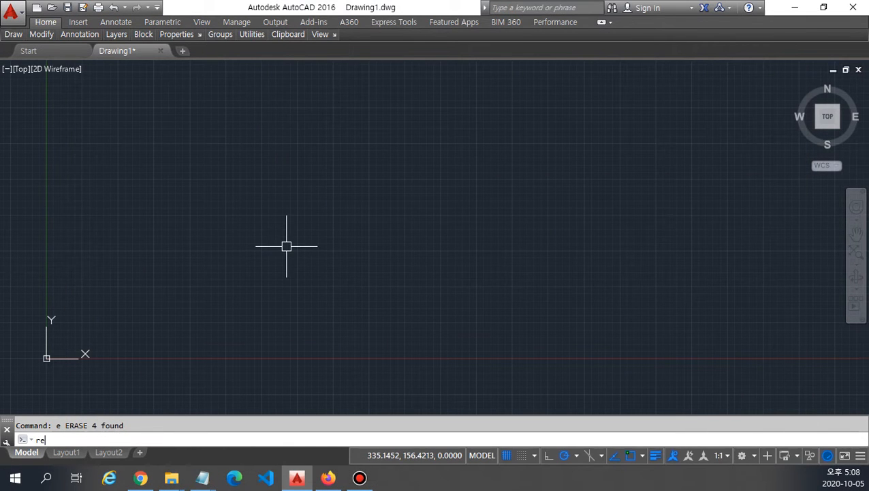
type("c")
key("Return")
left_click(190, 203)
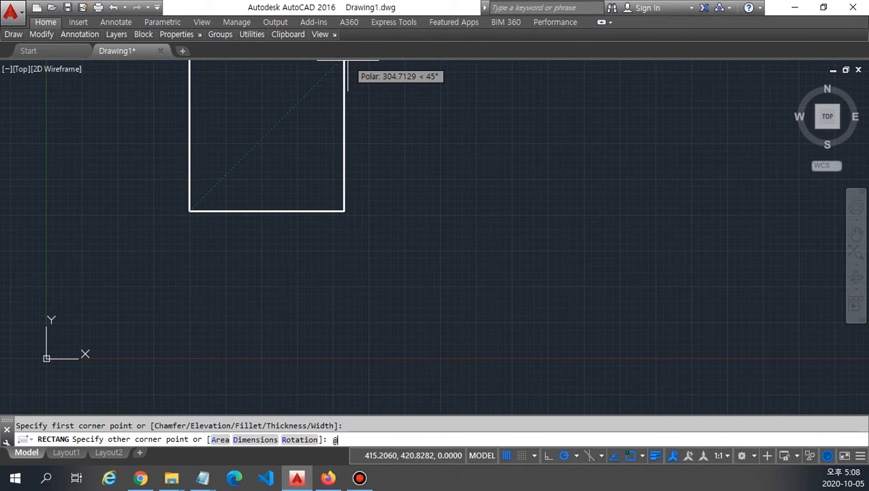
type("@50,30")
key("Return")
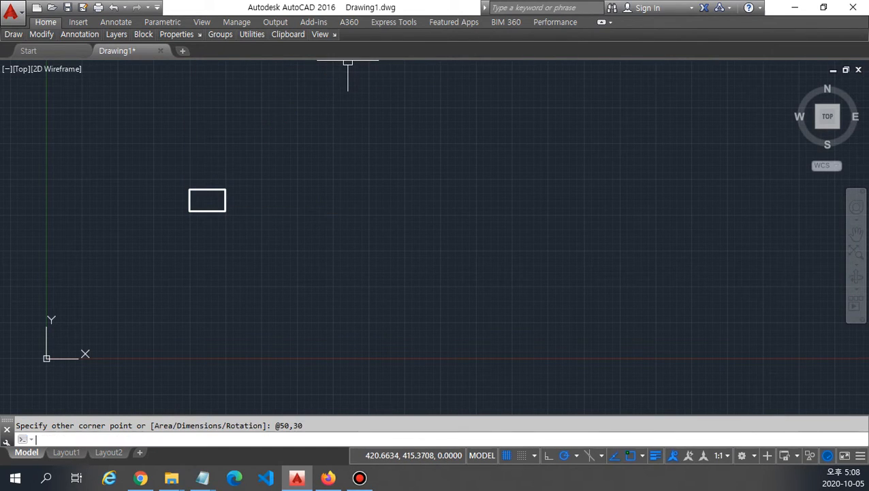
Draw a single vertical line to the right of the rectangle, starting at its lower end
type("l")
key("Return")
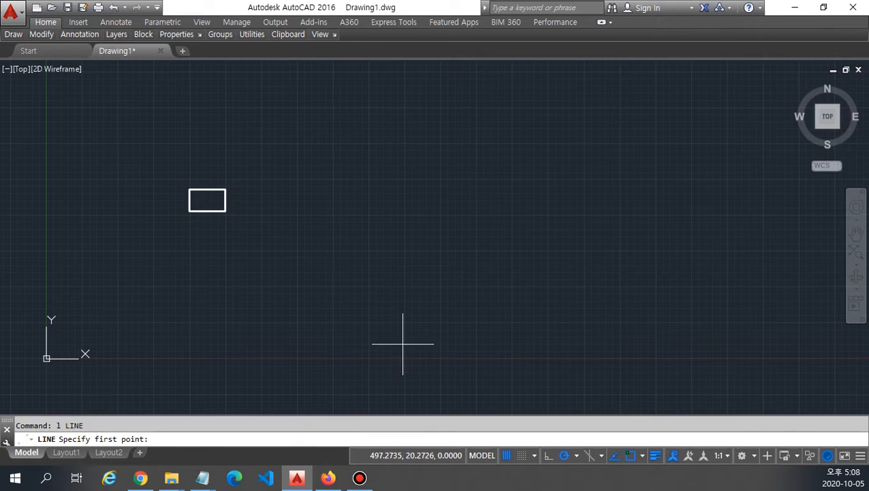
left_click(400, 353)
left_click(401, 186)
key("Return")
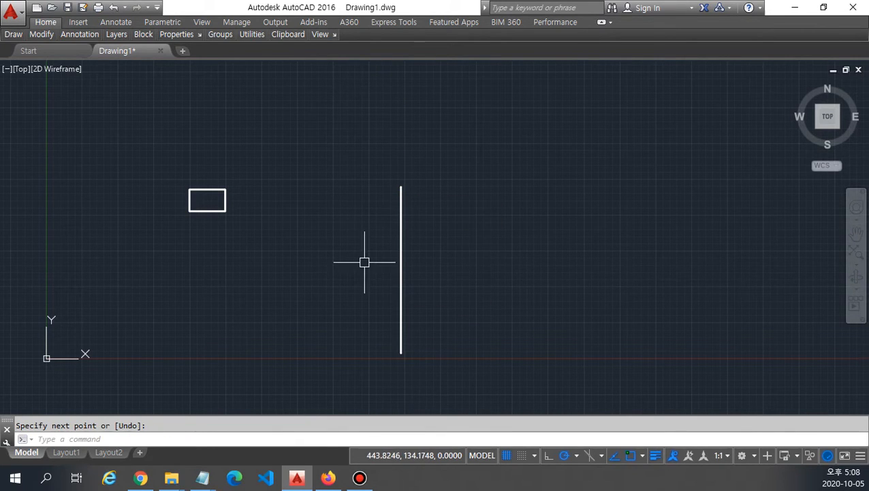
Copy the rectangle from its lower edge's midpoint, using the mid snap, to the vertical line's upper endpoint
type("ct o")
key("Return")
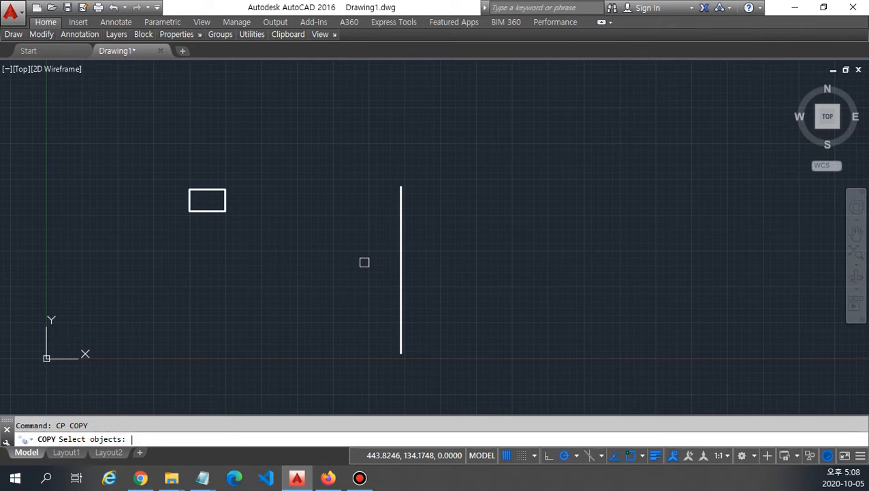
left_click(271, 260)
left_click(124, 138)
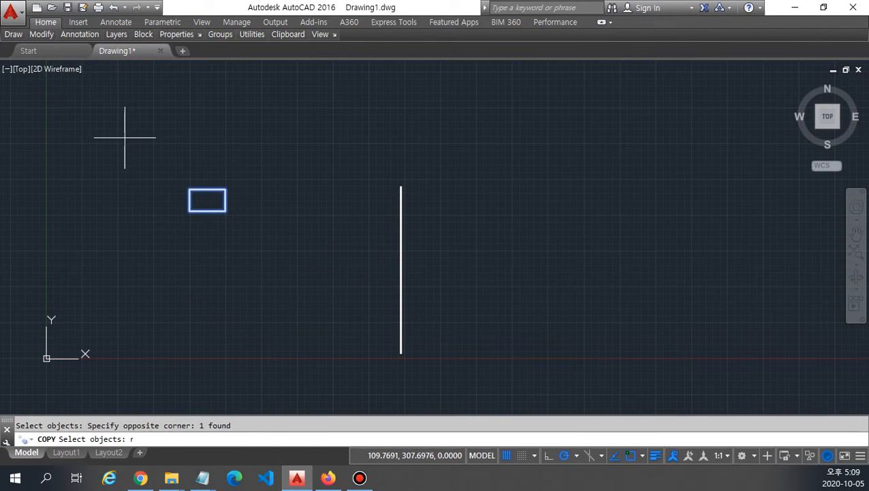
key("Return")
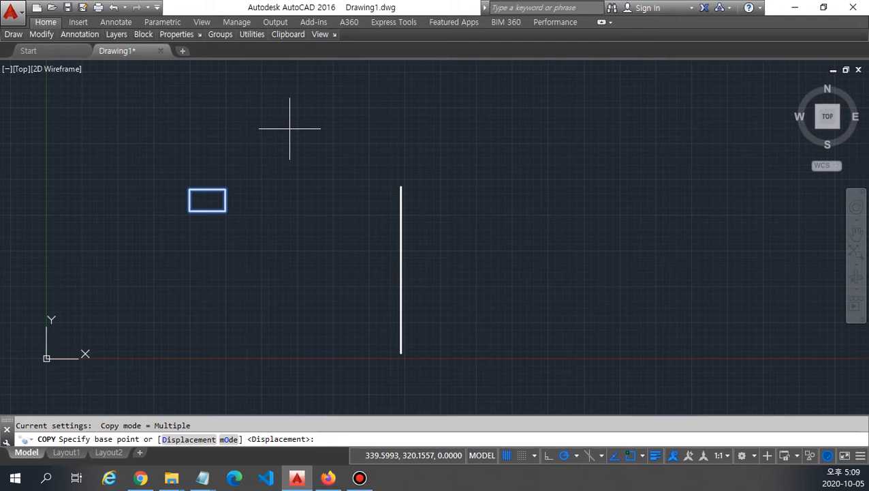
type("d")
key("Return")
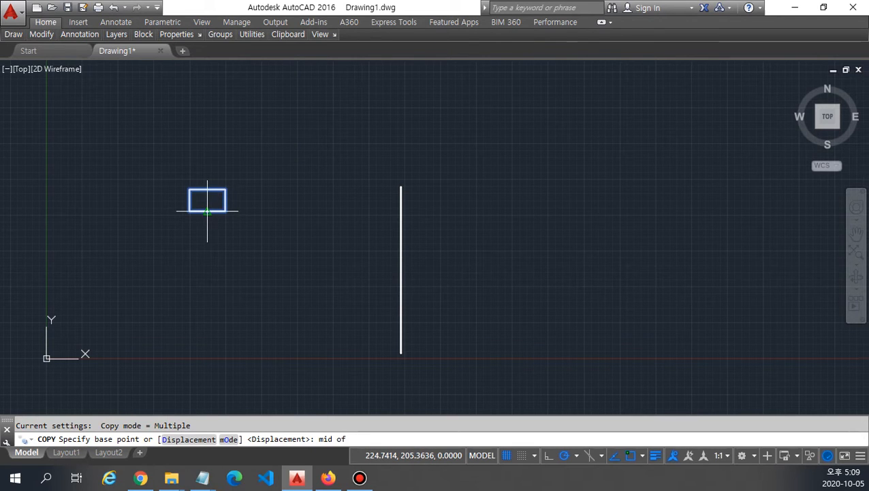
left_click(207, 211)
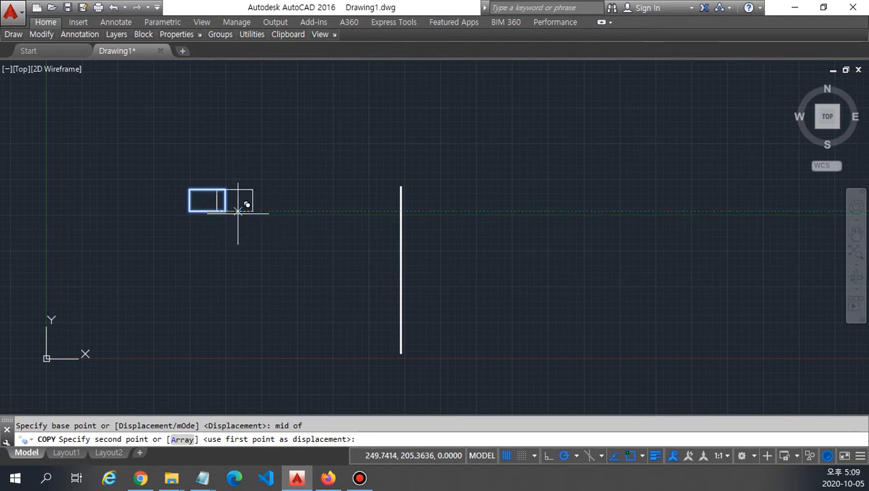
left_click(400, 190)
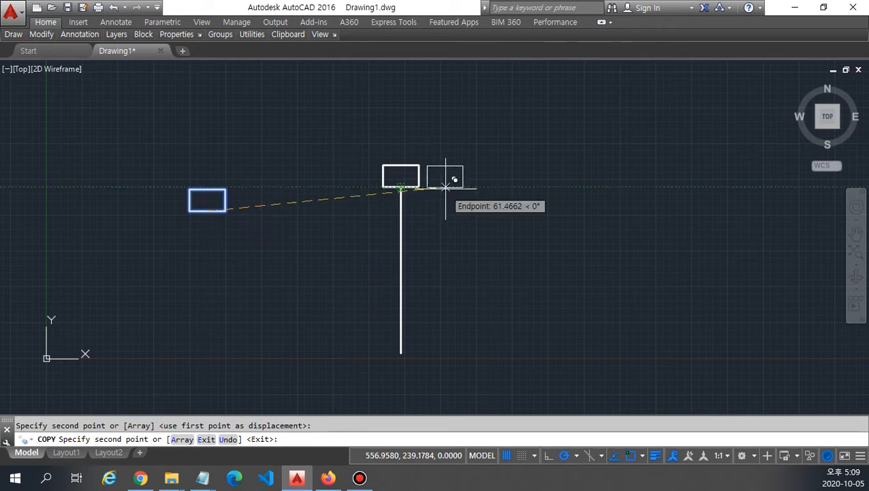
Place thirteen more copies of the rectangle at scattered points around the vertical line and end the Copy command
left_click(464, 186)
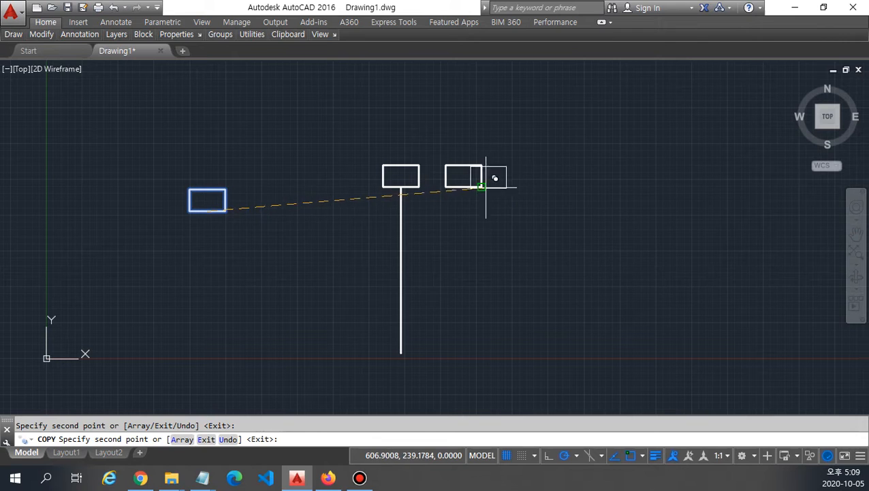
left_click(539, 186)
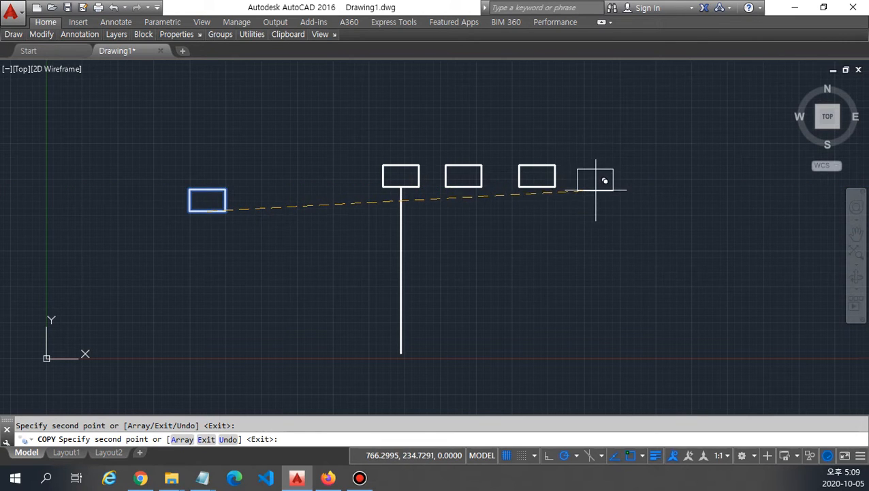
left_click(595, 184)
left_click(688, 194)
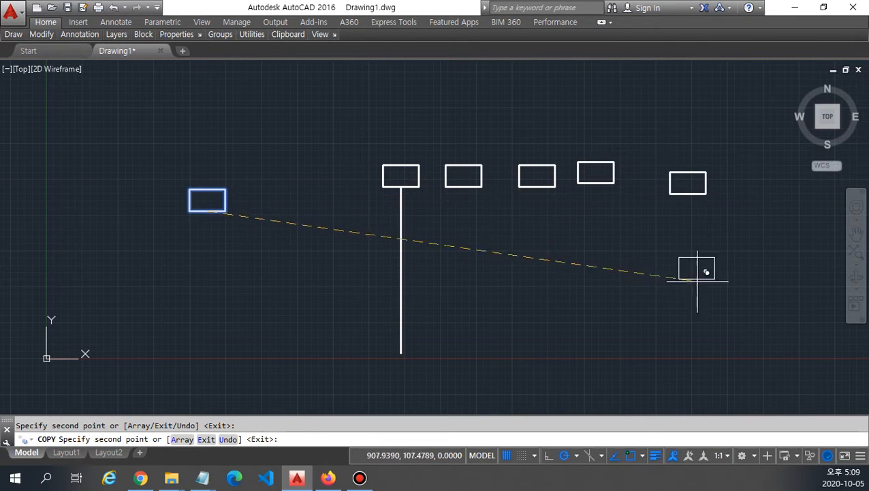
left_click(697, 289)
left_click(645, 361)
left_click(533, 410)
left_click(387, 410)
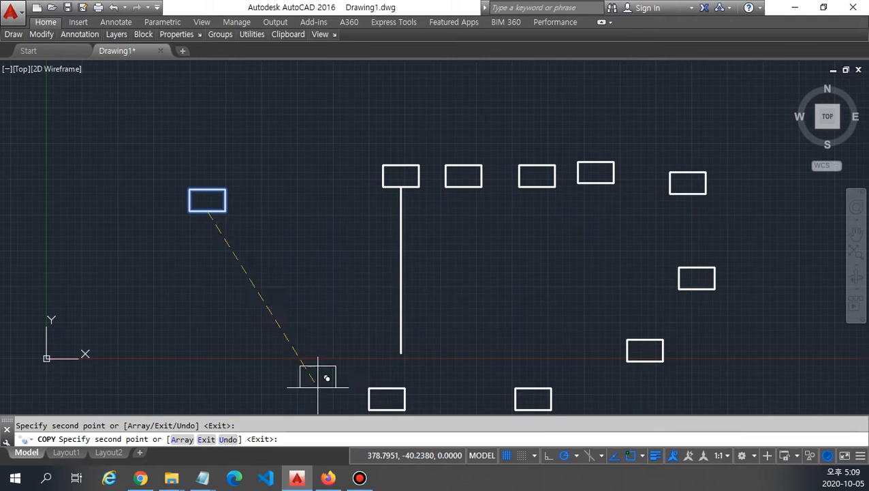
left_click(275, 358)
left_click(291, 280)
left_click(323, 223)
left_click(489, 288)
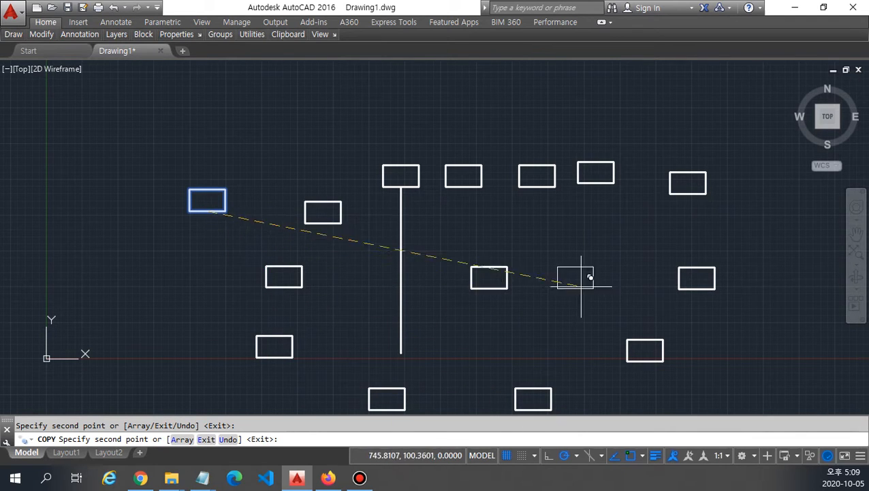
left_click(622, 258)
key("Return")
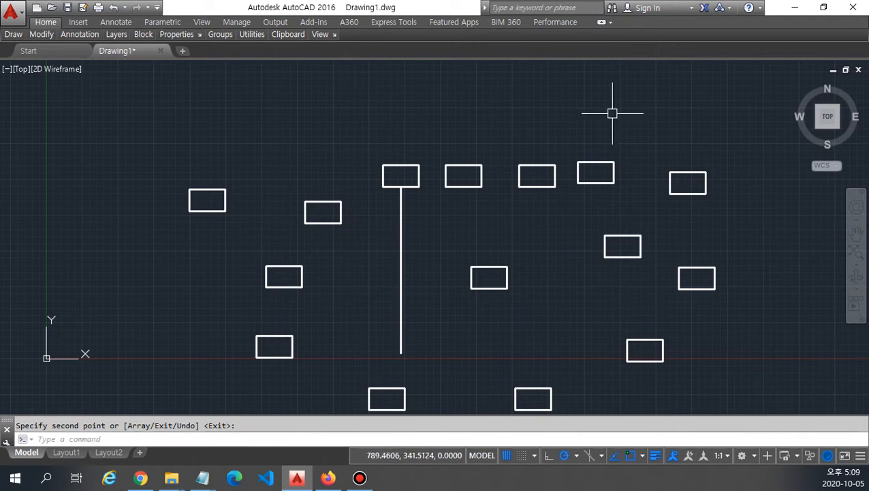
Erase the thirteen scattered copies, keeping the original rectangle, the vertical line and the copy at its upper end
left_click(736, 378)
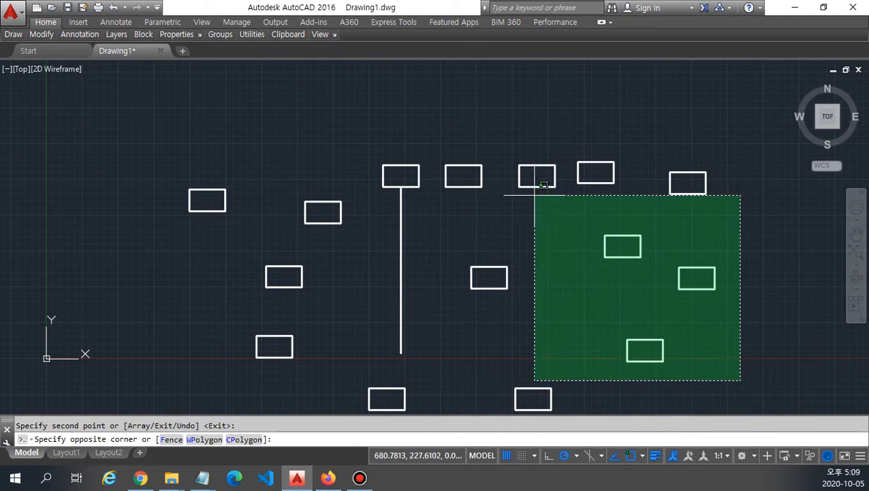
left_click(442, 166)
type("e")
key("Return")
left_click(574, 406)
left_click(346, 390)
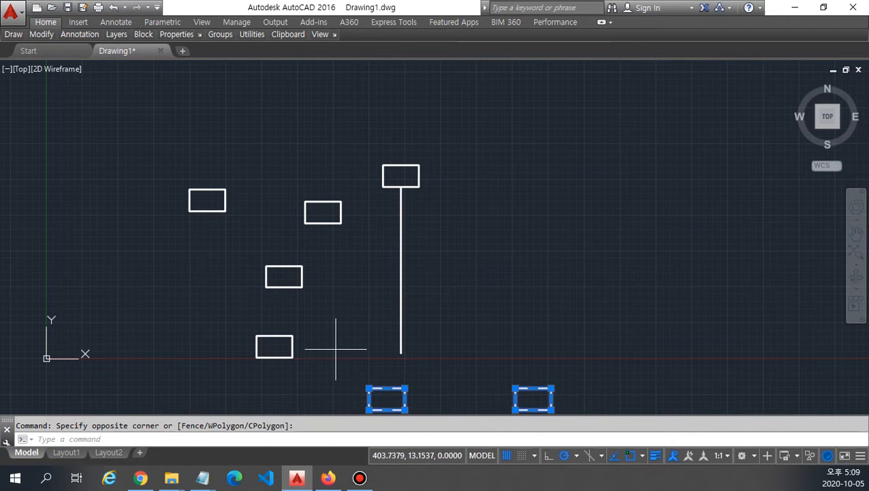
left_click(336, 349)
left_click(286, 167)
type("e")
key("Return")
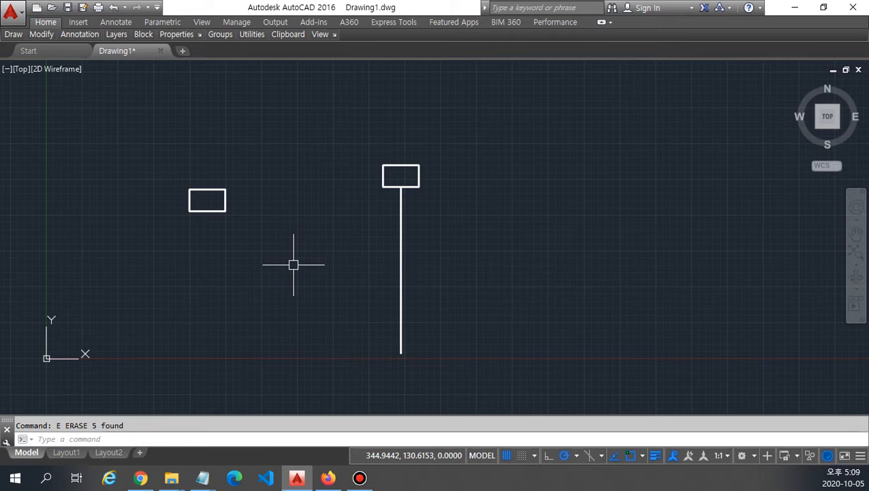
type("cp")
key("Return")
left_click(275, 262)
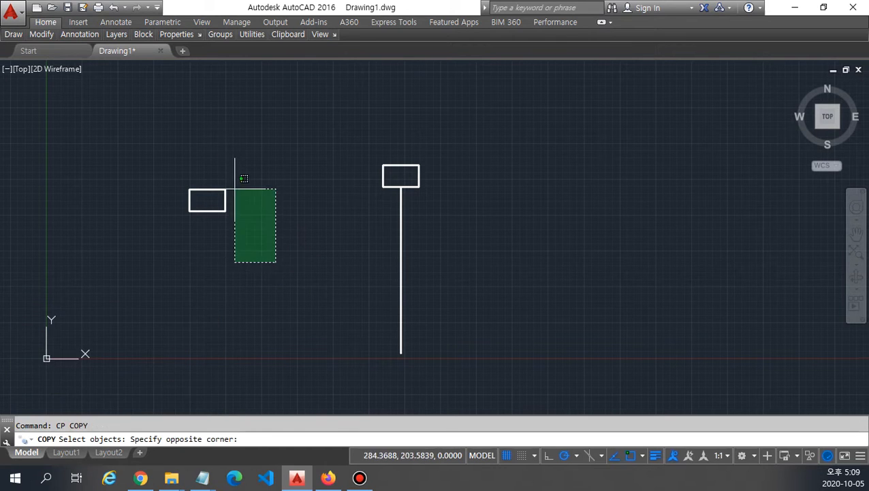
left_click(159, 144)
key("Return")
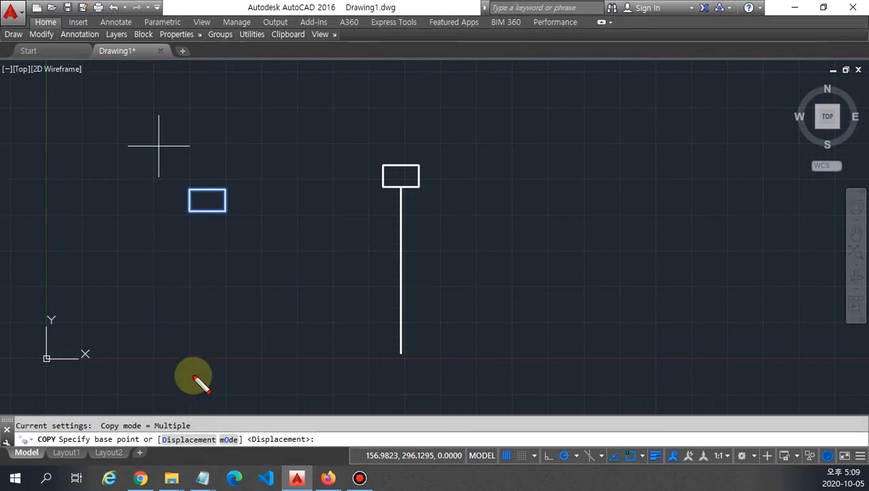
left_click_drag(218, 455, 264, 423)
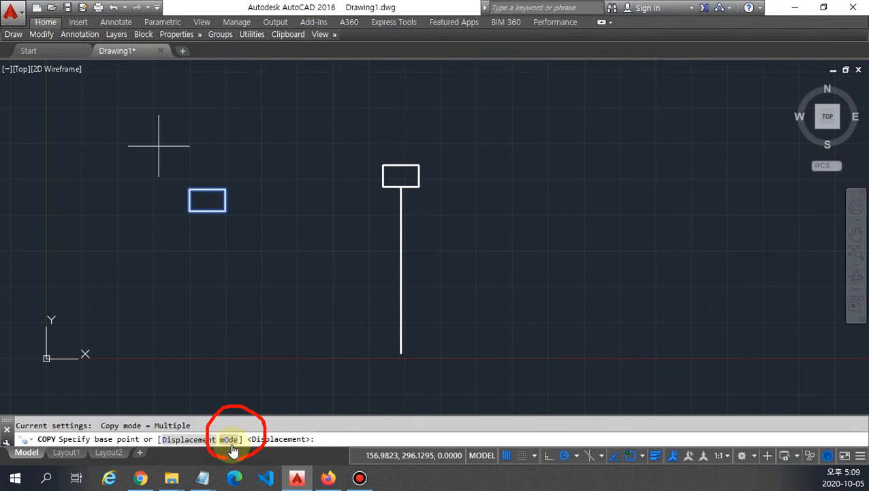
left_click(229, 439)
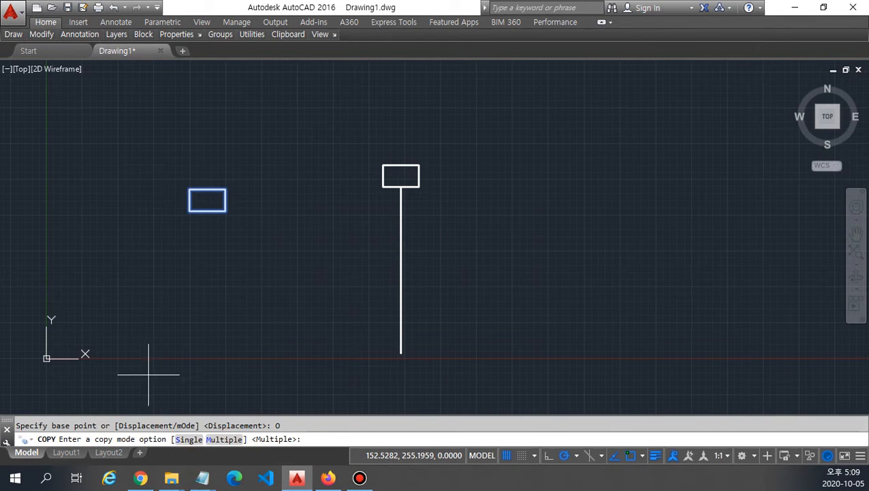
key("Escape")
Copy the left rectangle in Single copy mode from its upper-right corner to a point above, between it and the vertical line
key("Return")
left_click(301, 240)
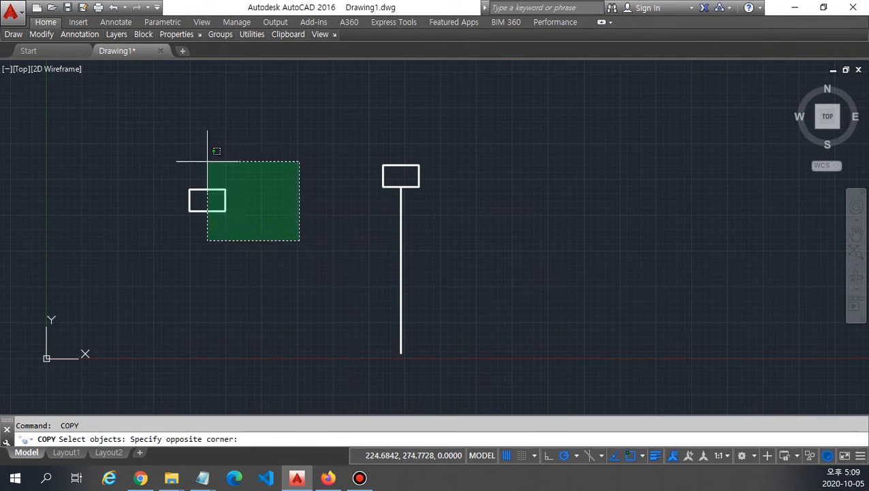
left_click(130, 101)
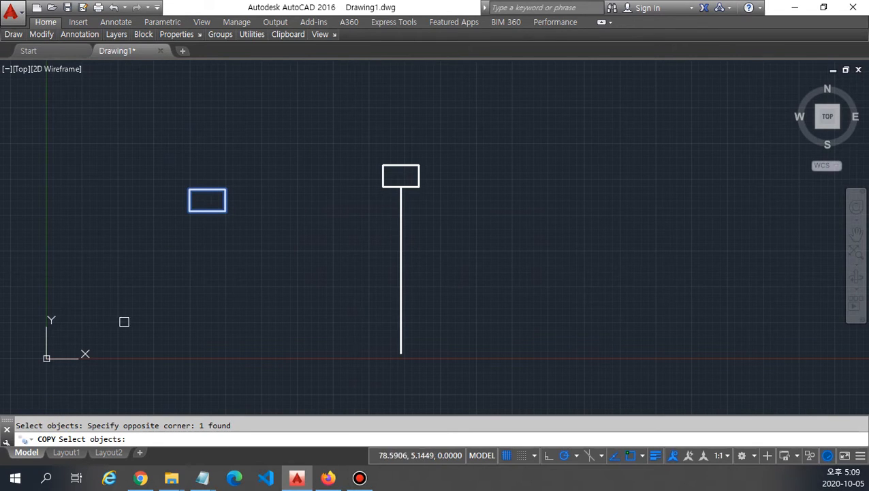
scroll(198, 164, "up", 2)
key("Return")
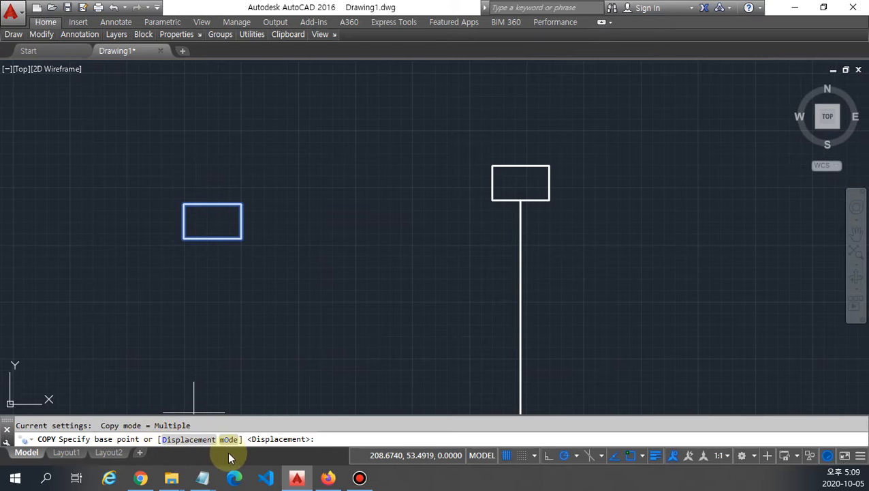
mouse_move(193, 386)
left_mouse_down()
mouse_move(184, 436)
mouse_move(205, 421)
left_mouse_up()
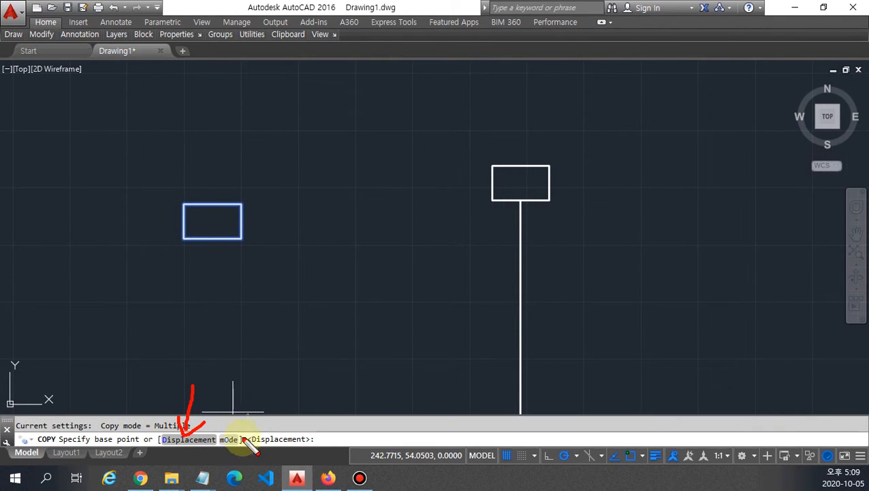
mouse_move(233, 452)
left_mouse_down()
mouse_move(233, 401)
mouse_move(230, 455)
left_mouse_up()
key("Escape")
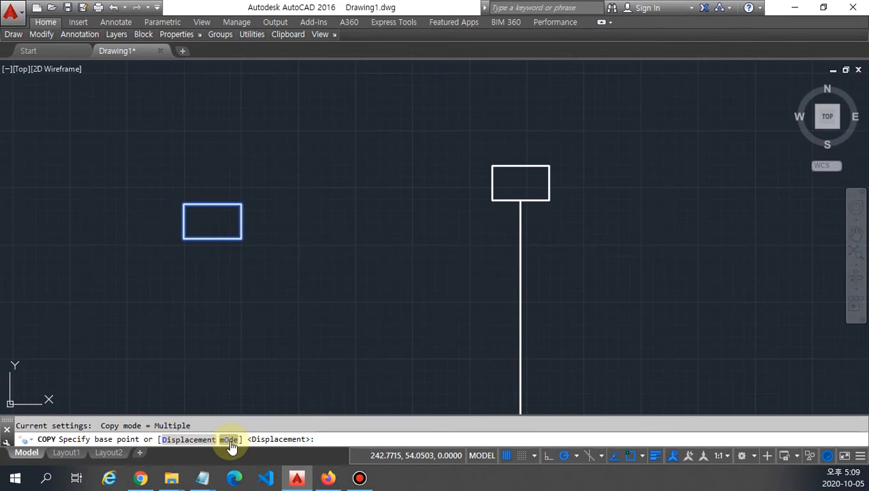
left_click(229, 440)
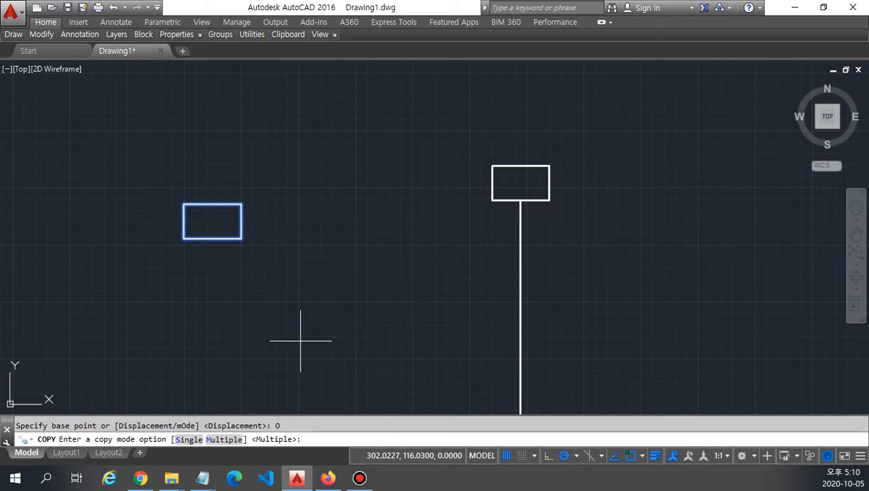
left_click(183, 438)
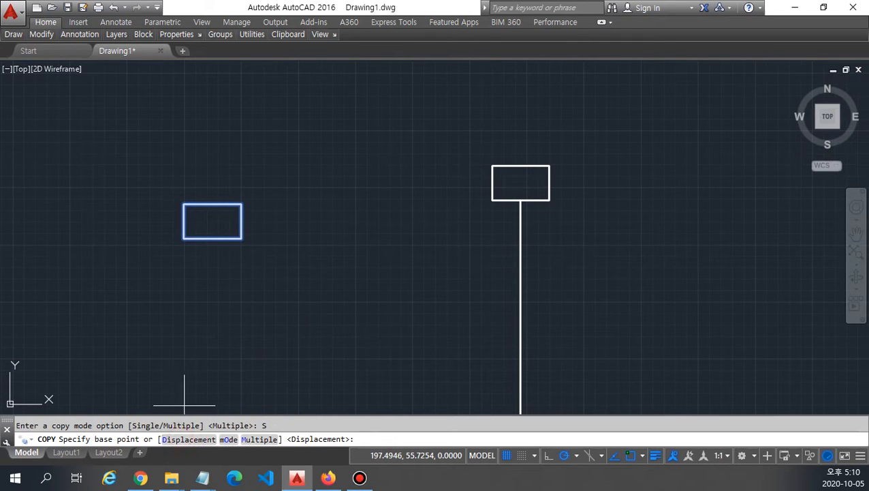
left_click(241, 204)
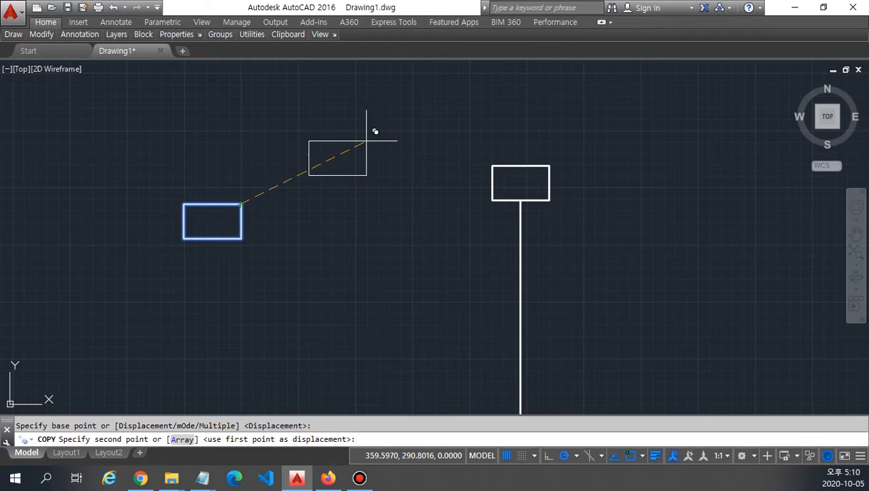
left_click(368, 141)
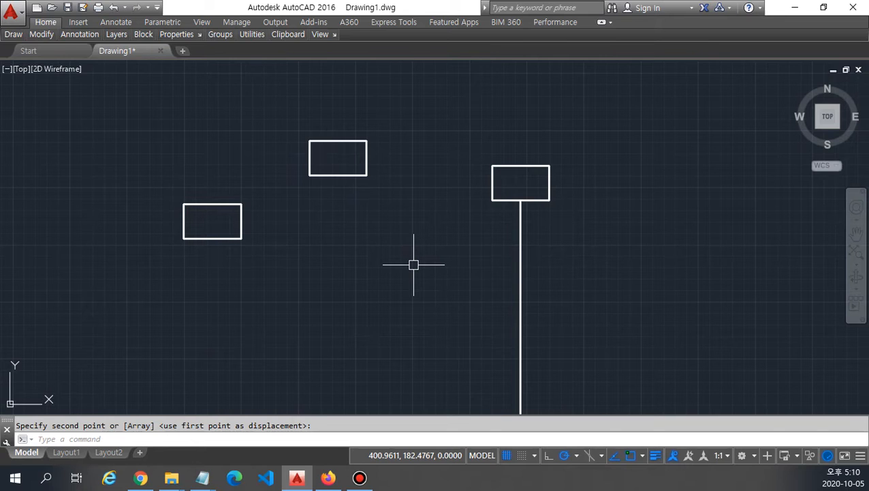
key("Escape")
Copy the left rectangle in Multiple copy mode from its upper-right corner to five points in a horizontal row crossing the vertical line
key("Return")
left_click(286, 291)
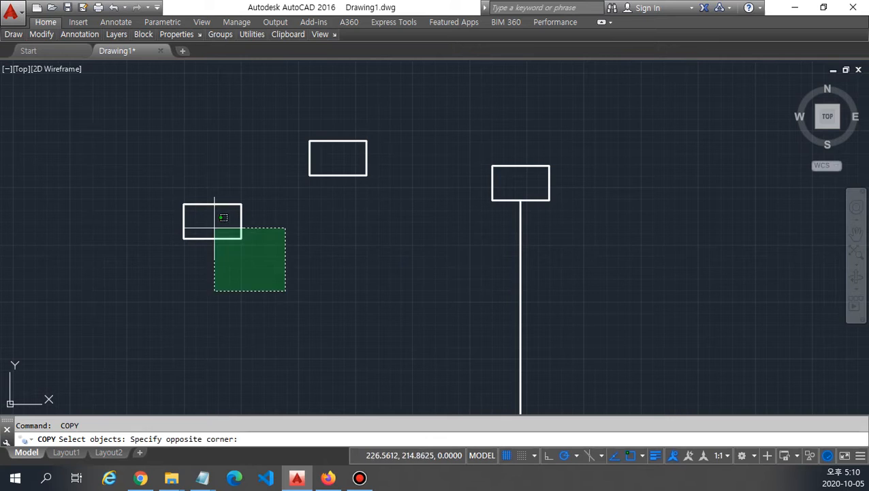
left_click(223, 217)
key("Return")
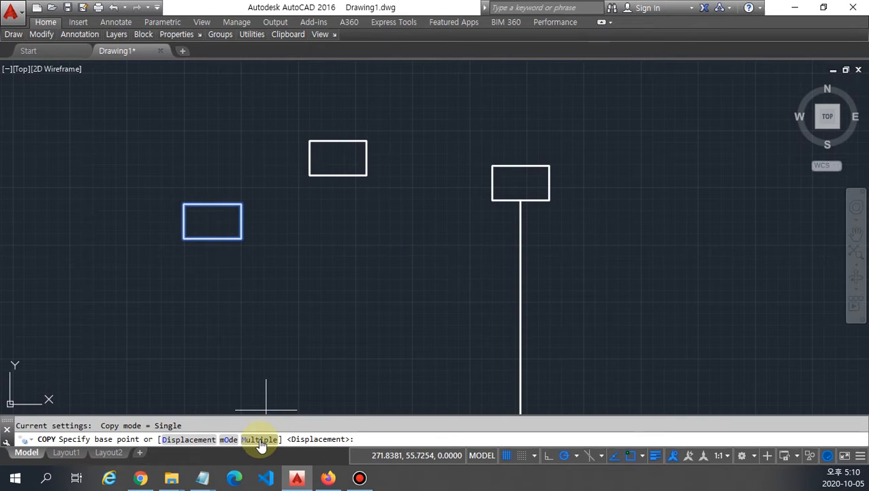
left_click(229, 440)
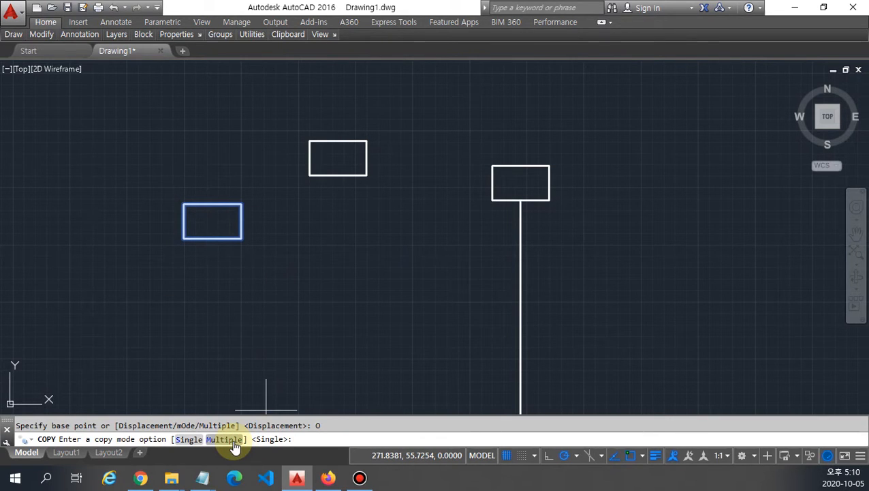
left_click(232, 440)
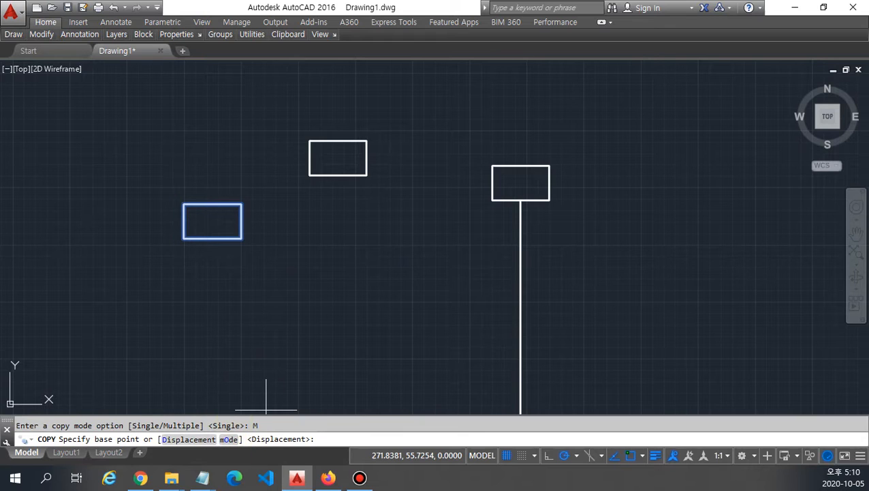
left_click(241, 204)
left_click(310, 273)
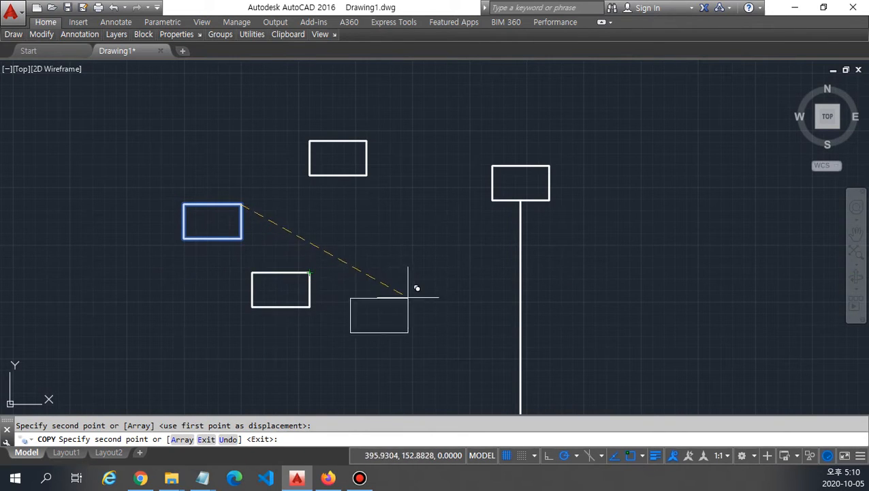
left_click(416, 273)
left_click(521, 272)
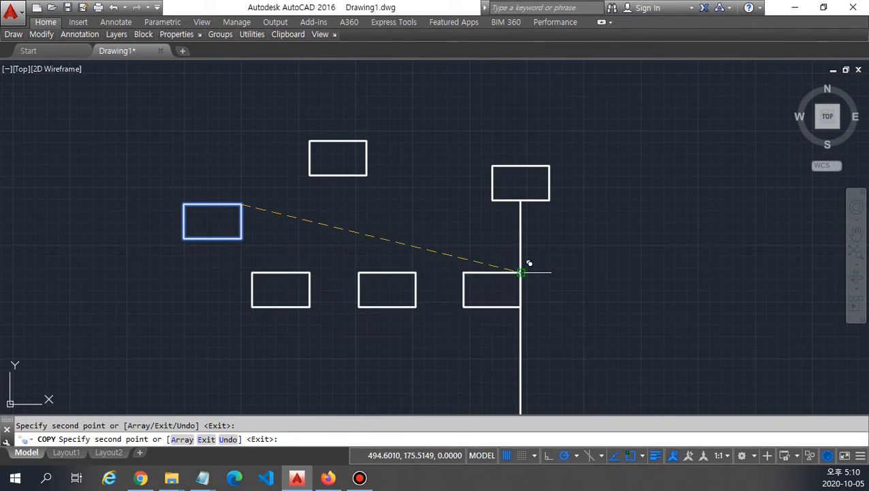
left_click(610, 273)
left_click(705, 273)
key("Return")
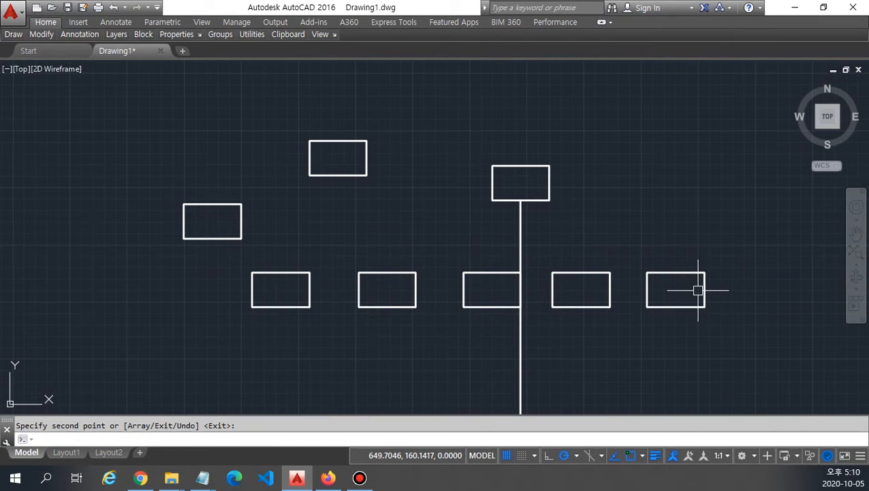
Erase all rectangle copies, including the one at the vertical line's upper end, keeping the original rectangle and the line
left_click(298, 95)
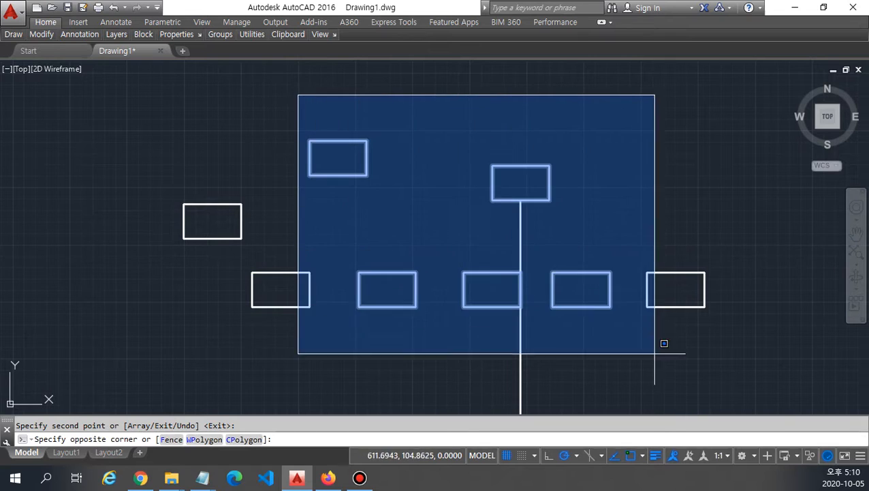
left_click(750, 399)
left_click(217, 254)
left_click(353, 348)
type("E")
key("Return")
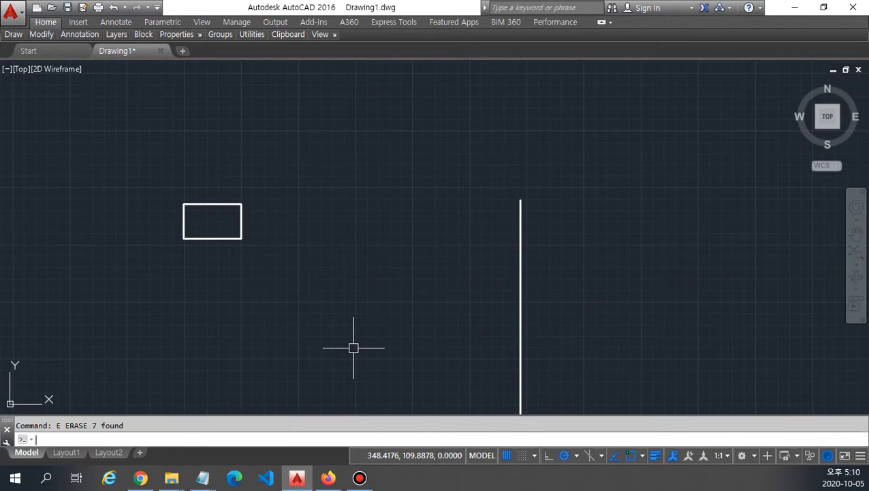
type("Cp")
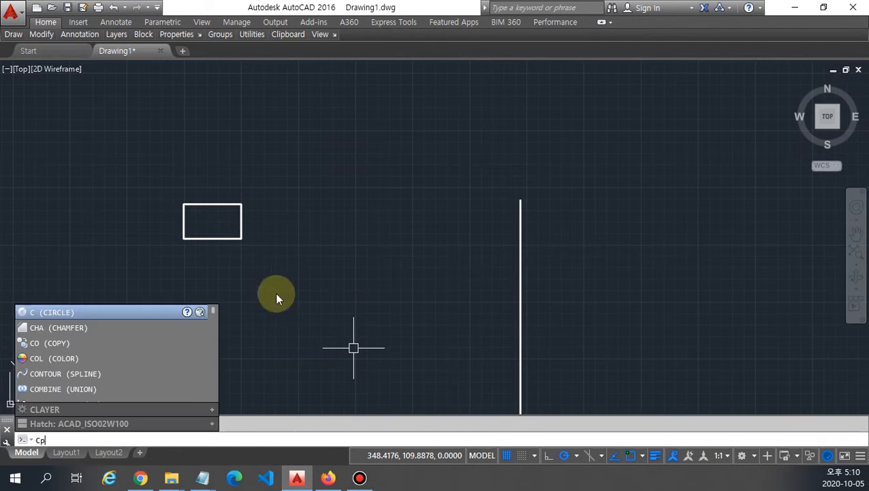
key("Return")
left_click(140, 174)
left_click(295, 291)
key("Return")
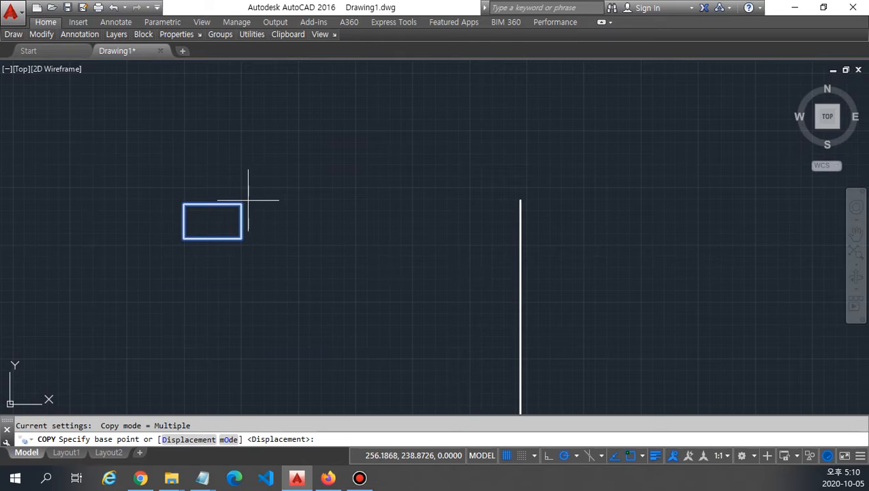
left_click(241, 204)
type("@")
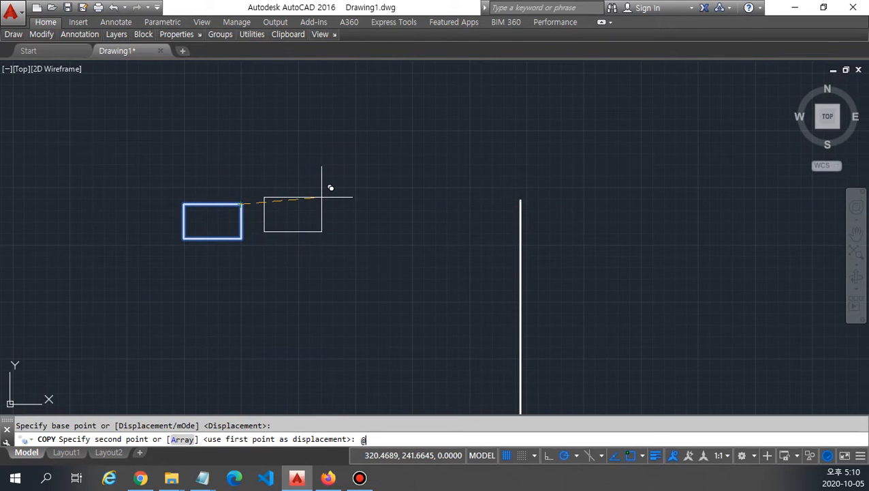
type("100<0")
key("Return")
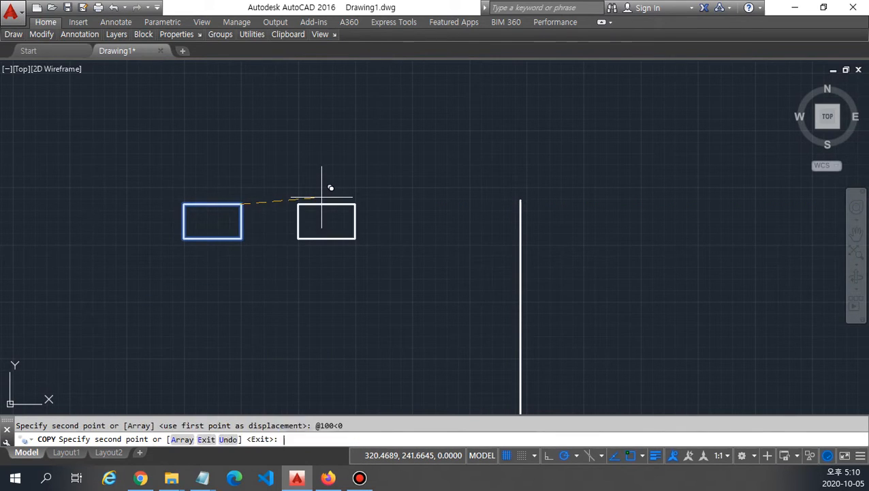
type("@150<0")
key("Return")
type("@2")
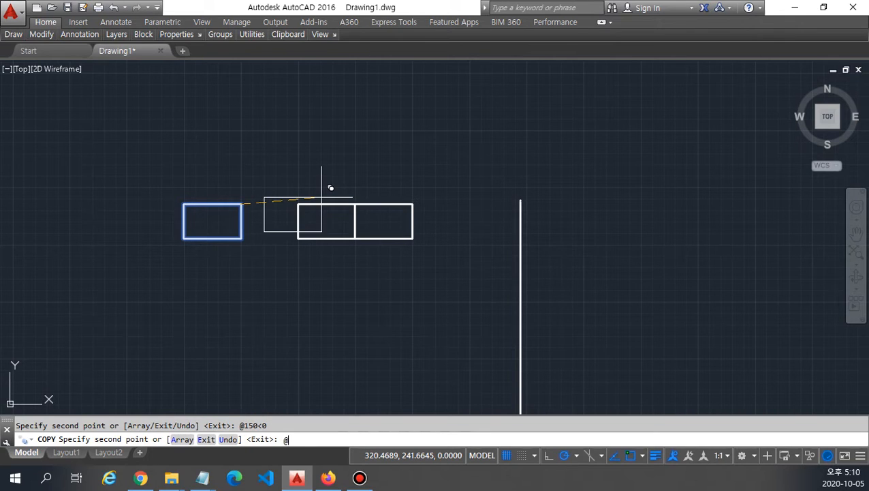
type("00<0")
key("Return")
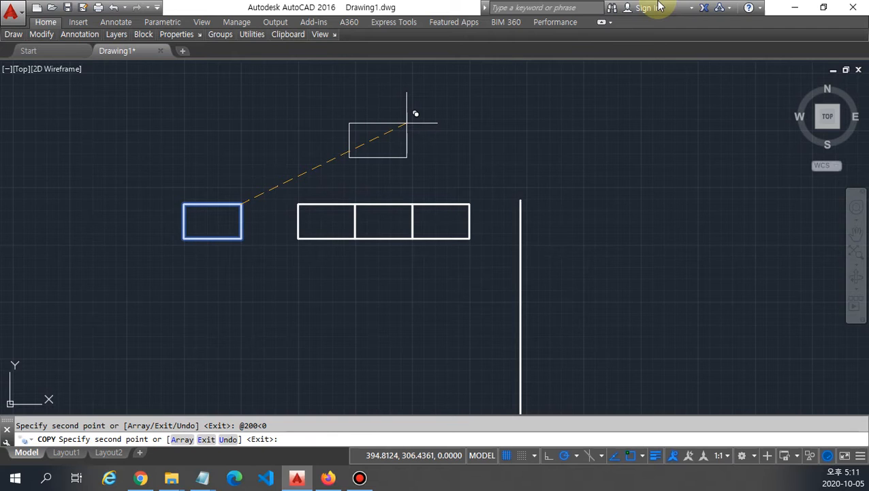
key("Escape")
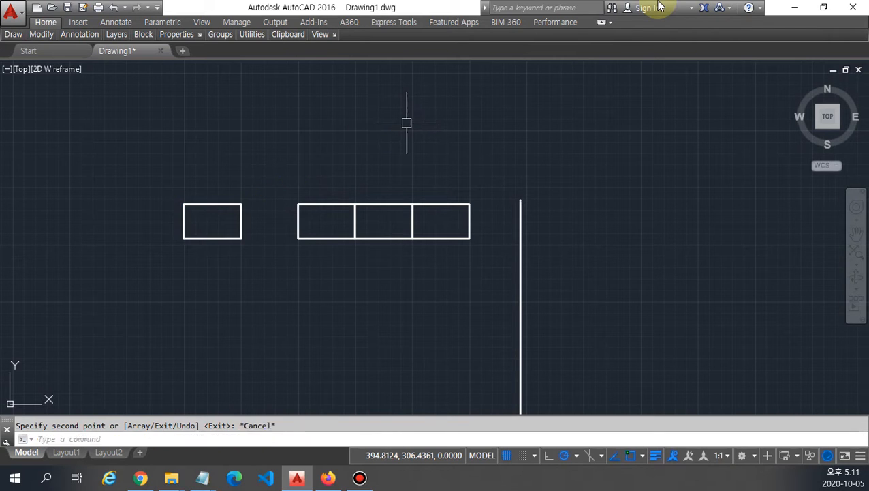
type("m")
key("Return")
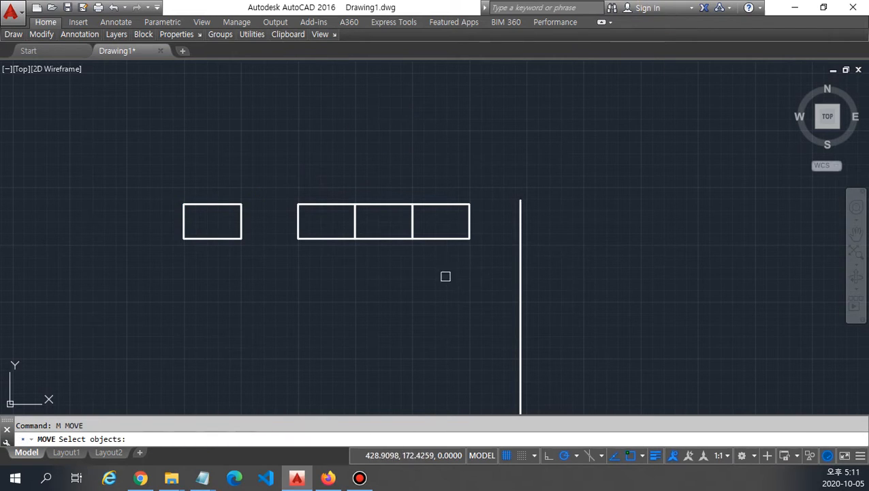
left_click(492, 278)
left_click(351, 136)
key("Return")
left_click(369, 111)
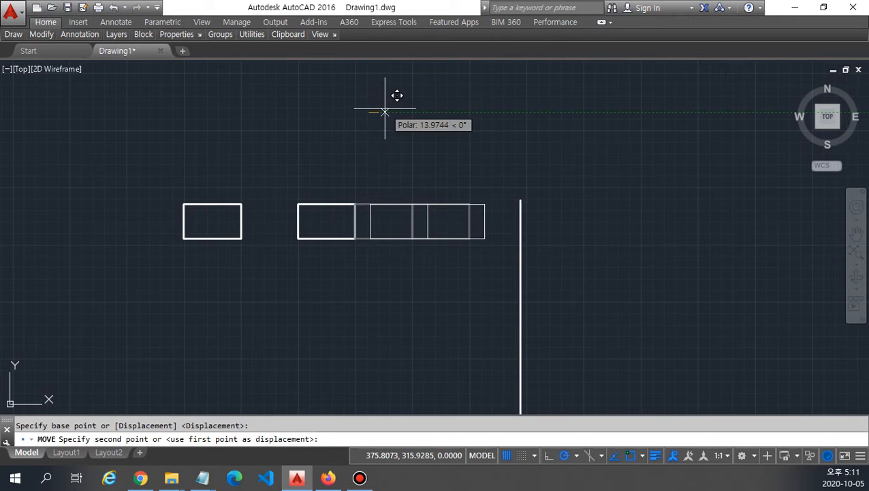
type("@50<0")
key("Return")
key("Return")
left_click(507, 239)
key("Return")
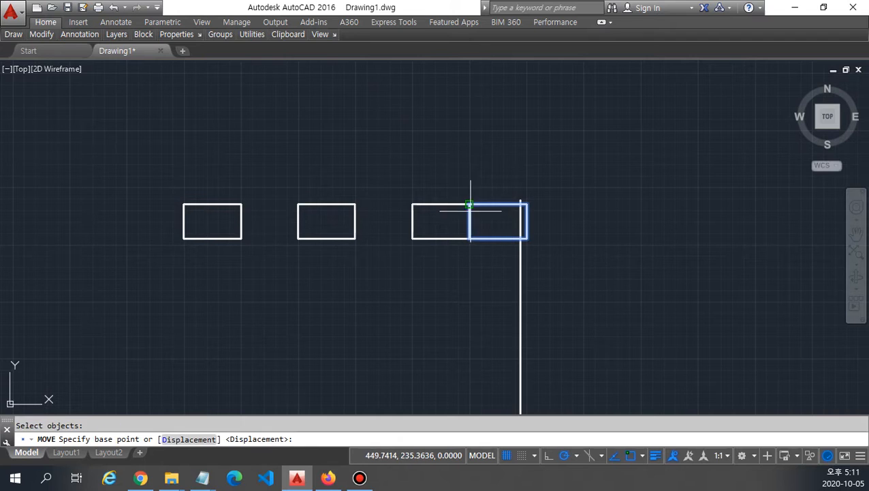
left_click(469, 204)
type("@5")
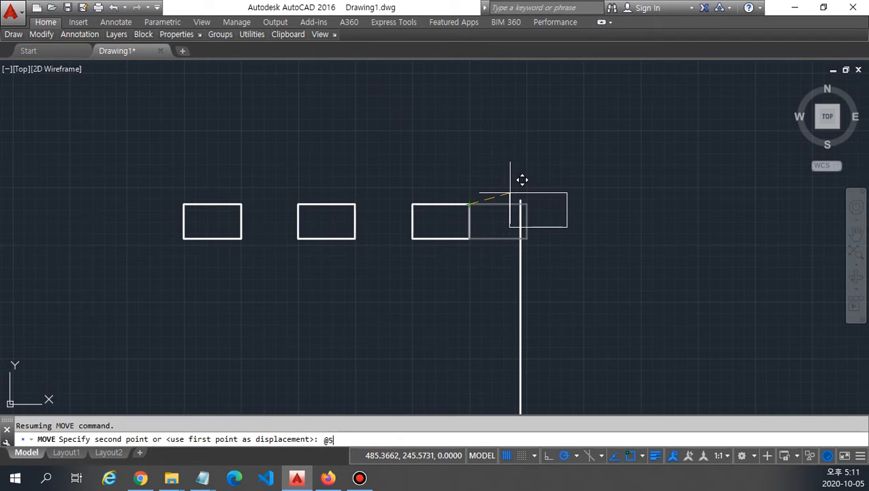
type("0<0")
key("Return")
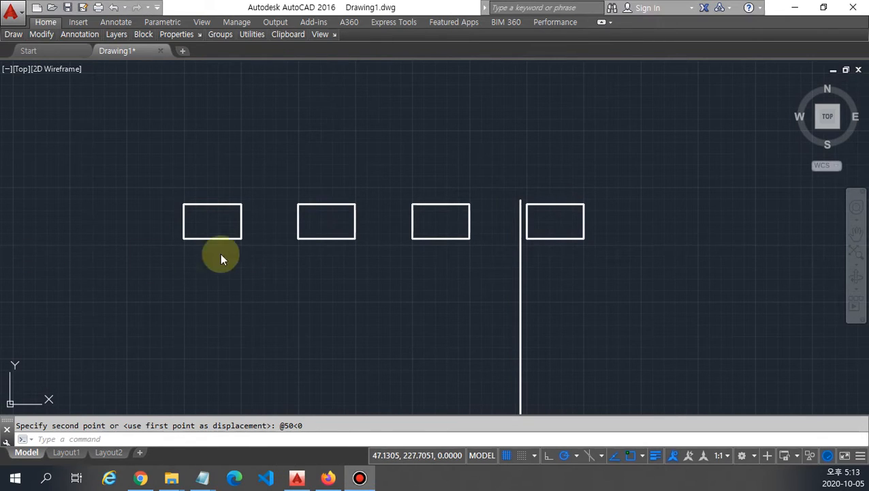
left_click(262, 162)
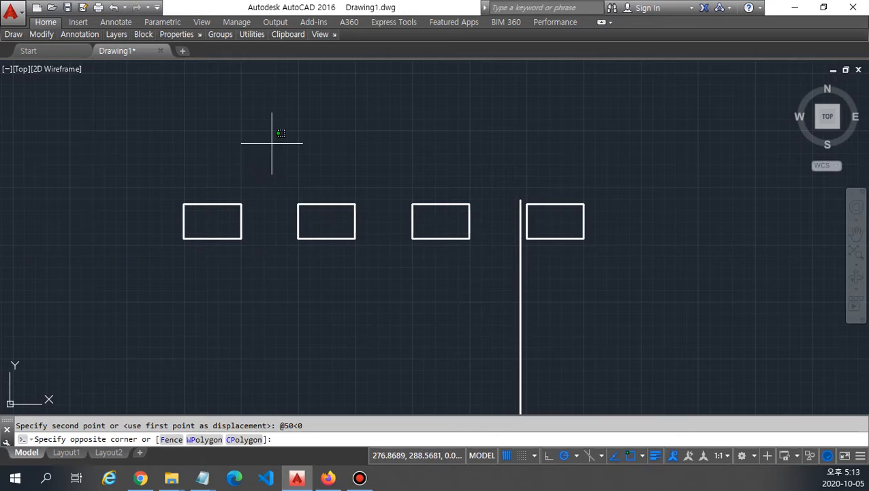
Erase the three rectangle copies beside the original rectangle, keeping the vertical line
left_click(615, 266)
type("e")
key("Return")
Start copying the remaining rectangle, using its lower-left corner as the base point
type("c")
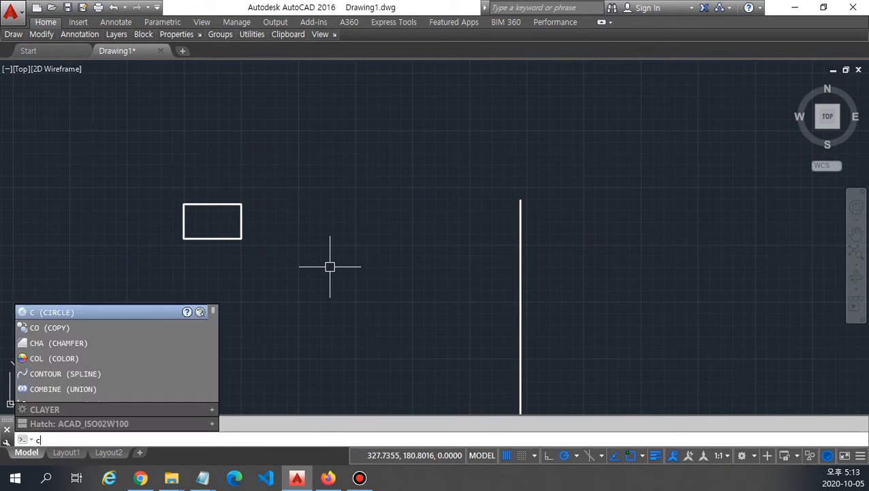
type("p")
key("Return")
left_click(279, 260)
left_click(122, 158)
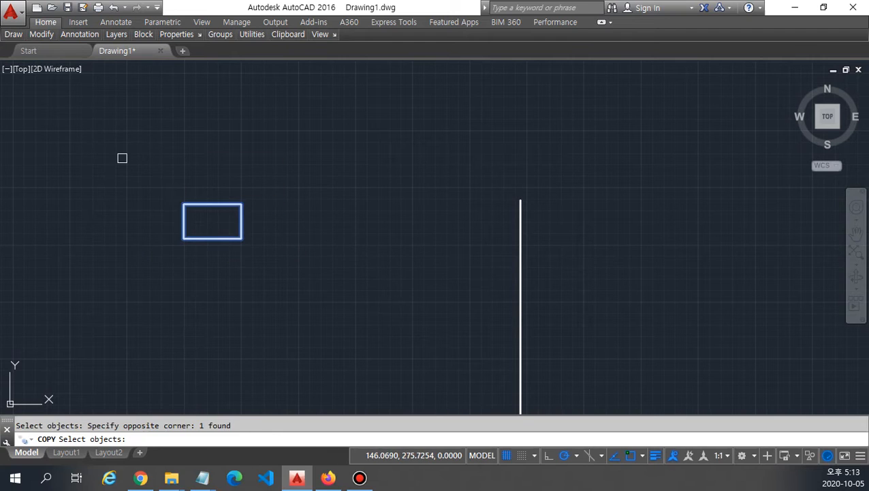
key("Return")
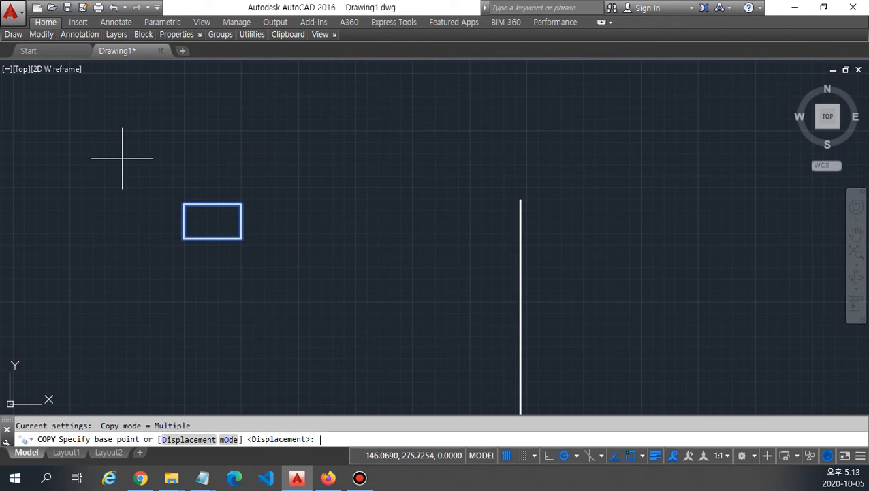
left_click(183, 238)
Switch the copy to the Array option with 5 items
key("ctrl+alt+d")
mouse_move(196, 359)
left_mouse_down()
mouse_move(195, 386)
mouse_move(169, 425)
mouse_move(191, 444)
mouse_move(179, 416)
left_mouse_up()
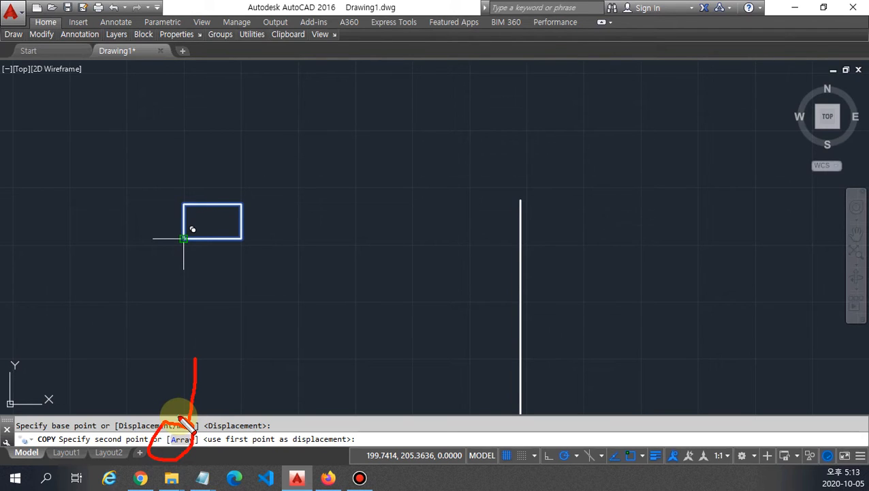
left_click(181, 440)
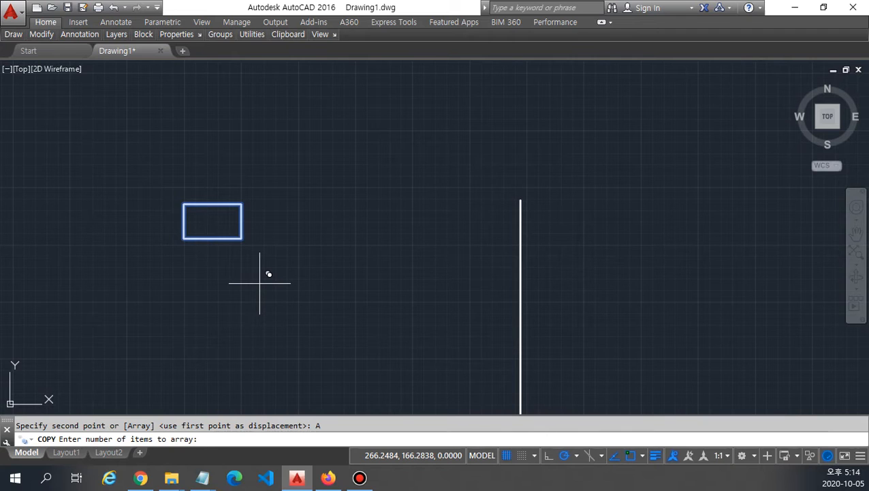
type("5")
key("Return")
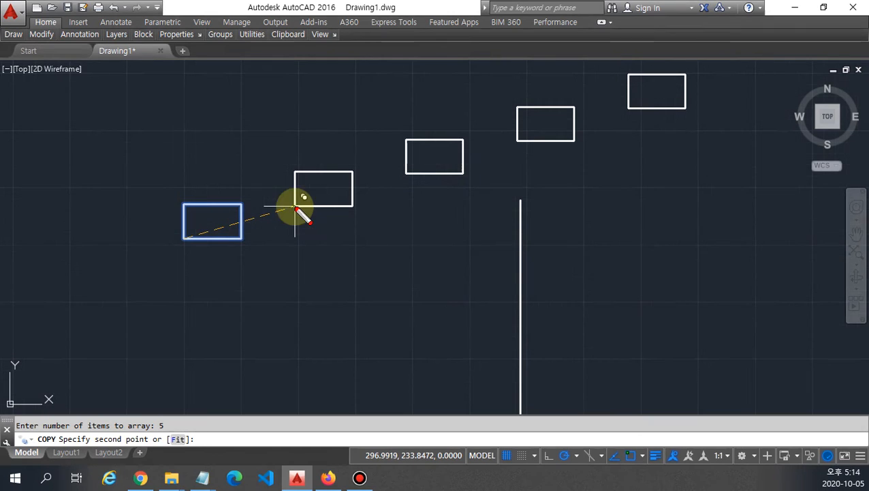
mouse_move(210, 197)
left_mouse_down()
mouse_move(190, 219)
mouse_move(210, 188)
left_mouse_up()
left_click(185, 235)
mouse_move(185, 236)
left_mouse_down()
mouse_move(173, 235)
mouse_move(196, 229)
mouse_move(173, 236)
left_mouse_up()
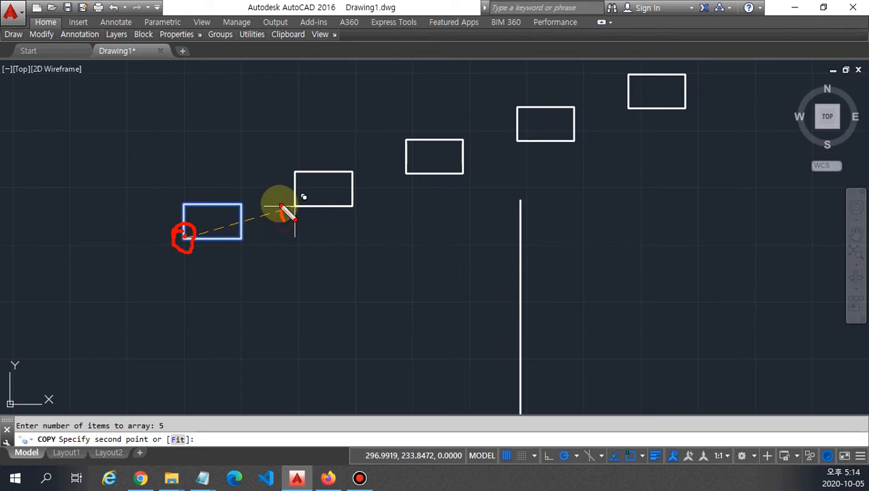
mouse_move(279, 203)
left_mouse_down()
mouse_move(304, 196)
mouse_move(290, 216)
left_mouse_up()
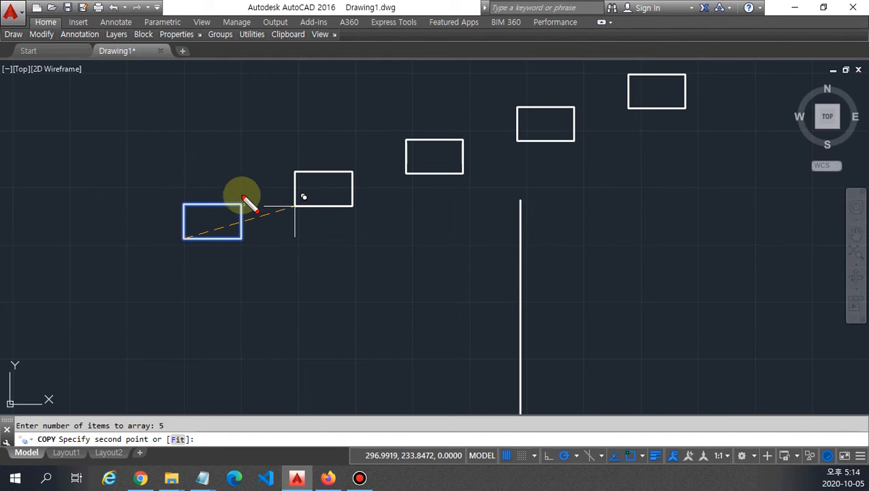
left_click_drag(241, 193, 242, 242)
left_click_drag(294, 165, 295, 230)
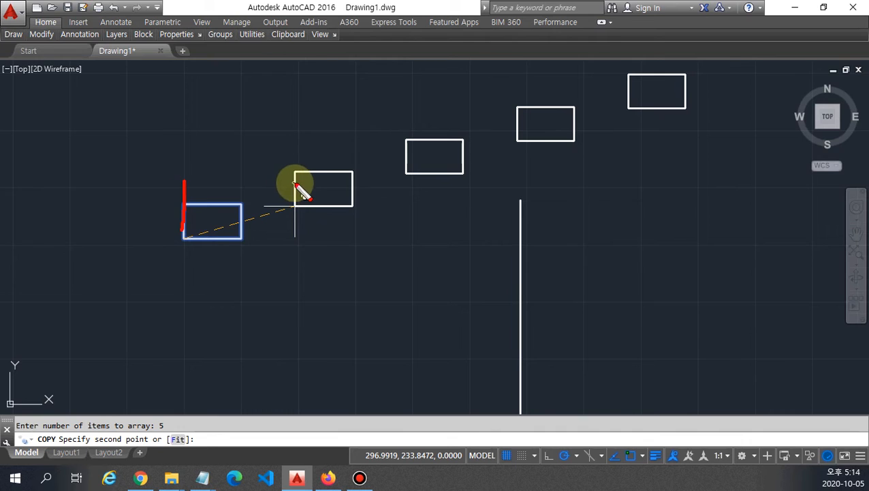
left_click_drag(300, 150, 295, 218)
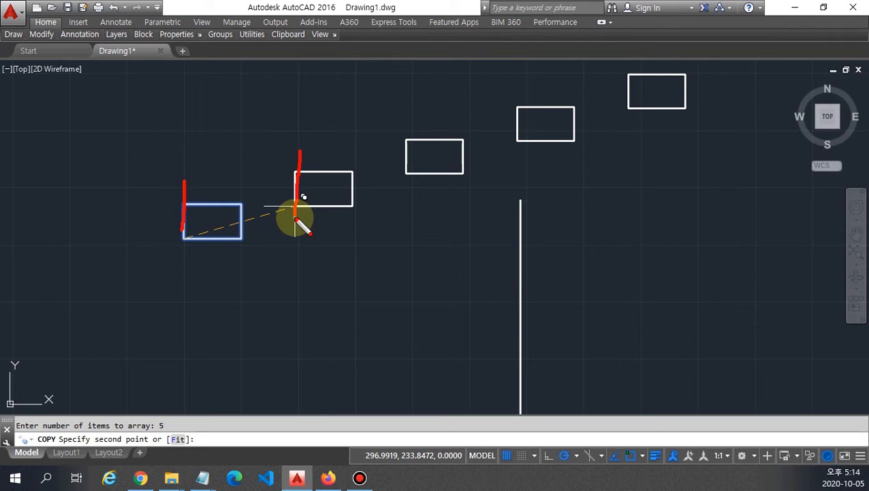
key("Escape")
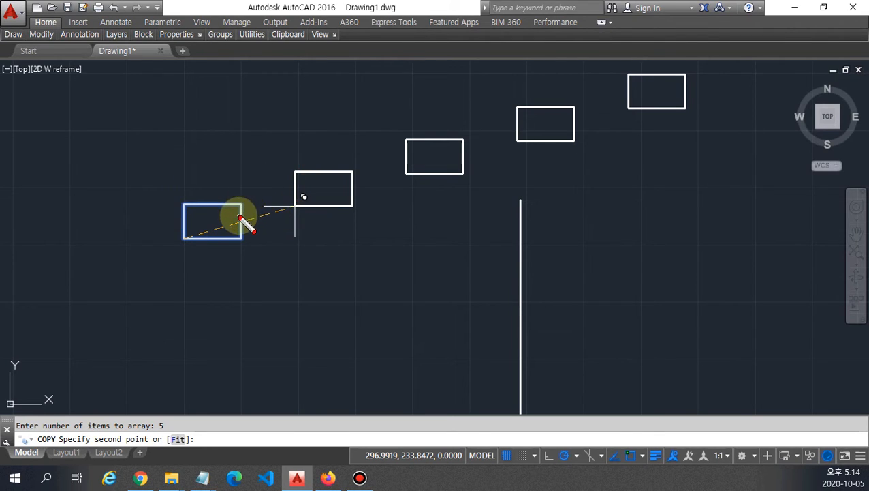
left_click_drag(240, 218, 237, 165)
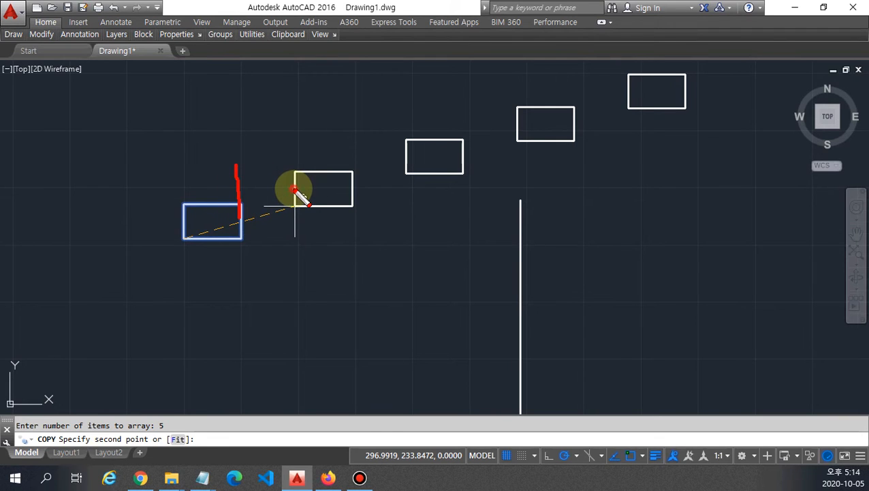
left_click_drag(294, 189, 293, 150)
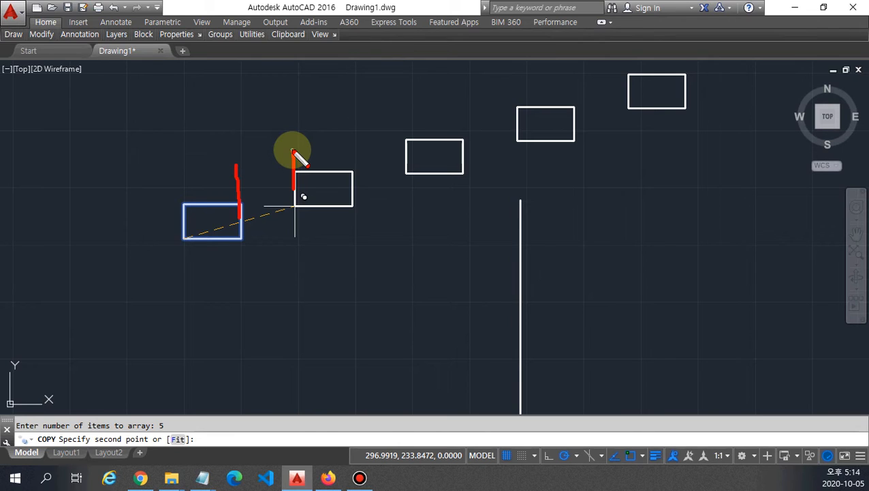
key("Delete")
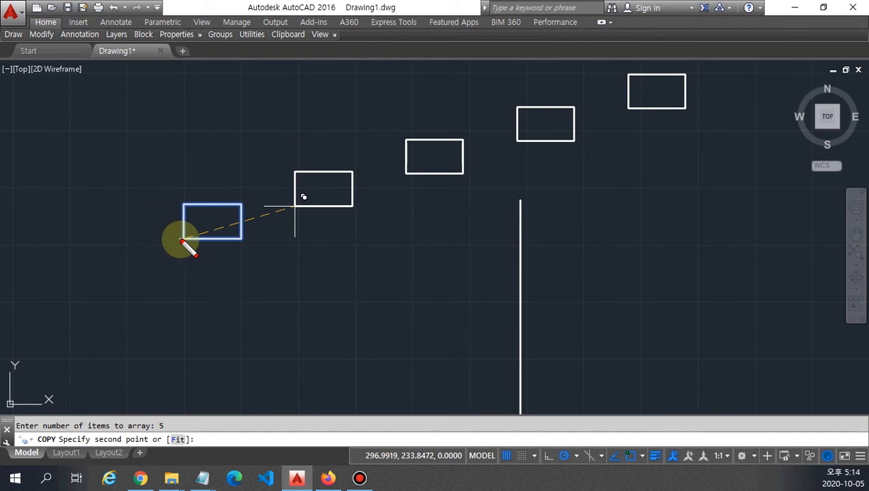
left_click_drag(181, 239, 182, 152)
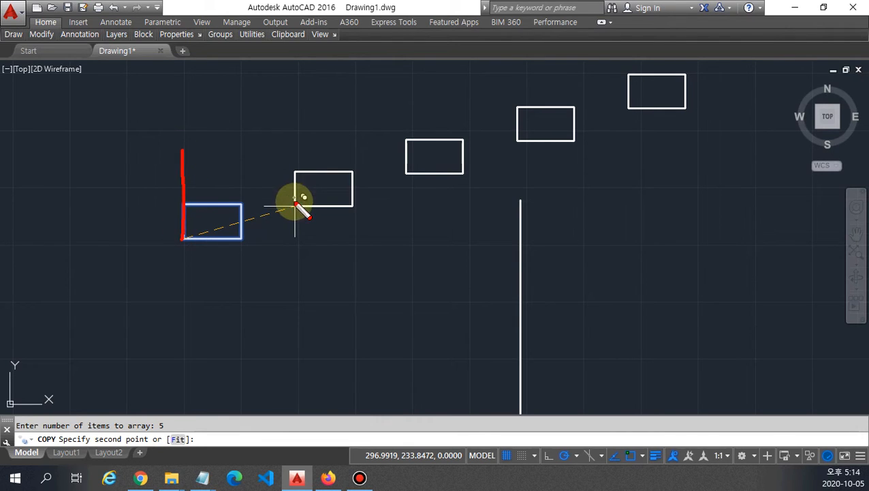
left_click_drag(295, 205, 295, 147)
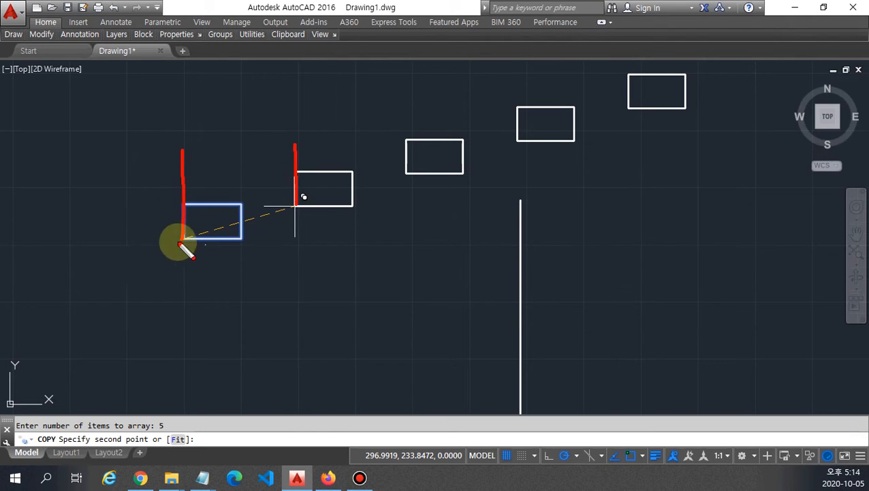
left_click_drag(182, 240, 234, 237)
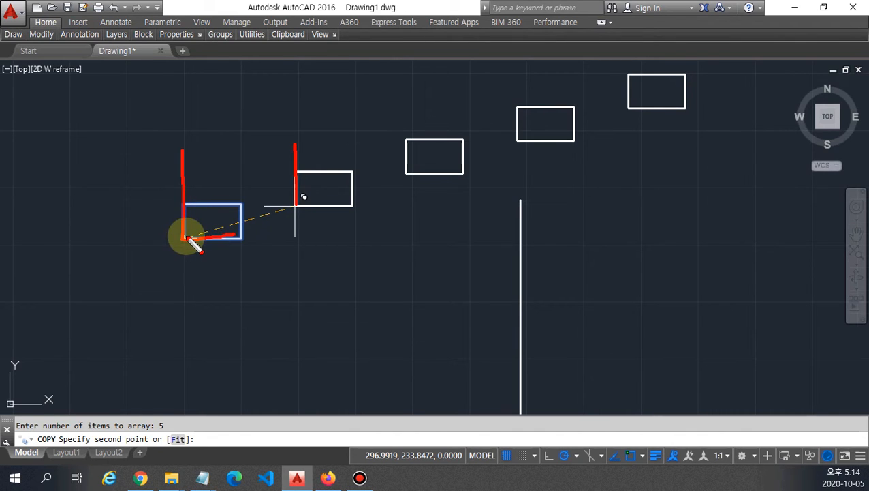
mouse_move(185, 237)
left_mouse_down()
mouse_move(250, 238)
mouse_move(264, 213)
mouse_move(255, 246)
left_mouse_up()
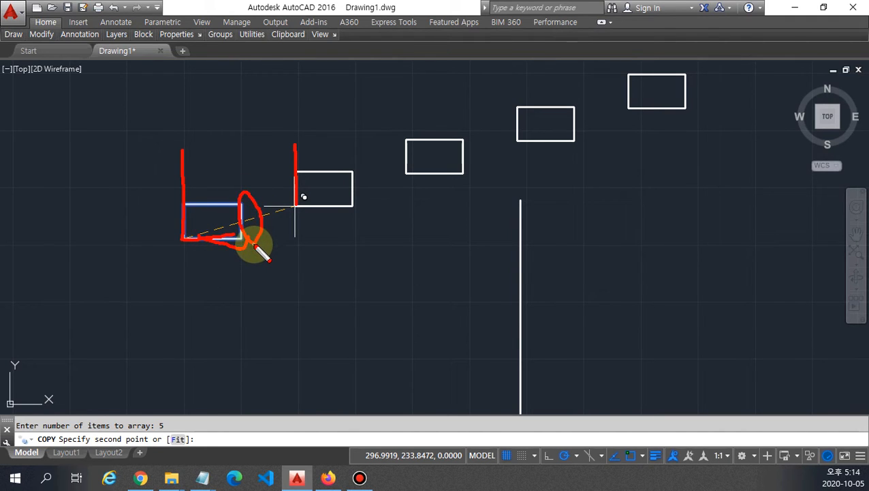
key("Escape")
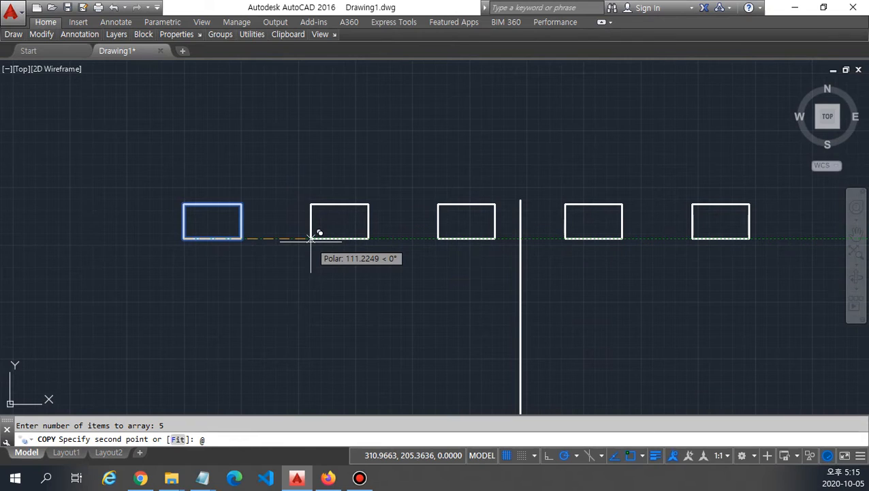
type("100<0")
key("Return")
key("Return")
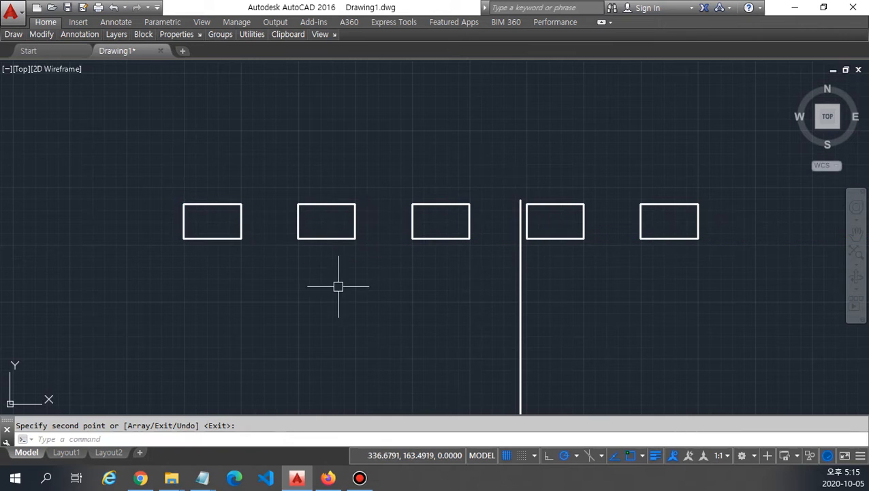
mouse_move(181, 235)
left_mouse_down()
mouse_move(300, 247)
mouse_move(320, 263)
left_mouse_up()
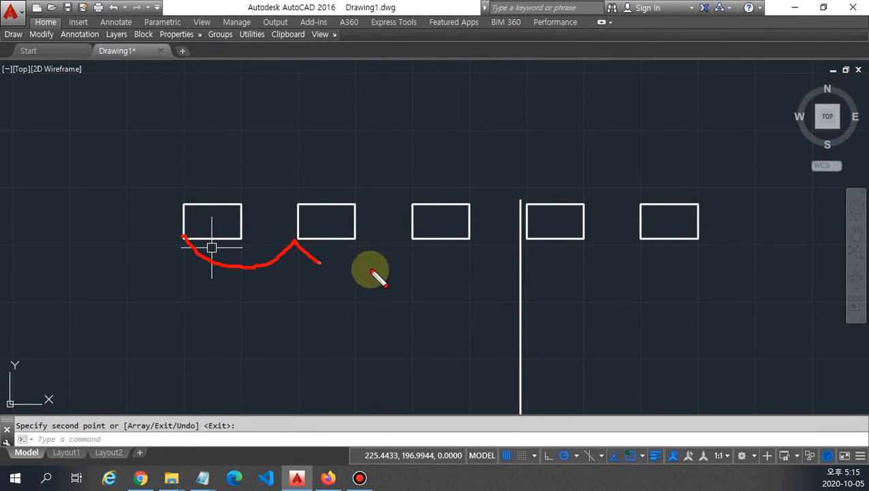
mouse_move(371, 271)
left_mouse_down()
mouse_move(414, 237)
mouse_move(666, 251)
left_mouse_up()
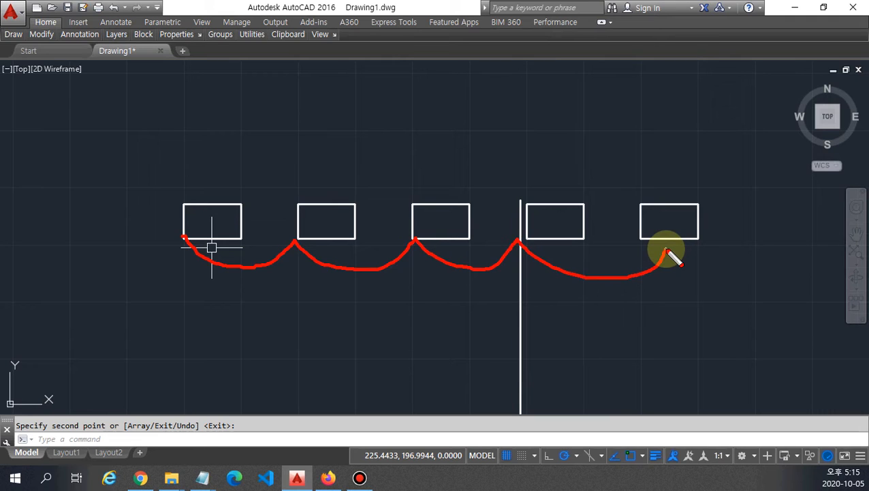
mouse_move(682, 202)
left_mouse_down()
mouse_move(674, 190)
mouse_move(389, 130)
mouse_move(233, 194)
mouse_move(486, 124)
mouse_move(656, 194)
left_mouse_up()
mouse_move(496, 132)
left_mouse_down()
mouse_move(236, 206)
mouse_move(423, 111)
mouse_move(666, 179)
mouse_move(656, 194)
left_mouse_up()
key("Escape")
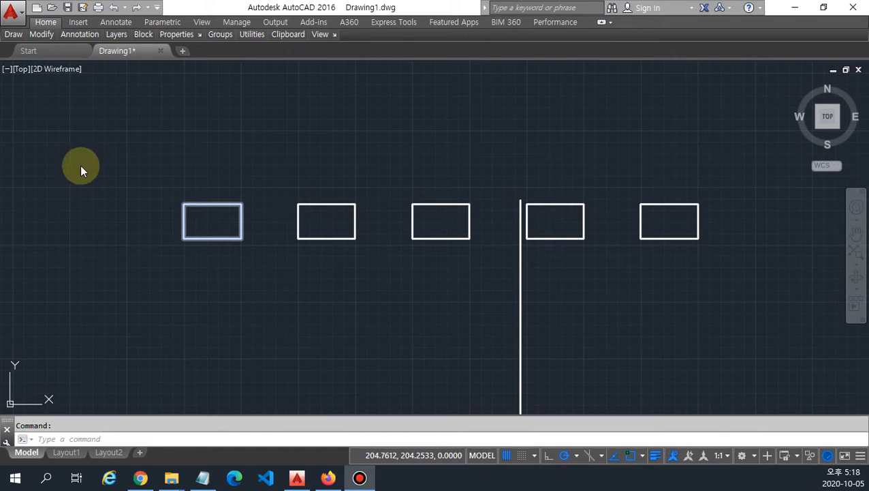
Erase the four rectangle copies and the vertical line, leaving only the original rectangle
left_click(704, 354)
left_click(300, 120)
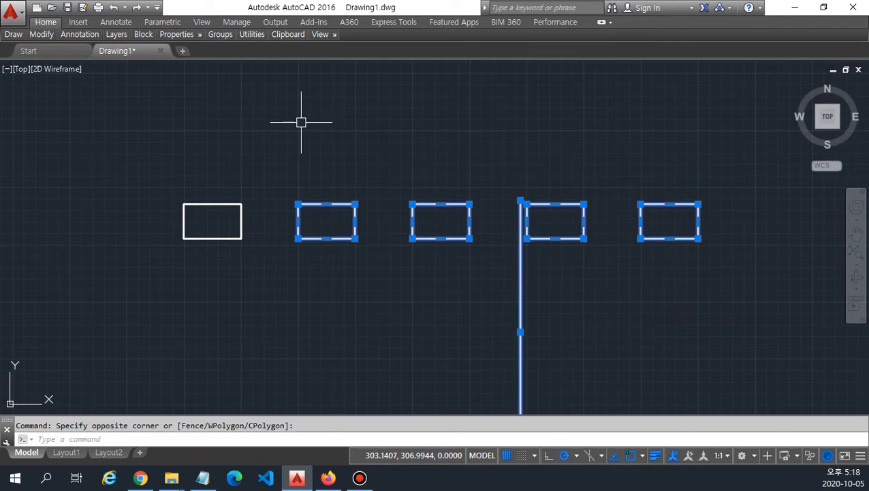
key("Delete")
type("z")
key("Return")
type("a")
key("Return")
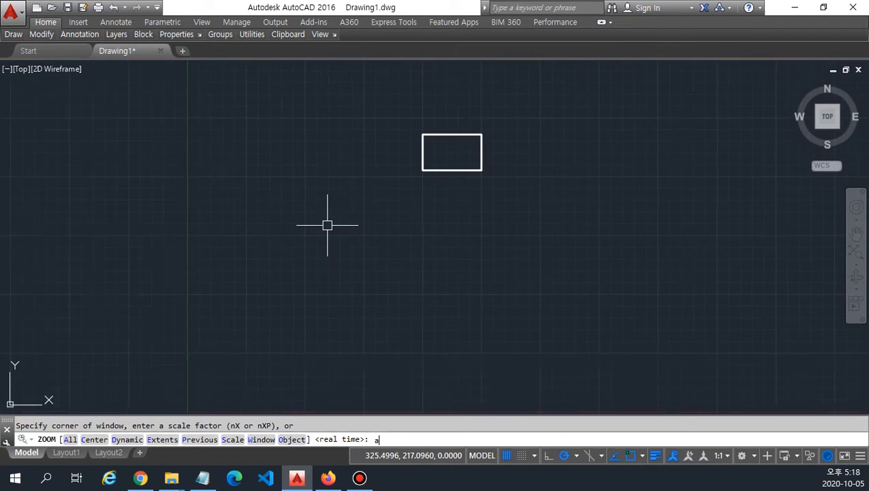
scroll(328, 224, "down", 2)
middle_click_drag(328, 224, 239, 248)
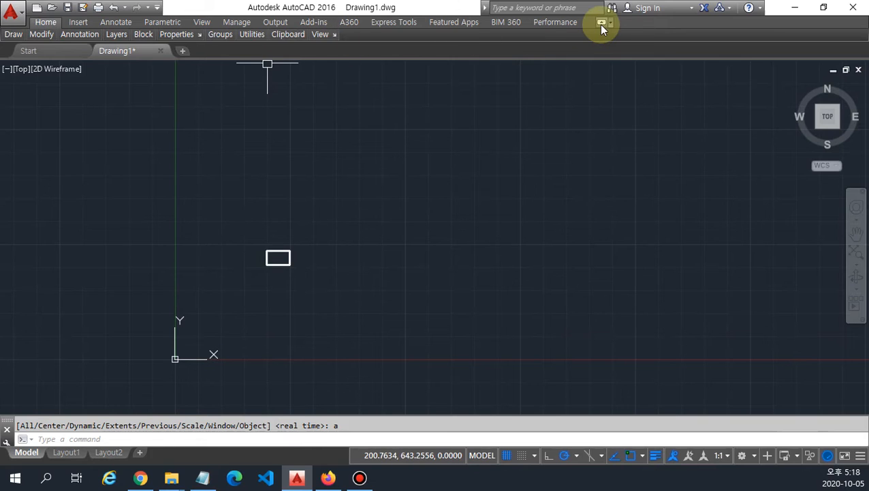
Start the Array command on the remaining rectangle and confirm the selection
mouse_move(45, 34)
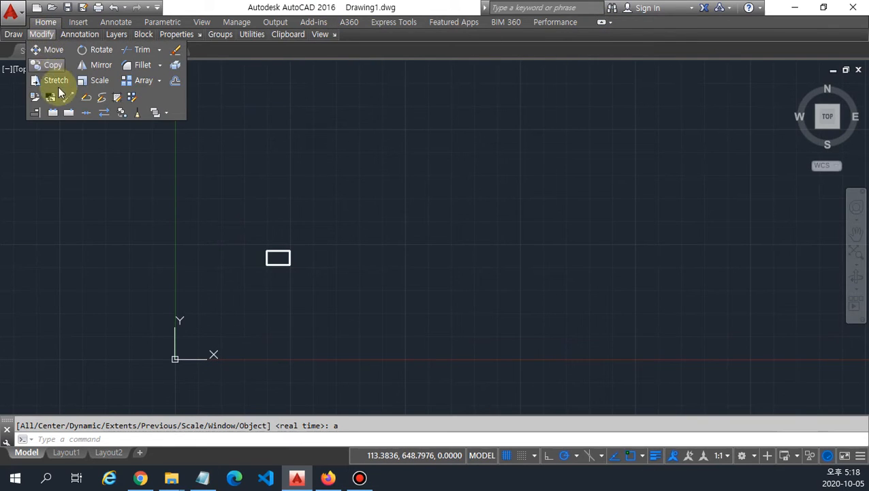
left_click(161, 81)
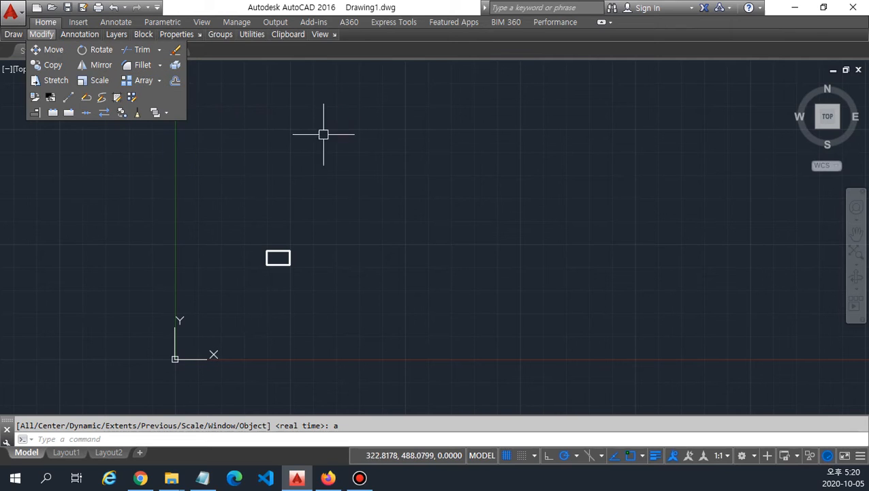
type("ar")
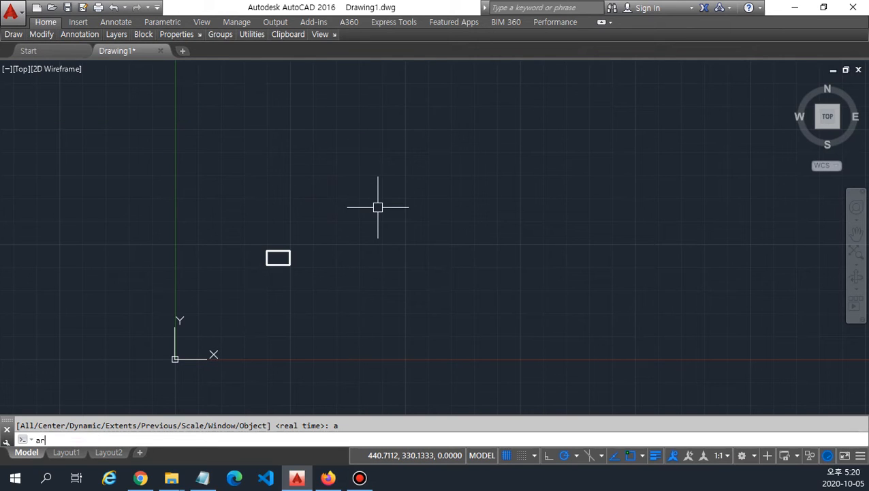
key("Return")
left_click(367, 223)
left_click(210, 307)
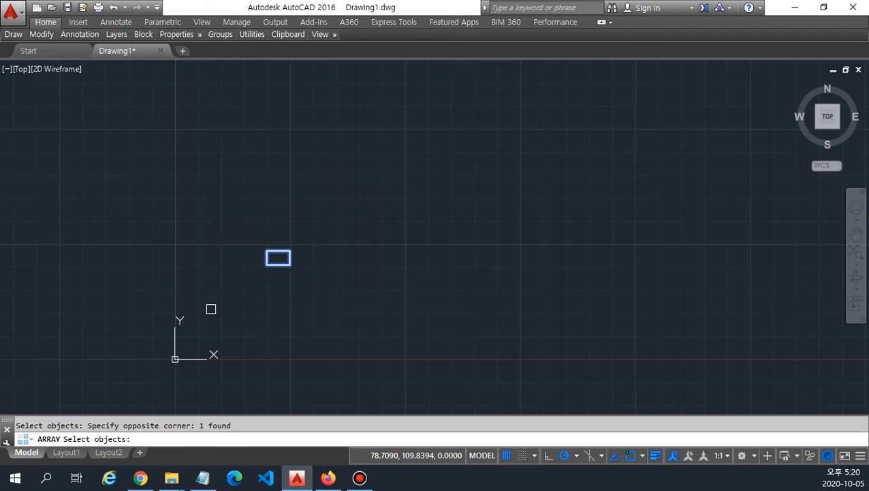
key("Return")
mouse_move(252, 362)
left_mouse_down()
mouse_move(244, 419)
mouse_move(289, 398)
mouse_move(291, 375)
mouse_move(276, 410)
mouse_move(292, 419)
left_mouse_up()
left_click_drag(335, 367, 313, 432)
mouse_move(251, 335)
left_mouse_down()
mouse_move(251, 421)
mouse_move(263, 403)
left_mouse_up()
mouse_move(292, 334)
left_mouse_down()
mouse_move(287, 418)
mouse_move(301, 405)
left_mouse_up()
mouse_move(322, 333)
left_mouse_down()
mouse_move(322, 417)
mouse_move(355, 407)
left_mouse_up()
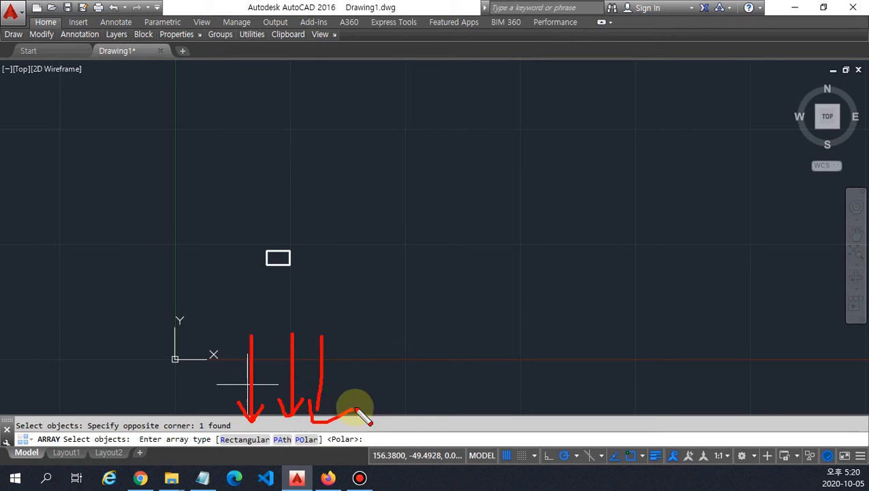
key("Escape")
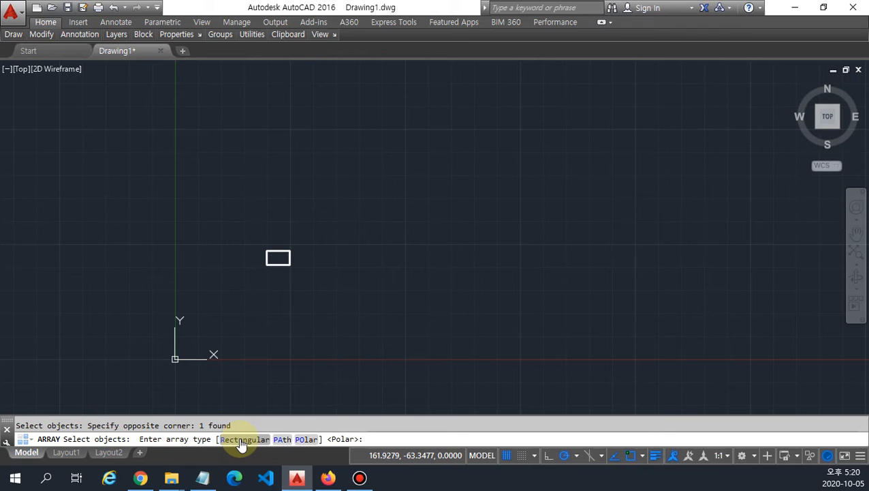
Create a rectangular array of the rectangle, expand the ribbon to its full panels and end the Array command
left_click(241, 439)
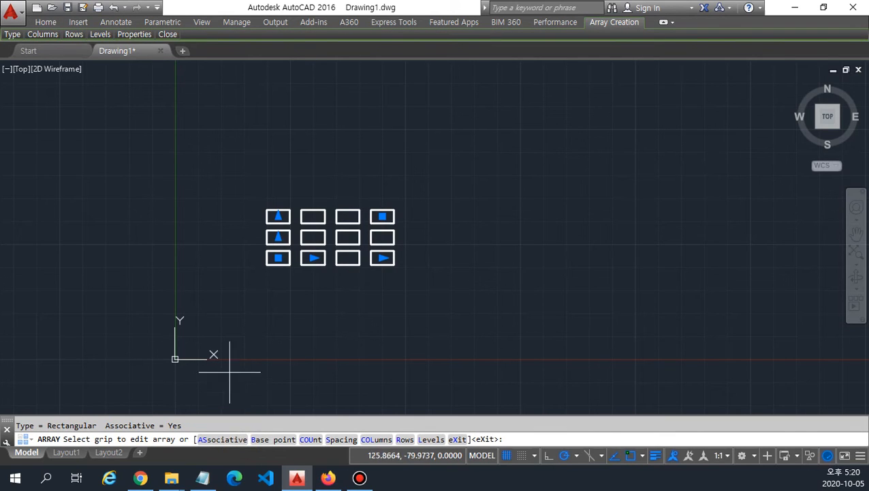
scroll(340, 235, "up", 4)
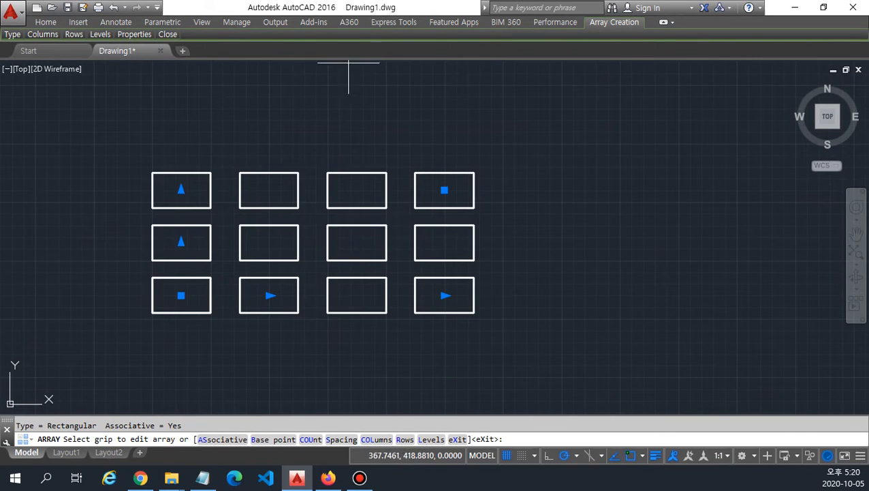
left_click(663, 22)
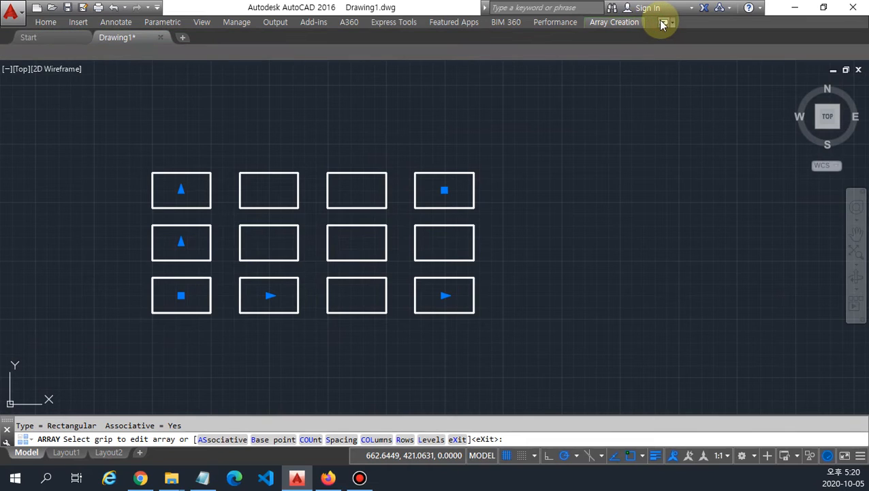
left_click(663, 23)
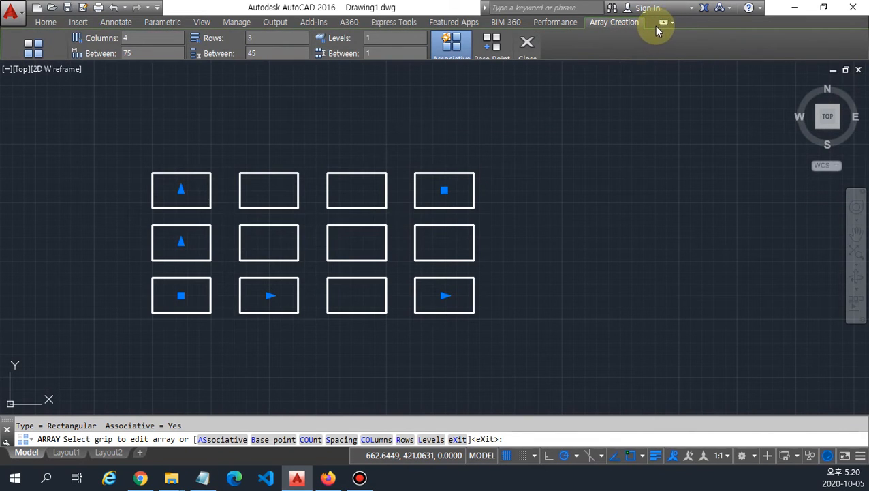
key("Escape")
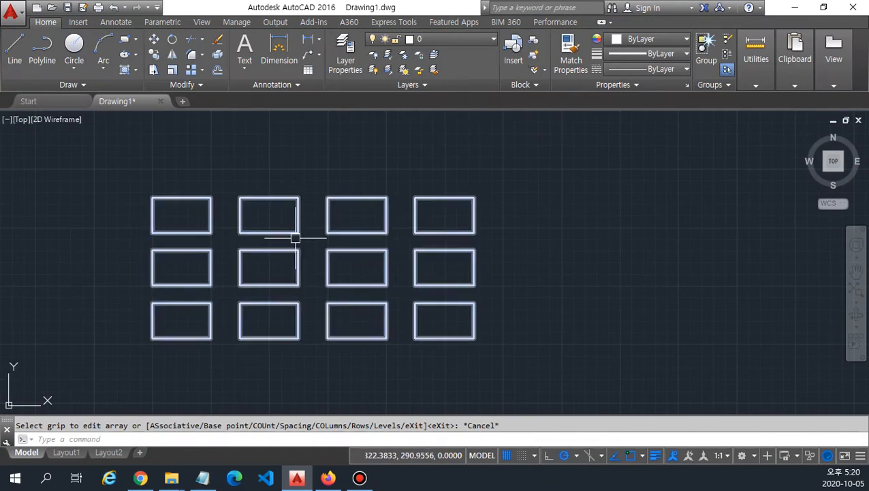
Explode the rectangle array and erase every copy, keeping only the original rectangle in the lower-left corner
left_click(512, 382)
left_click(265, 172)
type("x")
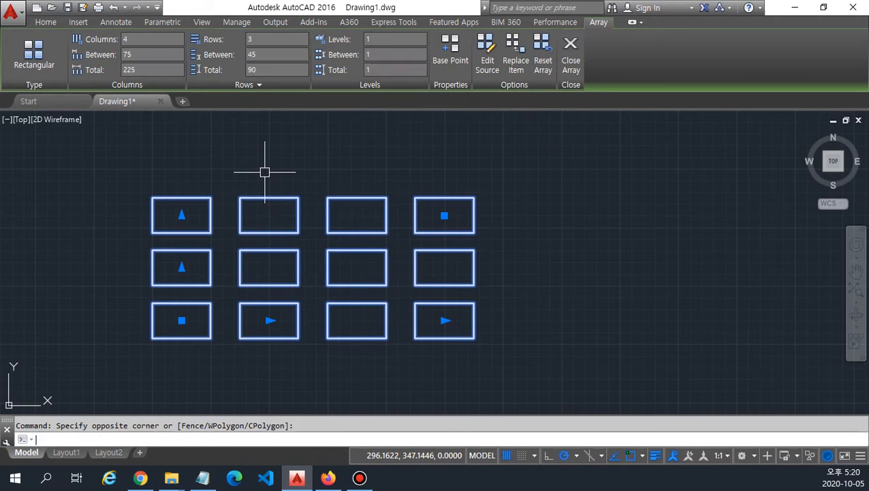
key("Return")
left_click(565, 378)
left_click(274, 188)
type("e")
key("Return")
left_click(218, 171)
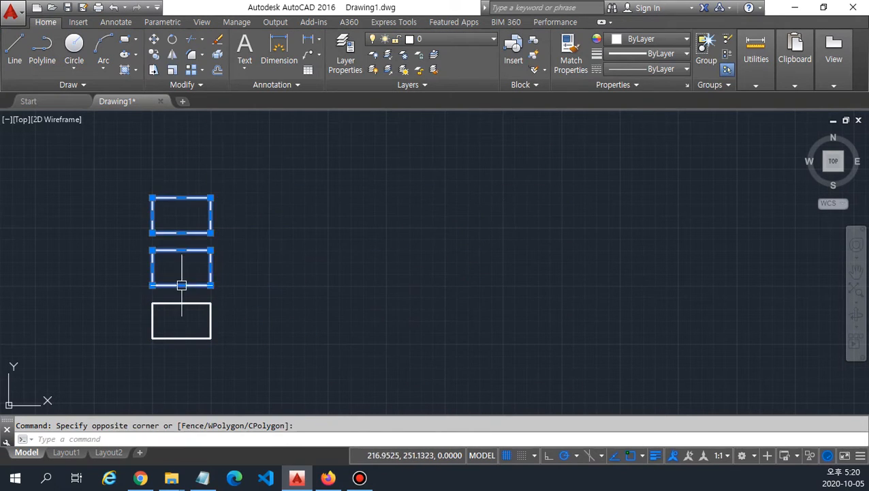
left_click(180, 286)
type("e")
key("Return")
Start the Array command on the remaining rectangle with the Rectangular array type
type("ar")
key("Return")
left_click(307, 289)
left_click(58, 345)
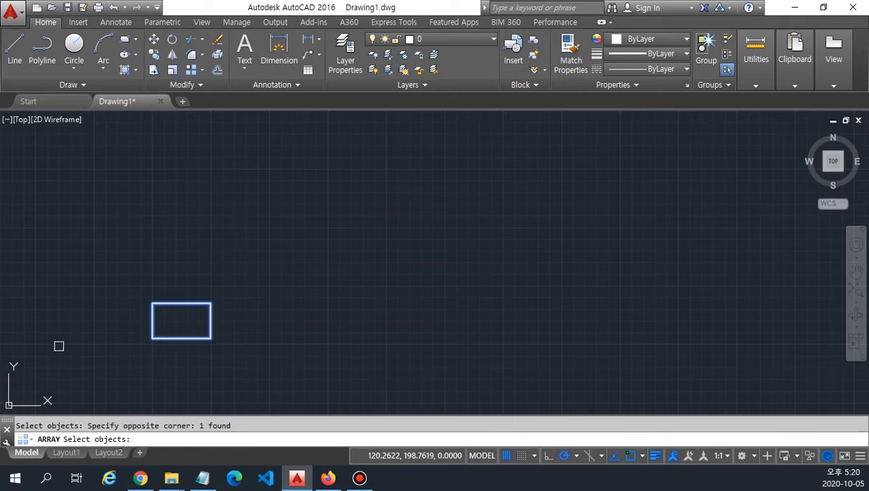
key("Return")
left_click(253, 442)
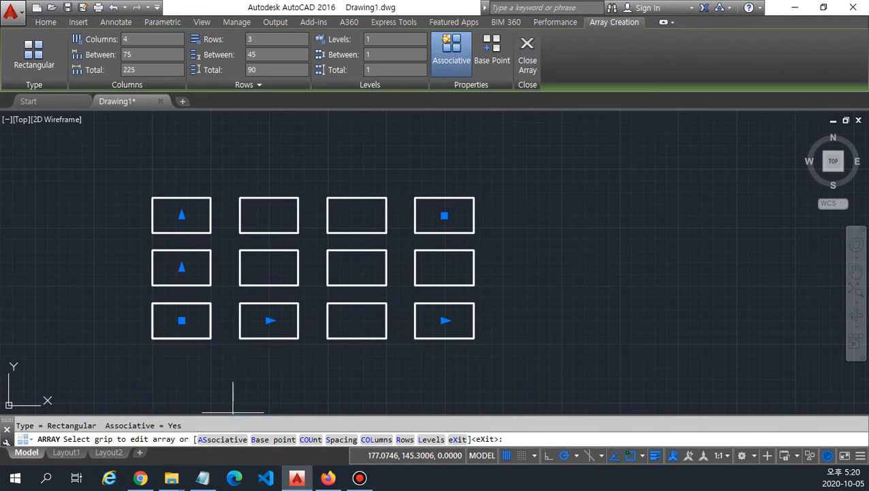
mouse_move(53, 18)
left_mouse_down()
mouse_move(535, 27)
mouse_move(349, 113)
mouse_move(65, 113)
left_mouse_up()
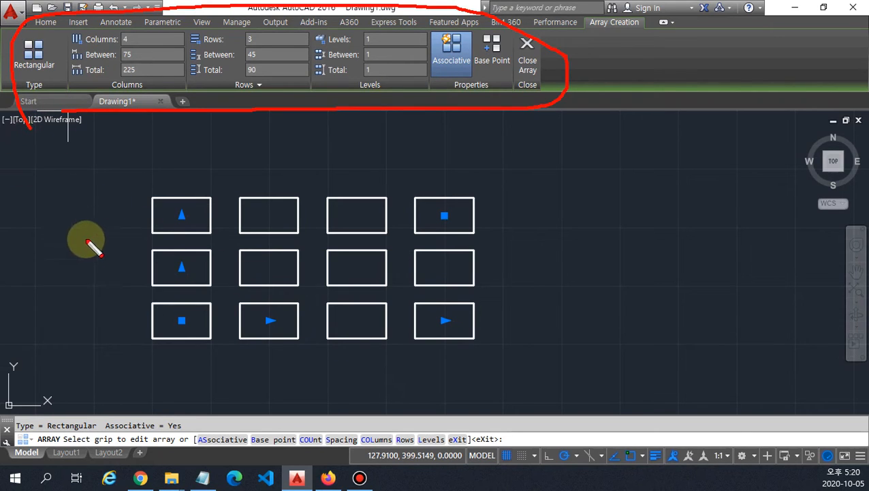
mouse_move(151, 172)
left_mouse_down()
mouse_move(149, 297)
mouse_move(227, 340)
mouse_move(469, 343)
mouse_move(466, 199)
mouse_move(150, 177)
mouse_move(171, 334)
left_mouse_up()
left_click_drag(272, 144, 285, 327)
left_click_drag(374, 165, 385, 339)
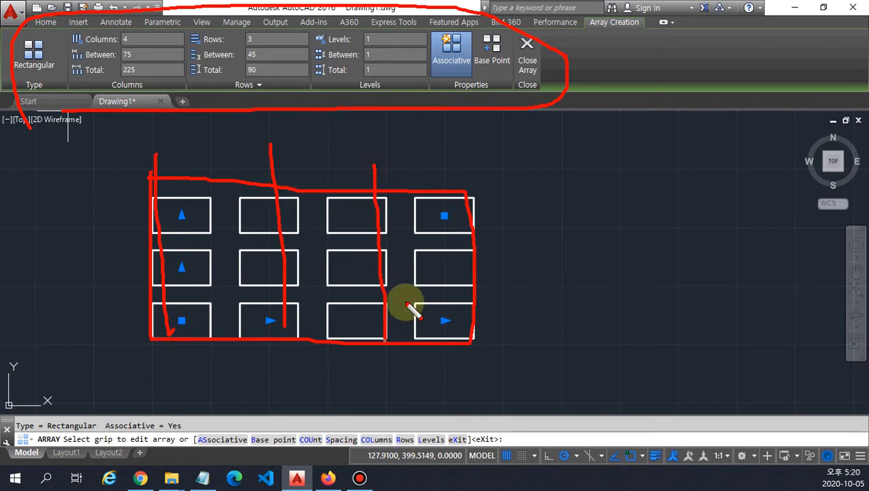
key("e")
mouse_move(162, 311)
left_mouse_down()
mouse_move(311, 324)
mouse_move(449, 320)
left_mouse_up()
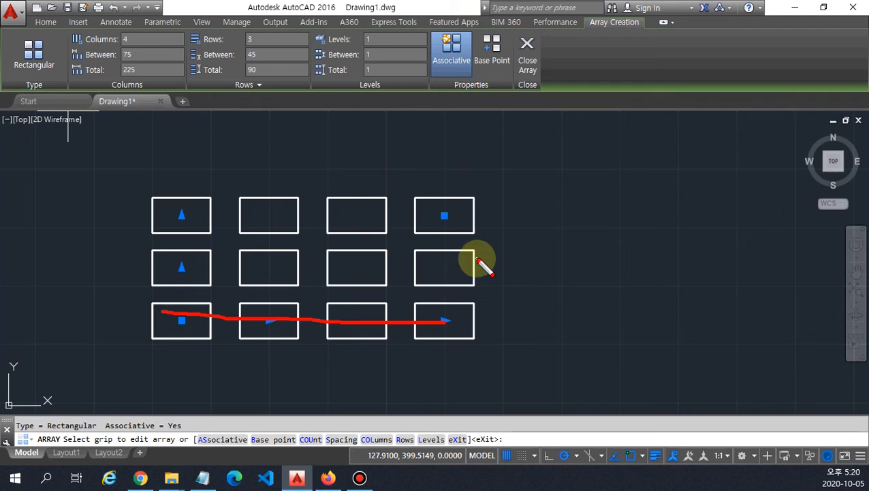
left_click_drag(478, 271, 80, 262)
left_click_drag(109, 220, 551, 220)
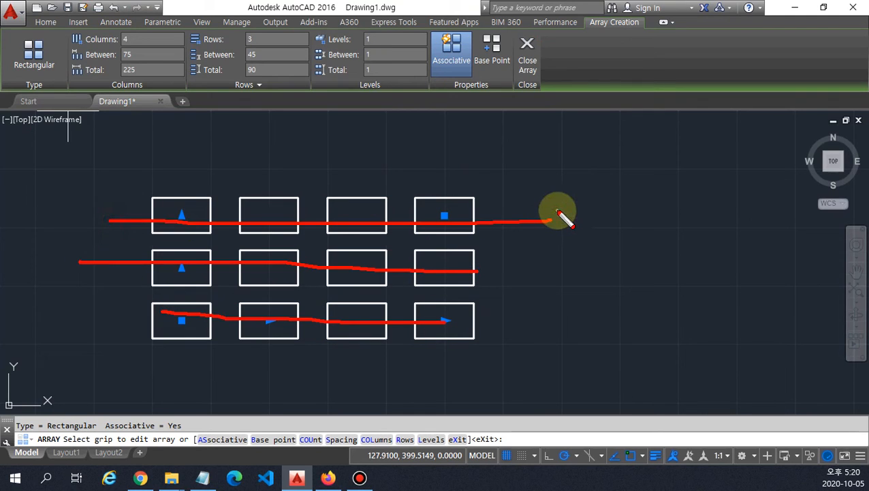
key("e")
mouse_move(112, 68)
left_mouse_down()
mouse_move(68, 38)
mouse_move(175, 35)
mouse_move(85, 74)
left_mouse_up()
mouse_move(293, 59)
left_mouse_down()
mouse_move(257, 63)
mouse_move(252, 29)
mouse_move(285, 70)
left_mouse_up()
mouse_move(367, 66)
left_mouse_down()
mouse_move(340, 63)
mouse_move(378, 47)
mouse_move(367, 75)
left_mouse_up()
left_click(412, 39)
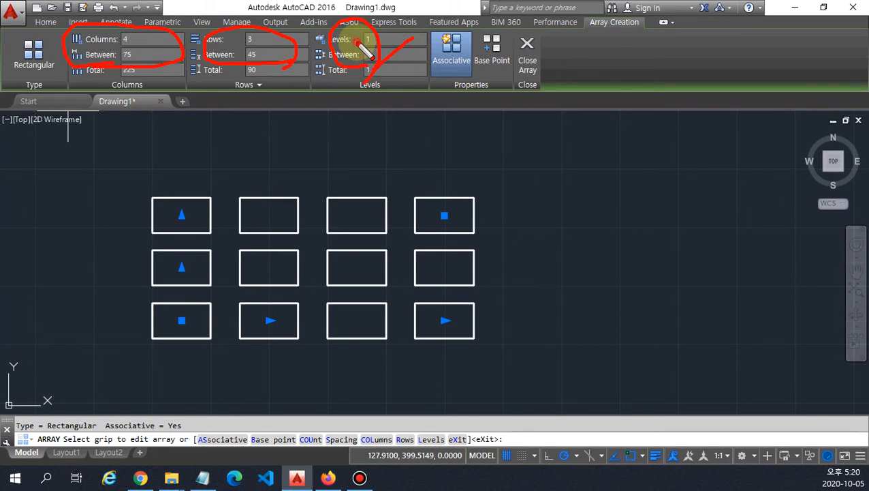
left_click_drag(353, 39, 387, 87)
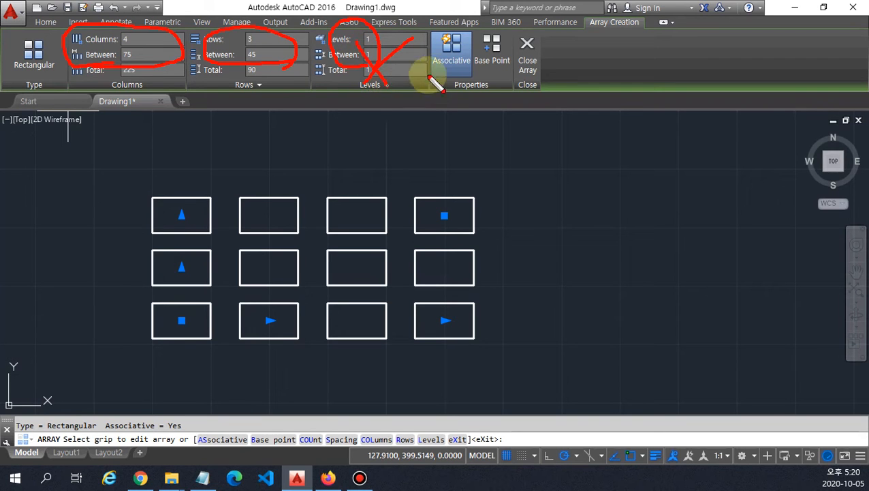
key("Escape")
Make the array non-associative and set its number of levels to 5
left_click(450, 71)
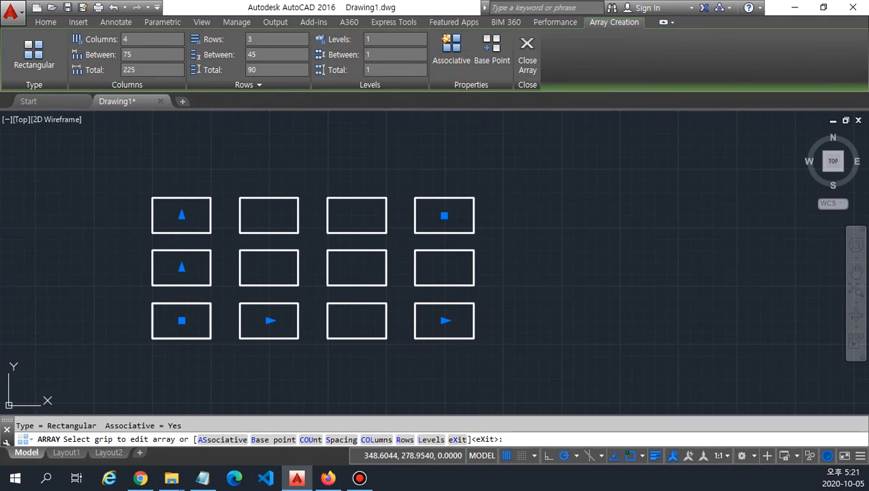
middle_click_drag(336, 252, 341, 198, "shift")
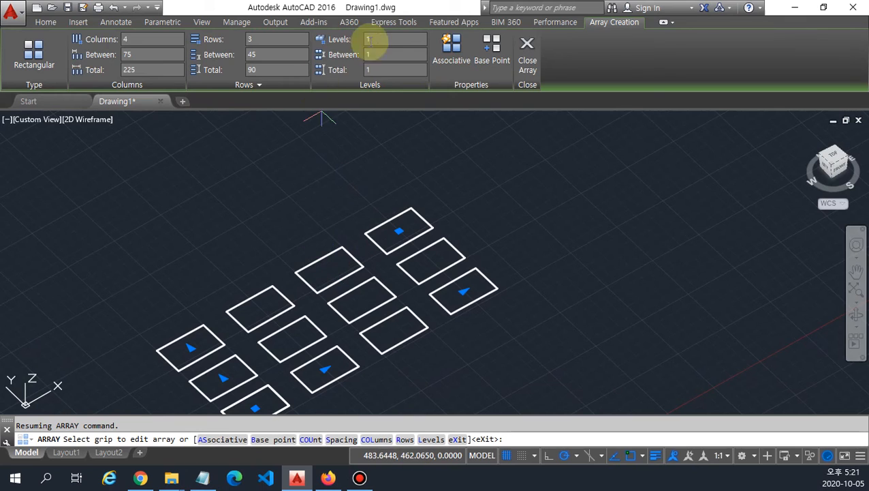
left_click(378, 38)
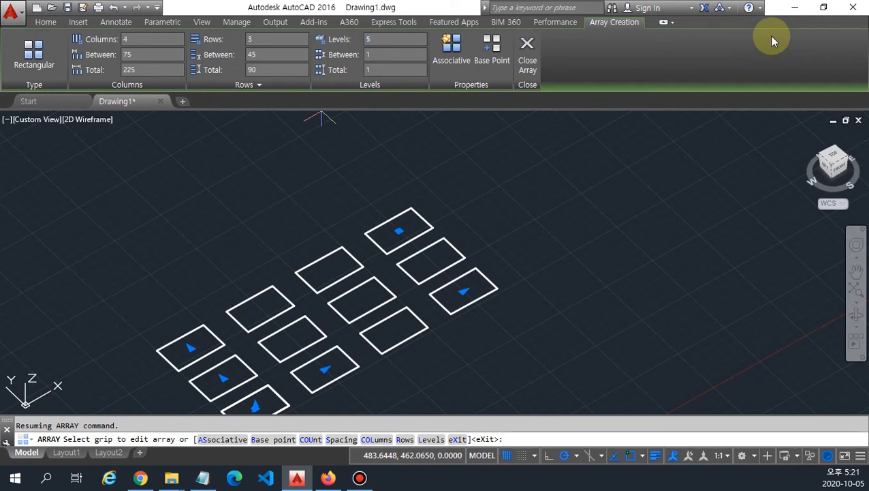
type("5")
key("Return")
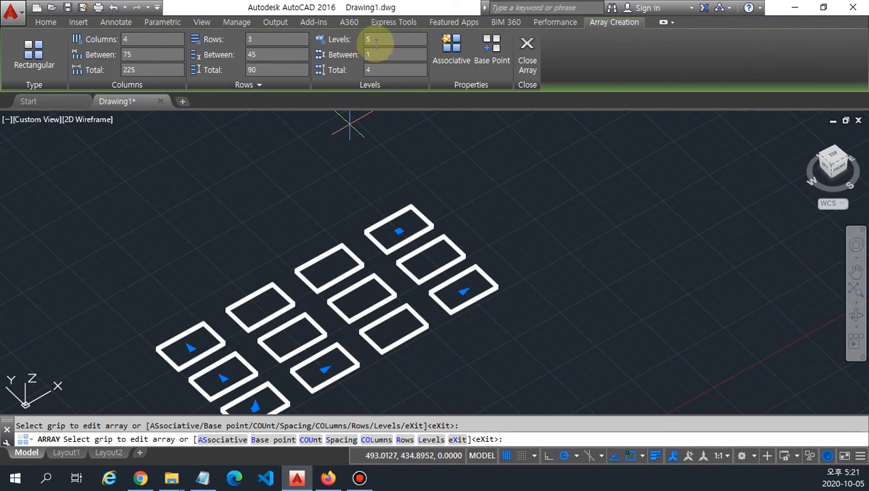
Set the spacing between the array's levels to 50 and view the stacked levels in 3D
left_click(378, 55)
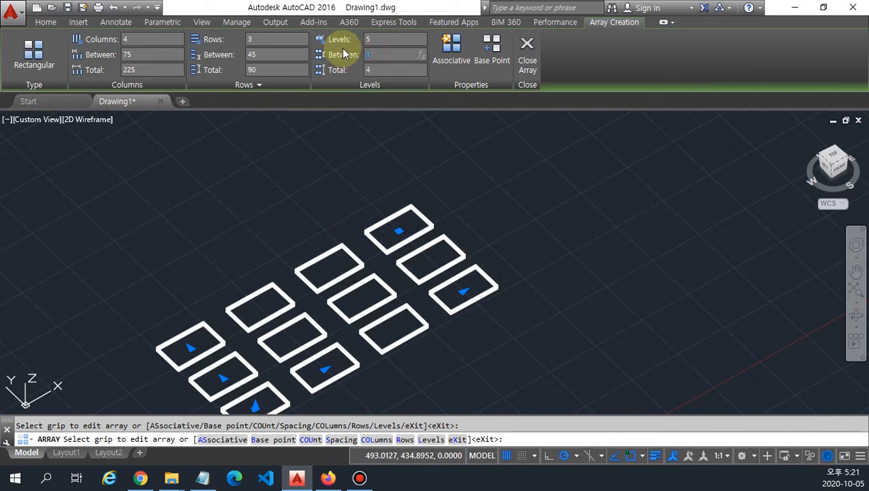
type("50")
key("Return")
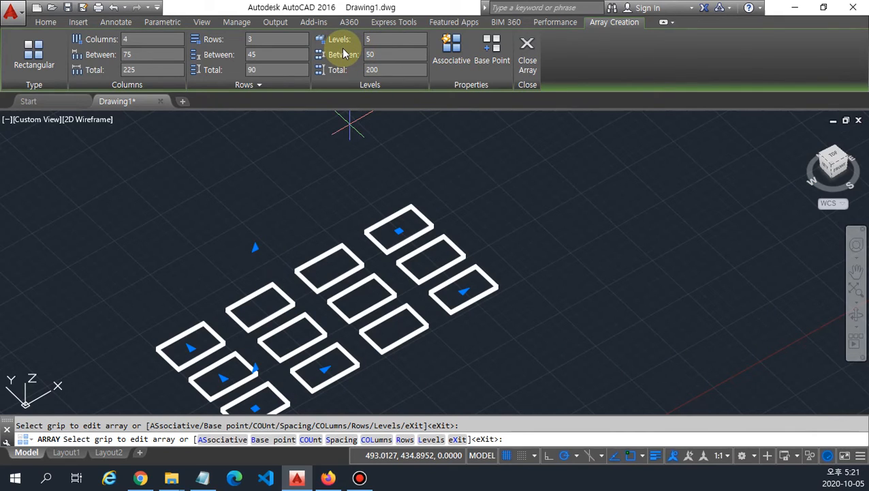
middle_click_drag(204, 245, 179, 249, "shift")
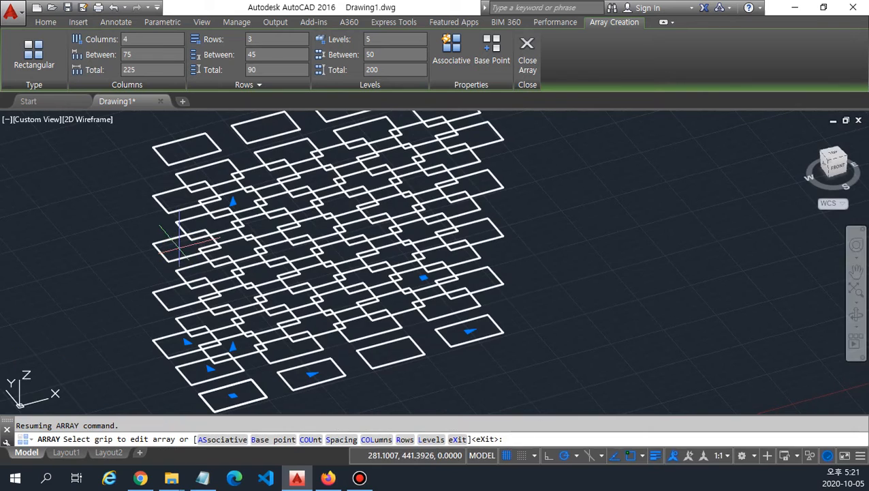
Set the array's number of levels to 1 and return to the Top view
left_click(378, 39)
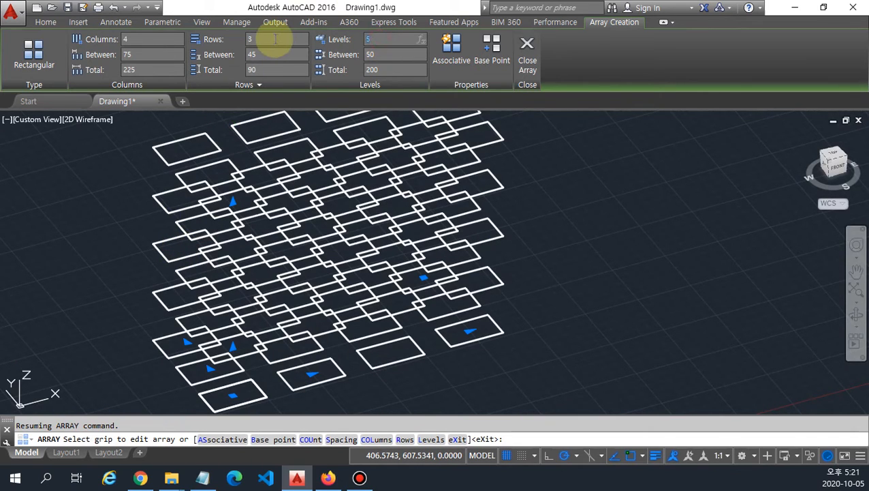
type("1")
key("Return")
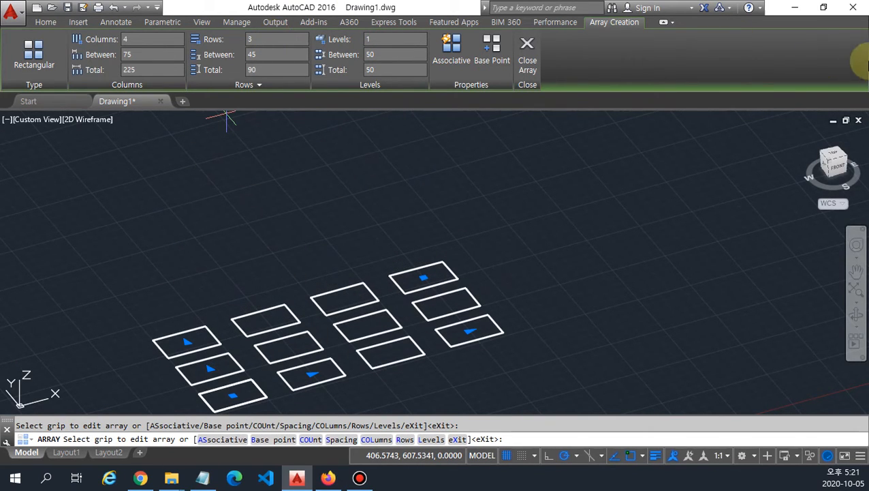
left_click(833, 154)
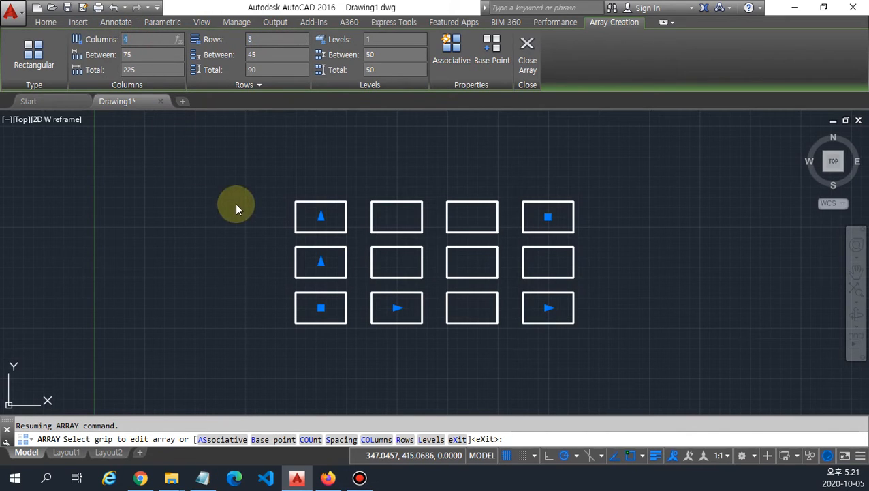
left_click_drag(320, 163, 320, 273)
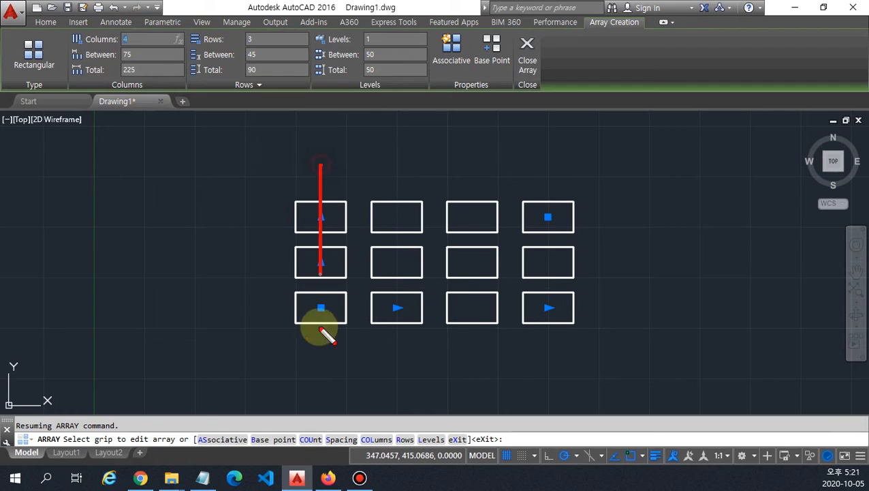
left_click_drag(320, 329, 320, 353)
left_click_drag(393, 178, 409, 372)
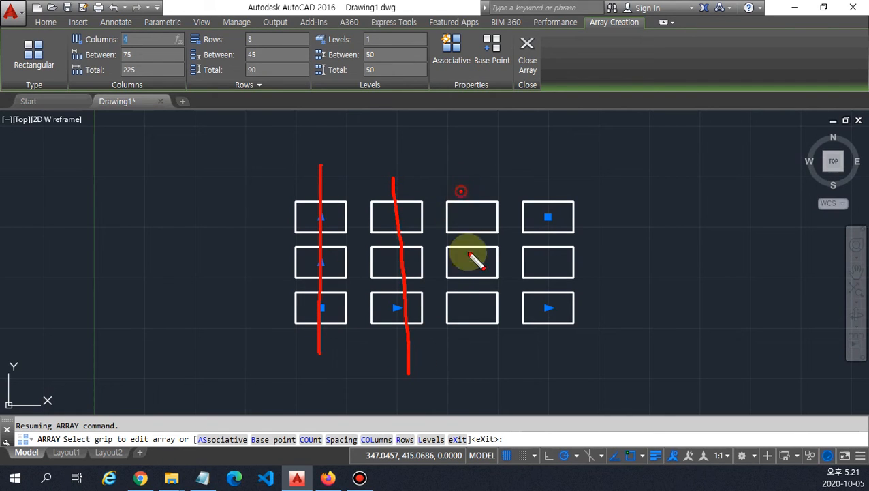
left_click_drag(469, 254, 470, 361)
left_click_drag(528, 189, 547, 344)
key("Delete")
left_click_drag(328, 333, 330, 164)
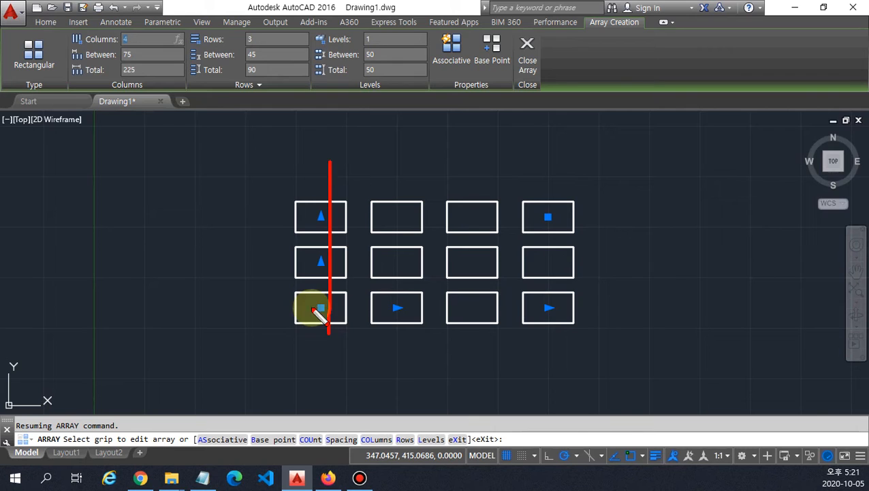
left_click_drag(312, 349, 326, 173)
left_click_drag(404, 344, 398, 144)
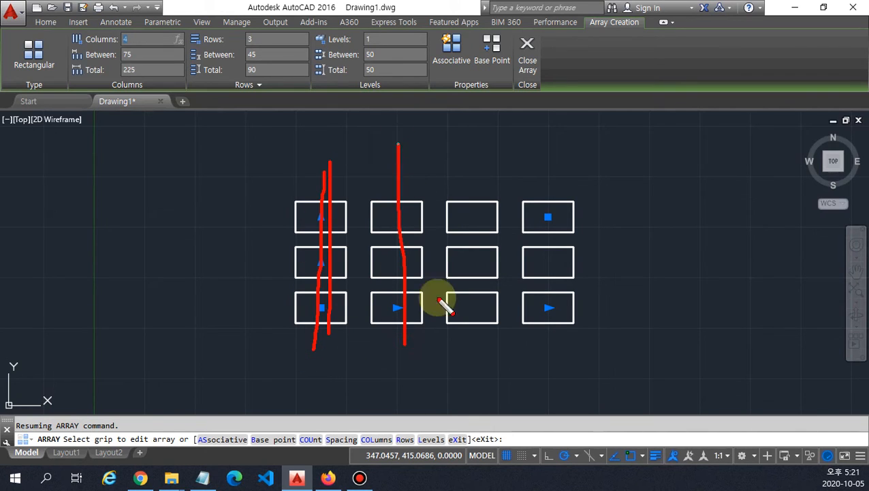
left_click_drag(473, 386, 466, 158)
left_click_drag(562, 371, 530, 131)
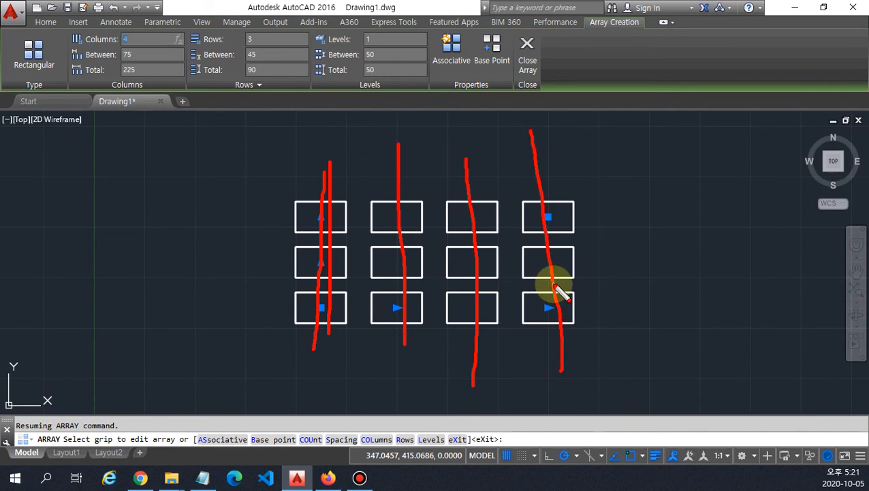
key("e")
left_click_drag(256, 314, 642, 304)
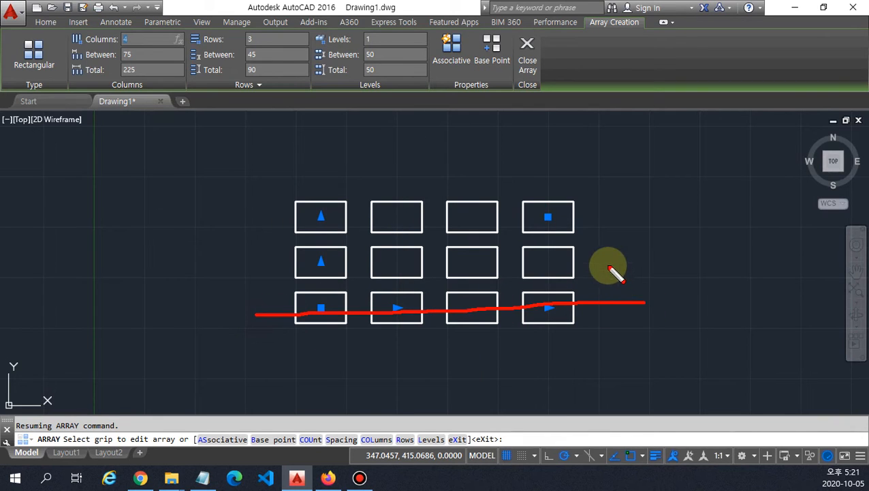
left_click_drag(608, 264, 268, 266)
left_click_drag(231, 221, 640, 221)
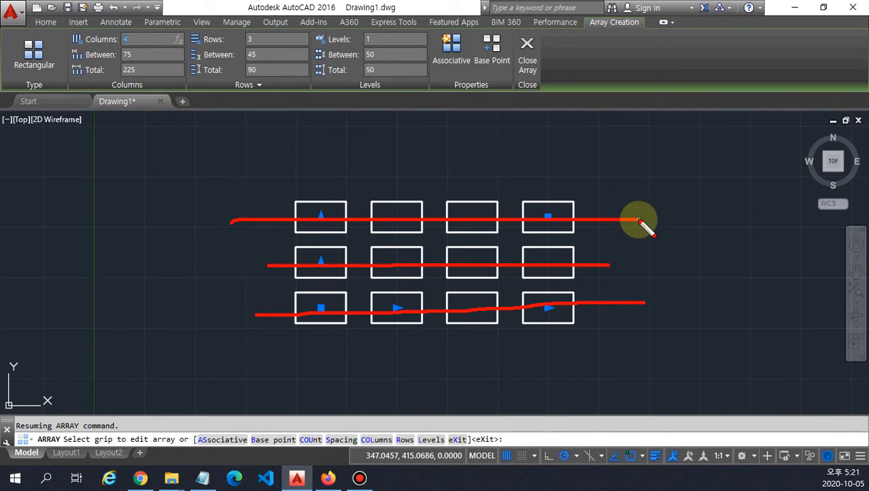
key("e")
Set the rectangular array to 5 columns and 20 rows
left_click(136, 38)
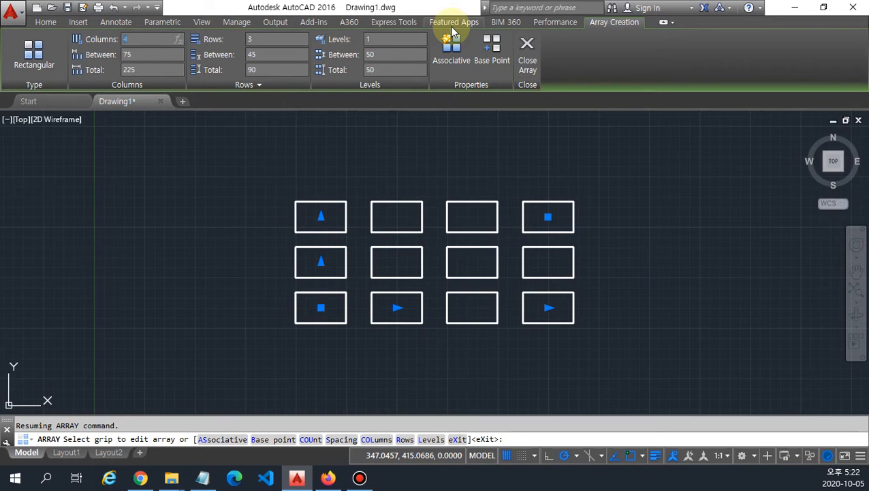
key("Return")
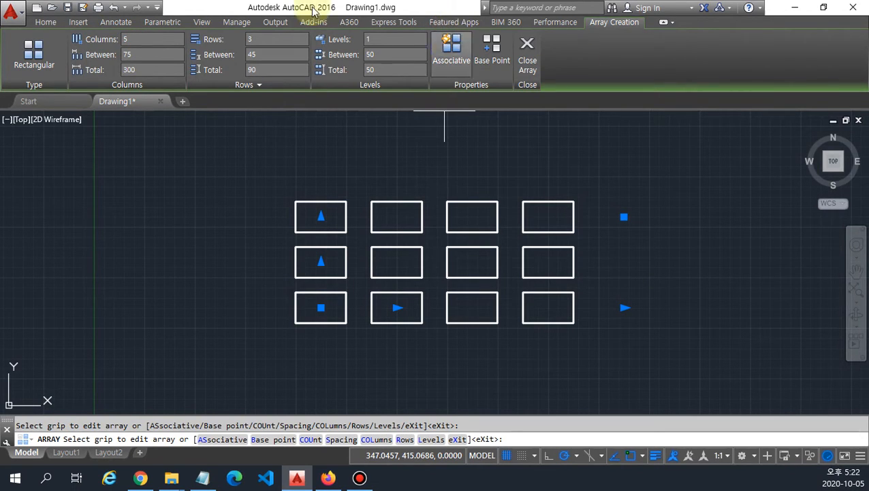
left_click(261, 41)
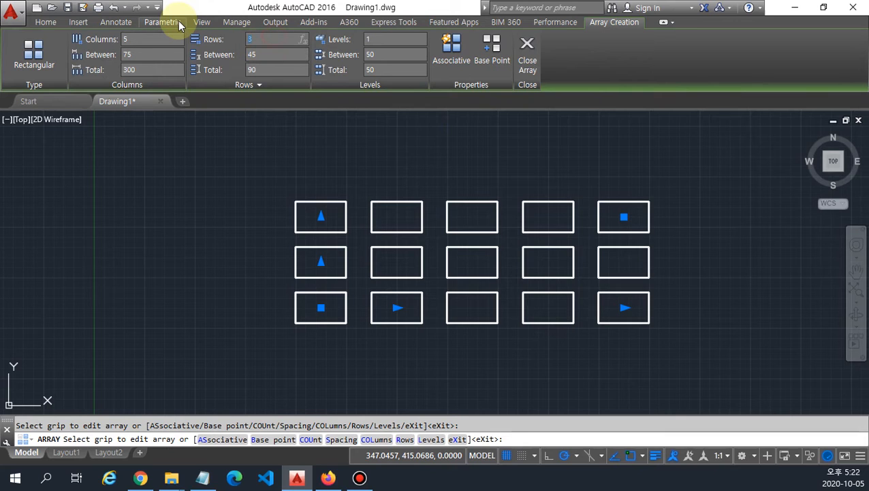
key("Return")
scroll(277, 208, "down", 5)
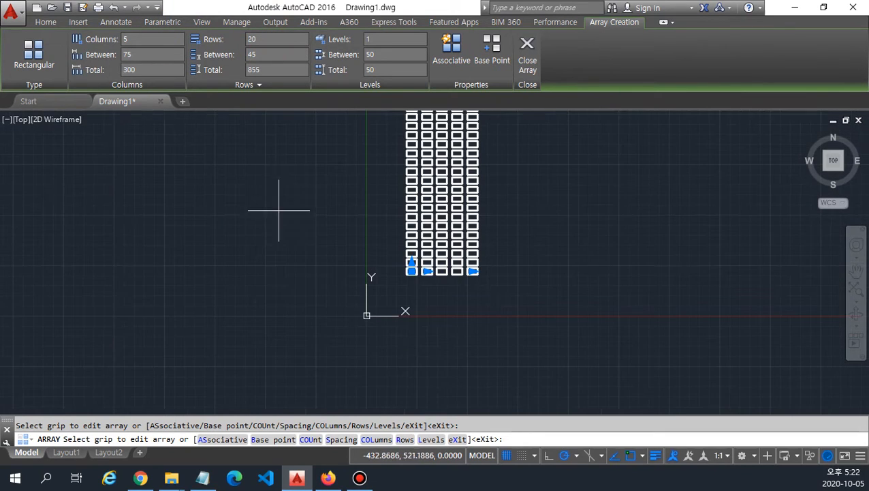
middle_click_drag(277, 208, 173, 269)
scroll(469, 188, "up", 2)
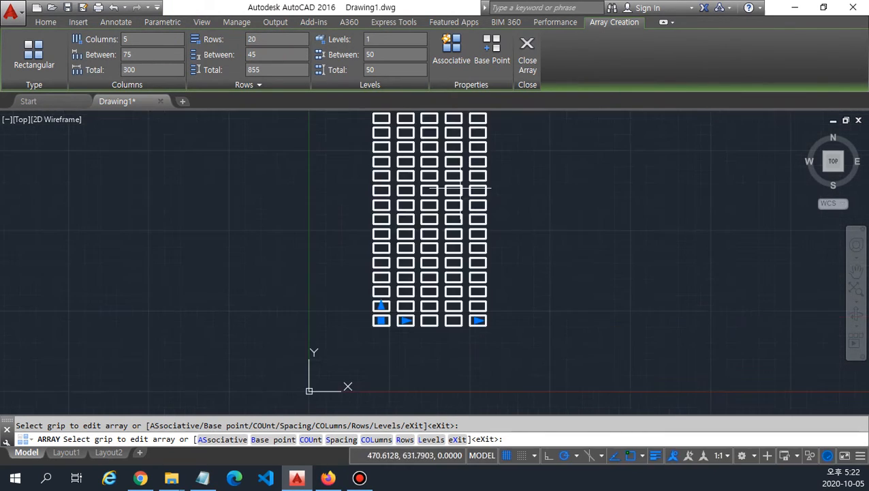
scroll(447, 230, "up", 2)
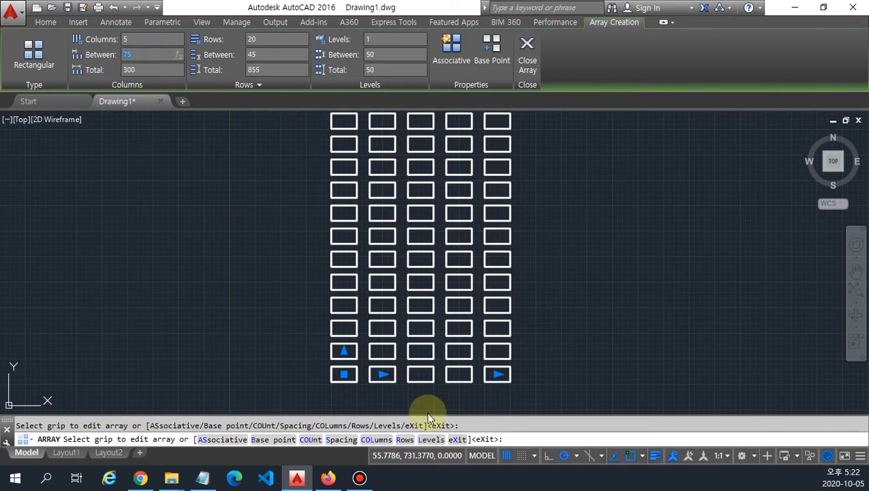
scroll(367, 397, "up", 2)
scroll(365, 393, "up", 4)
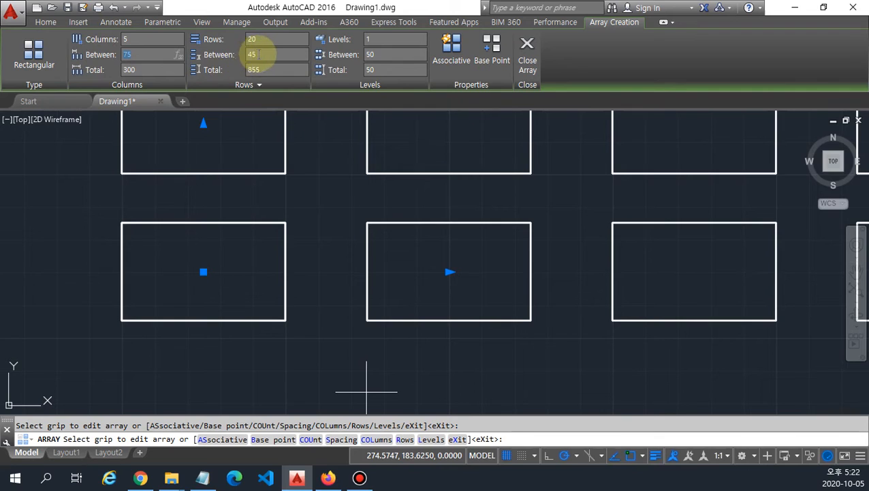
left_click(262, 55)
left_click(144, 51)
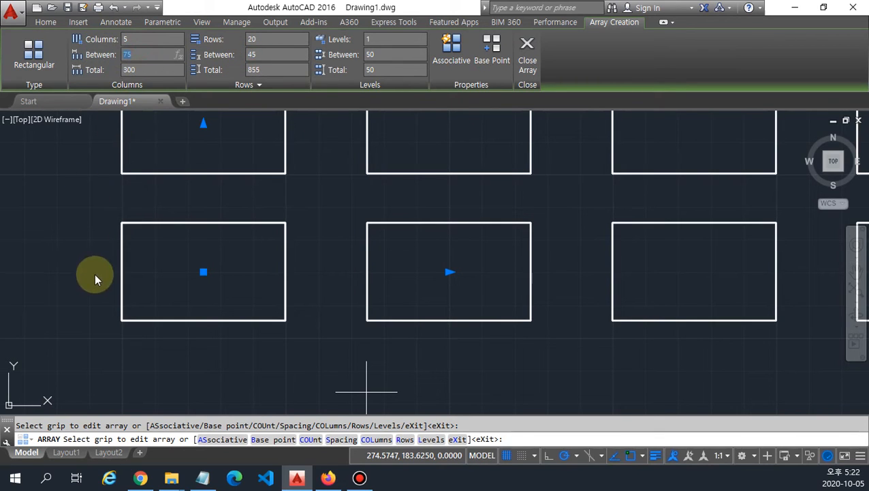
key("ctrl+alt+d")
left_click_drag(122, 245, 123, 320)
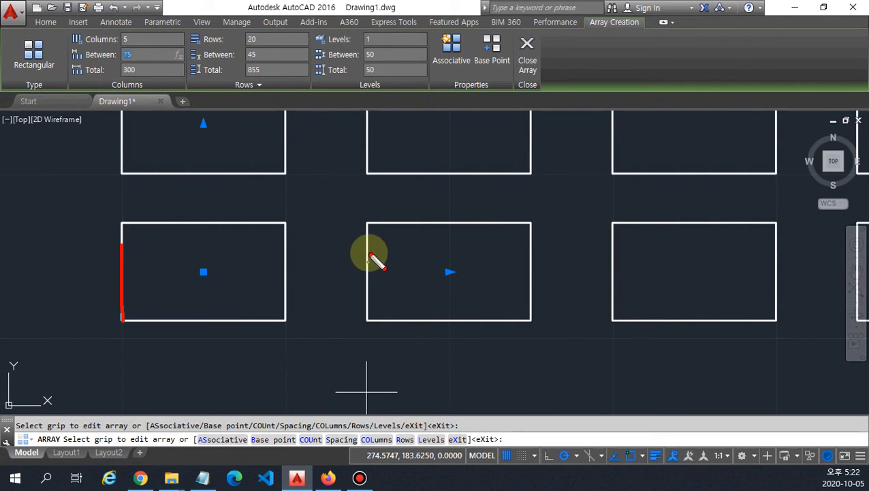
left_click_drag(368, 252, 371, 332)
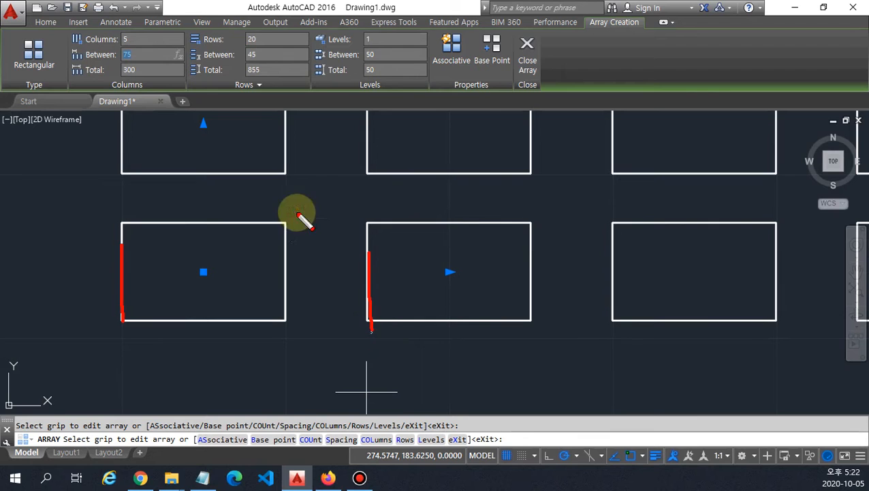
key("Escape")
key("ctrl+alt+d")
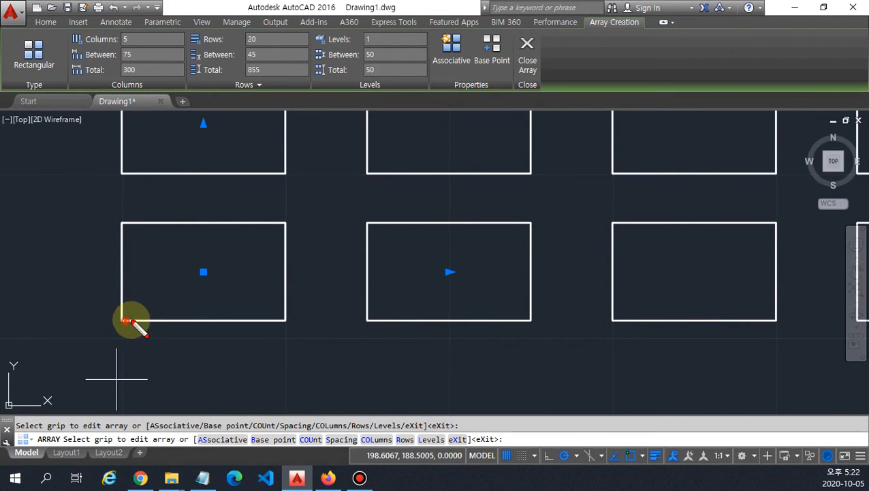
left_click_drag(123, 318, 274, 316)
key("Escape")
Set the array's column spacing to 50 and its row spacing to 30 so that the rectangles touch
left_click(133, 55)
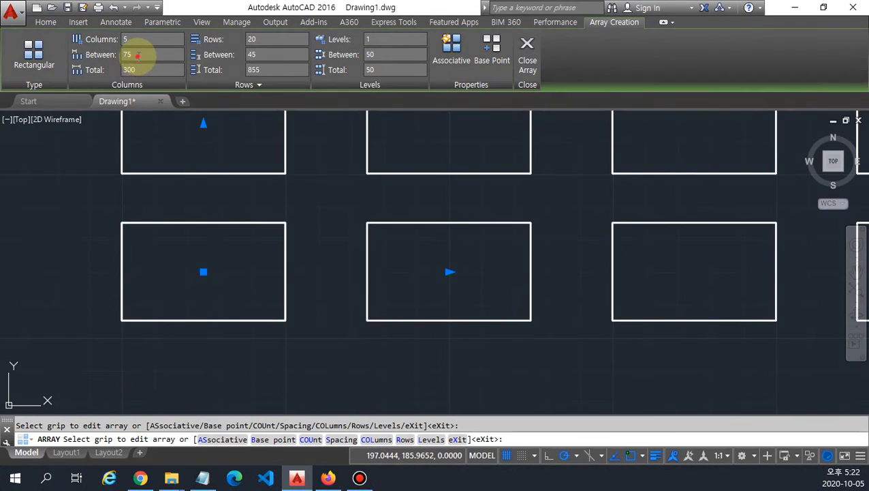
type("50")
key("Return")
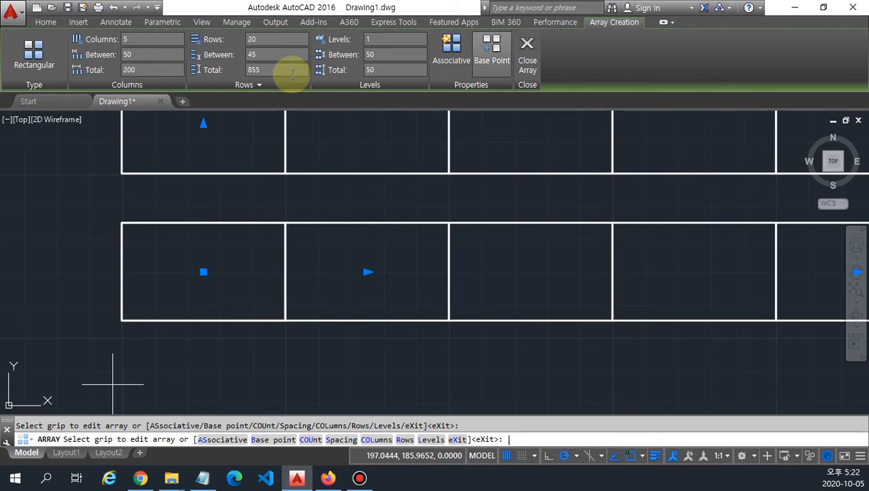
left_click(269, 54)
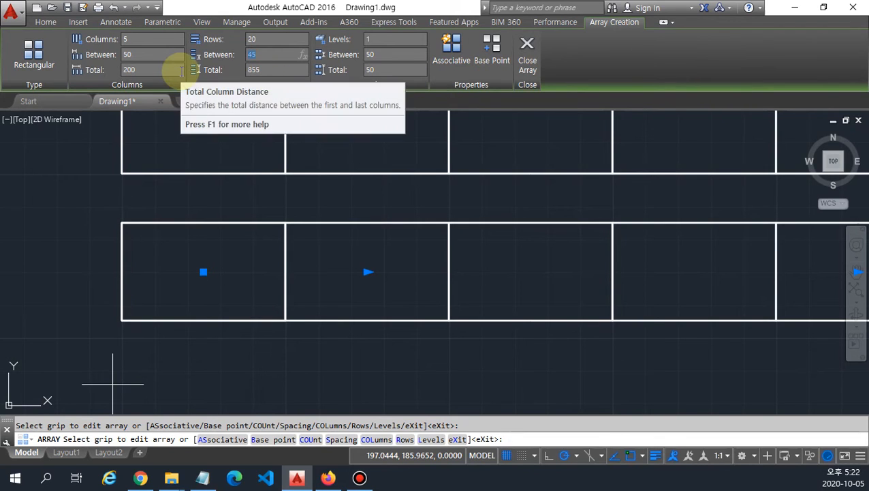
type("30")
key("Return")
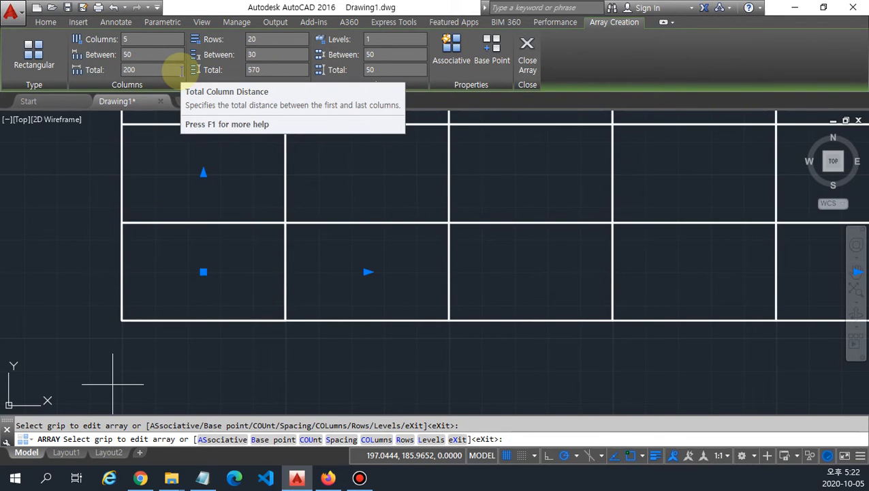
Set the spacing between the array's columns to 100 and between its rows to 60
scroll(654, 293, "down", 5)
middle_click_drag(582, 287, 354, 416)
mouse_move(378, 151)
middle_mouse_down()
mouse_move(369, 417)
mouse_move(351, 261)
middle_mouse_up()
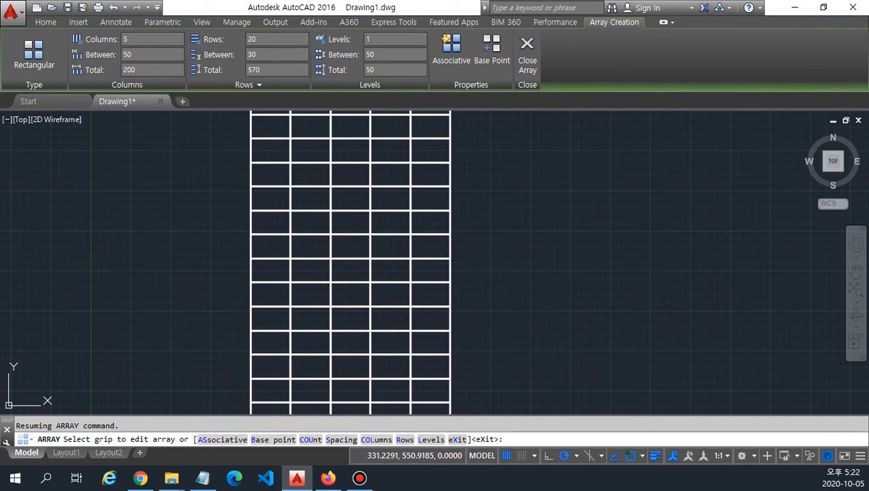
scroll(370, 283, "down", 3)
middle_click_drag(442, 309, 432, 266)
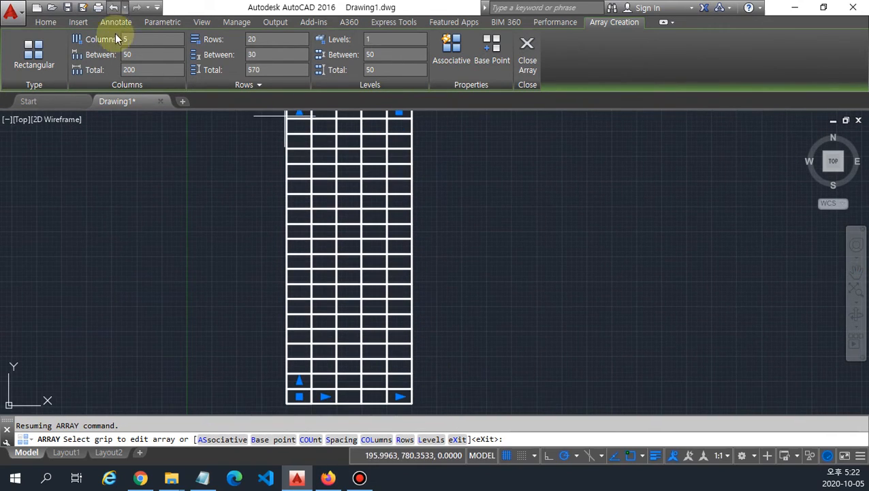
left_click(149, 54)
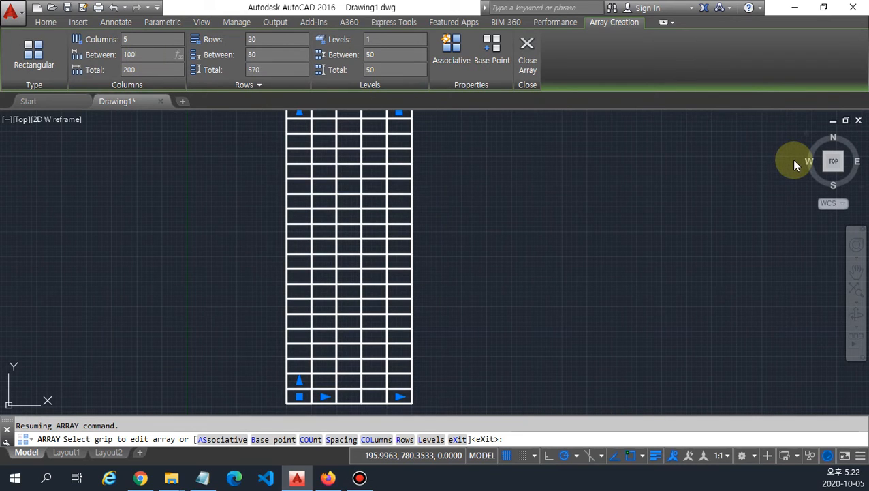
key("Return")
left_click(273, 55)
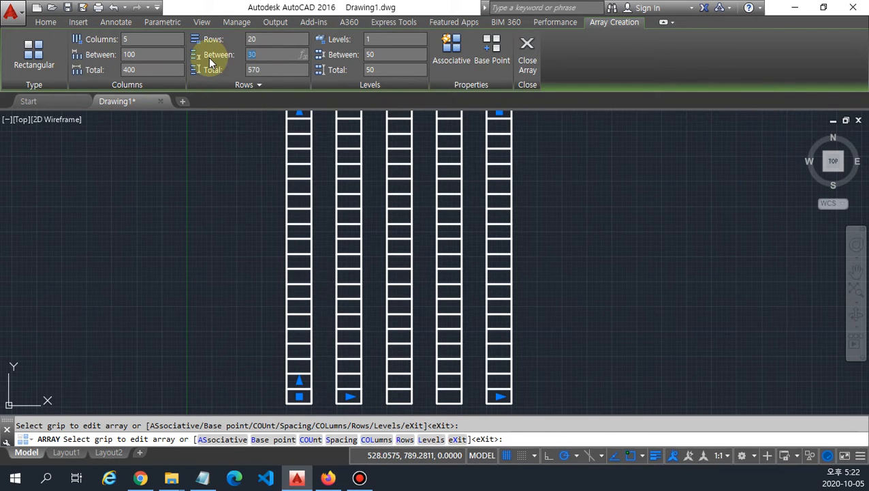
type("60")
key("Return")
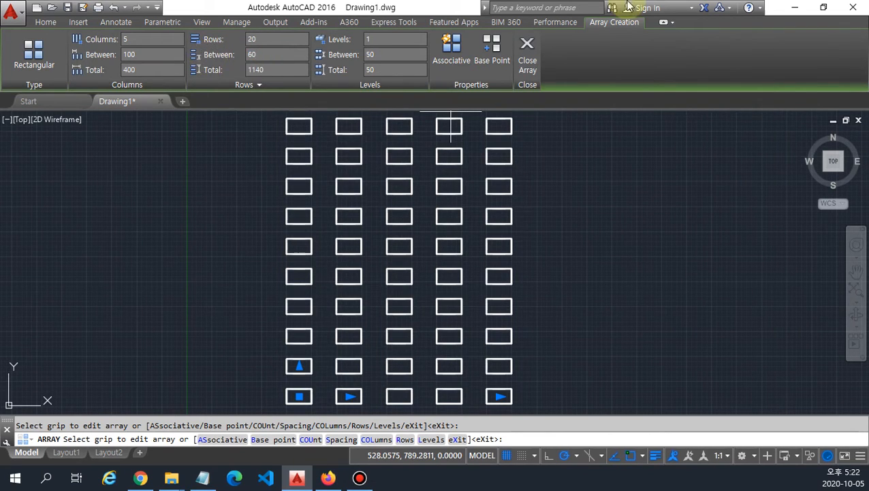
scroll(450, 278, "down", 2)
mouse_move(411, 282)
middle_mouse_down()
mouse_move(349, 363)
mouse_move(346, 403)
middle_mouse_up()
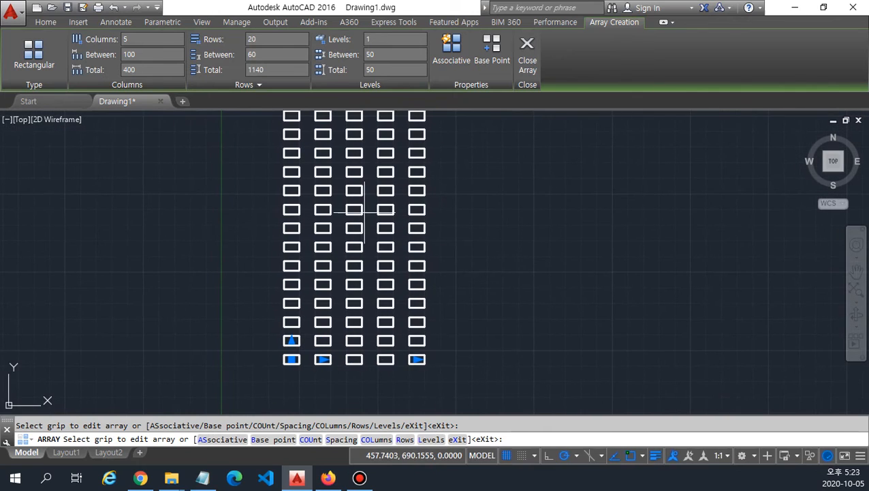
middle_click_drag(364, 211, 342, 229)
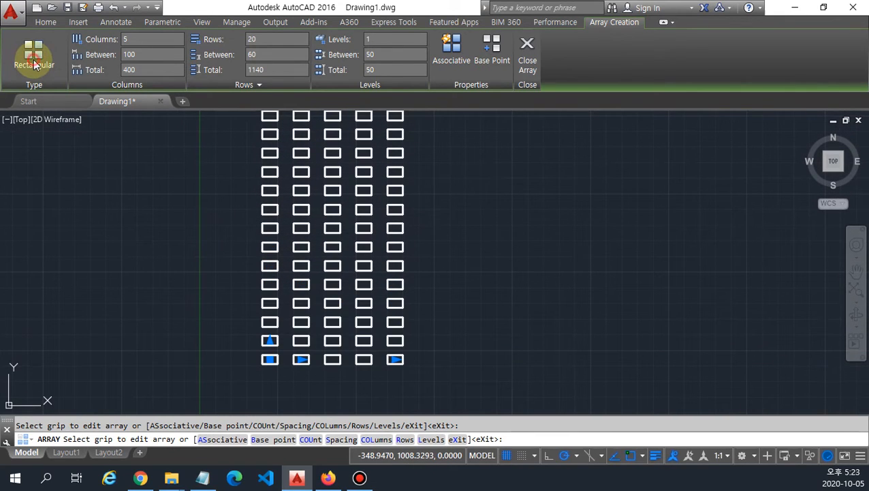
mouse_move(135, 62)
left_mouse_down()
mouse_move(97, 70)
mouse_move(120, 15)
mouse_move(126, 80)
left_mouse_up()
mouse_move(210, 58)
left_mouse_down()
mouse_move(184, 52)
mouse_move(256, 66)
left_mouse_up()
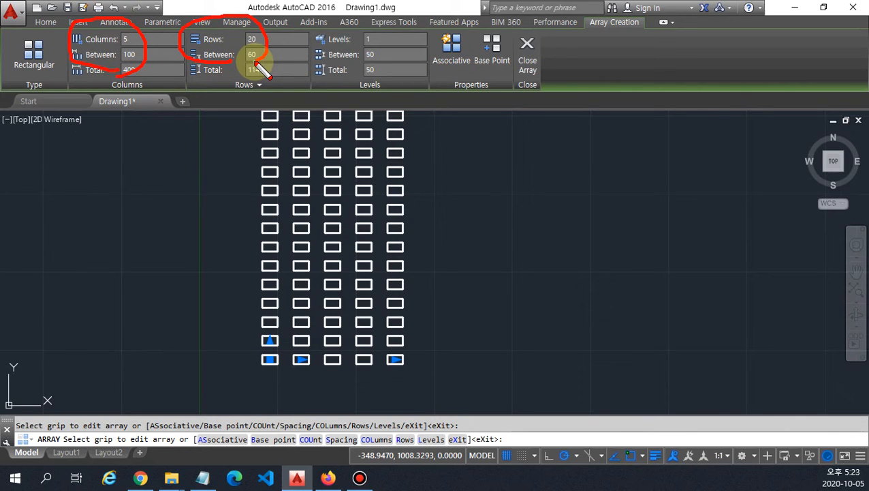
mouse_move(480, 79)
left_mouse_down()
mouse_move(446, 86)
mouse_move(449, 17)
mouse_move(479, 64)
mouse_move(469, 83)
mouse_move(500, 214)
mouse_move(454, 110)
mouse_move(487, 83)
left_mouse_up()
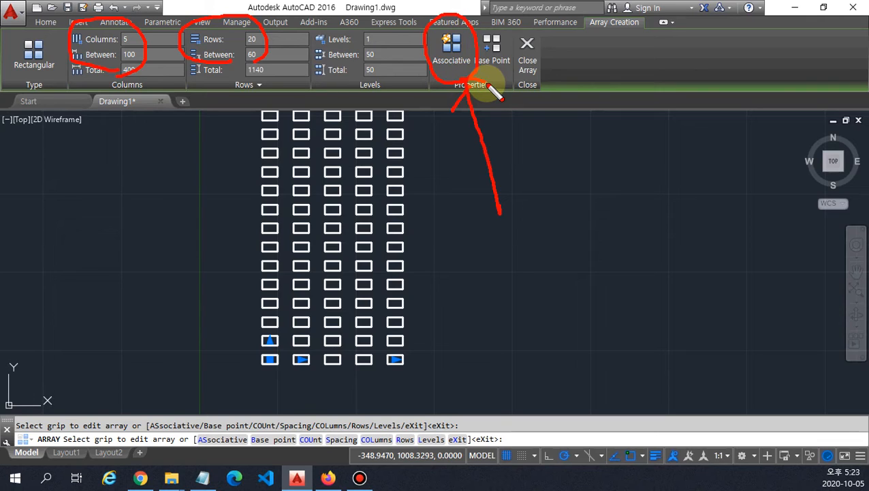
Set the array's number of rows to 5
key("Escape")
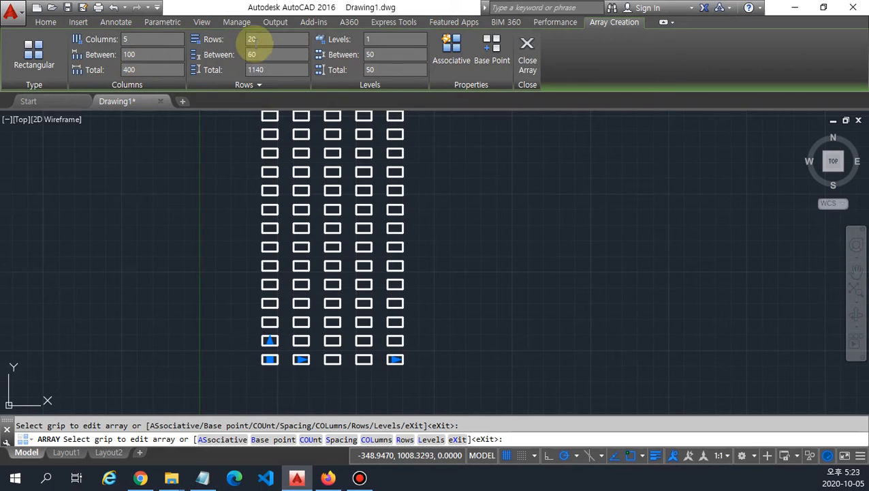
left_click(275, 41)
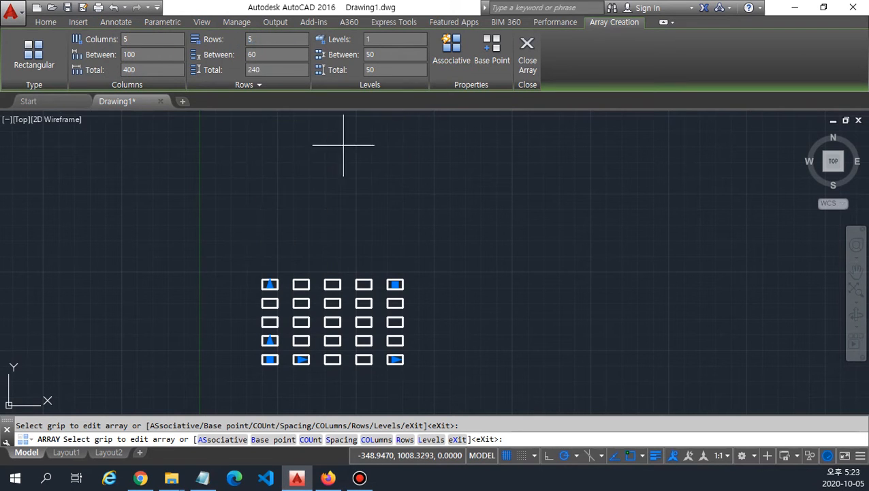
scroll(334, 355, "up", 5)
key("ctrl+alt+d")
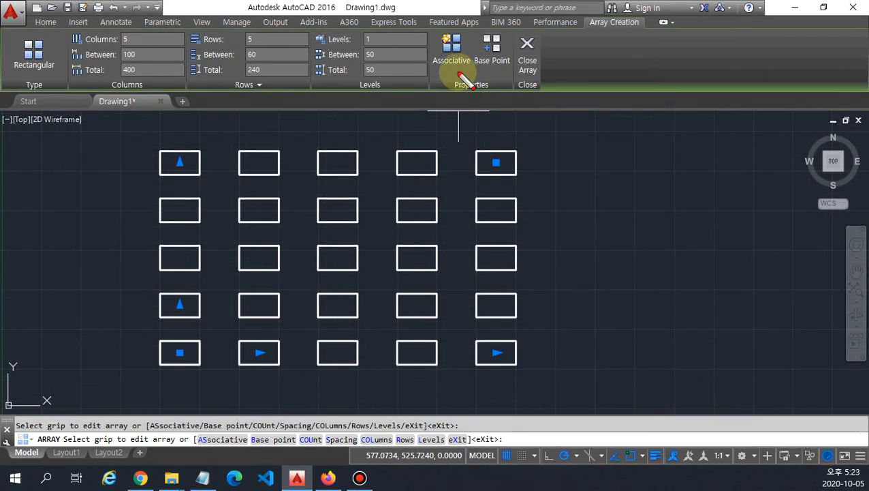
mouse_move(456, 79)
left_mouse_down()
mouse_move(405, 49)
mouse_move(470, 93)
left_mouse_up()
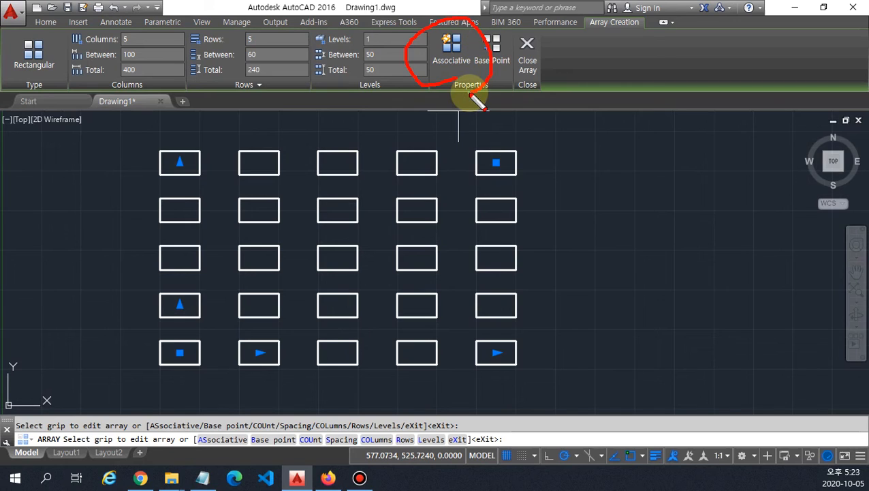
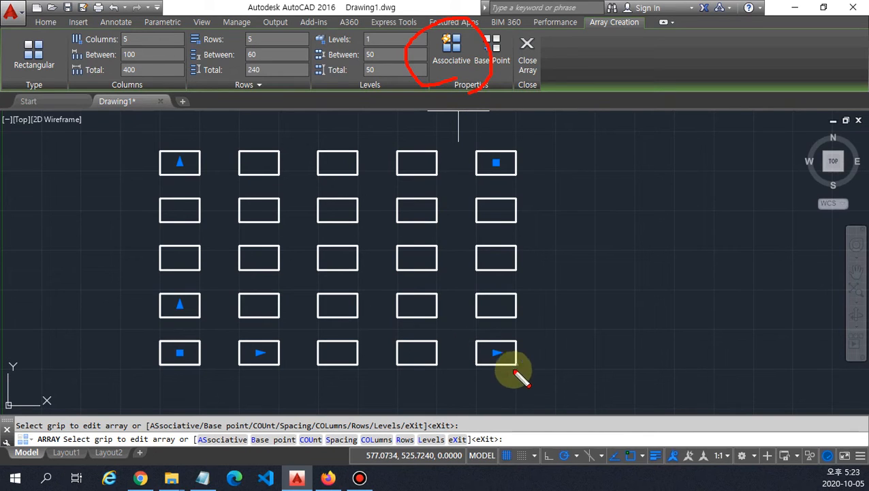
mouse_move(481, 344)
left_mouse_down()
mouse_move(512, 359)
mouse_move(519, 376)
left_mouse_up()
mouse_move(511, 320)
left_mouse_down()
mouse_move(480, 311)
mouse_move(524, 319)
left_mouse_up()
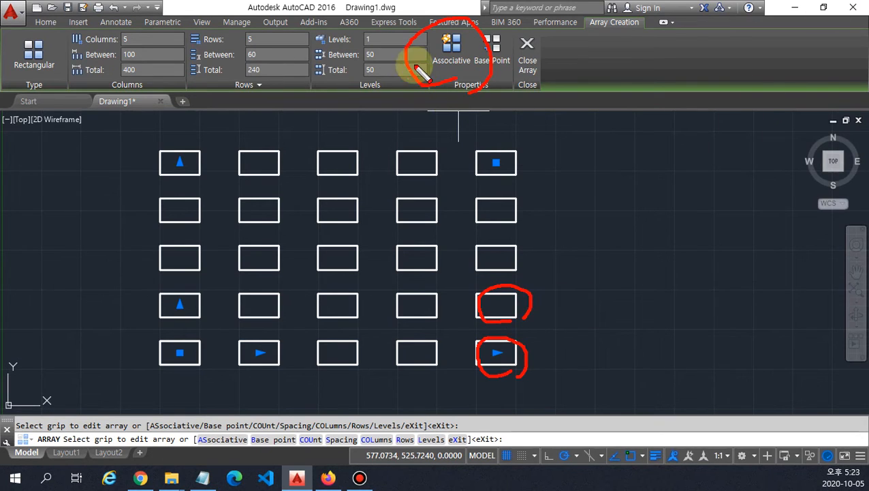
key("Escape")
Toggle the array's Associative option on and off twice, leaving the array non-associative
left_click(441, 54)
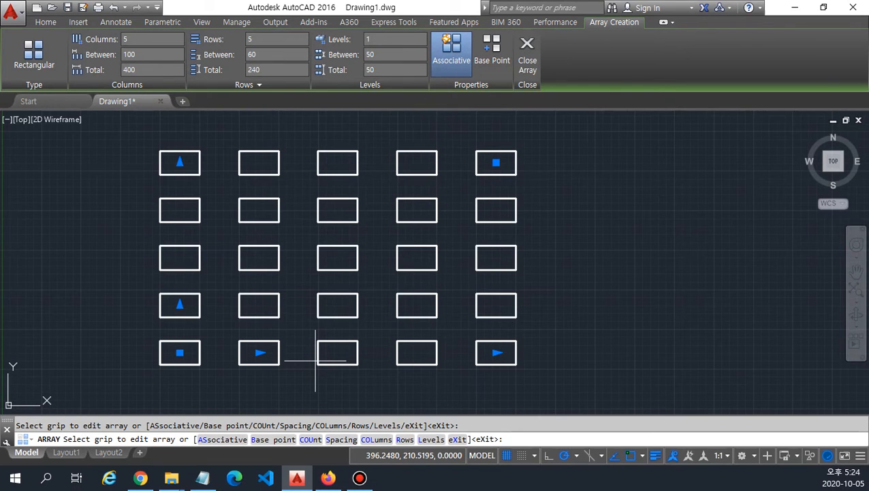
left_click(449, 48)
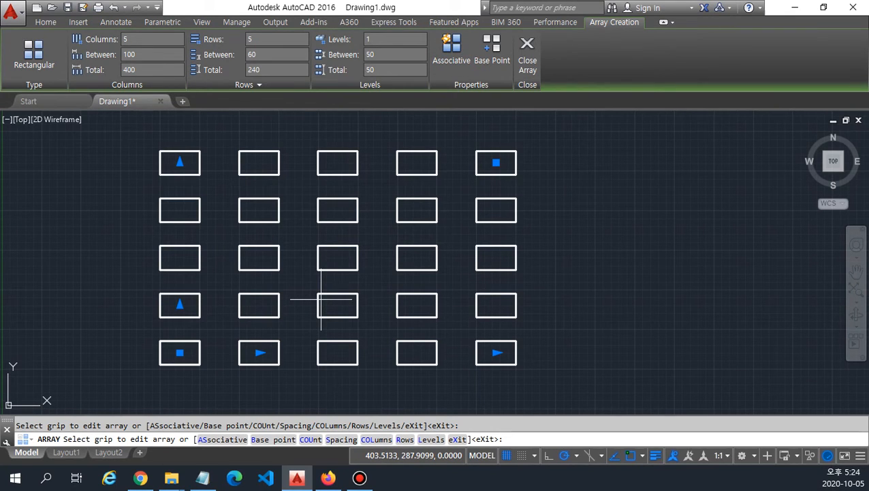
left_click(446, 48)
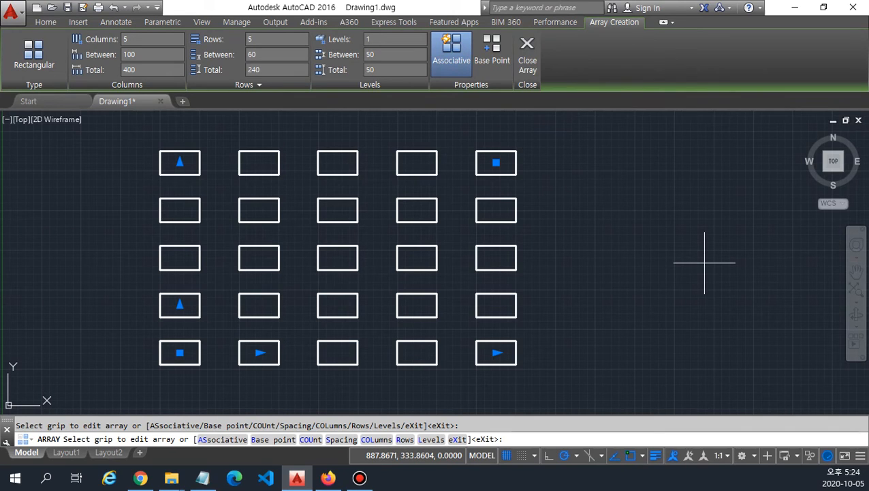
left_click(451, 51)
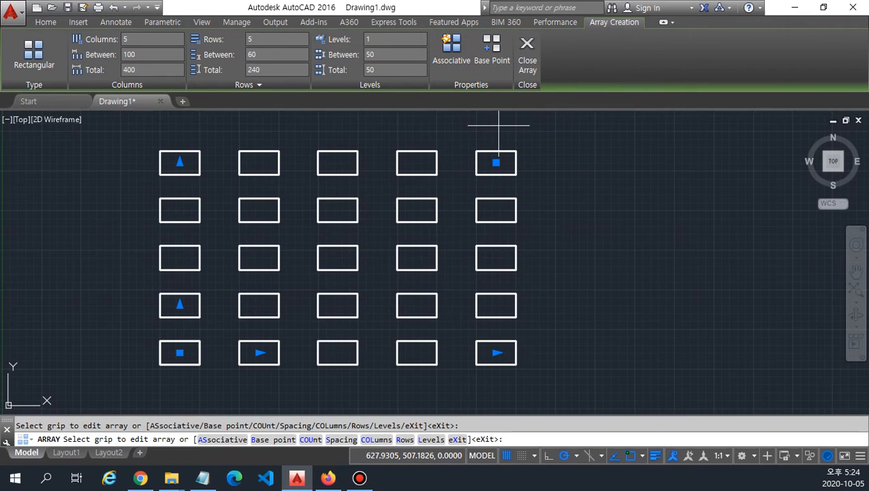
Finish the array and select the two lowest rectangles of the last column with a crossing window
left_click(527, 54)
left_click(545, 382)
left_click(515, 295)
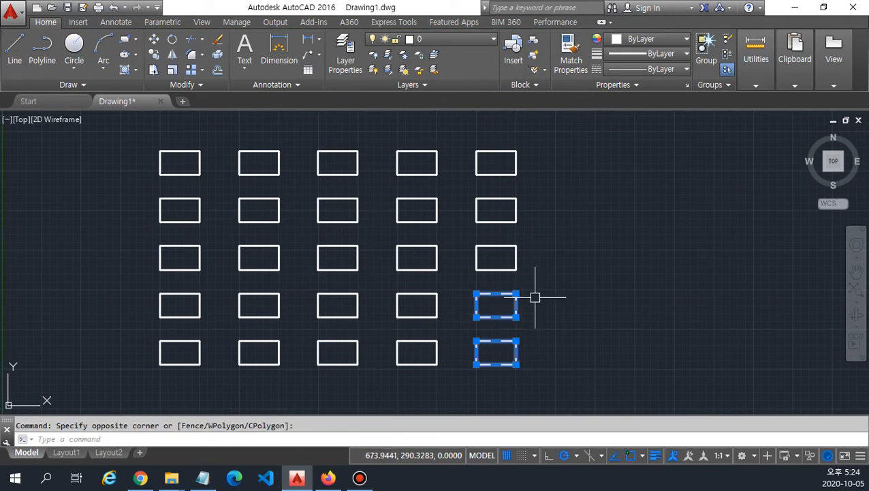
Delete every rectangle of the 5 by 5 grid except the lowest one in the first column, selecting them with windows
left_click(561, 389)
left_click(491, 140)
left_click(458, 133)
left_click(412, 392)
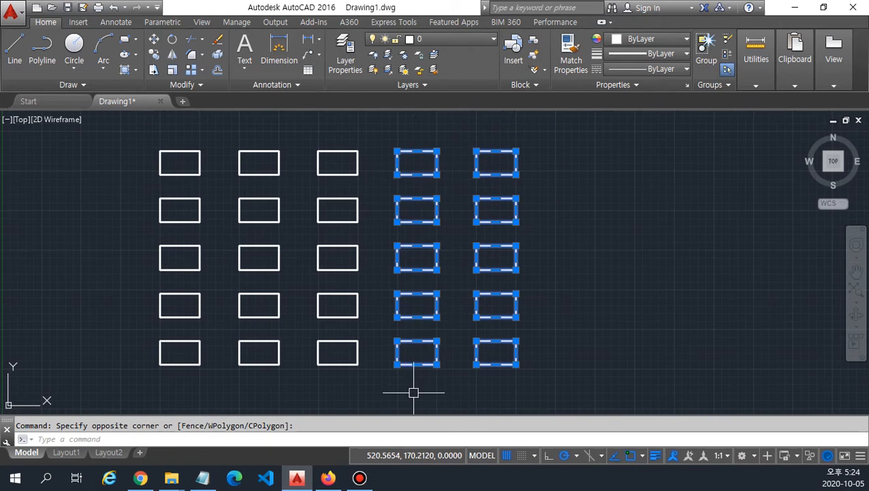
left_click(395, 384)
left_click(316, 132)
left_click(300, 136)
left_click(240, 368)
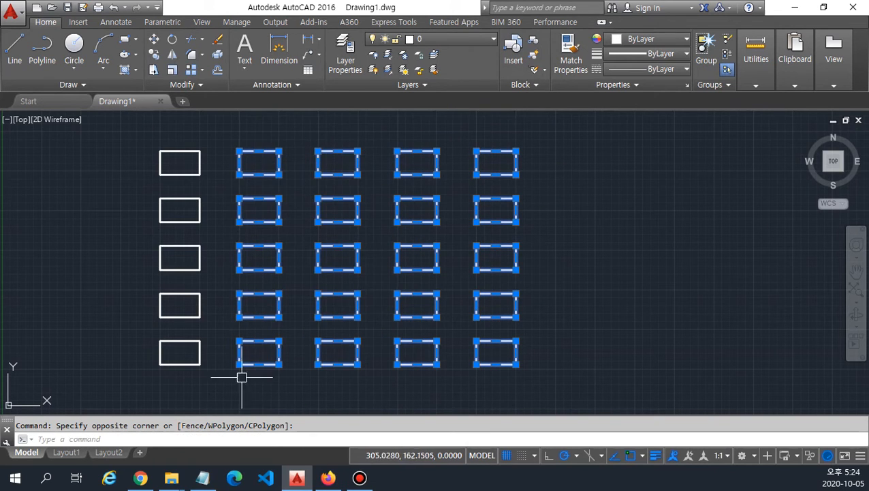
left_click(213, 297)
left_click(208, 140)
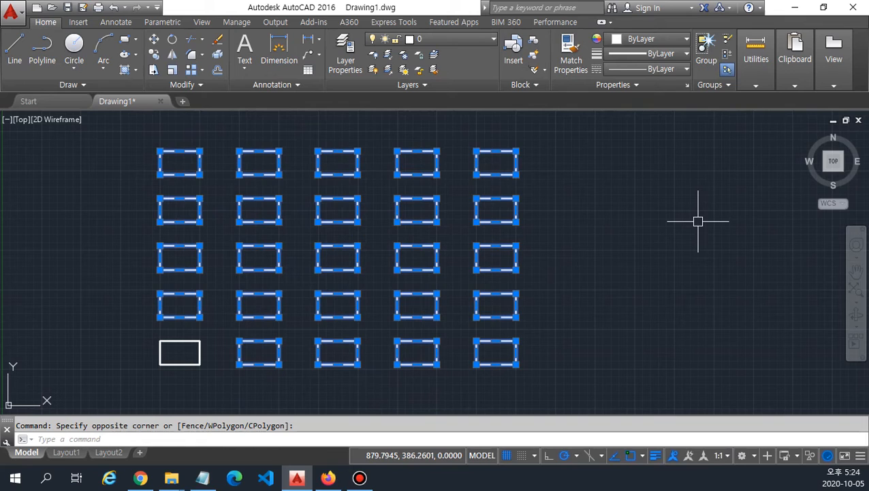
key("Delete")
Start a rectangular array of the remaining rectangle and set it to 5 columns and 5 rows
key("Return")
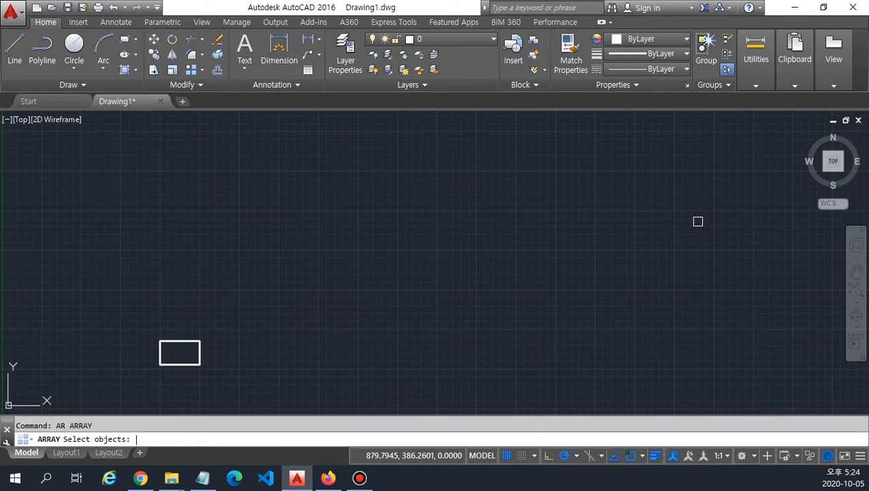
left_click(236, 383)
left_click(126, 319)
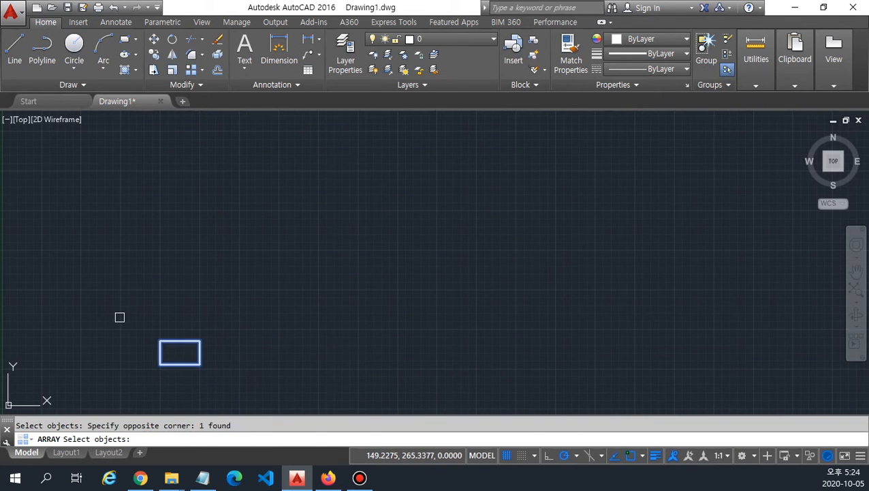
key("Return")
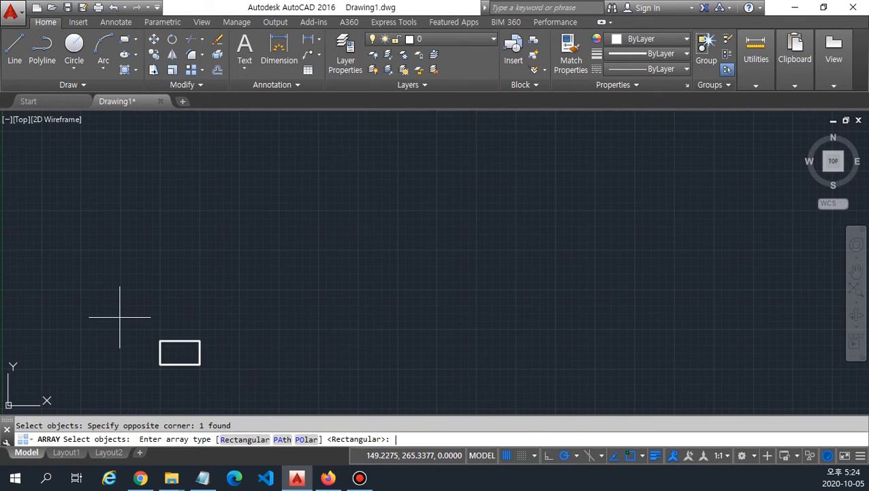
left_click(250, 439)
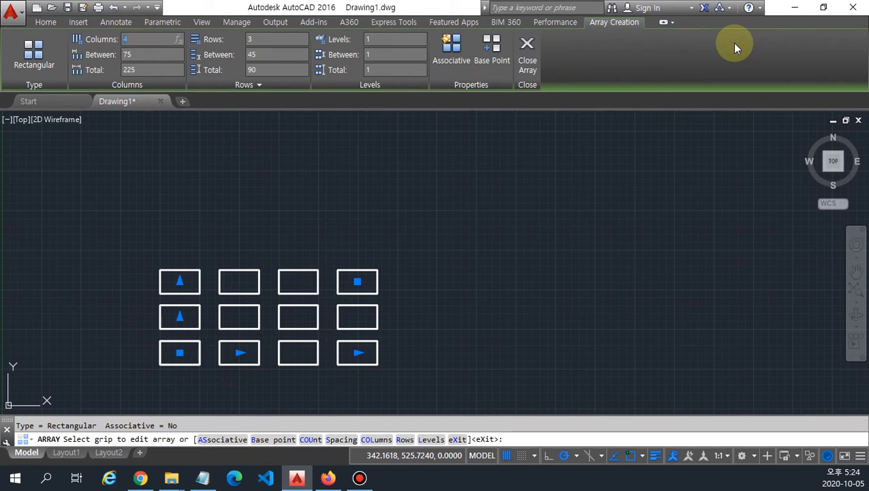
key("Return")
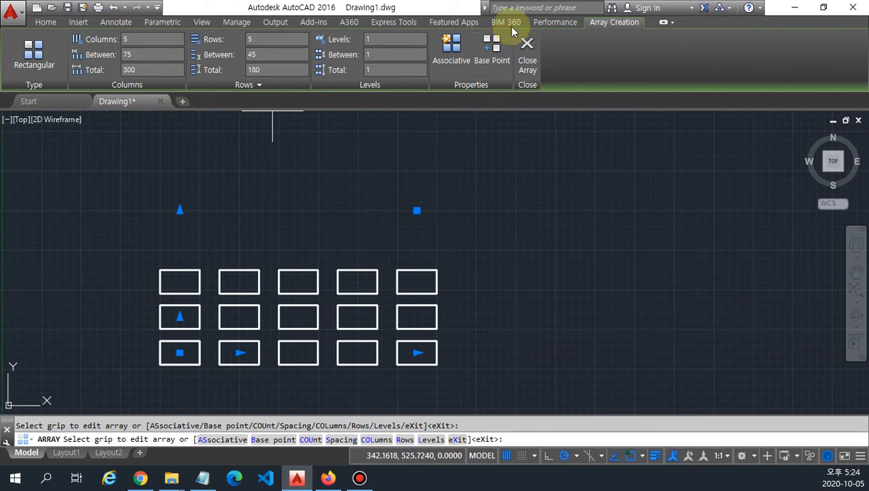
Make the array associative, finish it and select the whole array by one of its rectangles
left_click(455, 42)
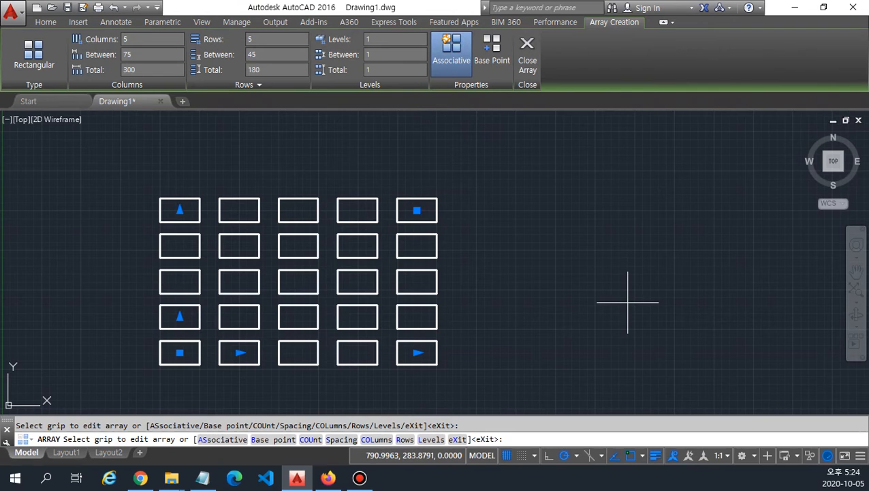
left_click(527, 47)
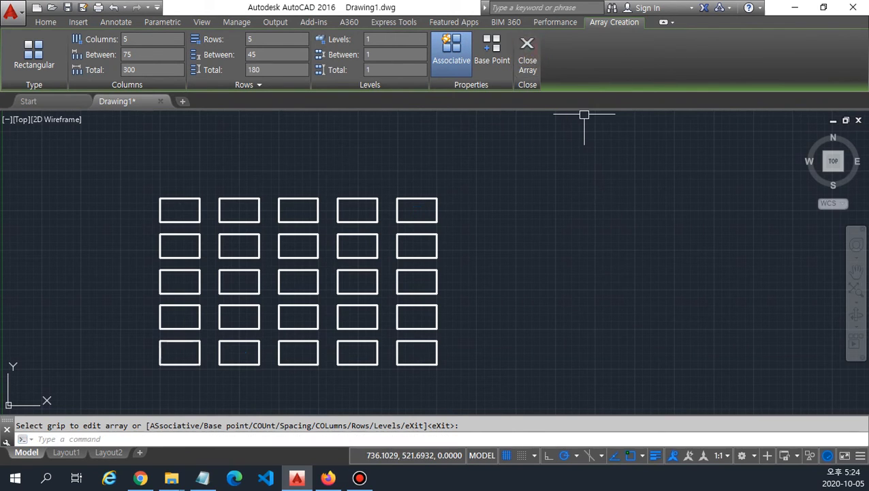
mouse_move(431, 200)
left_mouse_down()
mouse_move(402, 185)
mouse_move(435, 265)
mouse_move(453, 275)
left_mouse_up()
left_click(432, 223)
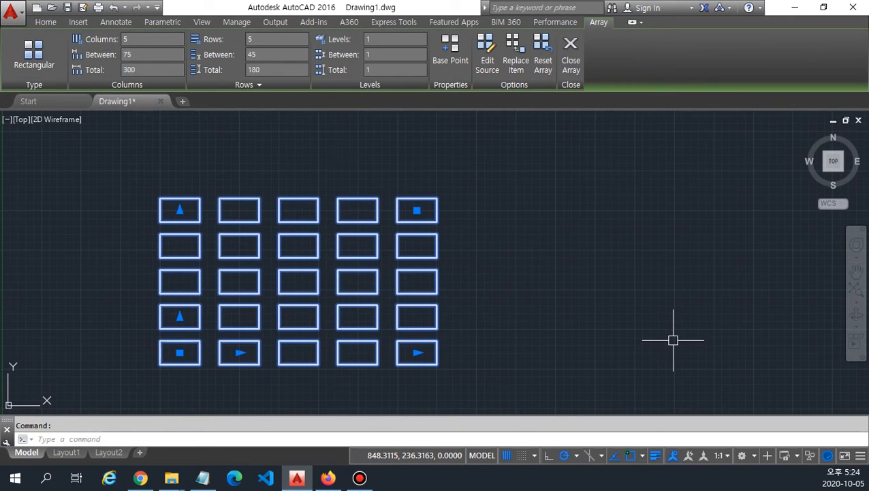
mouse_move(408, 137)
left_mouse_down()
mouse_move(186, 135)
mouse_move(470, 24)
mouse_move(414, 145)
left_mouse_up()
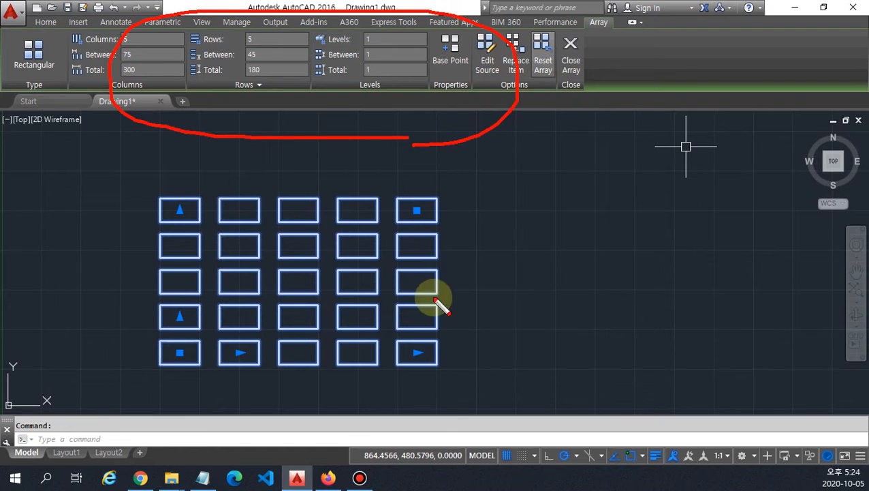
left_click_drag(458, 354, 456, 230)
mouse_move(470, 264)
left_mouse_down()
mouse_move(508, 204)
mouse_move(487, 151)
left_mouse_up()
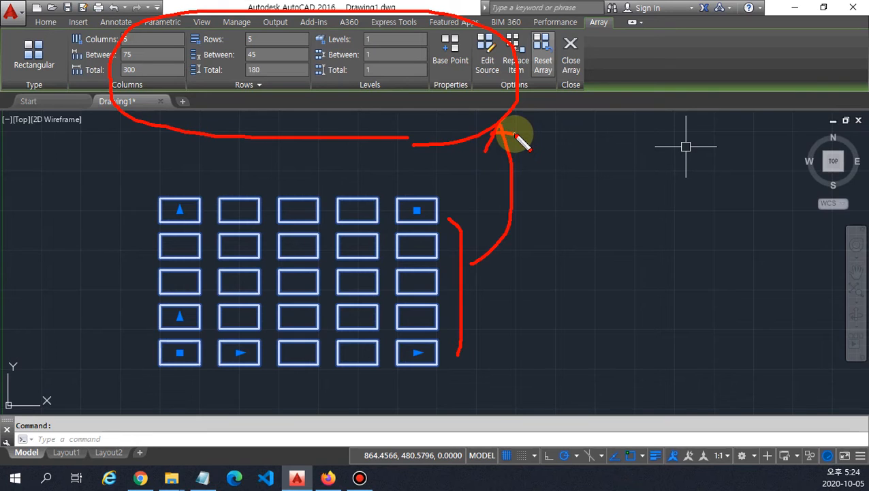
mouse_move(431, 392)
left_mouse_down()
mouse_move(373, 360)
mouse_move(432, 293)
left_mouse_up()
left_click_drag(450, 331, 385, 411)
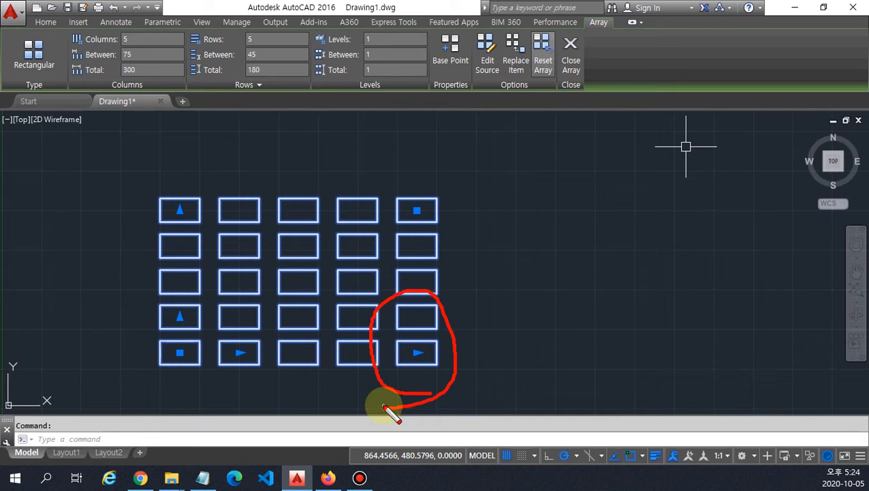
mouse_move(318, 146)
left_mouse_down()
mouse_move(364, 146)
mouse_move(431, 442)
mouse_move(123, 338)
left_mouse_up()
left_click_drag(161, 241, 451, 131)
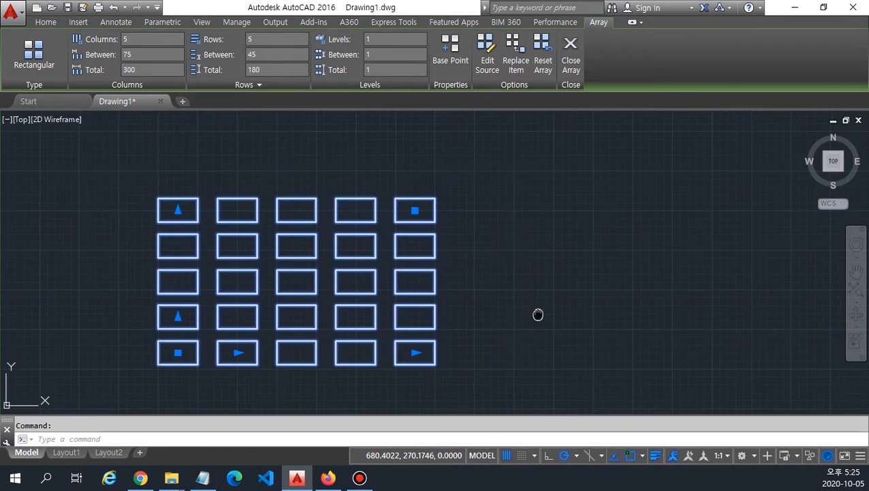
Deselect the associative array and draw a 50 by 30 rectangle in the empty area to its right
middle_click_drag(537, 314, 398, 287)
key("Escape")
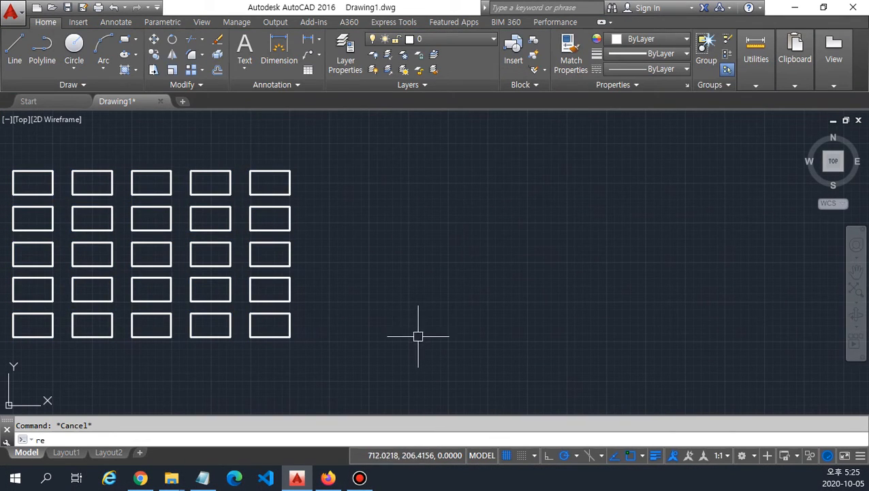
type("rec")
key("Return")
left_click(406, 337)
type("@50")
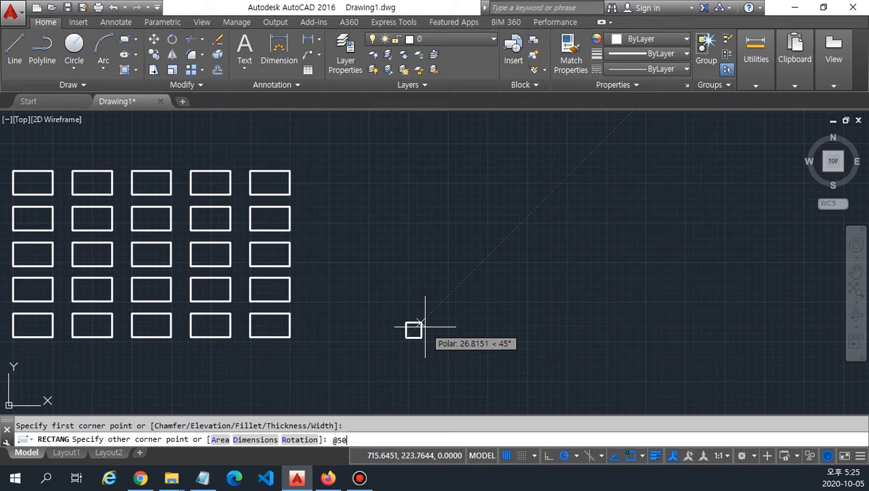
type(",30")
key("Return")
Start a rectangular array of the new 50 by 30 rectangle
scroll(423, 325, "up", 2)
type("ar")
key("Return")
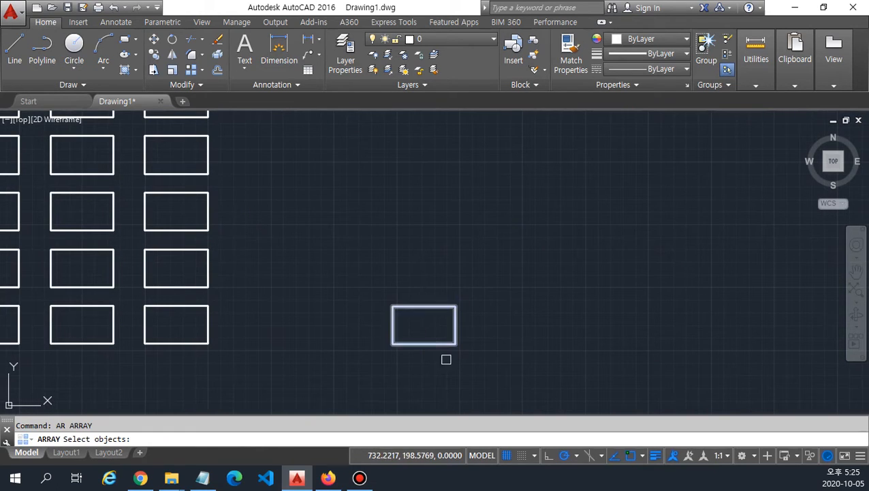
left_click(485, 368)
left_click(354, 265)
key("Return")
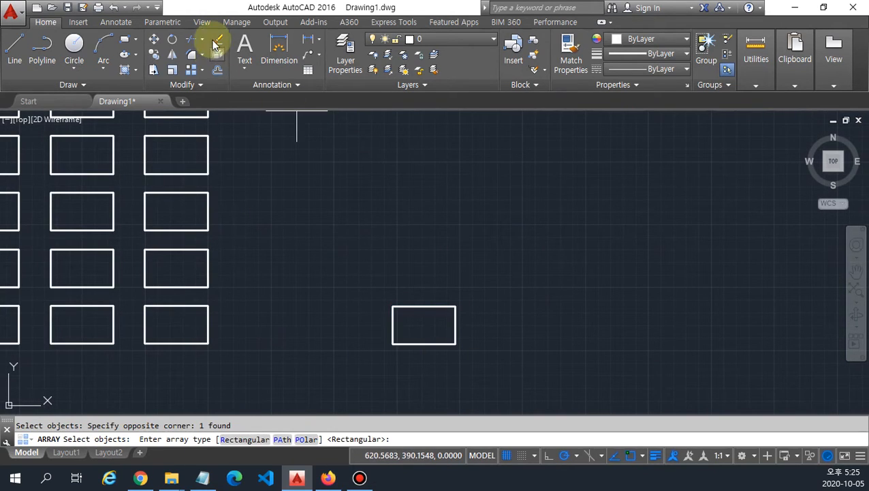
left_click(246, 440)
scroll(311, 272, "down", 2)
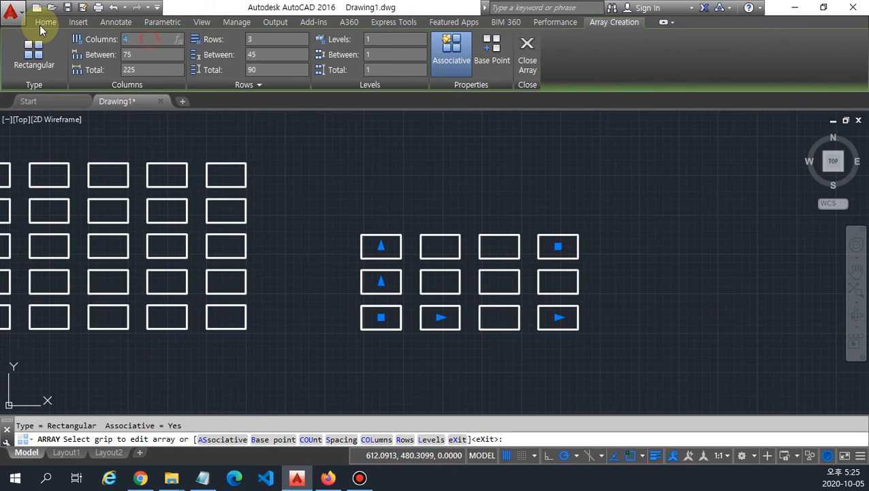
Set the new array to 5 columns and 5 rows and finish it as non-associative
type("5")
key("Return")
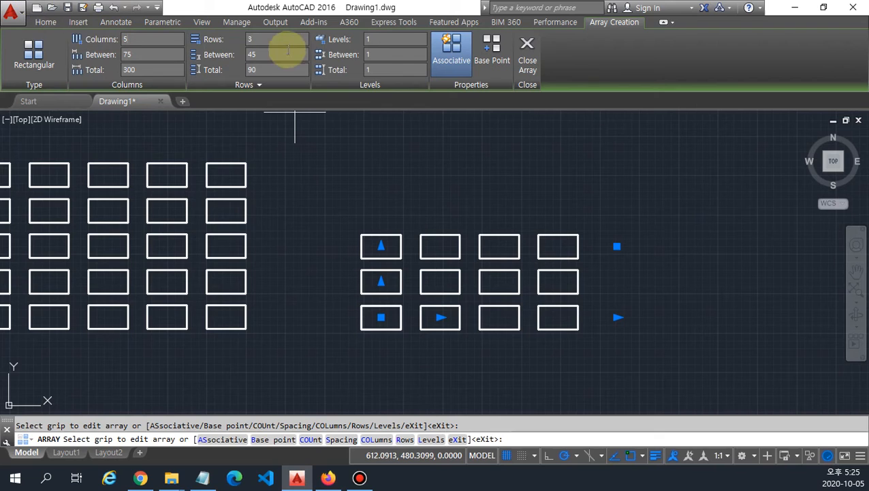
left_click_drag(281, 40, 210, 38)
type("5")
key("Return")
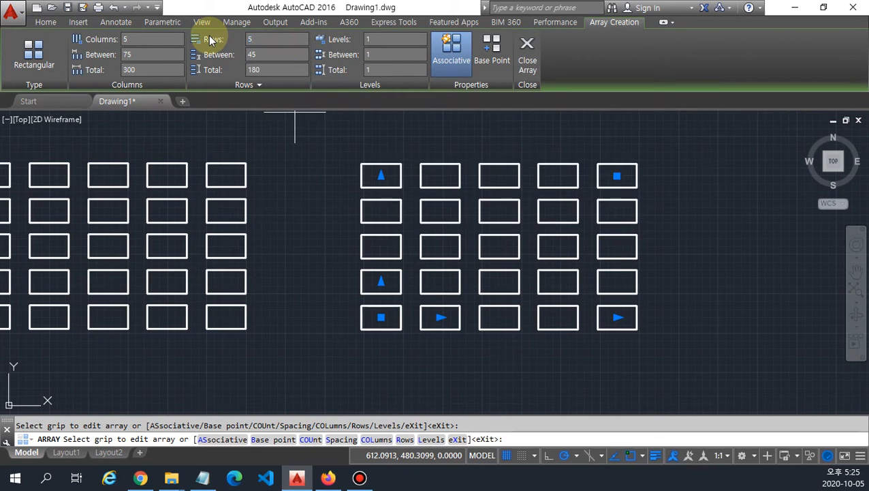
left_click(450, 54)
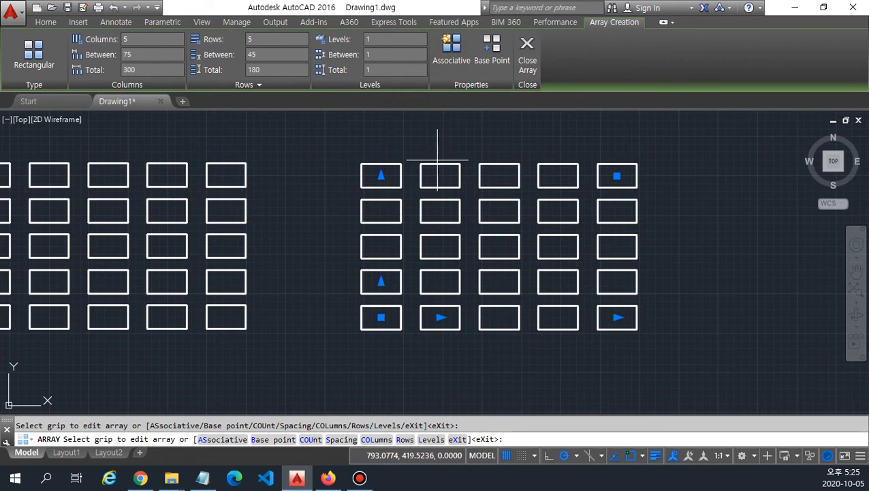
left_click(526, 55)
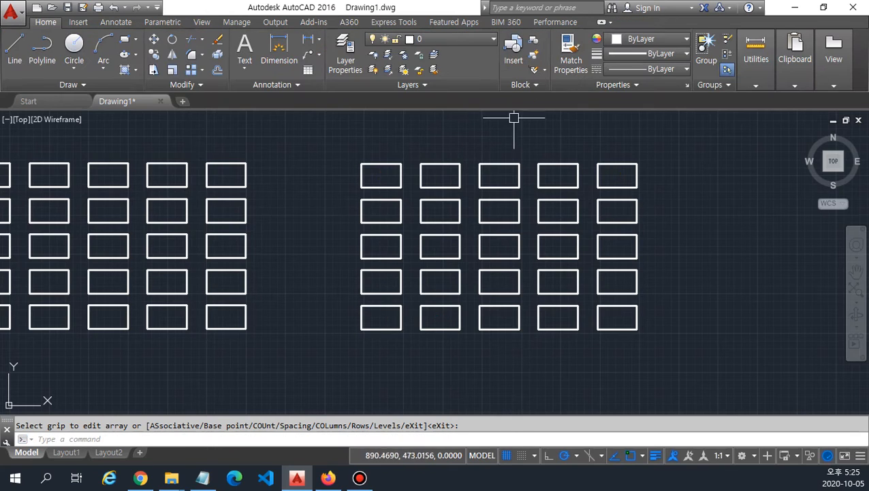
Delete the non-associative grid's upper-left rectangle, its centre rectangle and the second-row rectangle of its last column
left_click(389, 185)
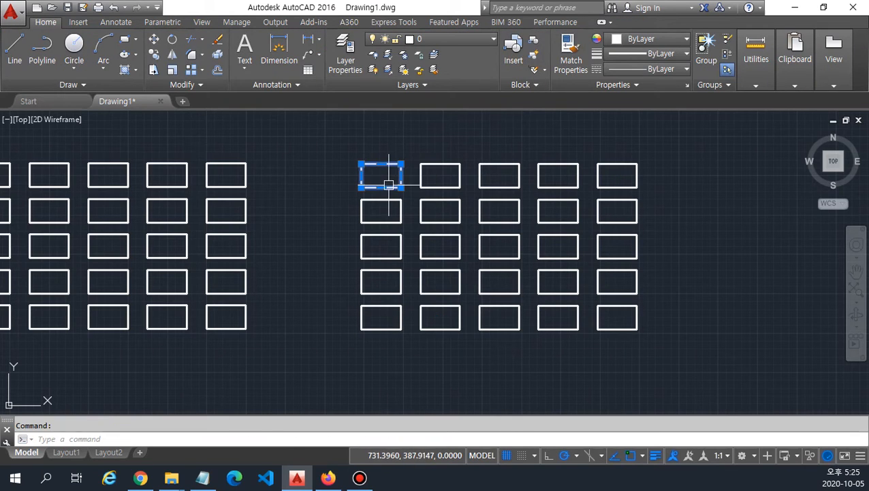
left_click(597, 211)
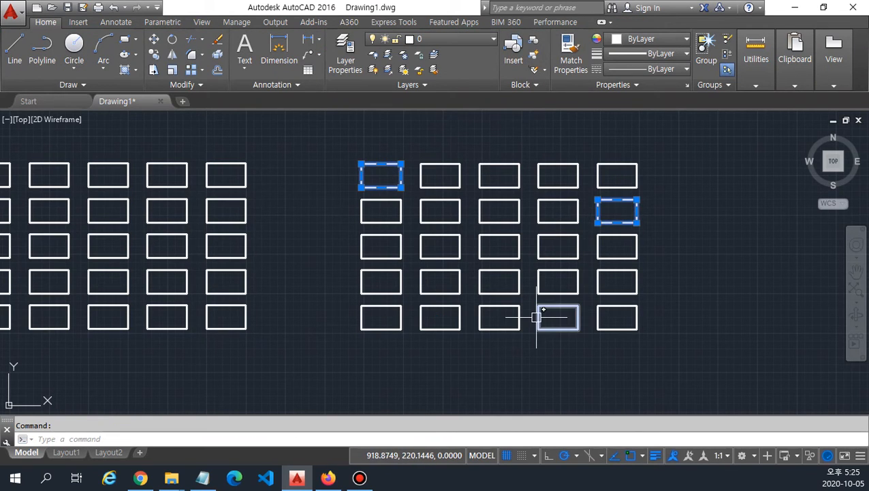
left_click(504, 248)
key("Delete")
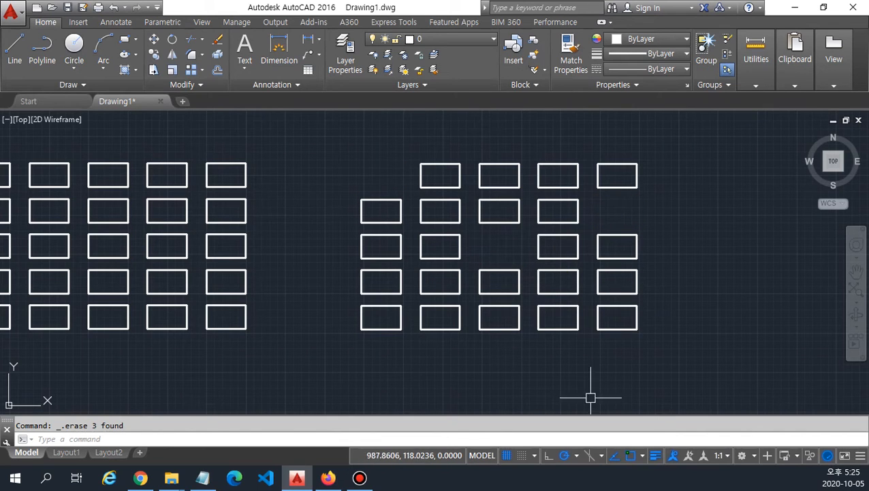
Select the associative array and extend it upward to 10 rows with its row-count grip
middle_click_drag(311, 243, 430, 242)
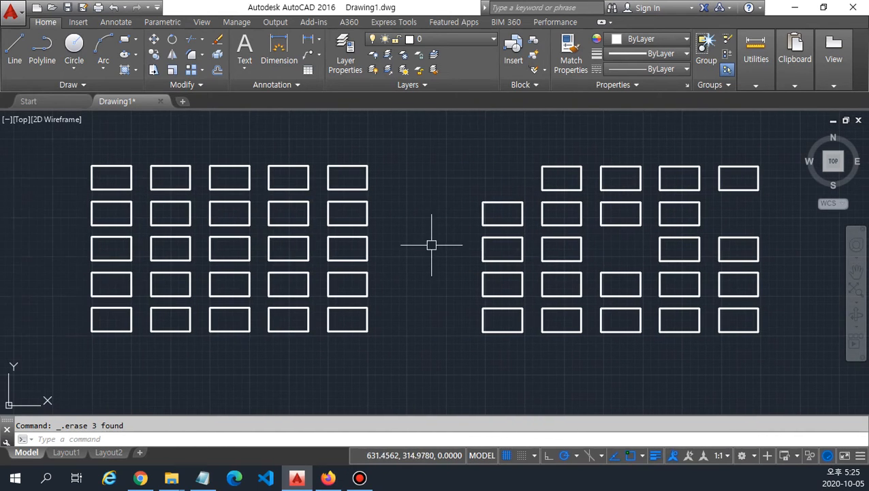
left_click(119, 225)
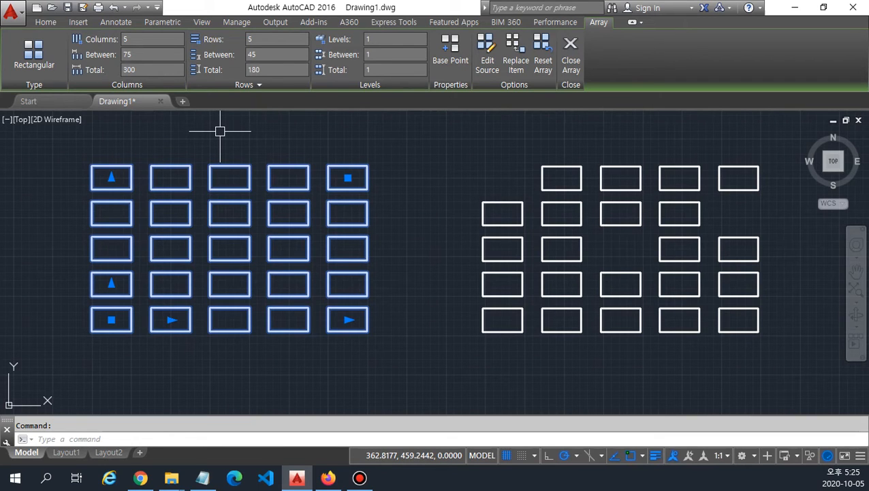
scroll(212, 181, "down", 2)
middle_click_drag(159, 187, 156, 258)
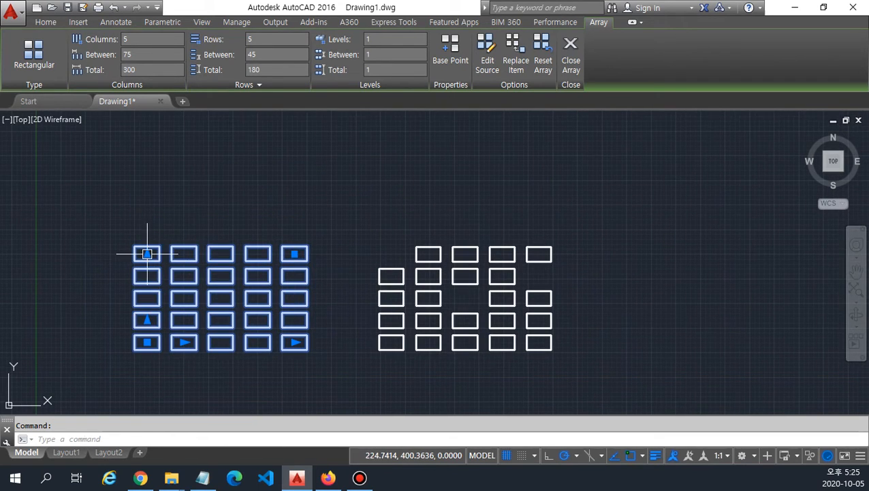
left_click(147, 254)
left_click(156, 130)
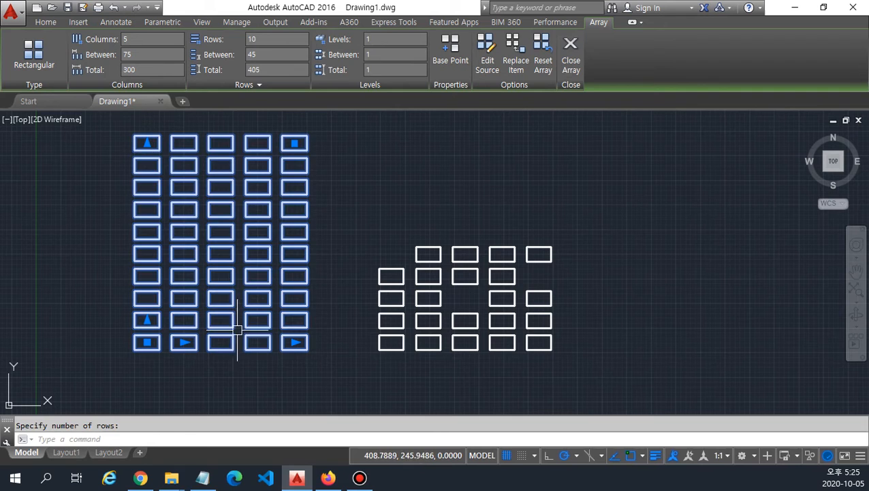
Adjust the associative array's column and row counts with its grips, ending with 5 columns and 7 rows
left_click(295, 341)
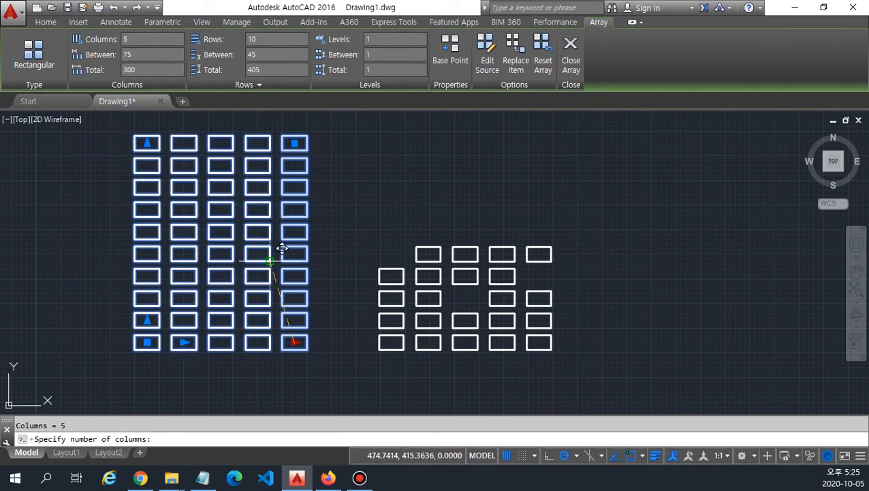
left_click(282, 321)
left_click(258, 143)
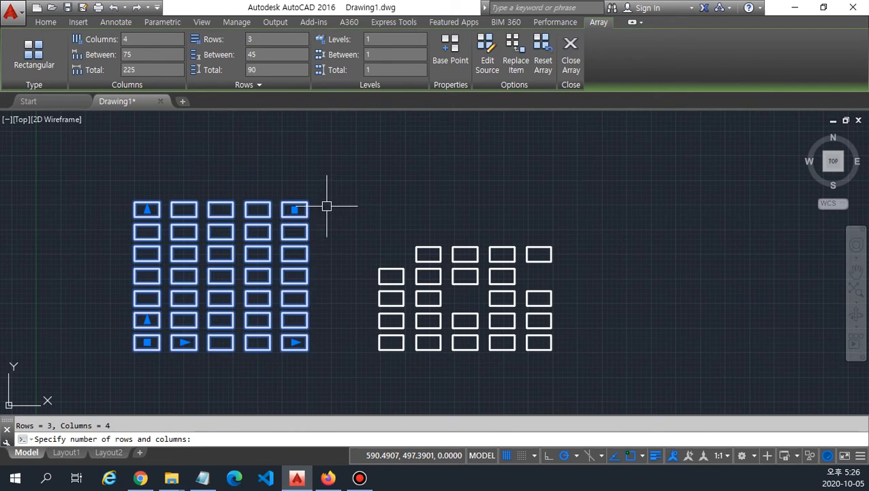
left_click(287, 213)
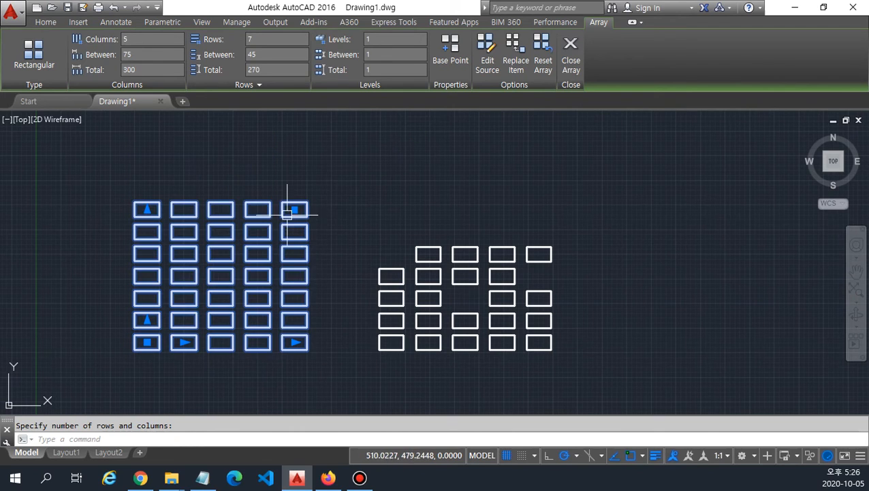
Stretch the associative array's column spacing to about -90, reversing its direction, and its row spacing to 150 with the spacing grips
left_click(183, 342)
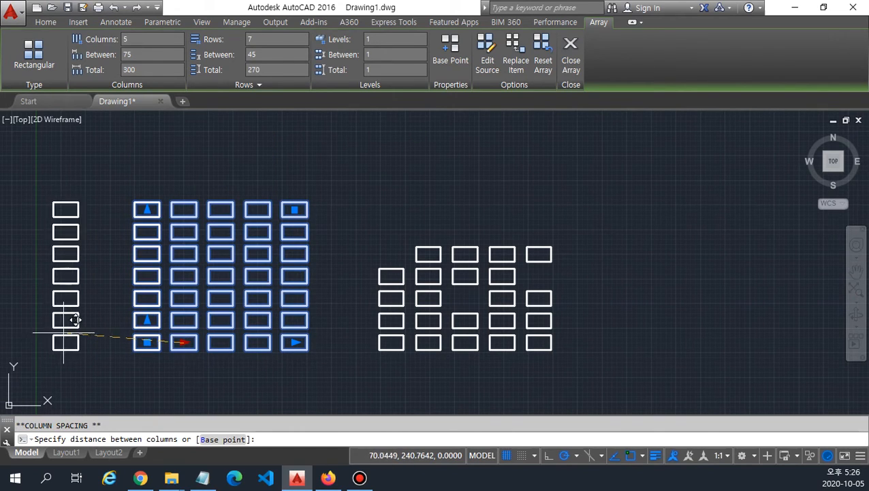
left_click(147, 320)
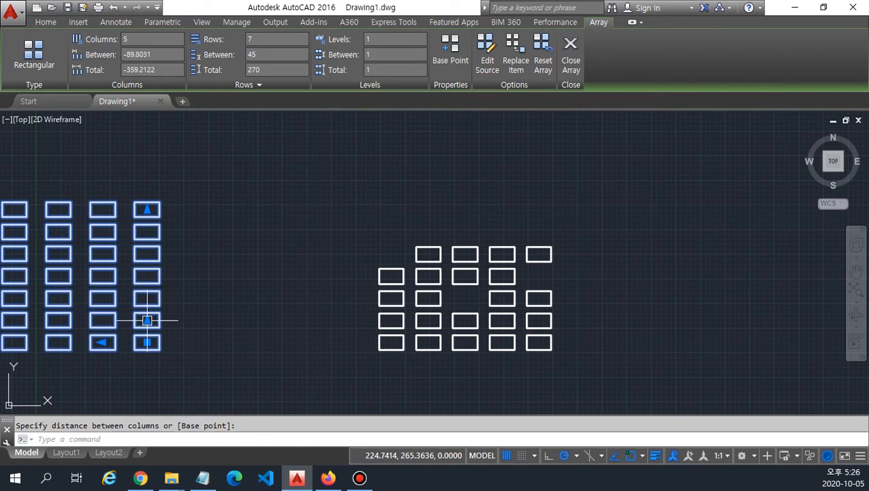
left_click(147, 320)
left_click(148, 269)
scroll(233, 348, "down", 4)
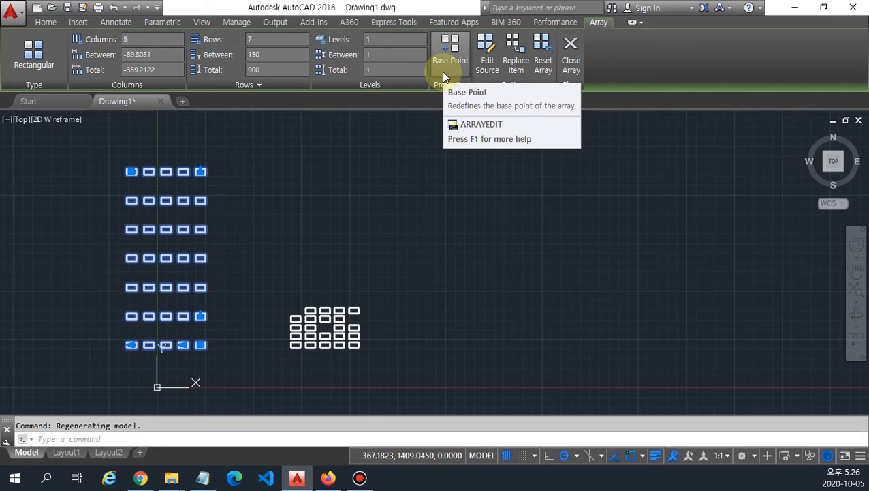
Try a column spacing of 50 for the associative array and finally set it to 75
left_click(148, 55)
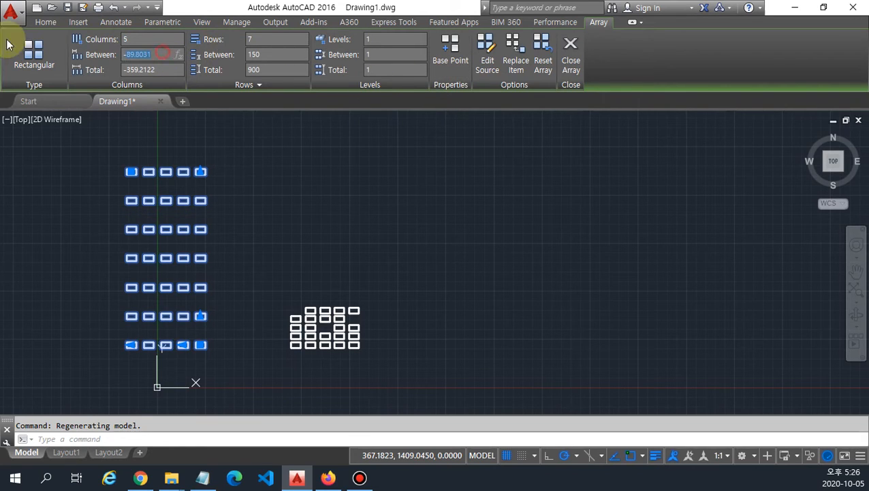
type("50")
key("Return")
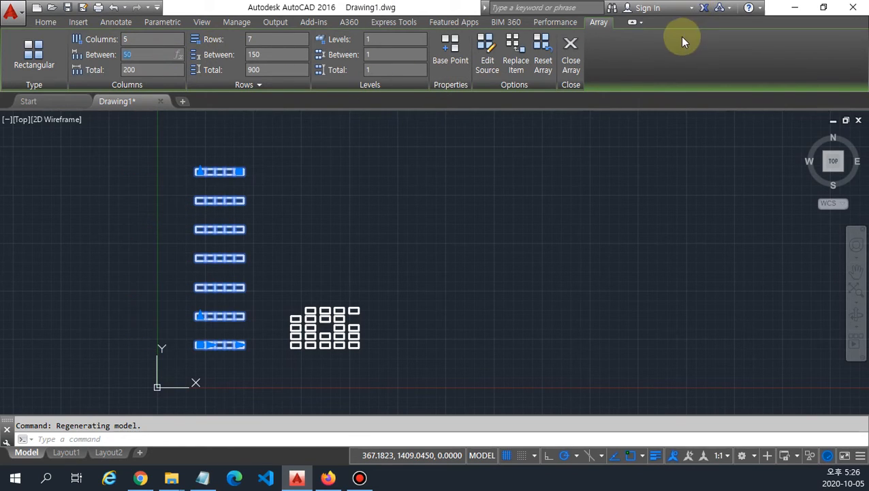
type("75")
key("Return")
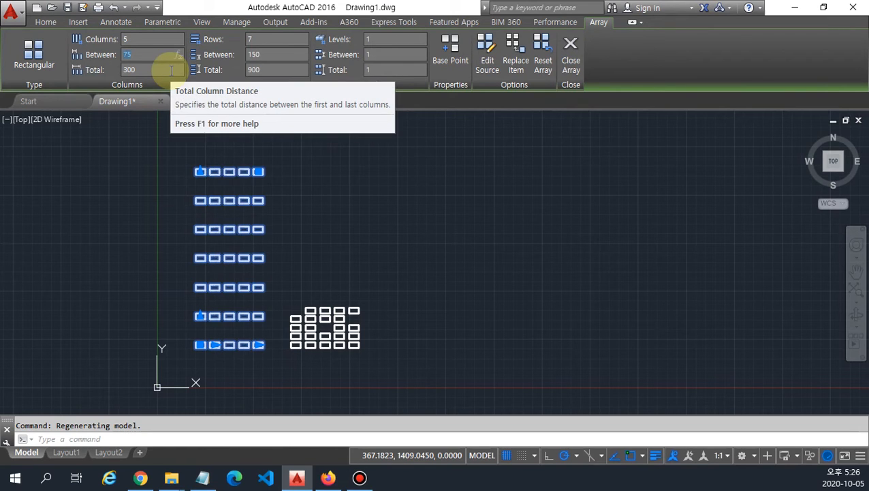
Set the associative array to 5 rows, try a row spacing of 30, settle on 45, and finish editing the array
left_click(259, 39)
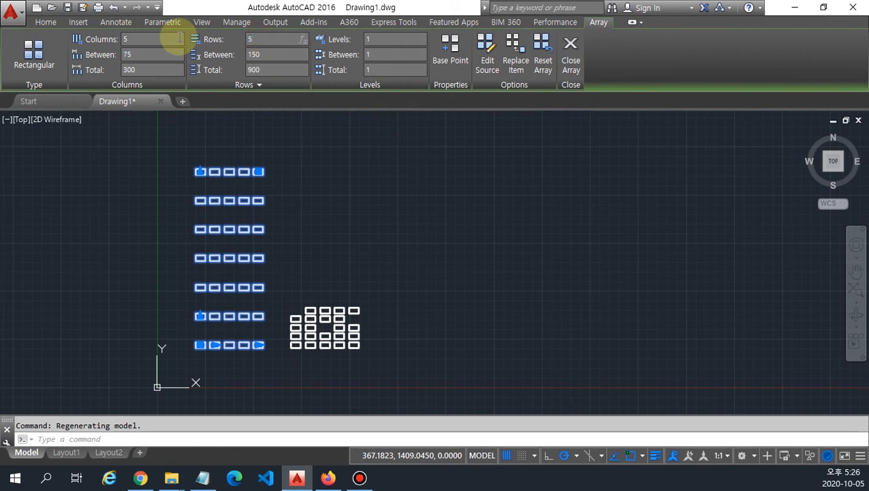
key("Return")
left_click(281, 56)
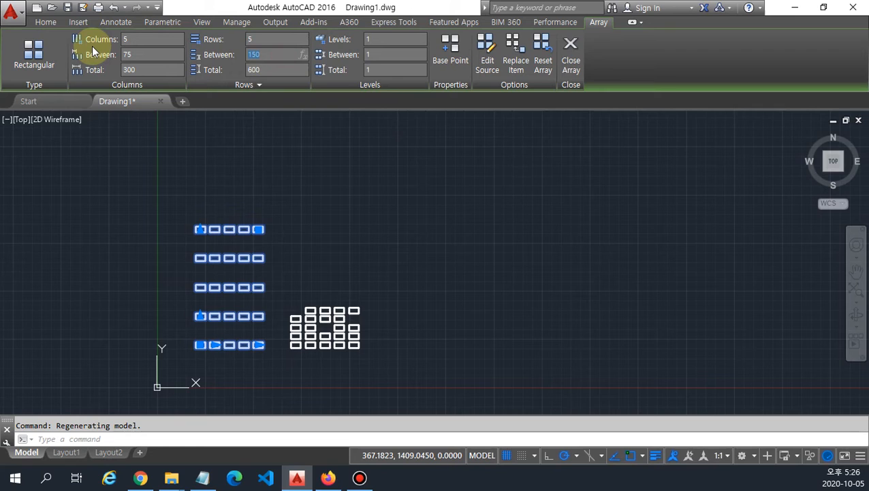
key("Return")
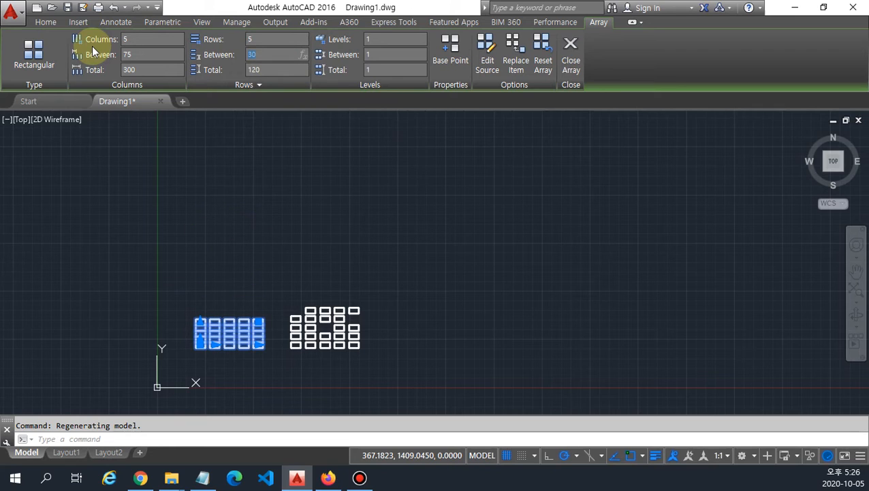
left_click(290, 55)
type("45")
key("Return")
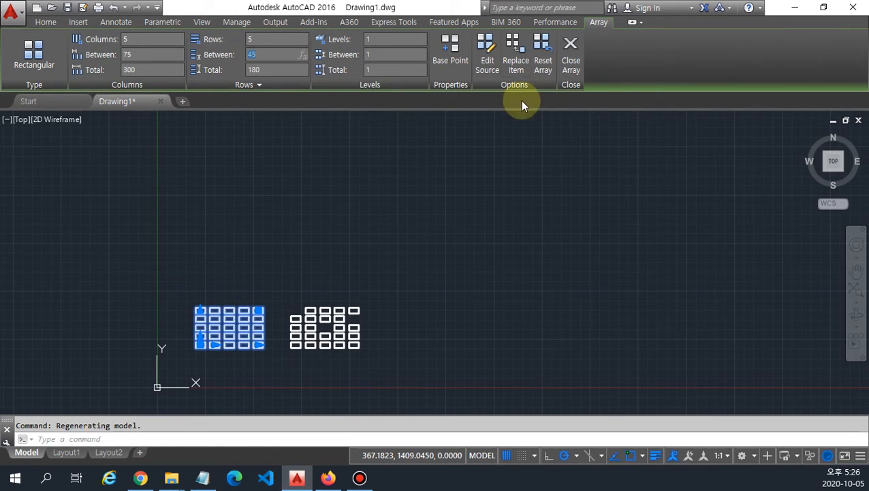
left_click(579, 50)
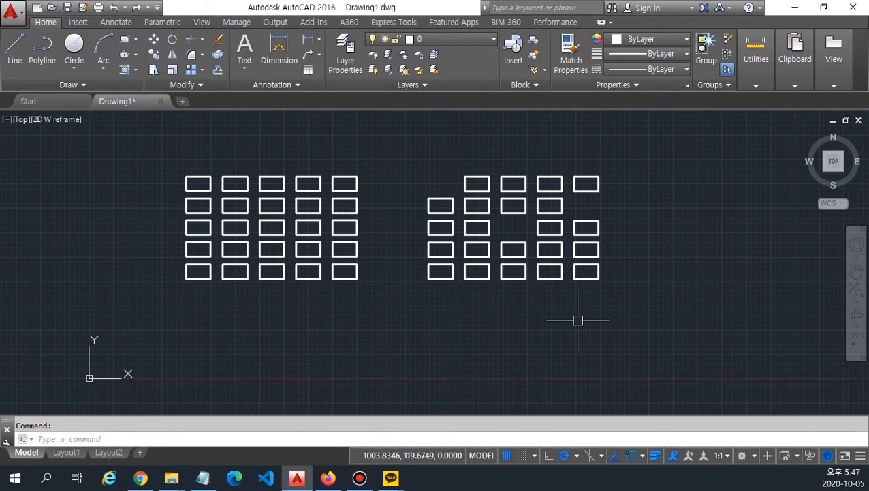
Select the associative array and examine its column, row and source-editing options
left_click(294, 272)
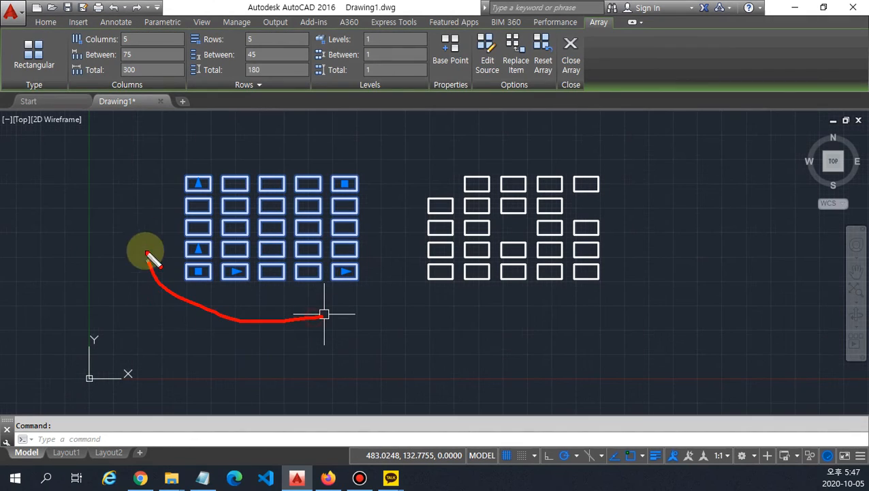
mouse_move(147, 254)
left_mouse_down()
mouse_move(379, 154)
mouse_move(285, 334)
left_mouse_up()
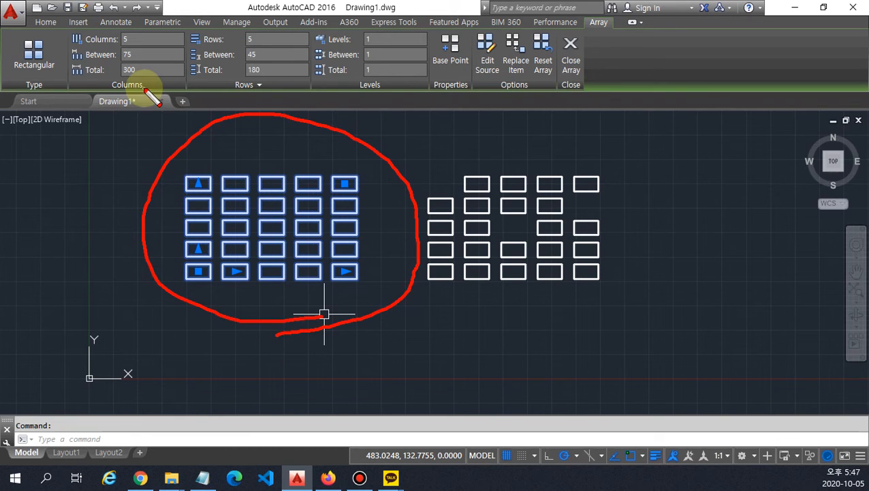
mouse_move(146, 87)
left_mouse_down()
mouse_move(132, 73)
mouse_move(165, 73)
mouse_move(164, 87)
left_mouse_up()
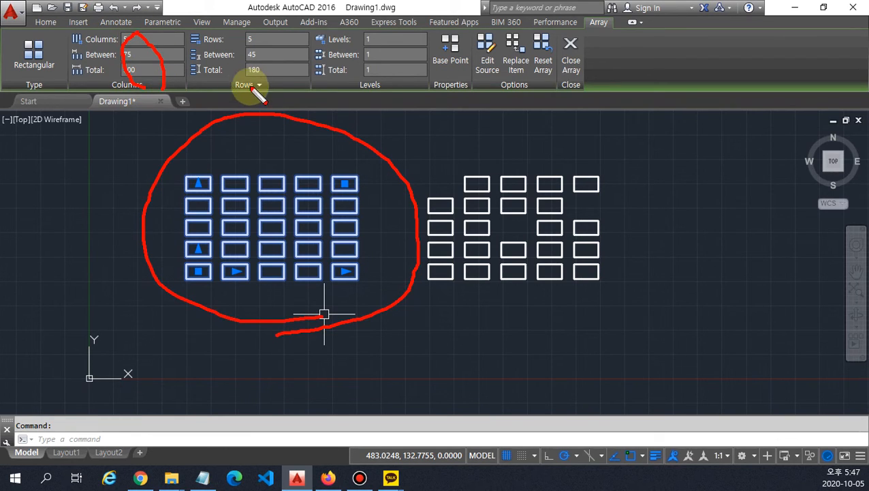
mouse_move(245, 81)
left_mouse_down()
mouse_move(283, 28)
mouse_move(300, 90)
left_mouse_up()
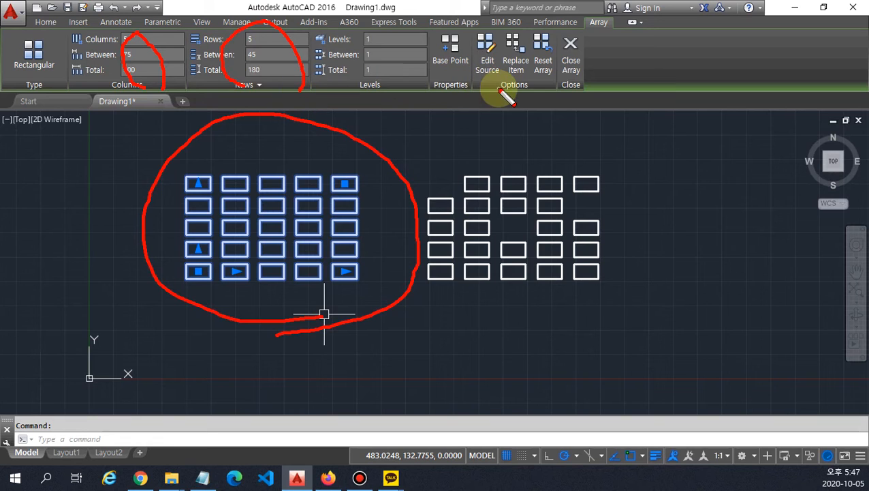
mouse_move(499, 89)
left_mouse_down()
mouse_move(475, 77)
mouse_move(481, 23)
mouse_move(571, 40)
mouse_move(495, 96)
left_mouse_up()
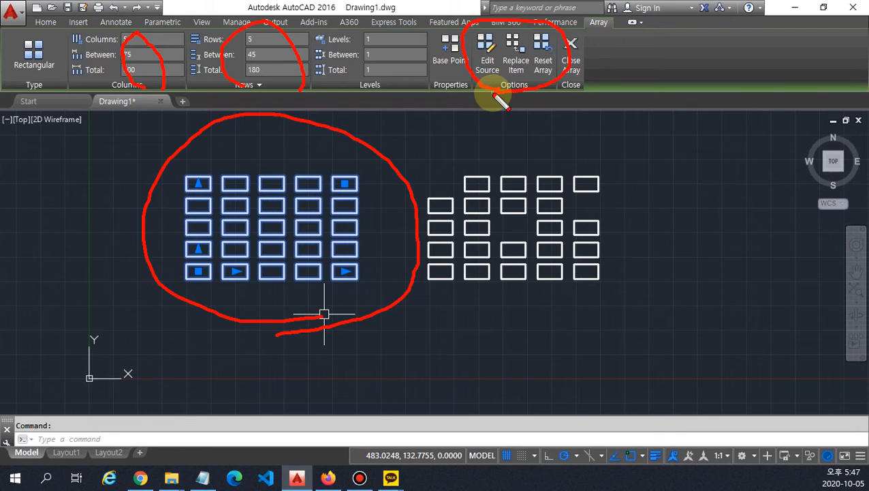
key("Escape")
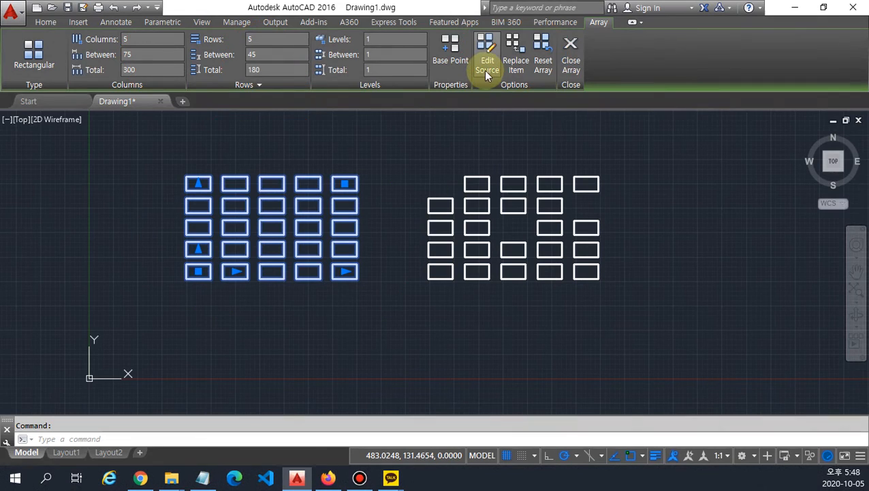
Open the associative array's source objects for editing, picking its lower-left rectangle as the item
left_click(487, 60)
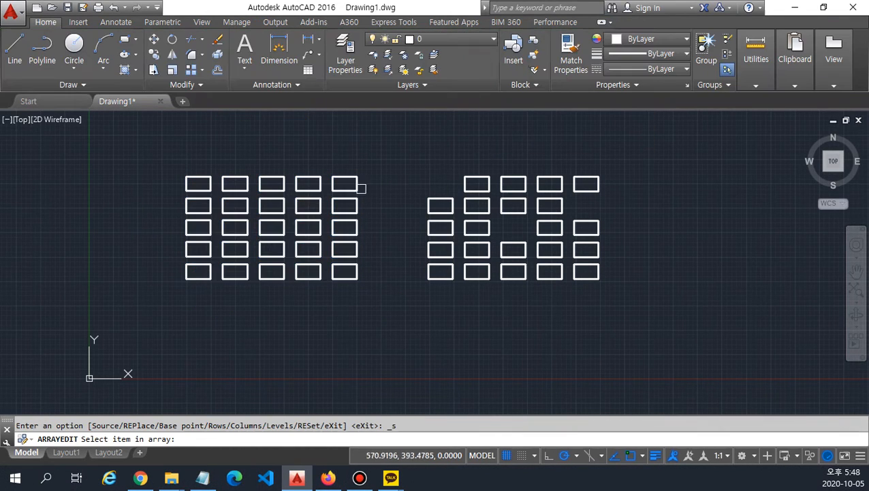
left_click(209, 271)
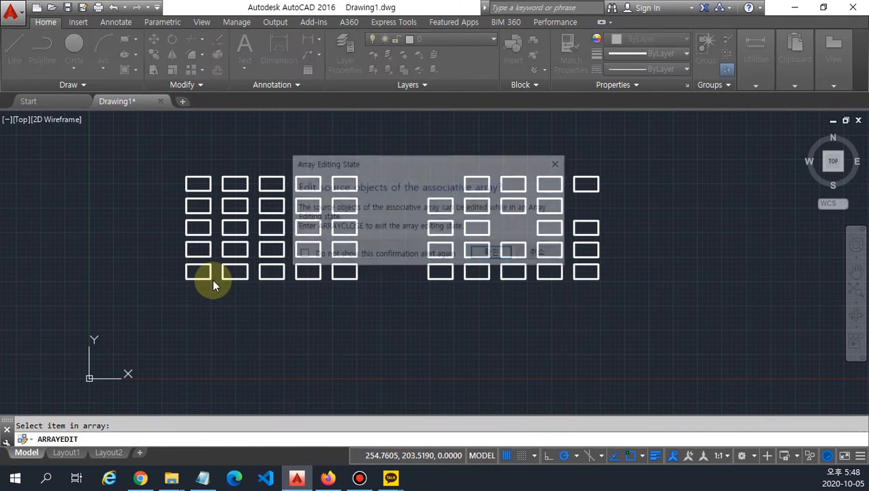
left_click(492, 254)
scroll(184, 271, "up", 7)
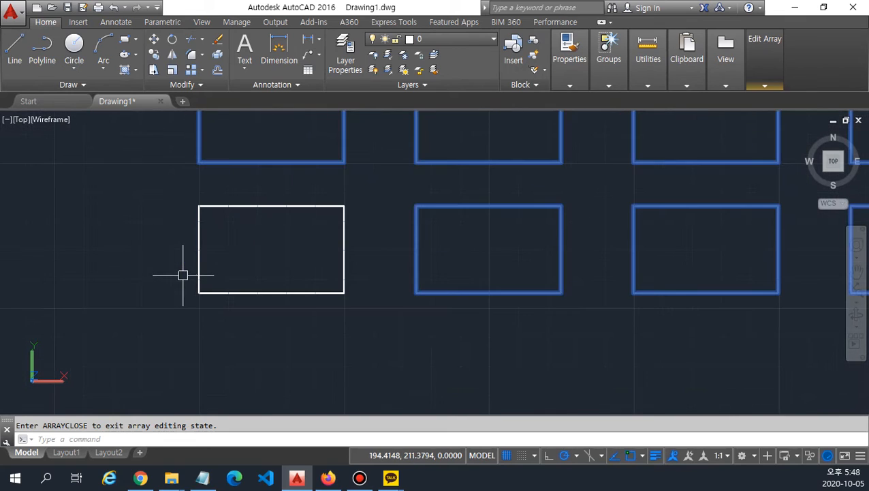
Draw a circle with a radius of about 14.3 centred on the source rectangle's upper-left corner
type("c")
key("Return")
left_click(198, 206)
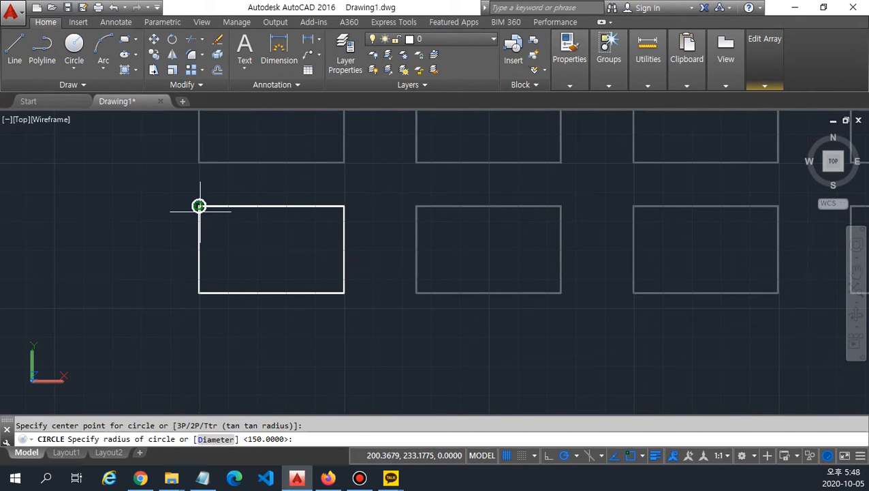
left_click(227, 234)
key("Return")
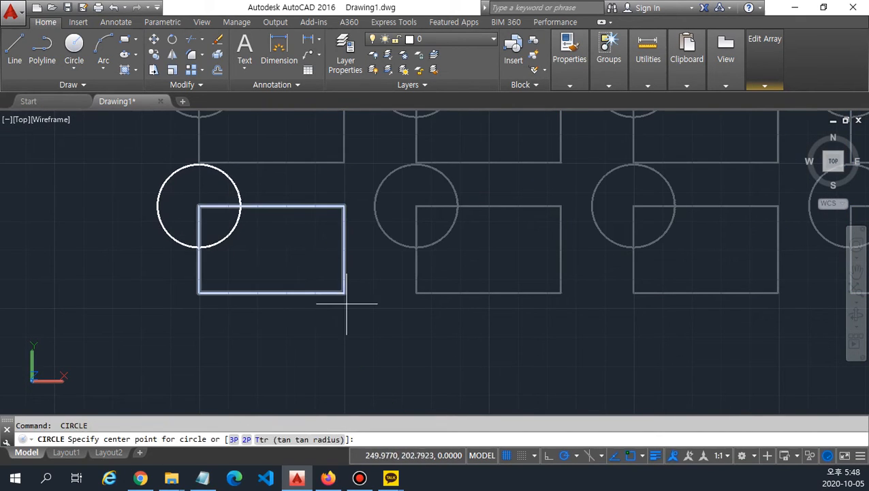
left_click(343, 293)
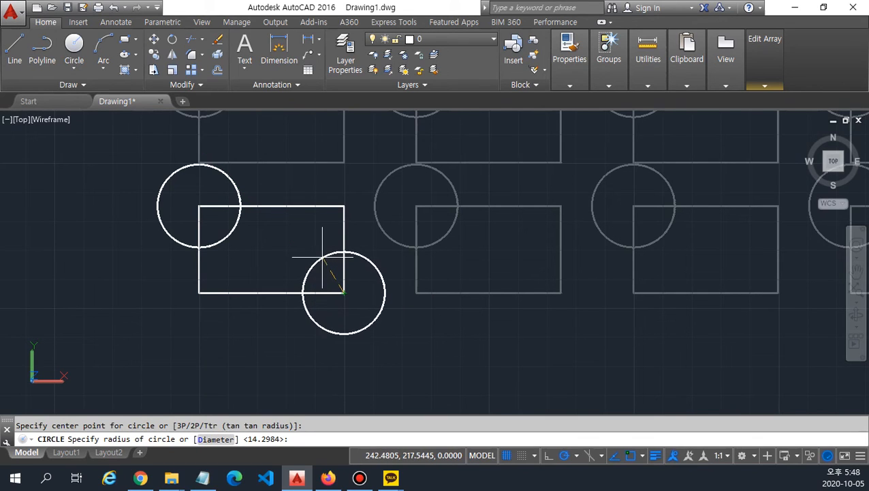
key("Escape")
Copy the circle from the source rectangle's upper-left corner to its lower-right corner
type("cp")
key("Return")
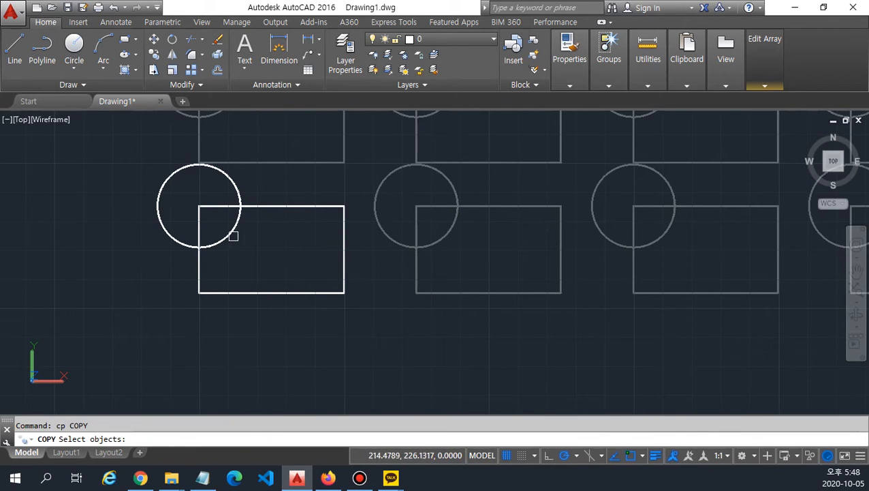
left_click(229, 235)
key("Return")
left_click(210, 206)
left_click(344, 293)
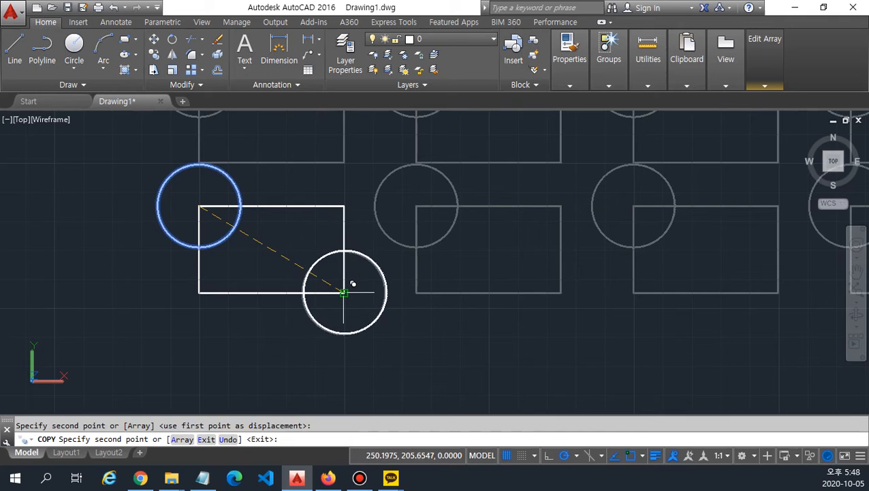
key("Return")
Trim the rectangle's edges inside both circles and the circle arcs inside the rectangle, leaving one continuous outline
type("tr")
key("Return")
key("Return")
left_click(353, 303)
left_click(323, 265)
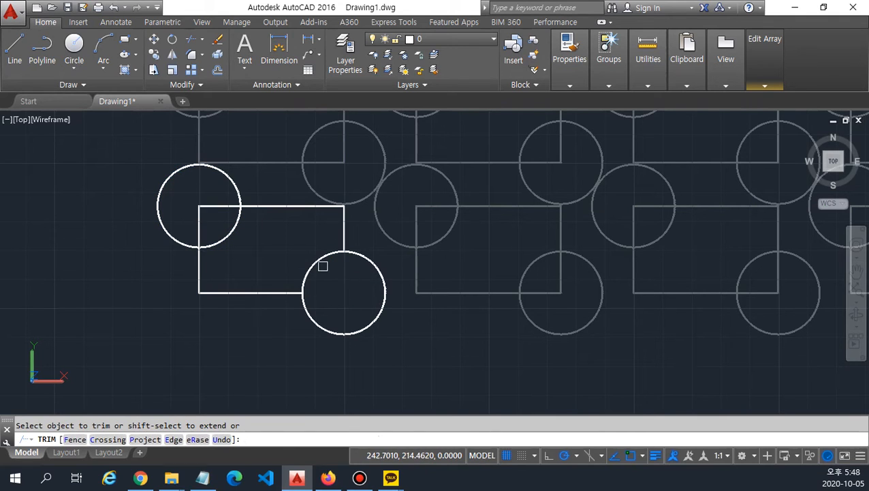
left_click(337, 284)
left_click(295, 252)
left_click(255, 245)
left_click(220, 228)
left_click(212, 223)
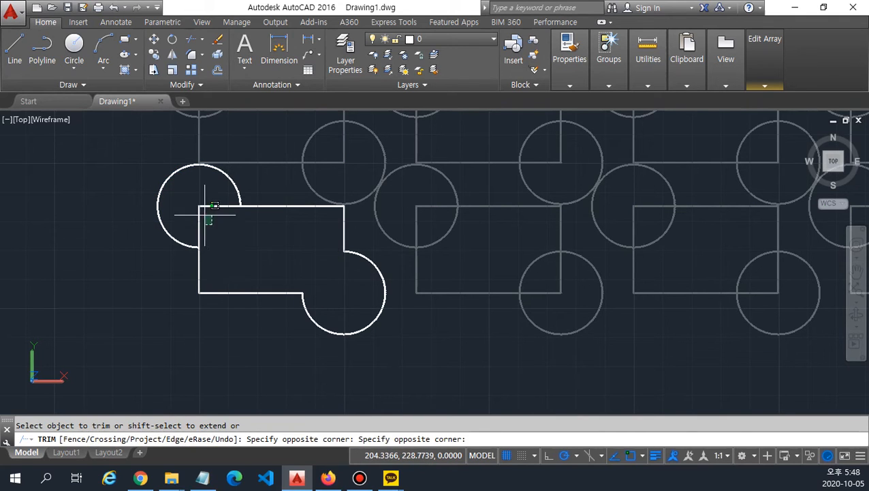
left_click(188, 199)
key("Return")
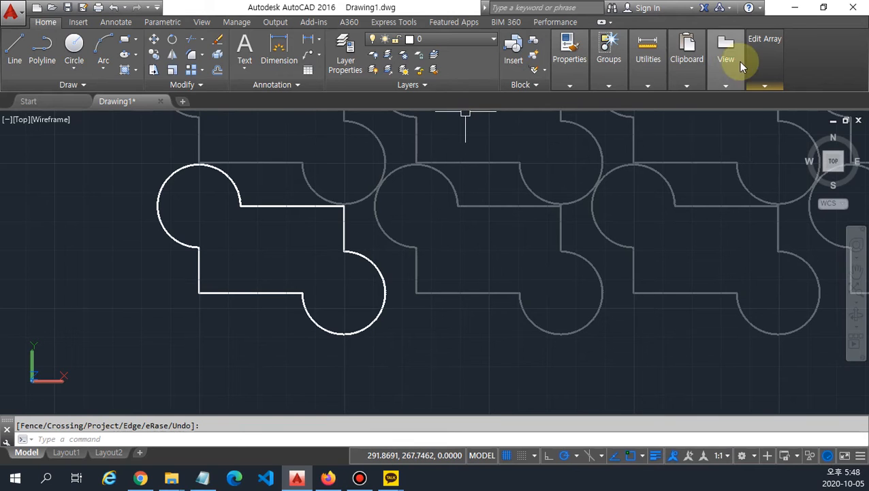
Save the source object changes to the associative array and leave the array editing state
mouse_move(770, 43)
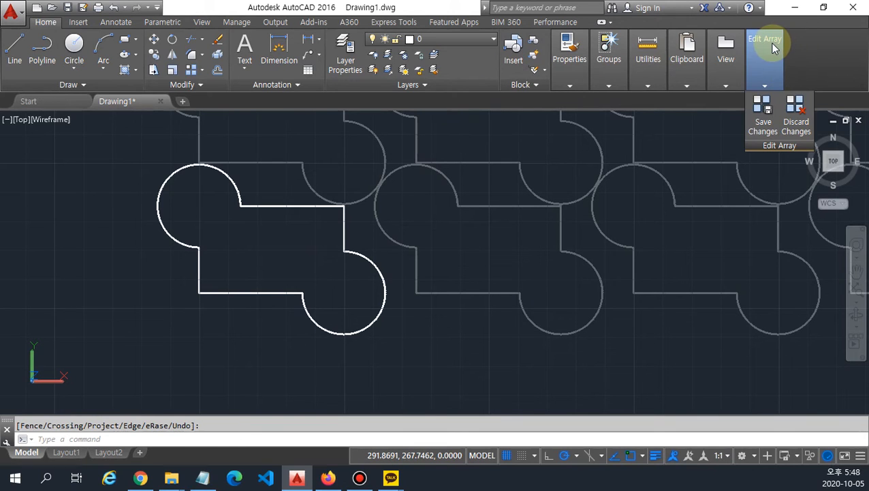
left_click(755, 126)
scroll(500, 194, "down", 4)
middle_click_drag(499, 194, 280, 353)
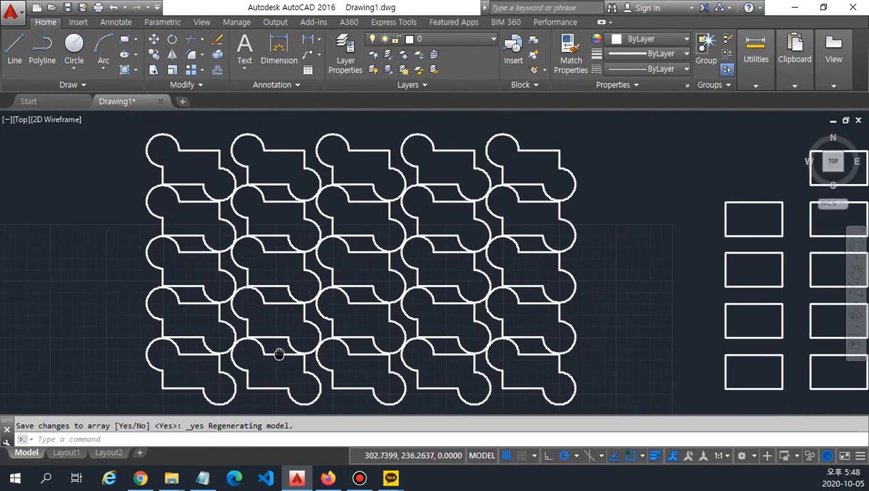
Select the reshaped associative array and set its column spacing to 100
left_click(368, 167)
left_click(359, 178)
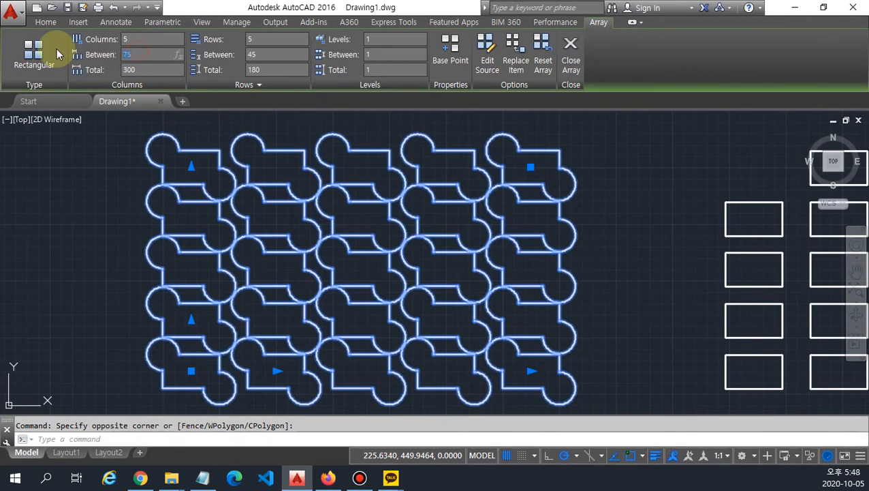
type("100")
key("Return")
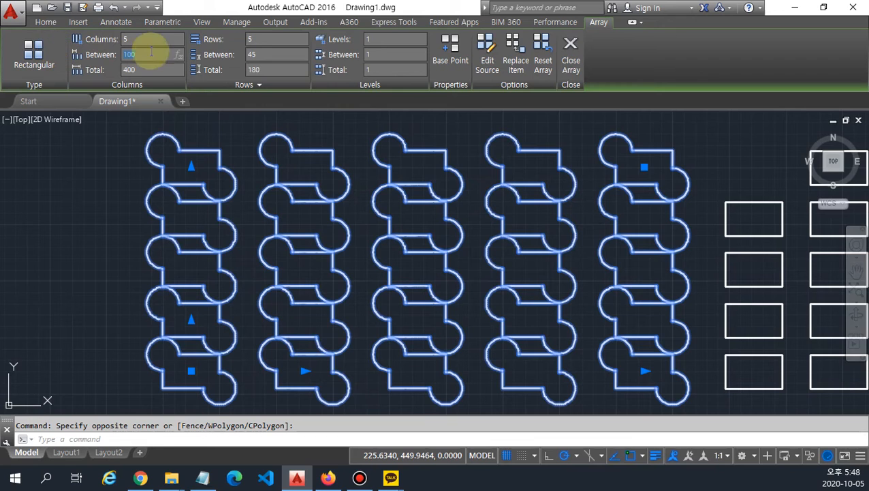
Try a row spacing of 50 for the reshaped array and finally set it to 75
left_click(266, 53)
type("50")
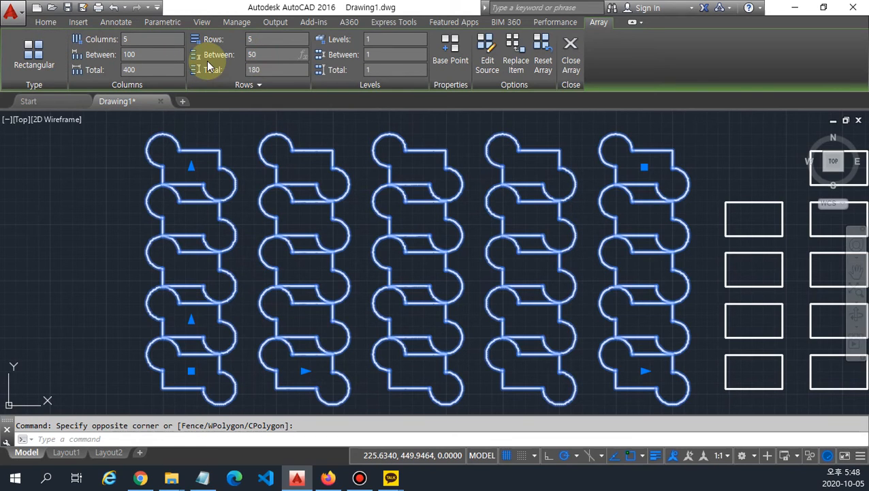
key("Return")
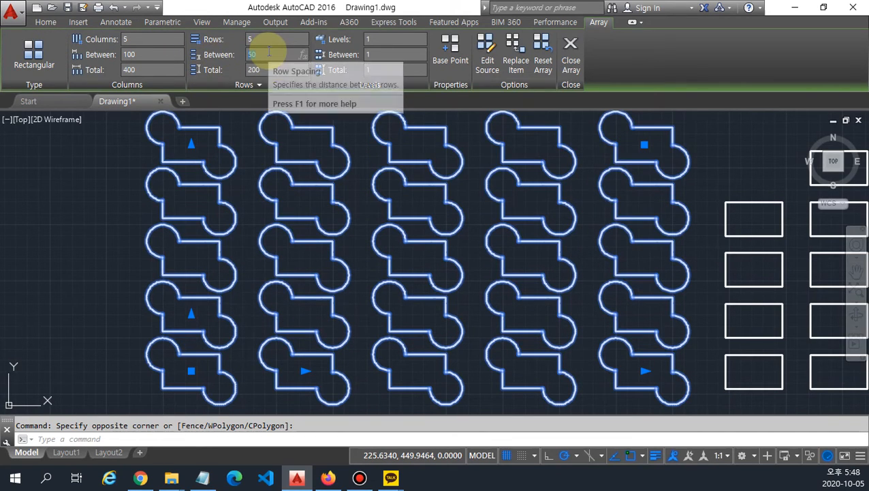
type("75")
key("Return")
scroll(417, 170, "down", 2)
middle_click_drag(417, 171, 287, 224)
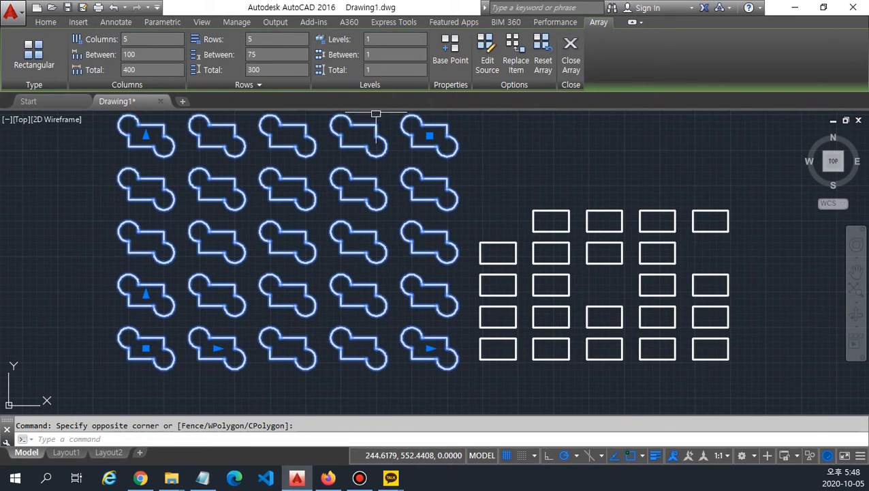
Finish editing the array and erase all the loose rectangles except the top one in the rightmost column
left_click(572, 52)
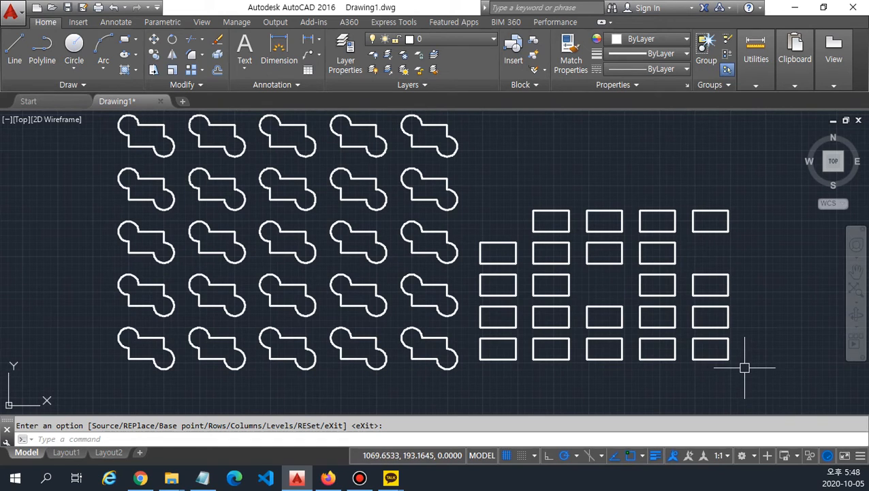
left_click(666, 368)
left_click(471, 159)
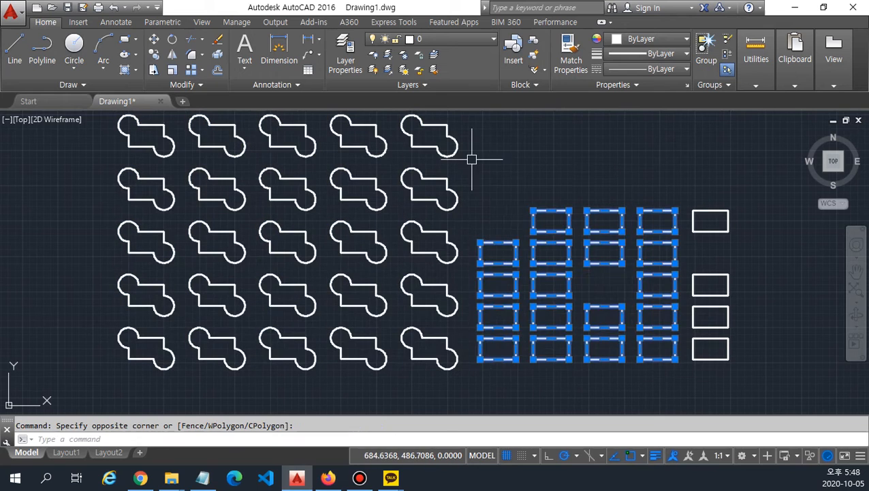
type("e")
key("Return")
left_click(715, 293)
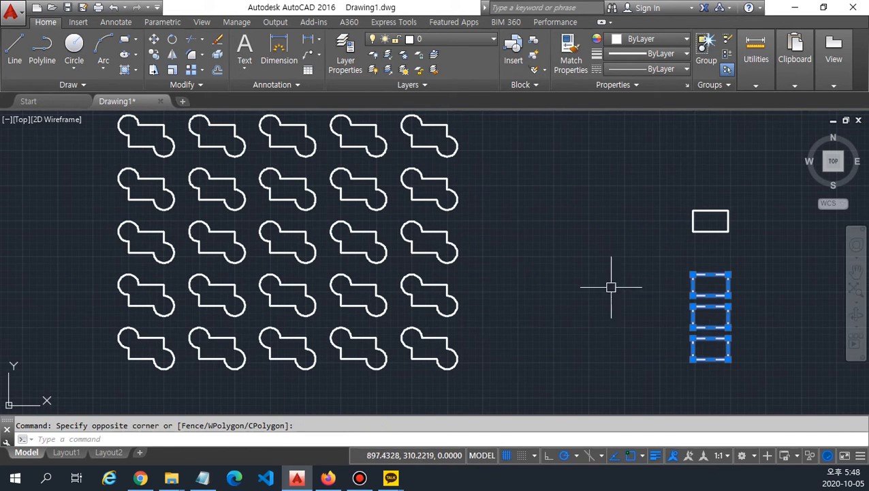
type("e")
key("Return")
Select the reshaped array, switch to the Notepad command list to review the eXplode(분해) entry, and return to AutoCAD
left_click(450, 235)
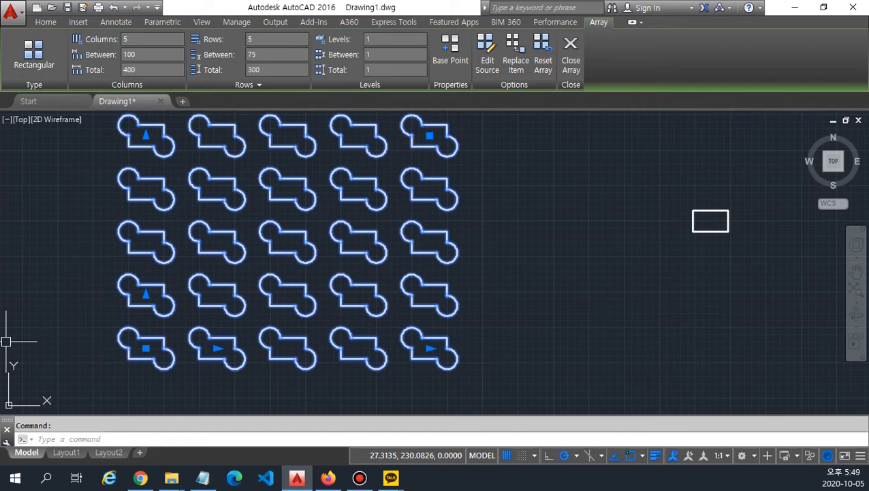
key("alt+Tab")
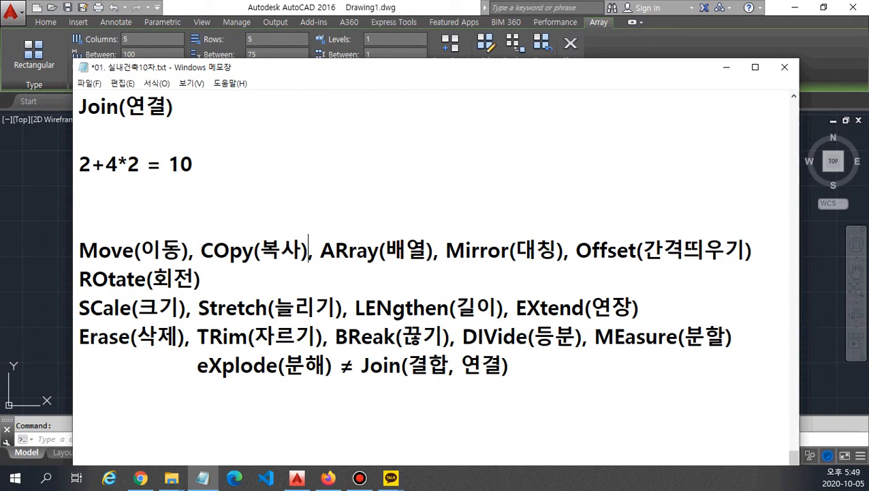
left_click_drag(188, 383, 348, 382)
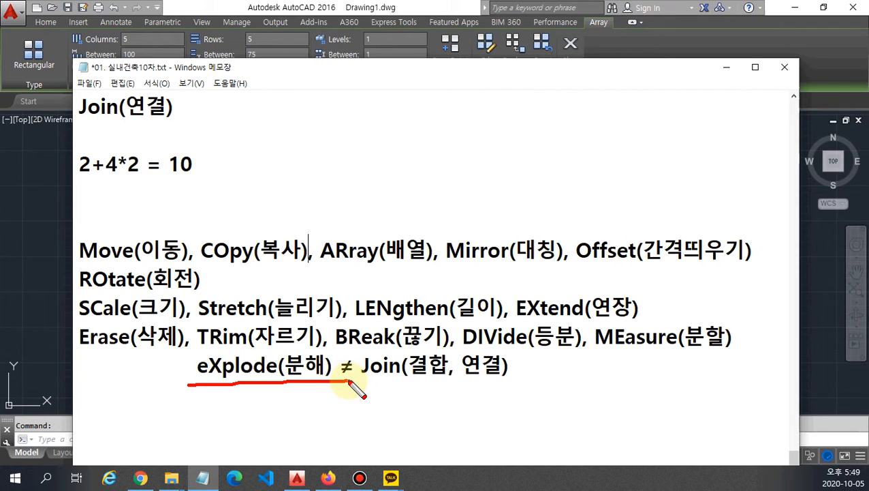
left_click_drag(192, 383, 338, 384)
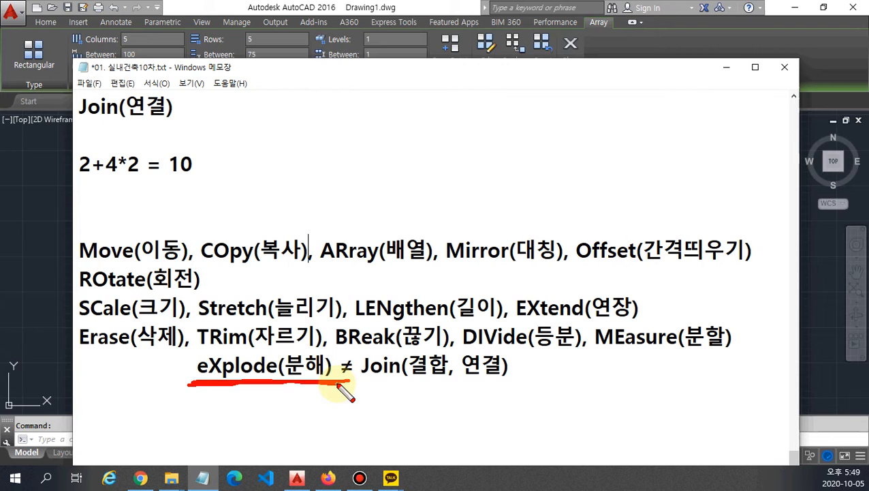
left_click(188, 6)
key("Escape")
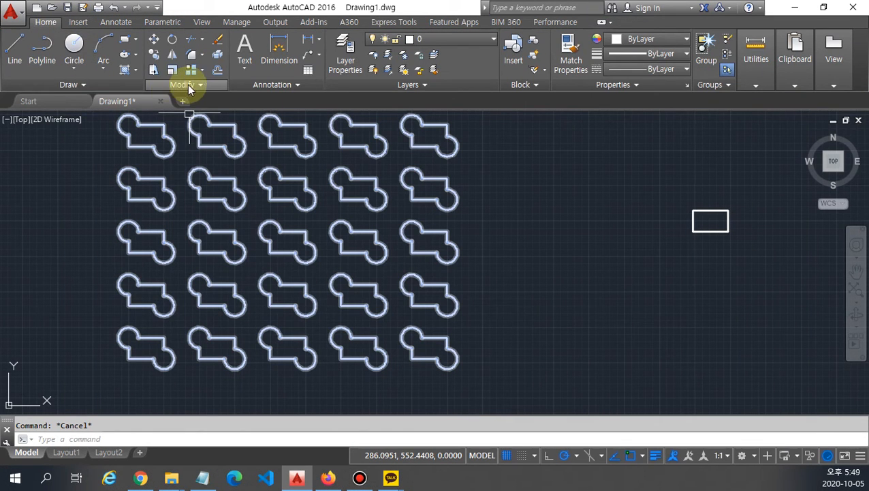
Explode the reshaped array and select one arc and one adjoining line of a copy in the last column
left_click(219, 56)
left_click(380, 223)
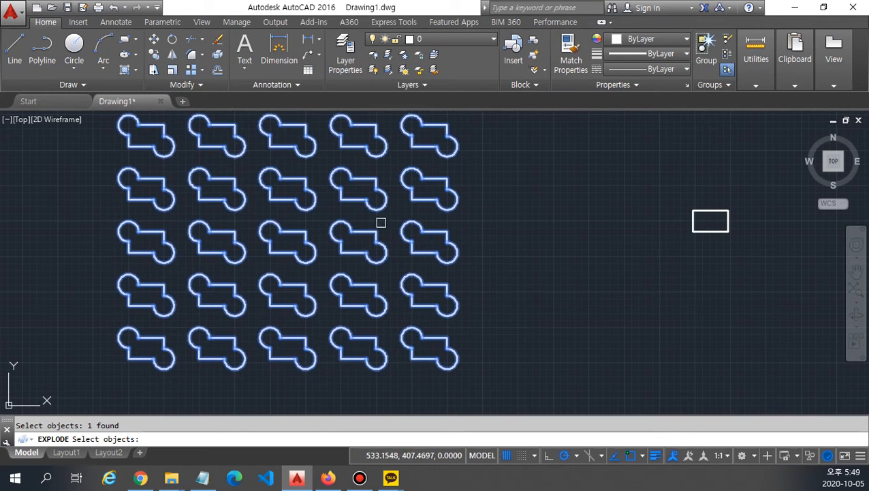
key("Return")
left_click(447, 251)
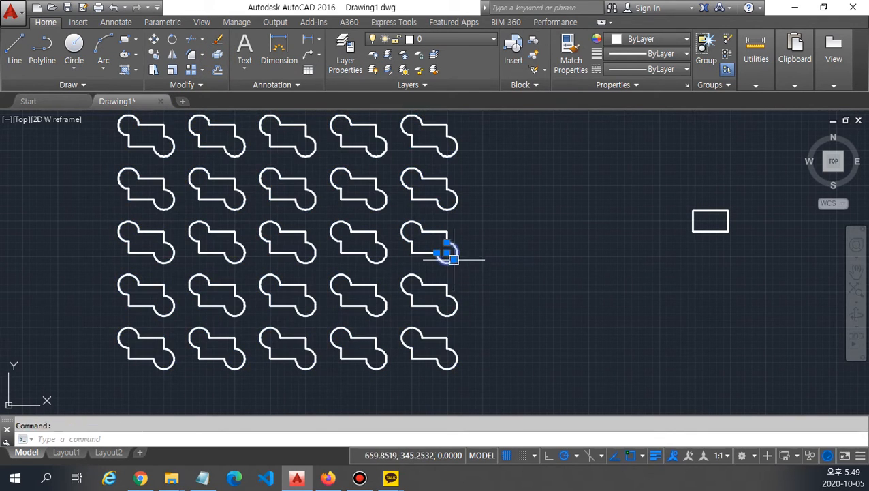
left_click(417, 253)
Erase all the exploded copies, finishing with the lower-left outline, and leave the single rectangle in the drawing
left_click(488, 370)
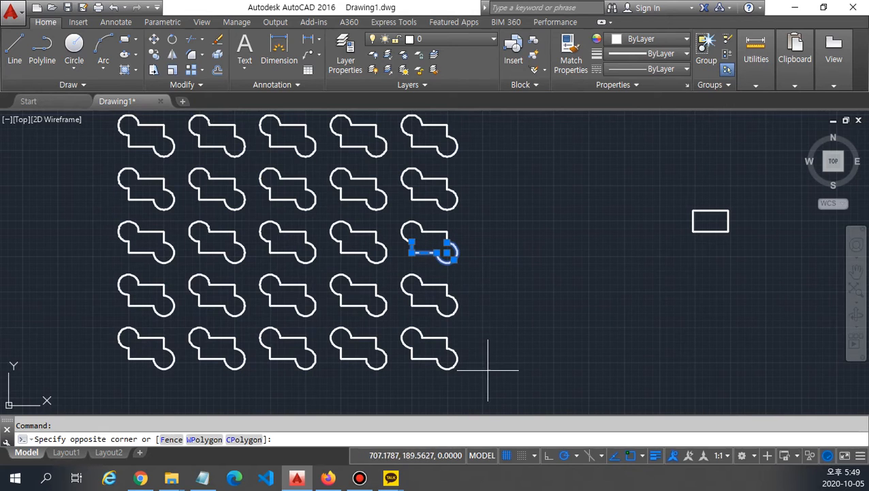
left_click(181, 118)
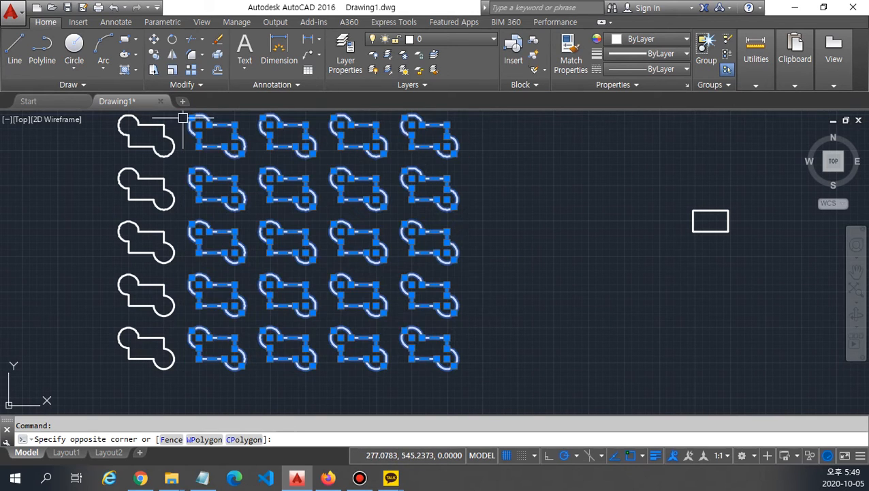
left_click(191, 317)
left_click(117, 116)
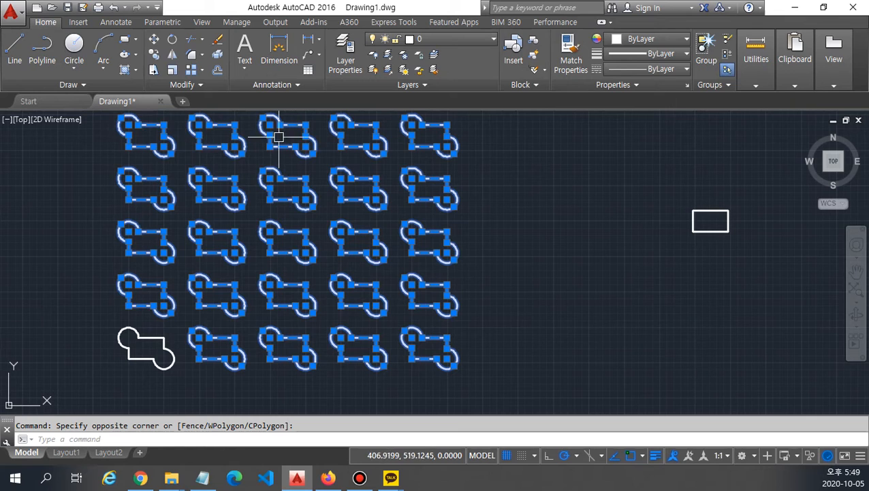
type("E")
key("Return")
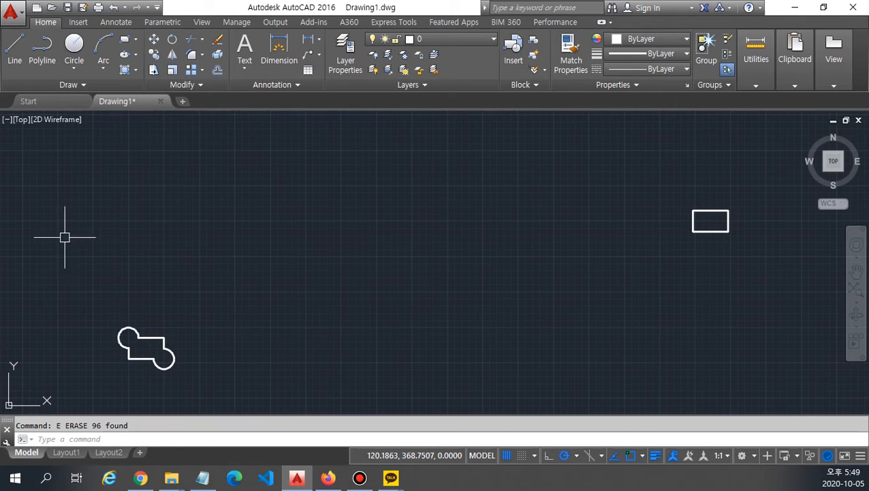
left_click(208, 382)
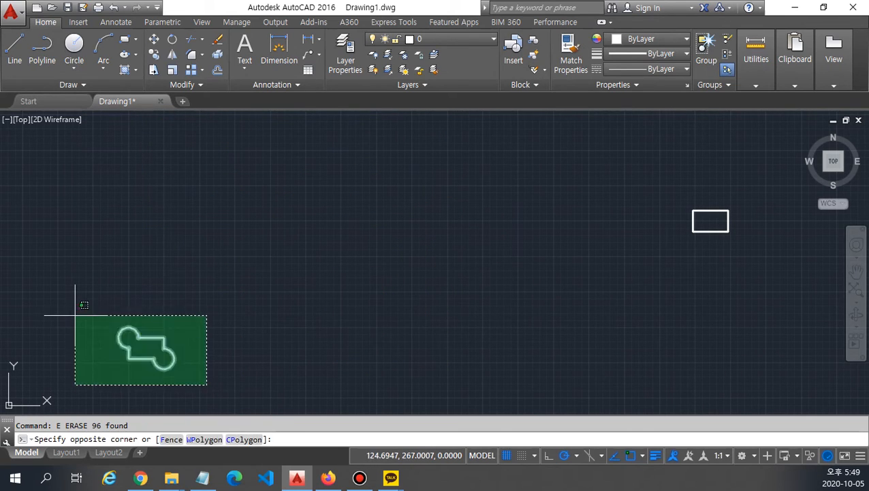
left_click(75, 315)
type("E")
key("Return")
Draw a circle with a radius of 150 to the right of the remaining rectangle
mouse_move(702, 268)
middle_mouse_down()
mouse_move(585, 290)
mouse_move(196, 329)
middle_mouse_up()
scroll(273, 296, "down", 2)
middle_click_drag(273, 296, 262, 236)
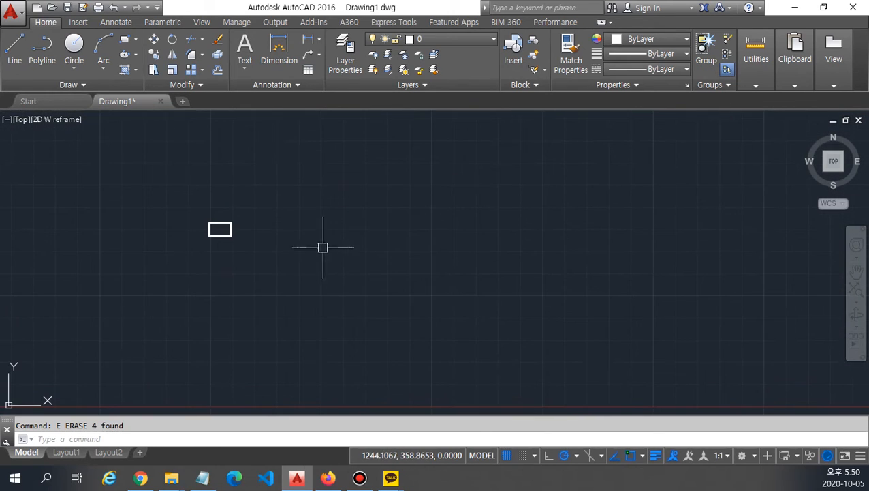
type("c")
key("Return")
left_click(369, 248)
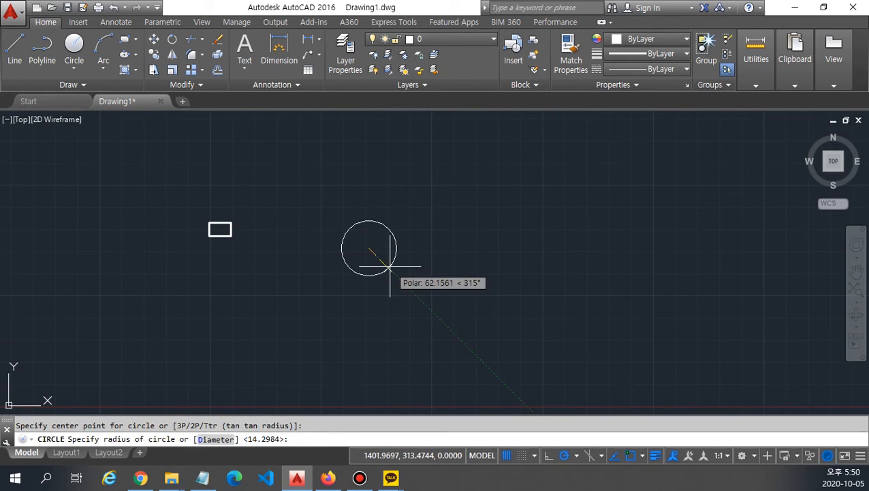
type("150")
key("Return")
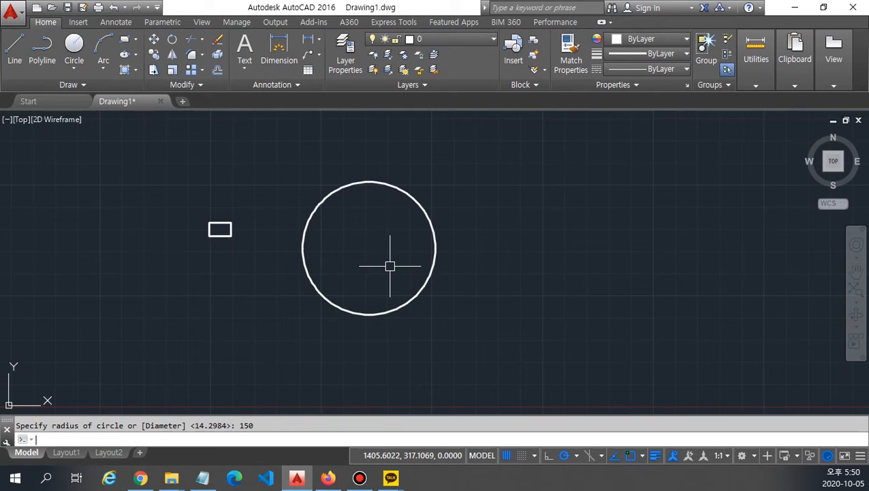
Move the rectangle from the midpoint of its bottom edge to the circle's top quadrant
type("m")
key("Return")
left_click(248, 272)
left_click(162, 185)
key("Return")
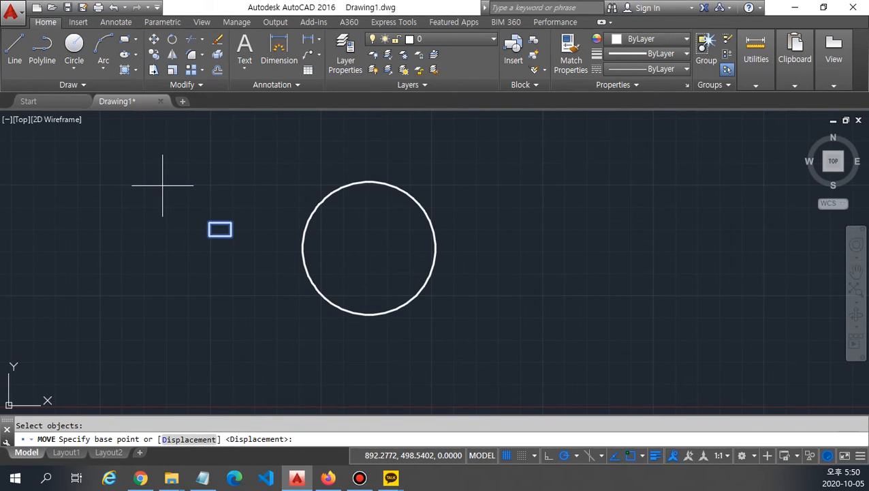
type("mid")
key("Return")
left_click(219, 235)
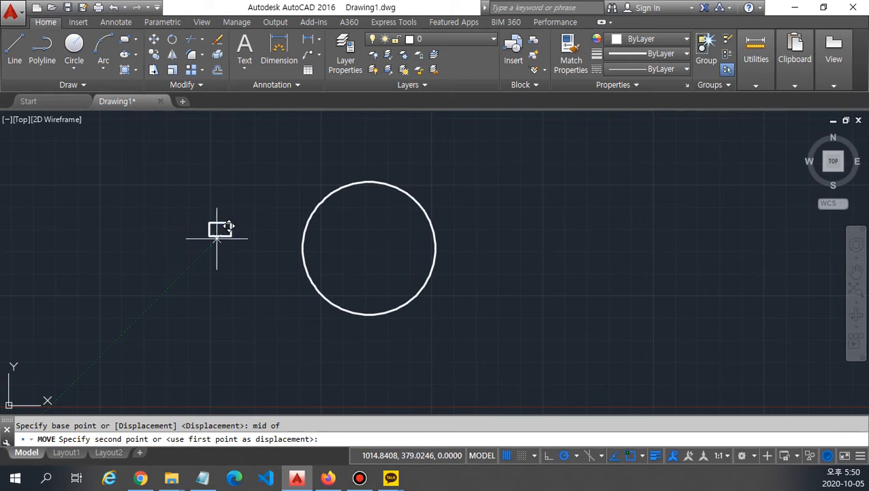
type("qua")
key("Return")
left_click(367, 182)
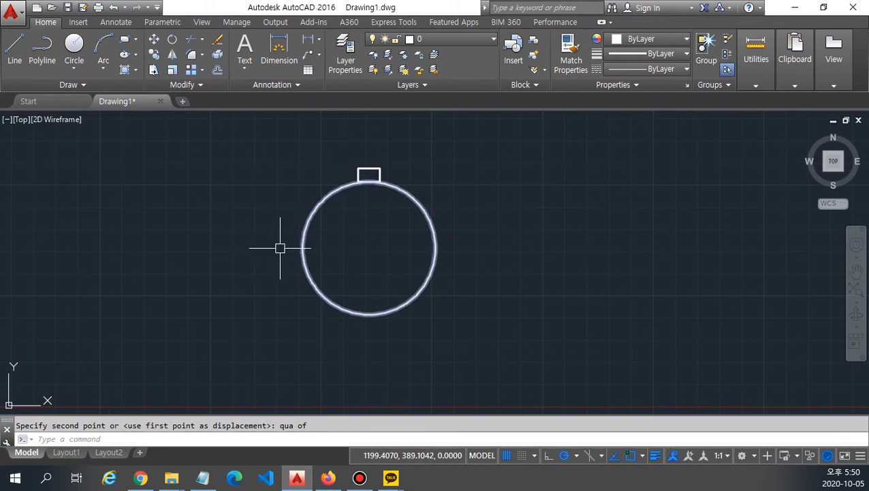
Create a polar array of the rectangle around the circle's center
scroll(361, 196, "up", 4)
scroll(361, 198, "down", 2)
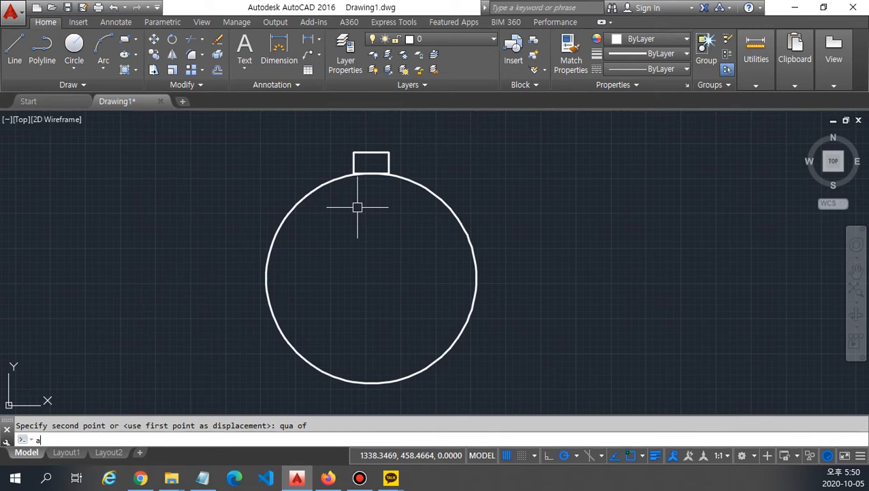
key("Return")
left_click(383, 162)
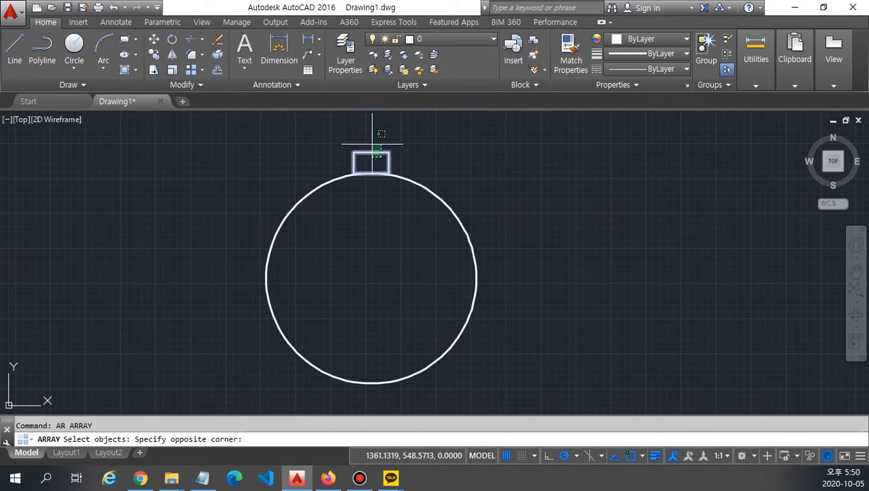
left_click(367, 141)
key("Return")
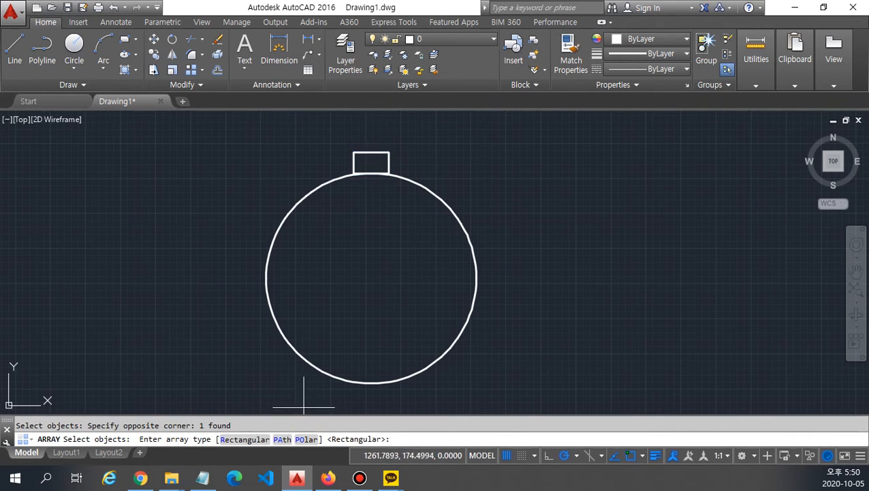
left_click(306, 439)
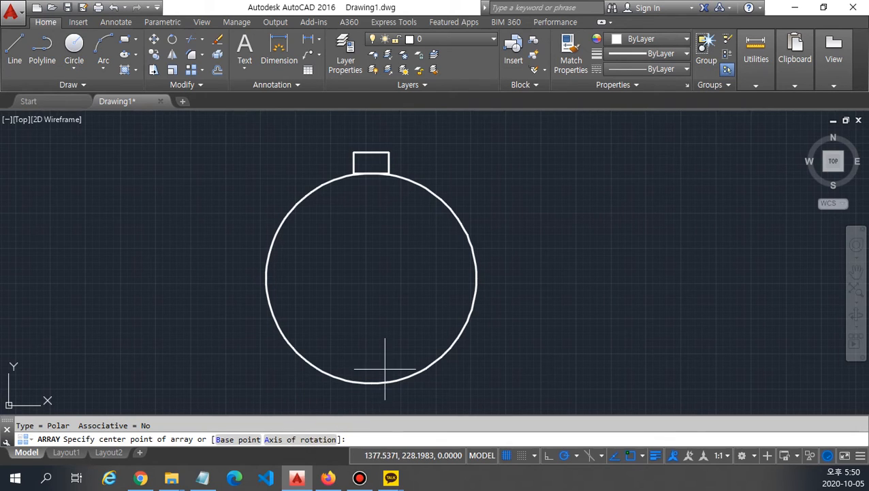
type("cen")
key("Return")
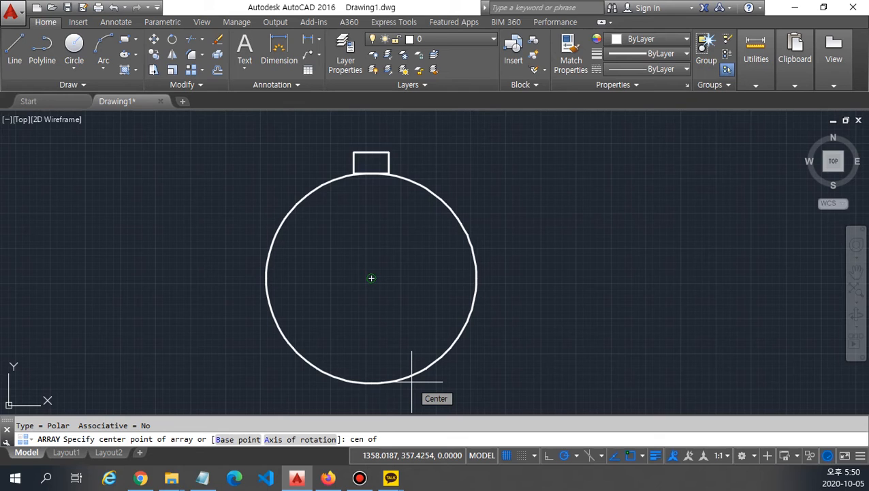
left_click(411, 381)
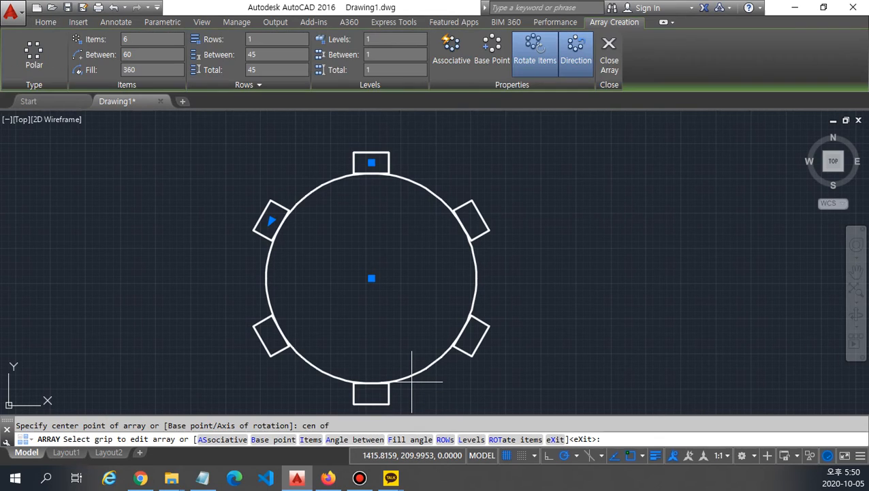
Set the polar array to 12 items and finish the array
left_click(140, 39)
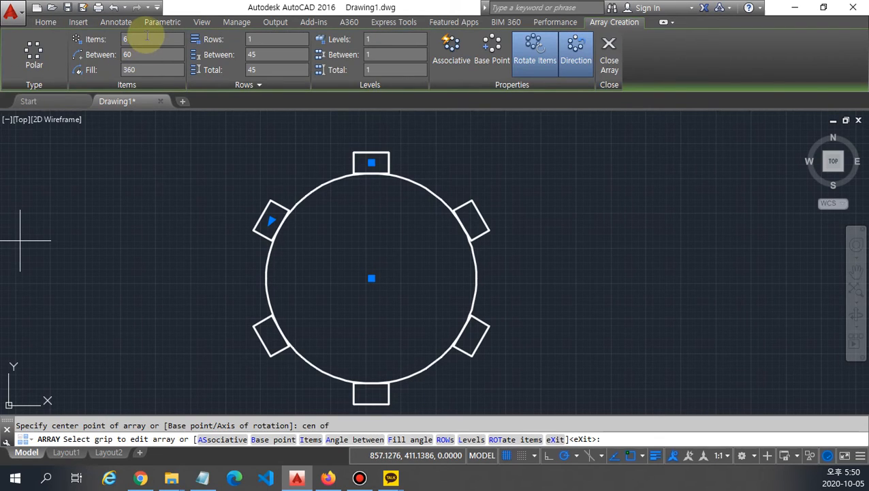
type("12")
key("Return")
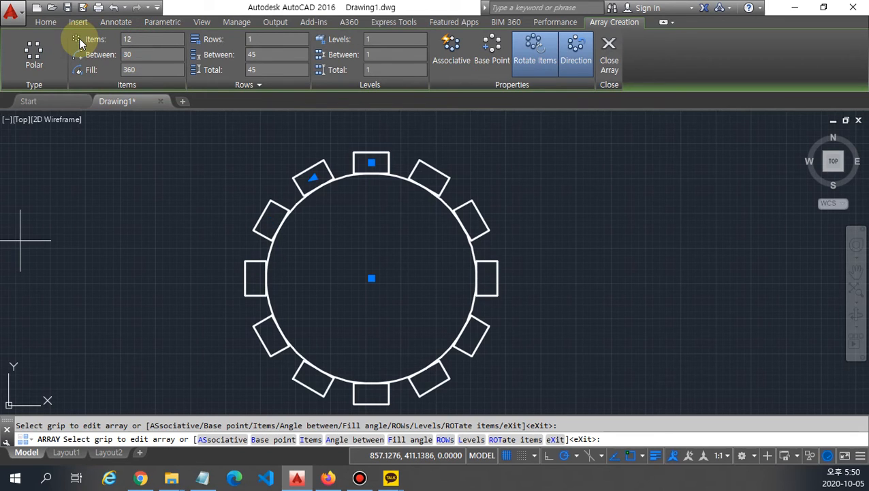
left_click(139, 55)
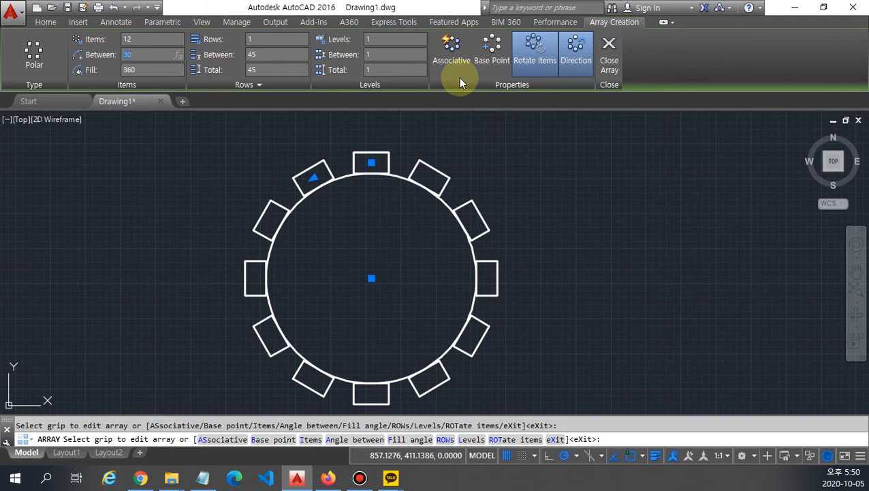
left_click(608, 51)
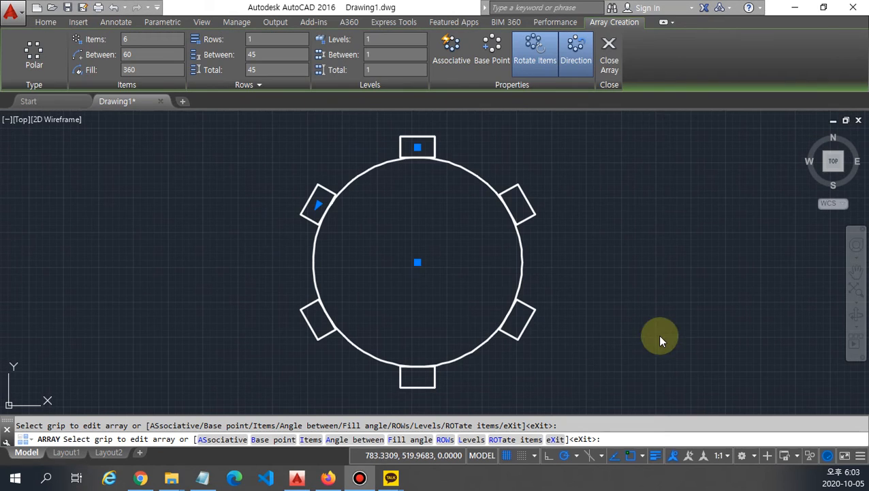
Leave the array command and erase the circle with all its surrounding rectangles
left_click(577, 373)
key("Escape")
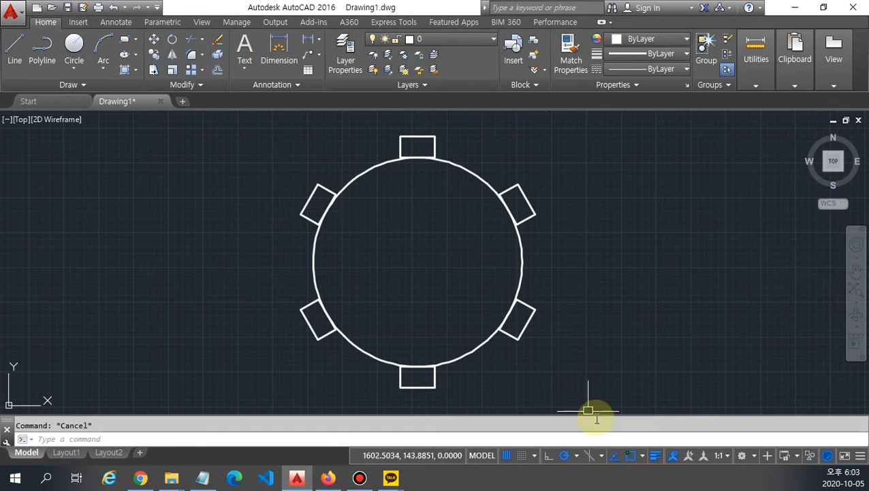
left_click(584, 391)
left_click(229, 128)
type("e")
key("space")
Create a new layer named cen and set its color to red (color index 1)
type("z")
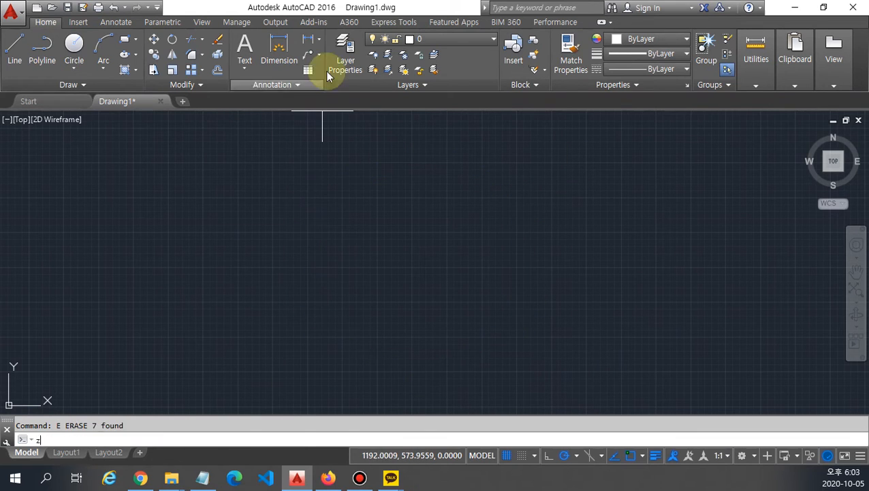
key("space")
type("a")
key("space")
type("la")
key("space")
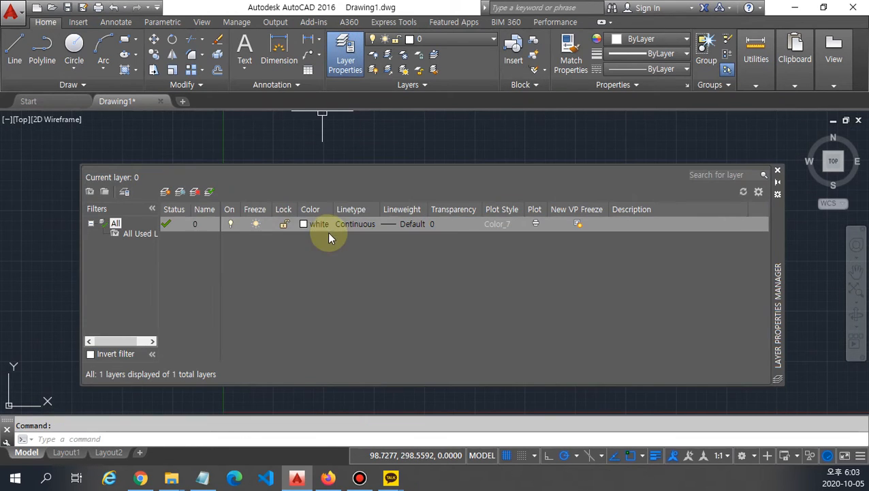
left_click(165, 191)
type("cen")
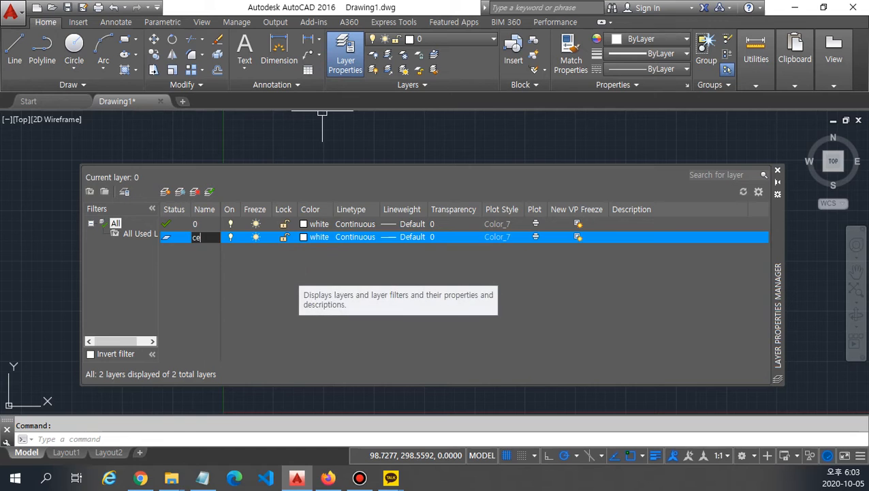
left_click(316, 236)
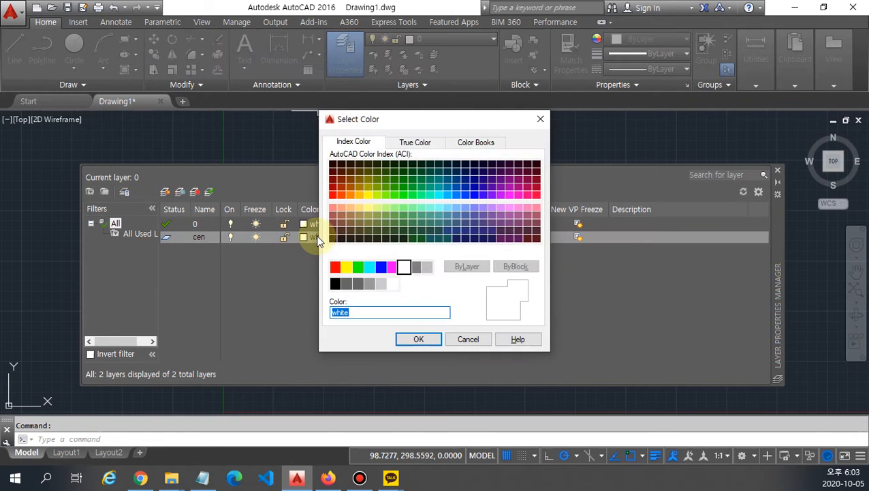
type("1")
key("Return")
Load the CENTER2 linetype, assign it to the cen layer and close the layer manager
left_click(340, 237)
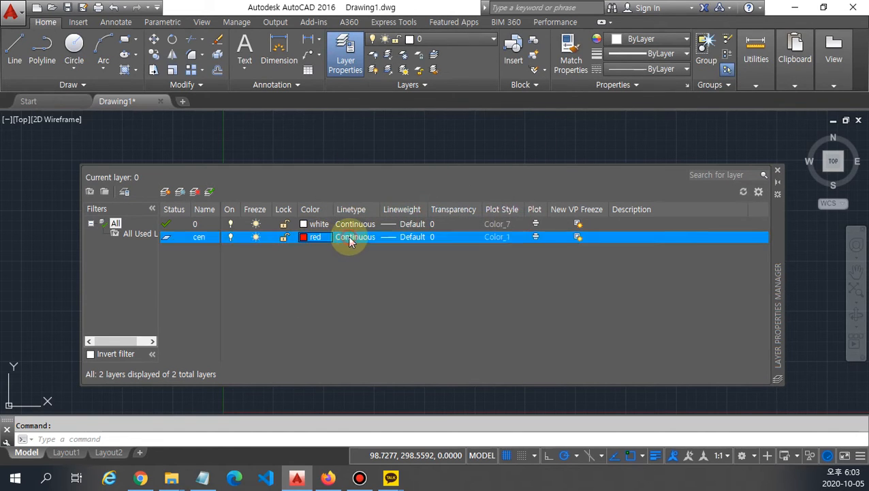
left_click(341, 237)
left_click(454, 301)
left_click(368, 253)
key("c")
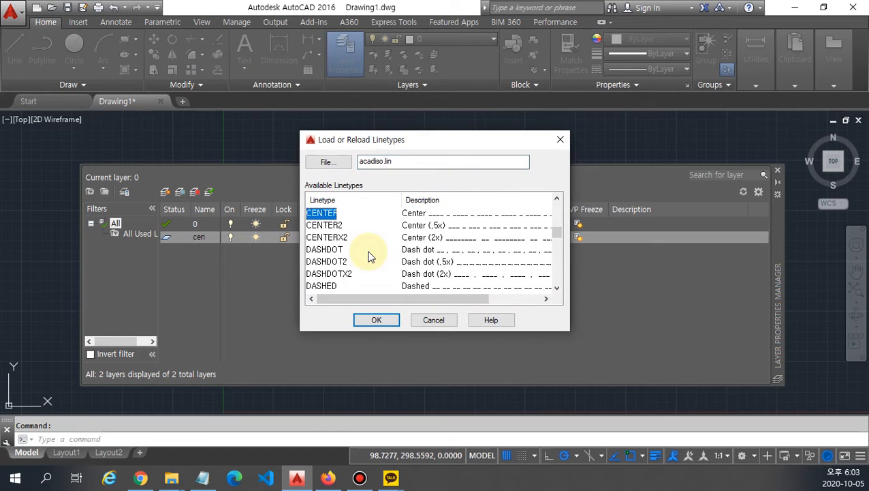
double_click(330, 225)
left_click(326, 201)
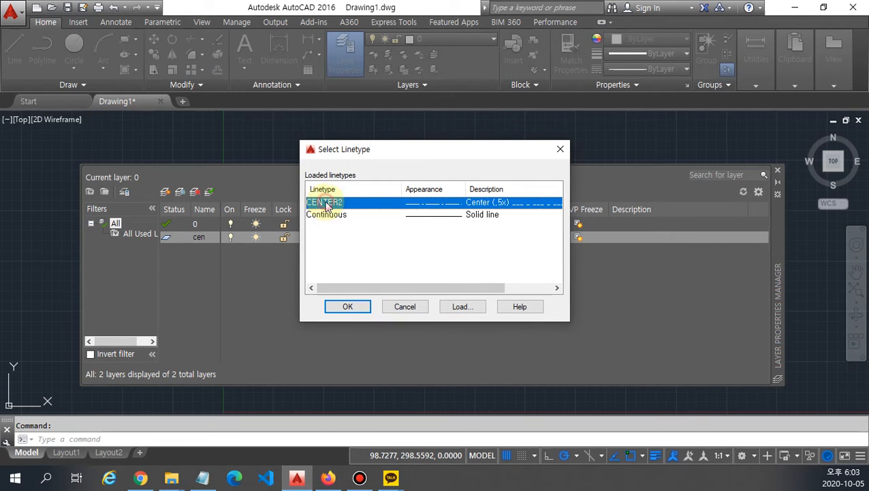
left_click(345, 307)
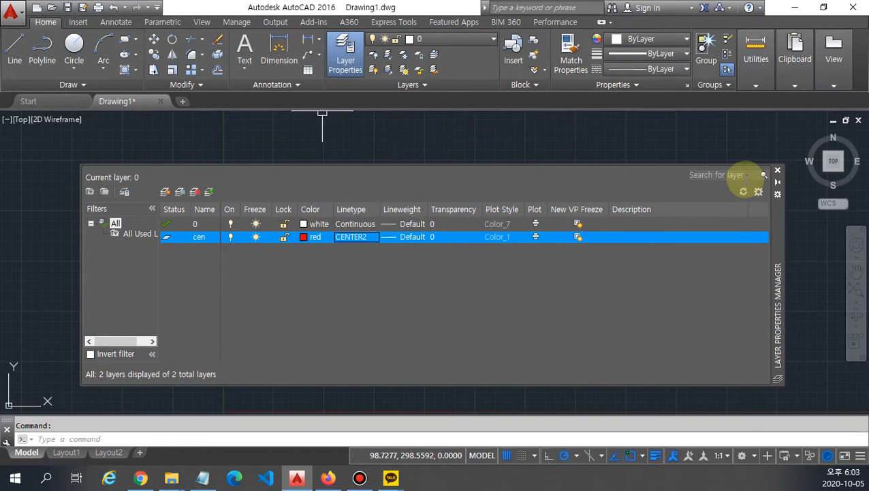
left_click(778, 170)
Start a construction line with the whole drawing in view and choose a polar tracking angle increment
type("z")
key("Return")
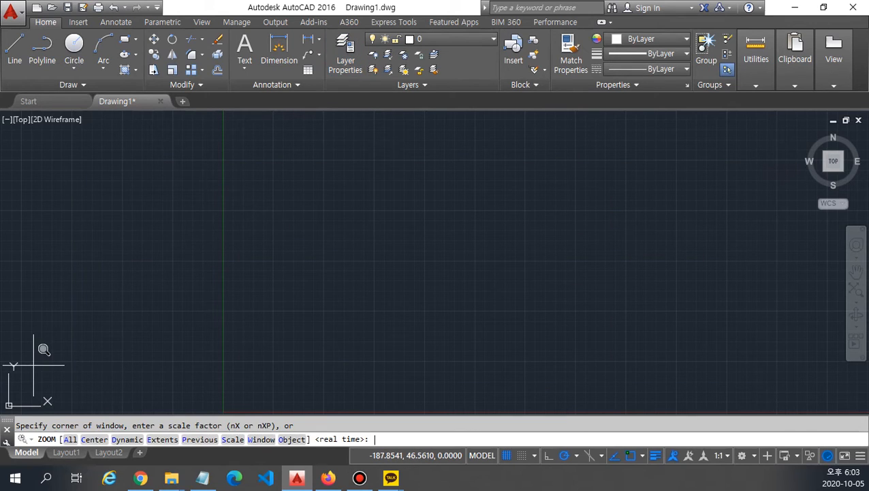
type("a")
key("Return")
type("xl")
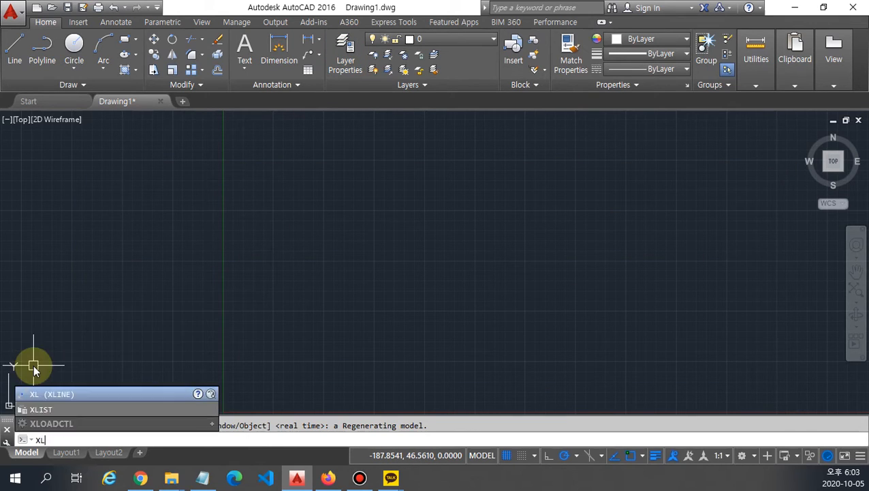
key("Return")
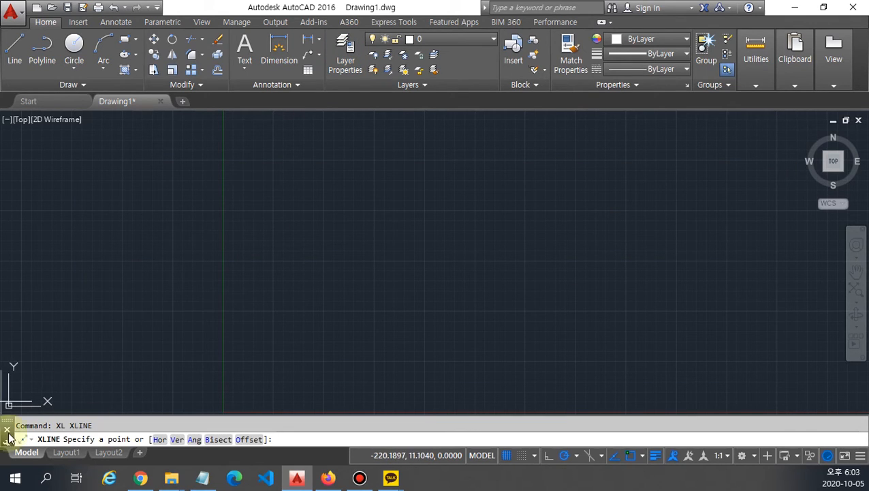
left_click(575, 456)
left_click(577, 342)
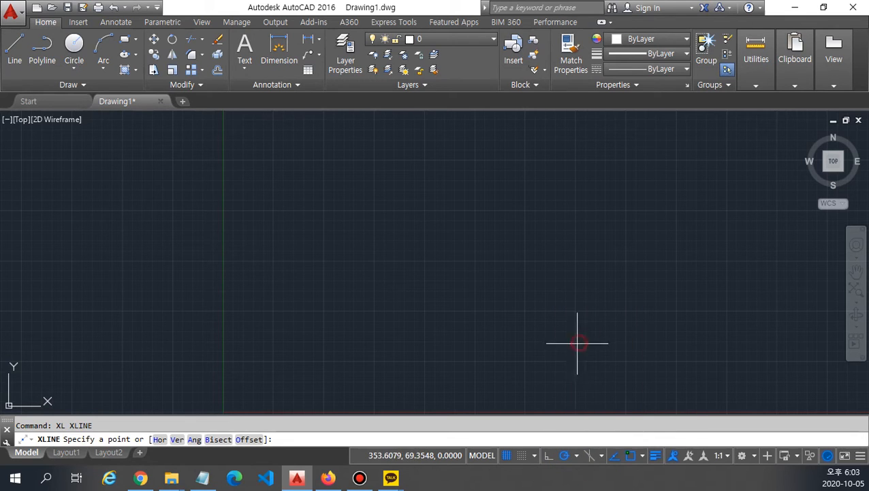
Draw four construction lines through one common point: horizontal, vertical, and at 30° and 150°
left_click(440, 249)
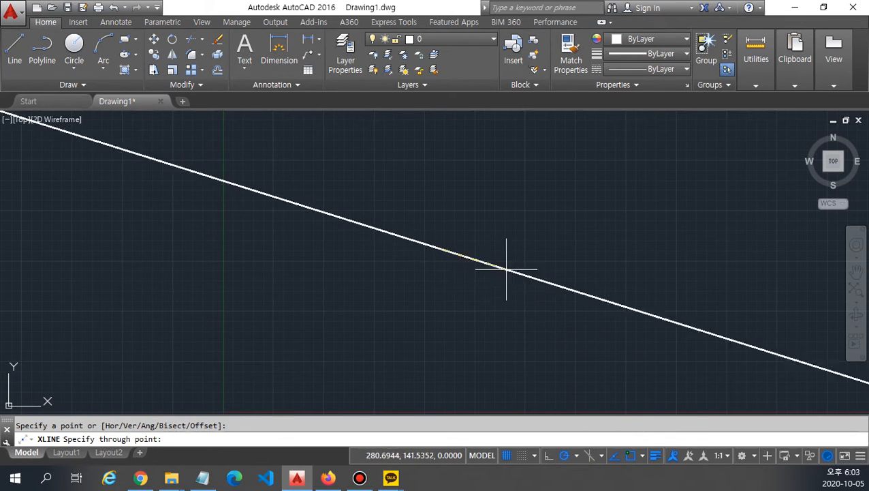
left_click(524, 248)
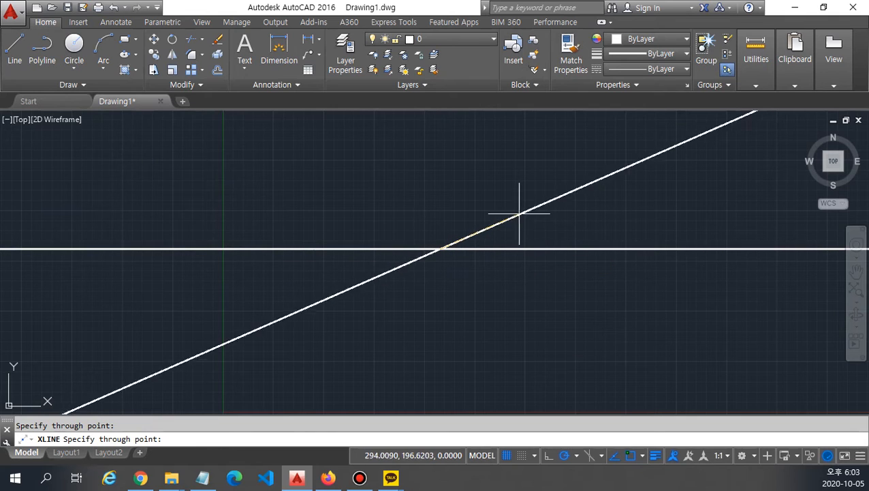
left_click(518, 213)
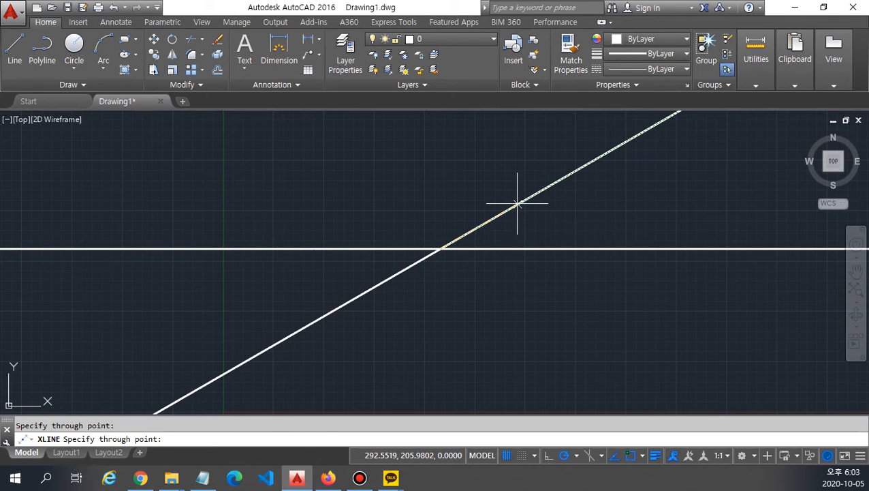
left_click(438, 204)
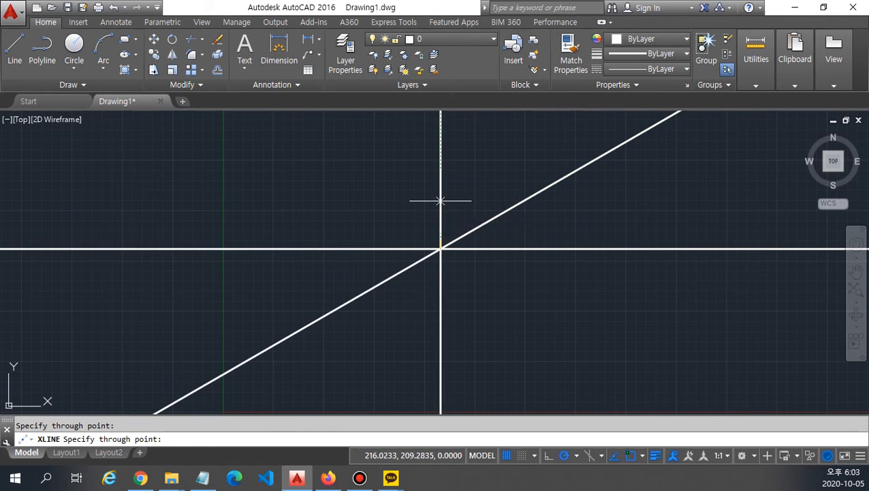
left_click(383, 218)
key("Return")
Put all four construction lines on the cen layer and clear the selection
left_click(467, 300)
left_click(392, 192)
left_click(409, 39)
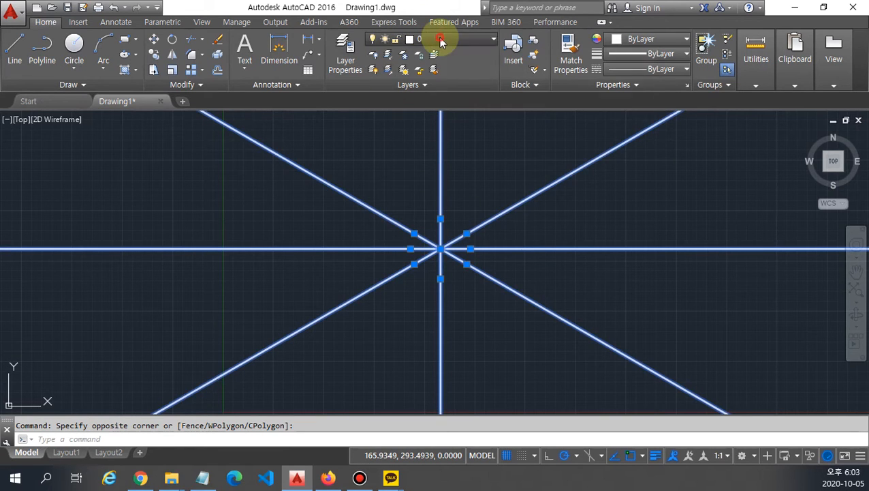
left_click(443, 69)
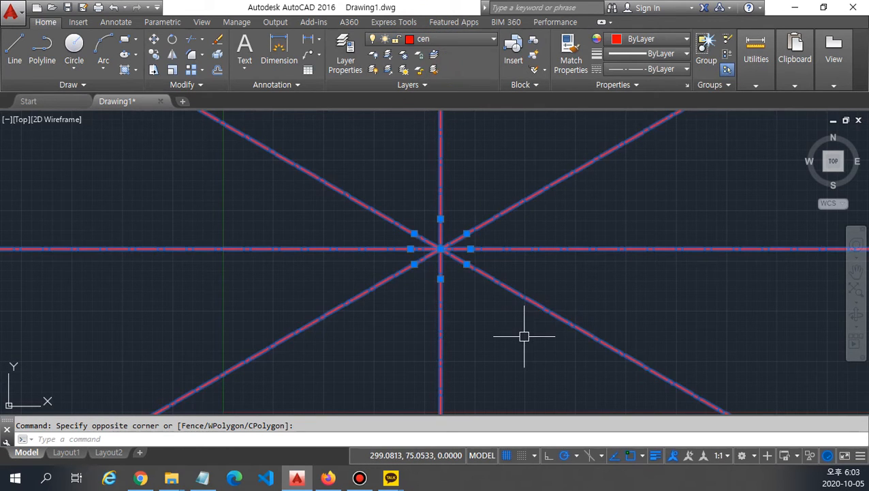
key("Escape")
Make cen the current layer
scroll(436, 289, "up", 2)
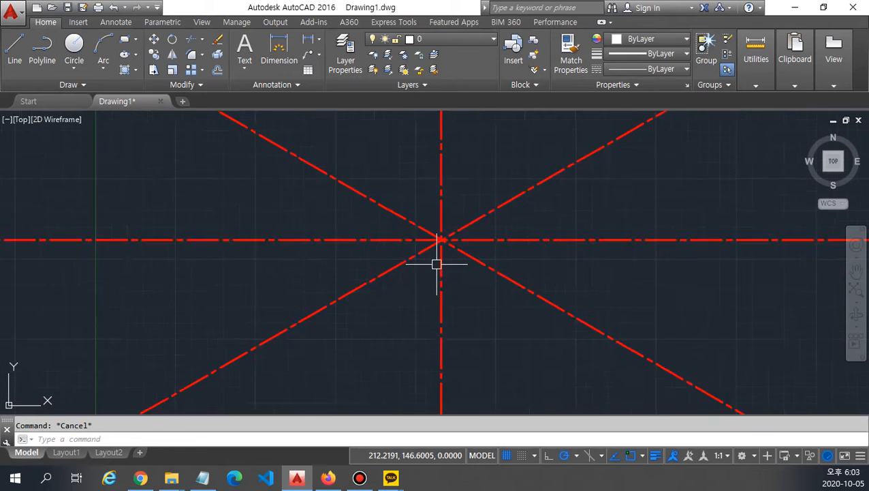
left_click(466, 41)
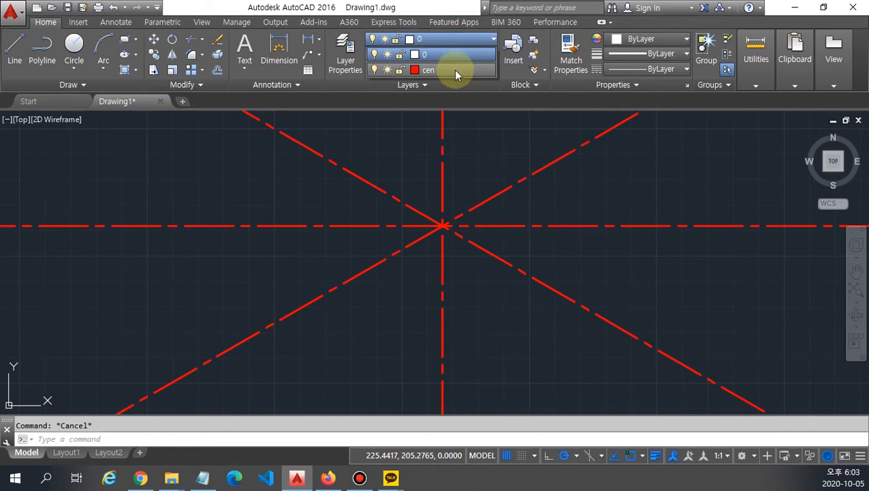
left_click(454, 69)
Draw a circle of radius 20 centered on the intersection of the construction lines
type("c")
key("Return")
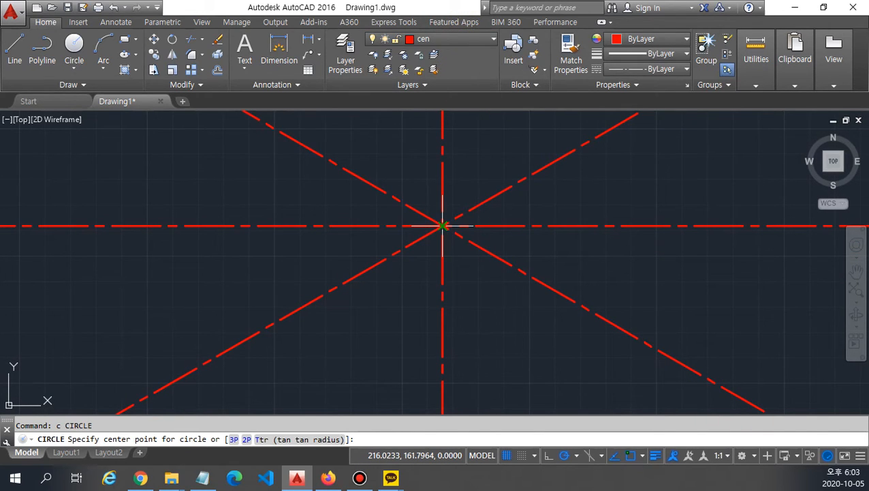
left_click(442, 225)
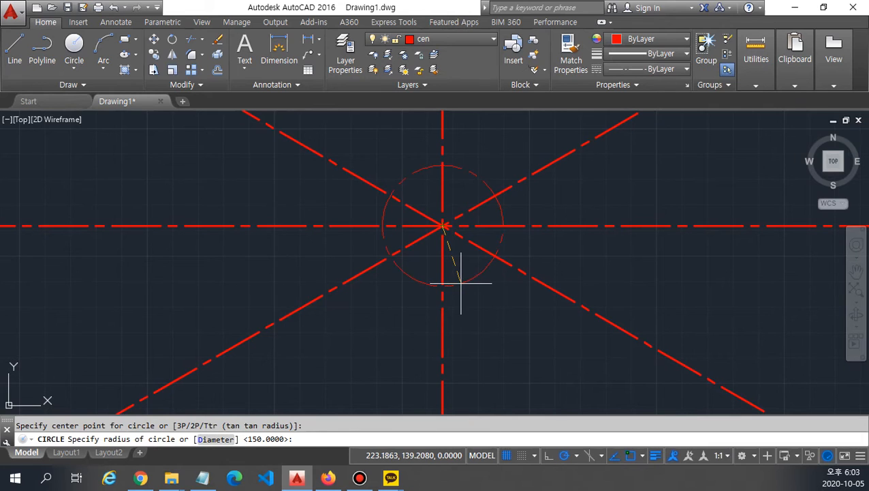
type("20")
key("Return")
Start a second circle centered on the same intersection of the construction lines
type("c")
key("Return")
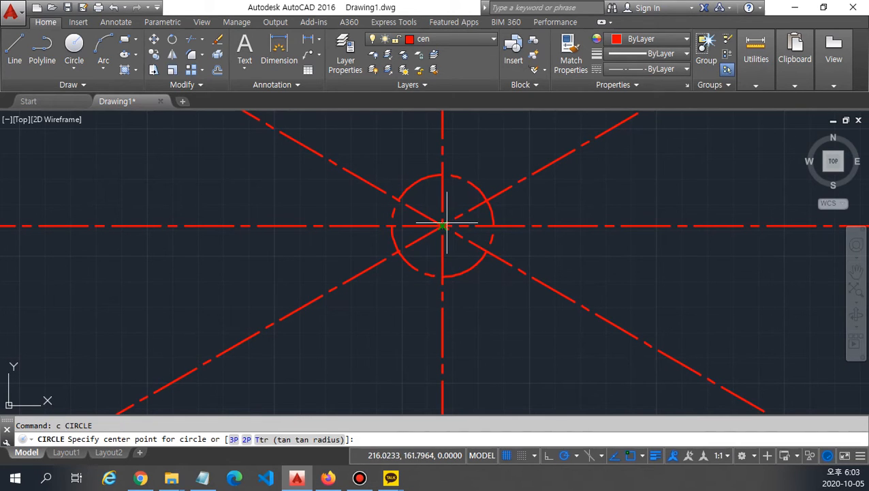
left_click(446, 223)
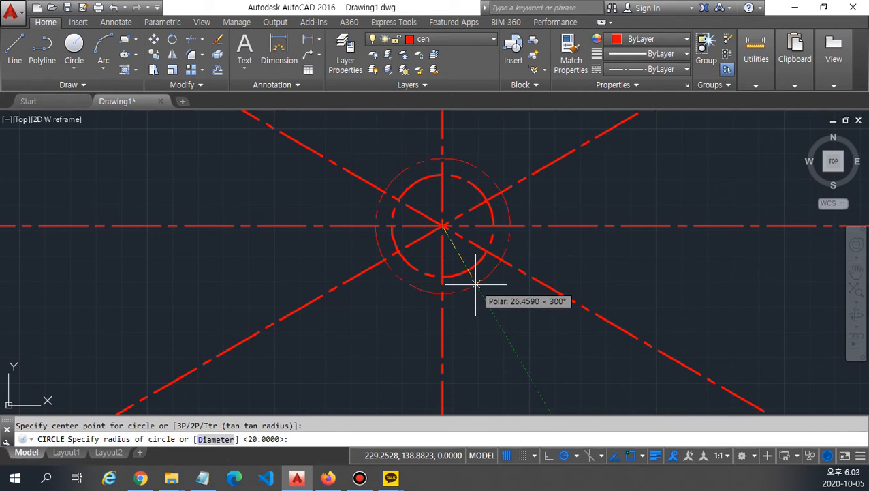
Complete the concentric centre-line circle with a radius of 40 and make layer 0 current
key("Return")
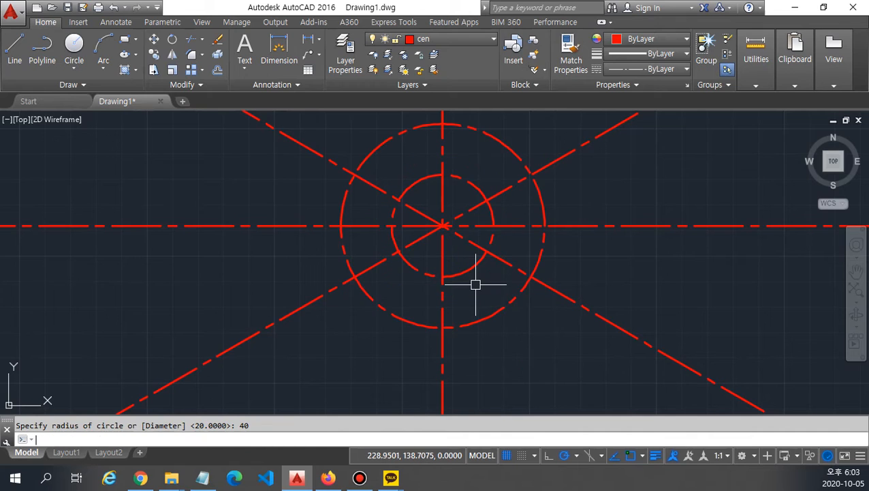
left_click(457, 41)
left_click(446, 54)
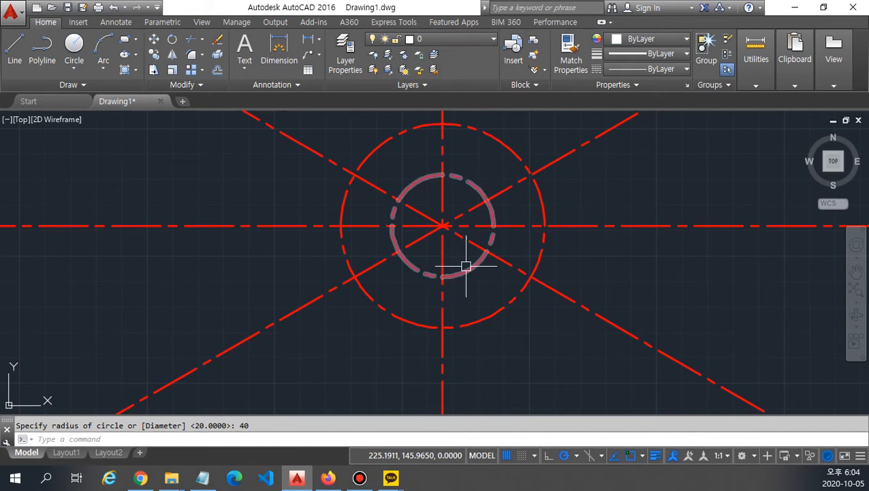
Draw a circle of radius 55 on layer 0, centred on the intersection of the centre lines
type("c")
key("Return")
left_click(443, 226)
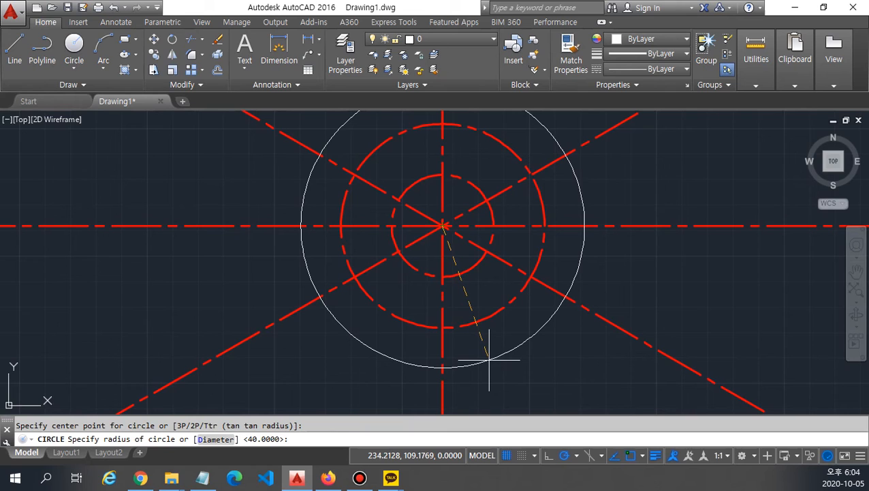
key("Return")
scroll(695, 163, "down", 2)
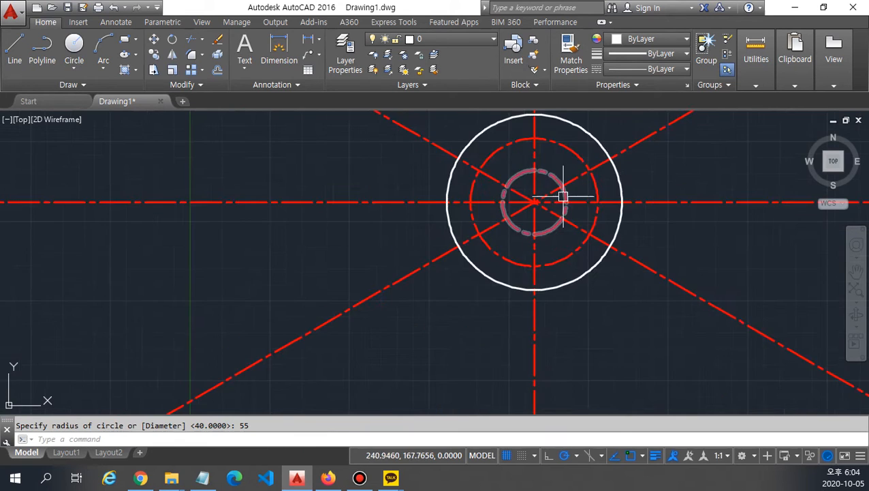
Offset the radius 55 outline circle outward by a distance of 5
middle_click_drag(565, 196, 335, 276)
type("o")
key("Return")
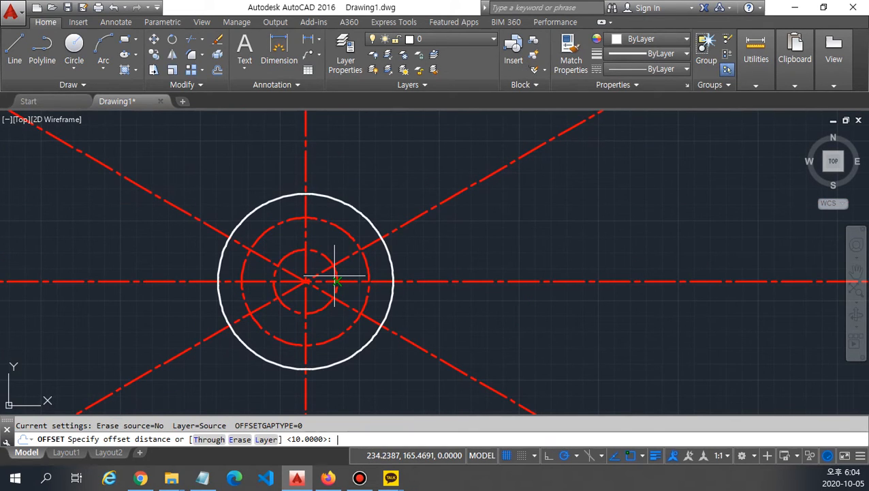
type("5")
key("Return")
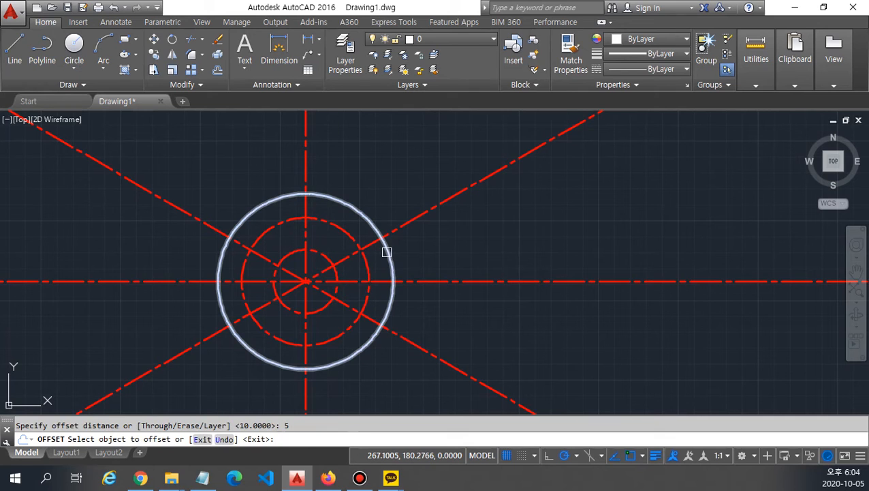
left_click(387, 251)
left_click(468, 350)
Trim the horizontal, vertical and diagonal centre lines back to the outermost offset circle on all sides
type("tr")
key("Return")
key("Return")
left_click(453, 380)
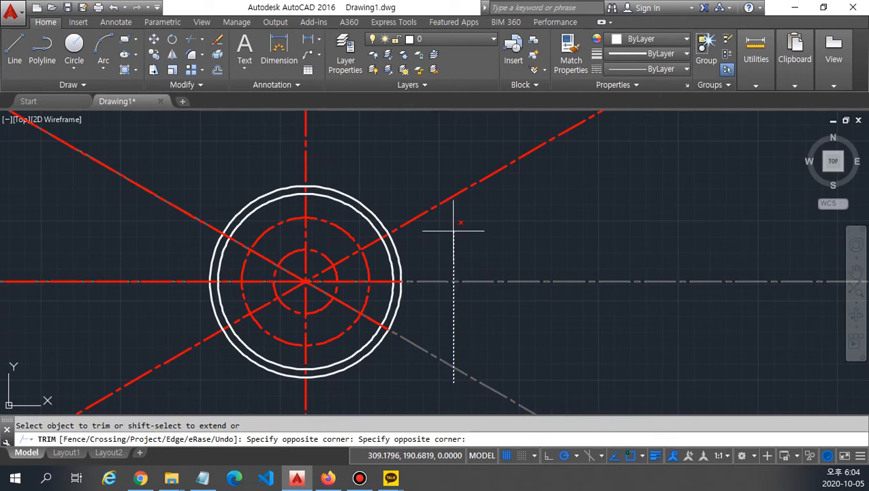
left_click(433, 186)
left_click(324, 159)
left_click(290, 145)
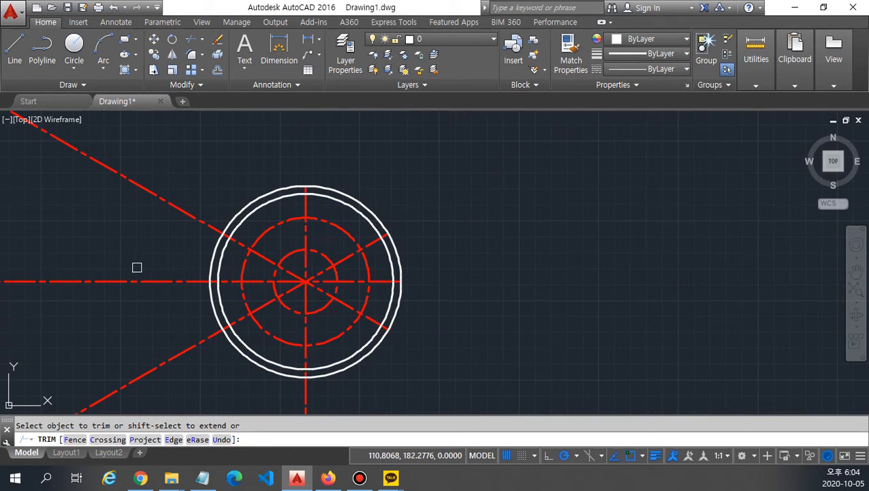
left_click(171, 169)
left_click(111, 411)
left_click(311, 395)
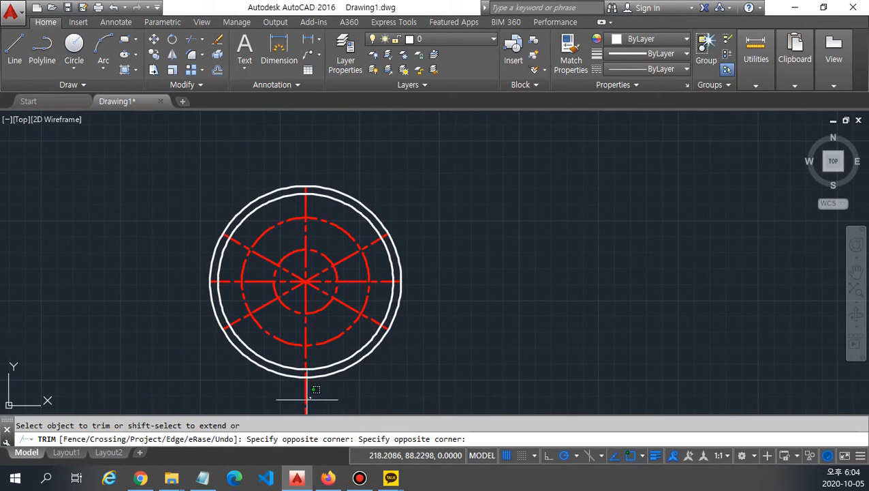
left_click(300, 396)
key("Return")
Erase the outermost offset circle that served as the trimming boundary
left_click(338, 373)
type("e")
key("Return")
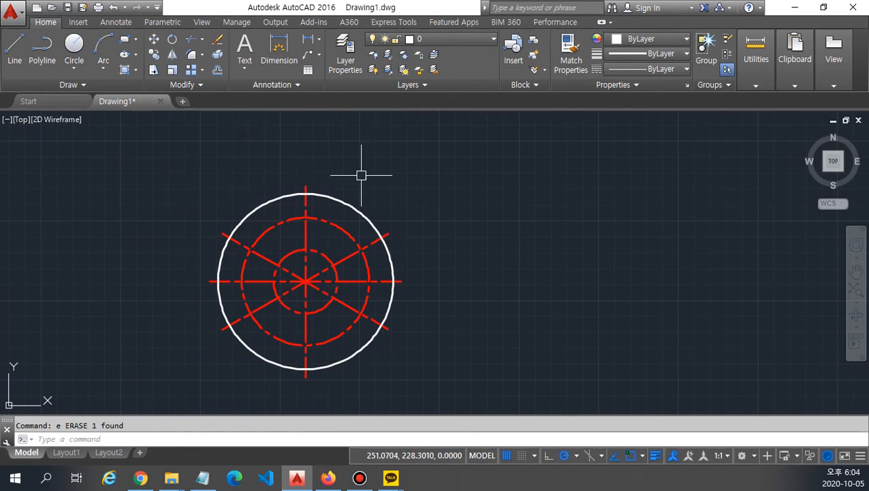
Draw a circle of radius 3.5 where the inner centre-line circle meets the horizontal centre line on its right side
scroll(291, 325, "up", 2)
scroll(249, 289, "up", 2)
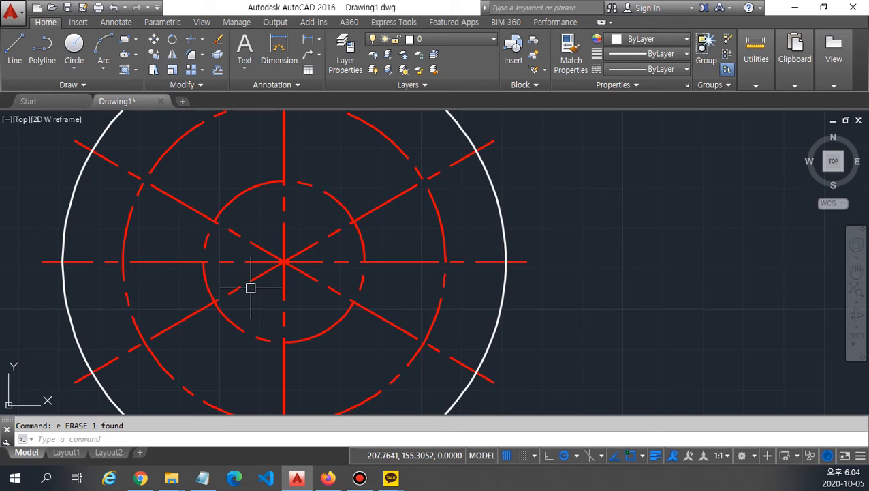
type("c")
key("Return")
left_click(364, 261)
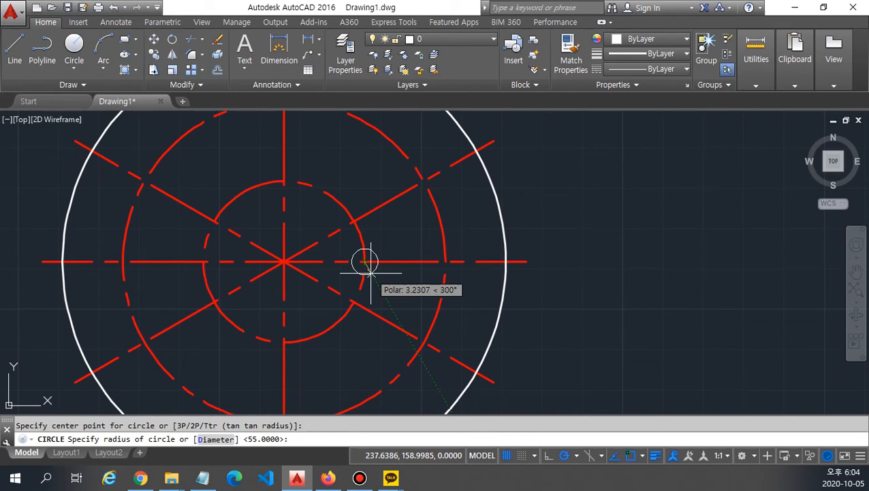
type("3.5")
key("Return")
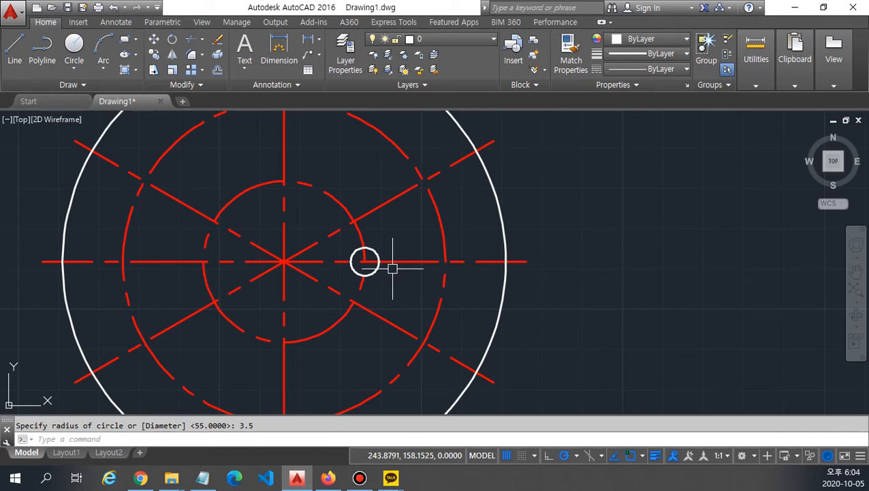
Try copying the radius 3.5 circle to the upper, left and lower quadrants of the inner centre-line circle, and undo the copies
type("co")
key("Return")
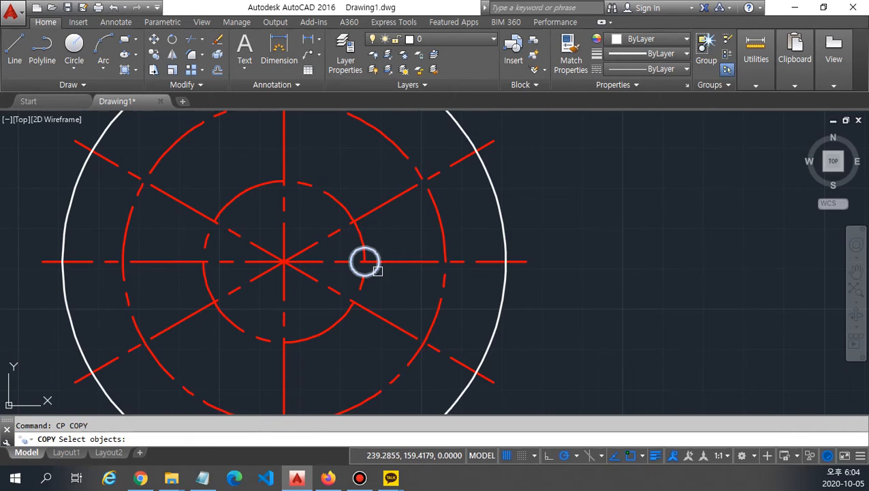
left_click(377, 271)
key("Return")
left_click(365, 260)
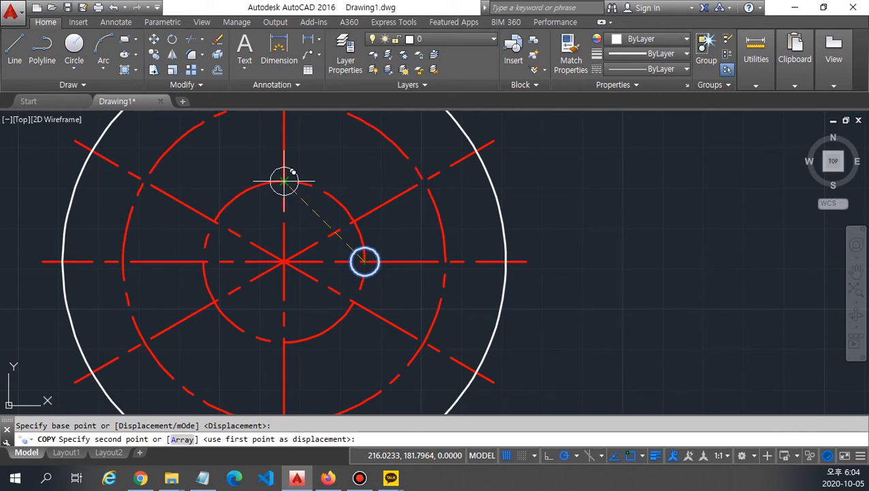
left_click(284, 181)
left_click(203, 261)
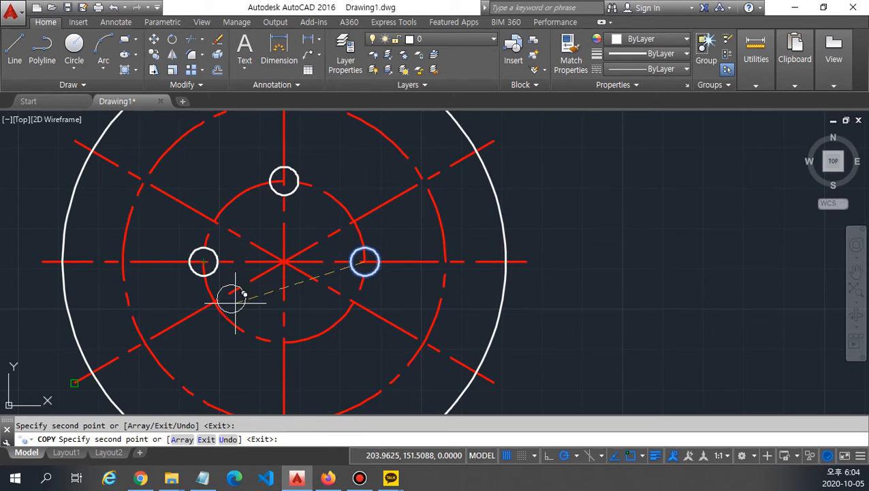
left_click(284, 342)
key("Return")
key("ctrl+z")
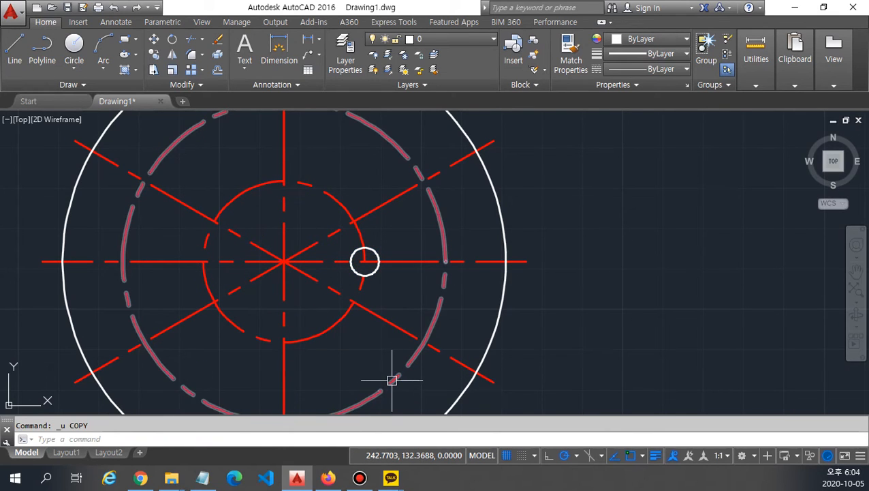
Create a polar array of the radius 3.5 circle about the common centre with 4 items over 360 degrees
type("ar")
key("Return")
key("Return")
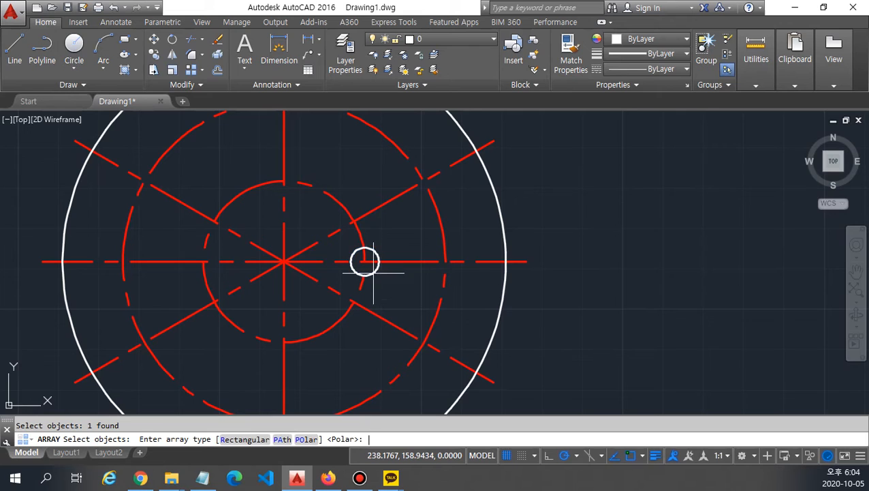
left_click(307, 438)
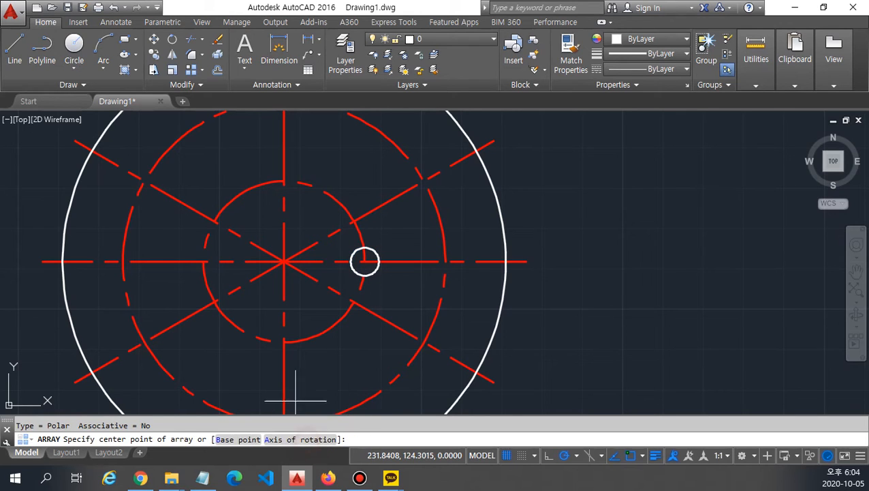
left_click(284, 261)
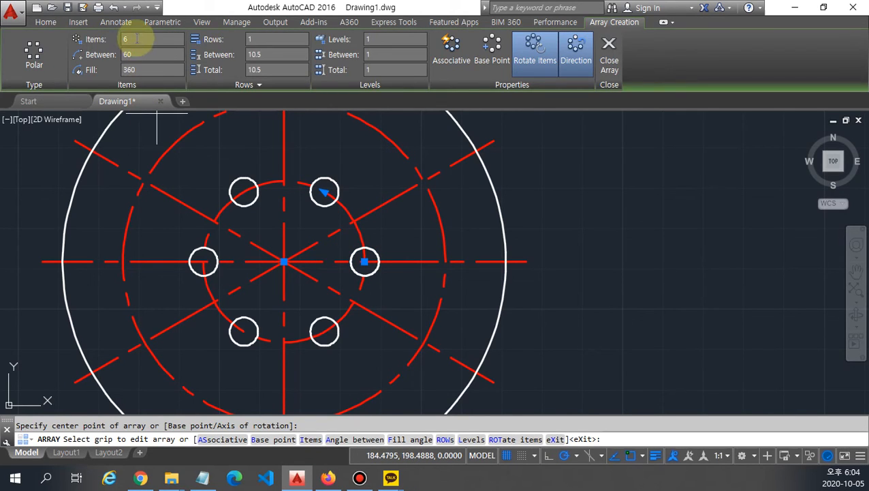
left_click(128, 39)
key("Return")
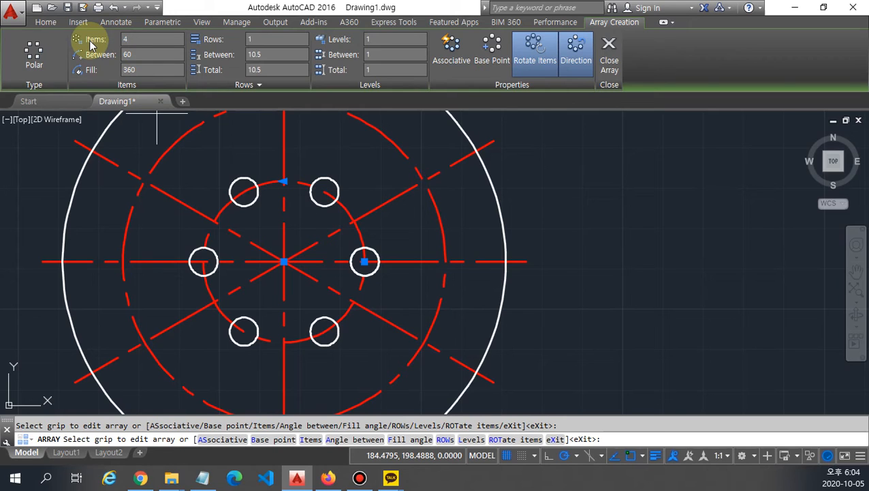
left_click(139, 50)
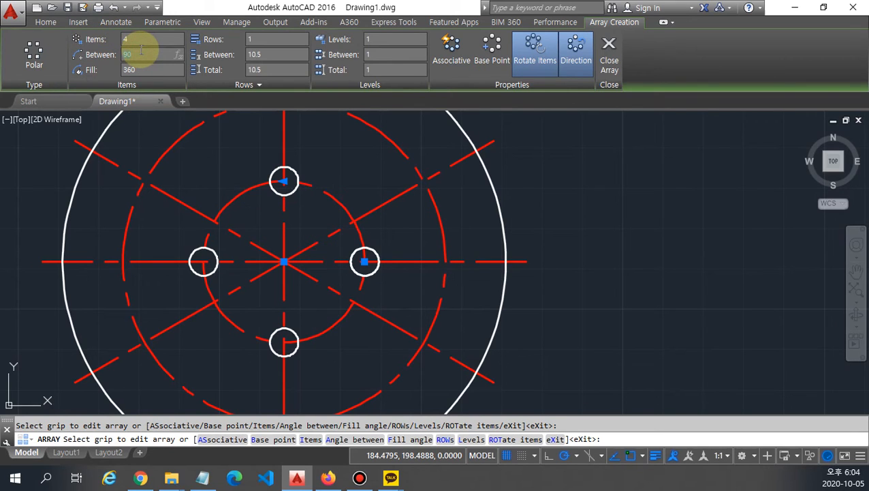
left_click(610, 54)
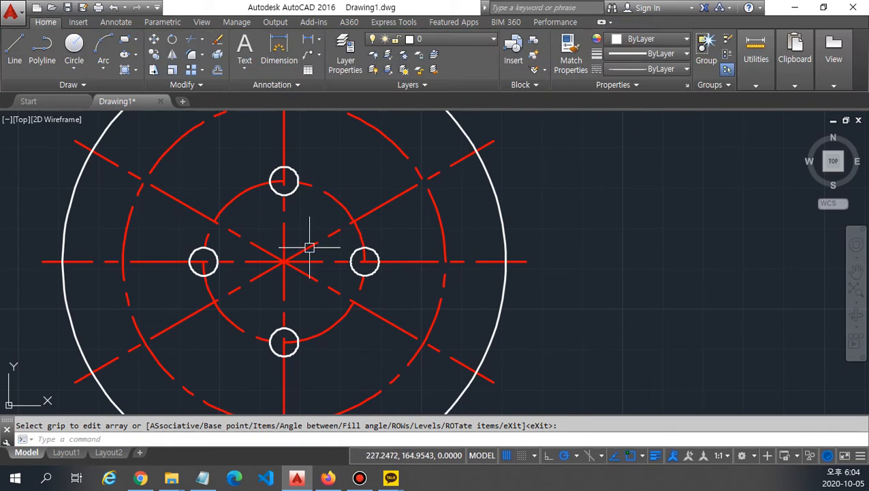
Draw a circle of radius 6.5 where the outer centre-line circle meets the vertical centre line at its upper end
middle_click_drag(269, 229, 269, 408)
type("c")
key("Return")
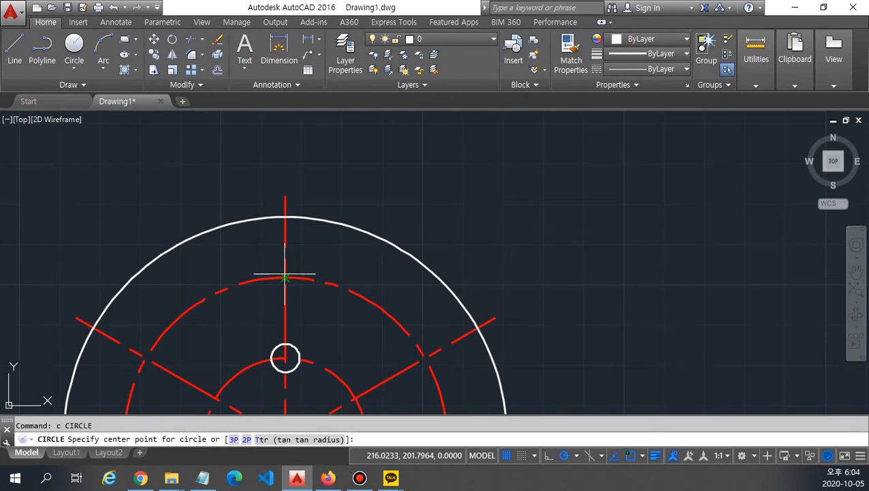
left_click(285, 277)
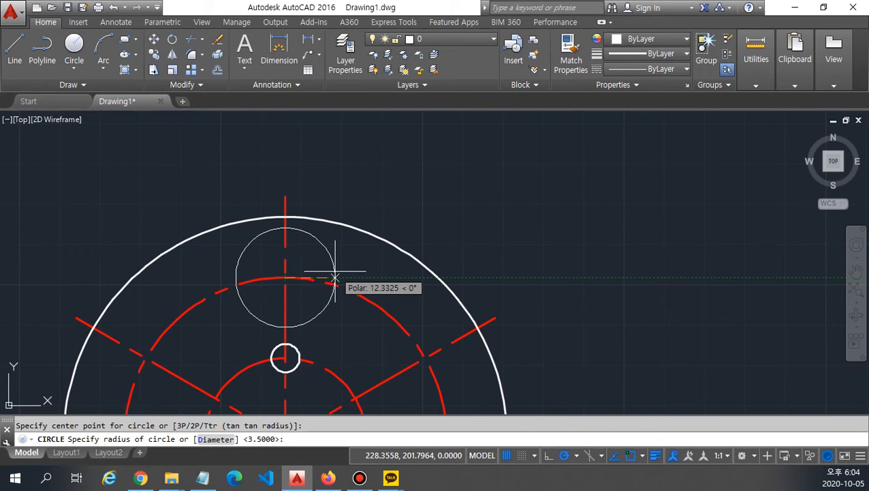
type("6.5")
key("Return")
Draw a concentric circle of radius 10 around the radius 6.5 circle
type("c")
key("Return")
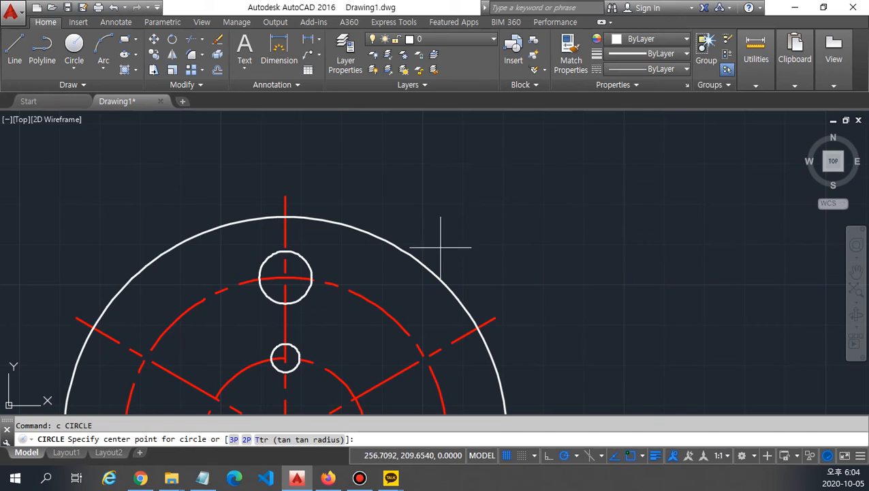
left_click(285, 278)
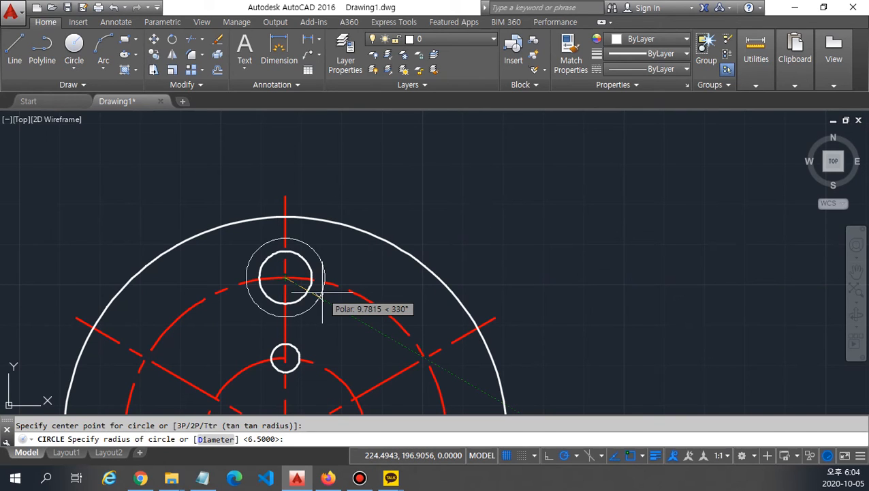
type("10")
key("Return")
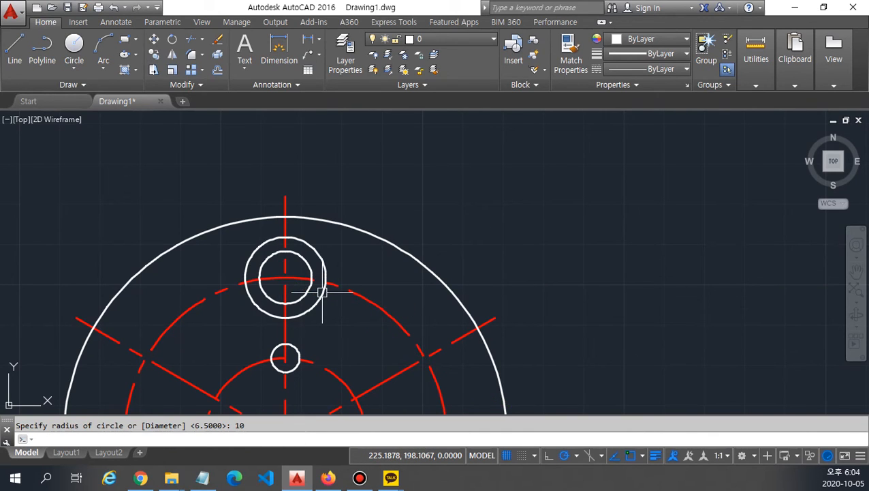
Create a polar array of the radius 6.5 and radius 10 circles about the common centre with 6 items over 360 degrees
type("ar")
key("space")
left_click(319, 312)
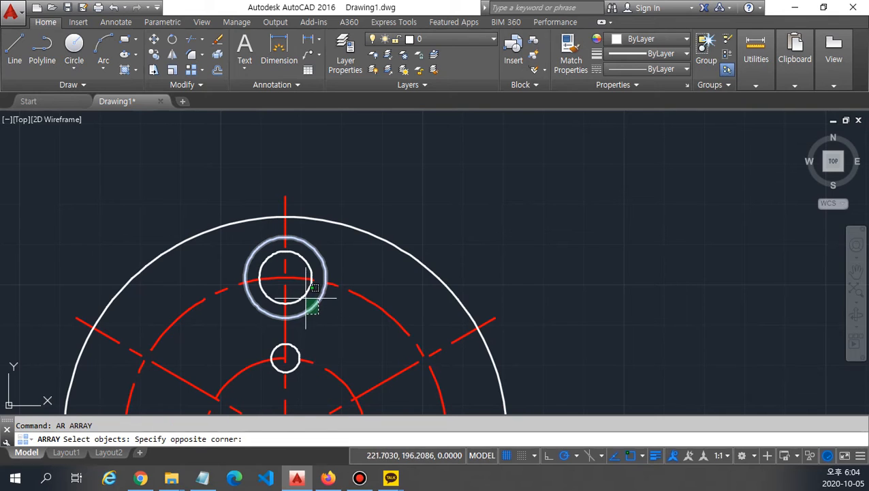
left_click(299, 292)
key("space")
middle_click_drag(340, 320, 321, 237)
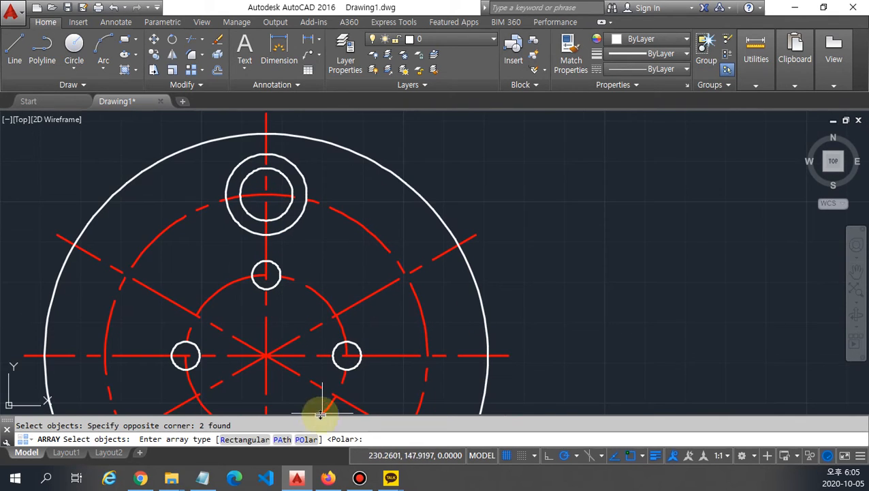
left_click(306, 440)
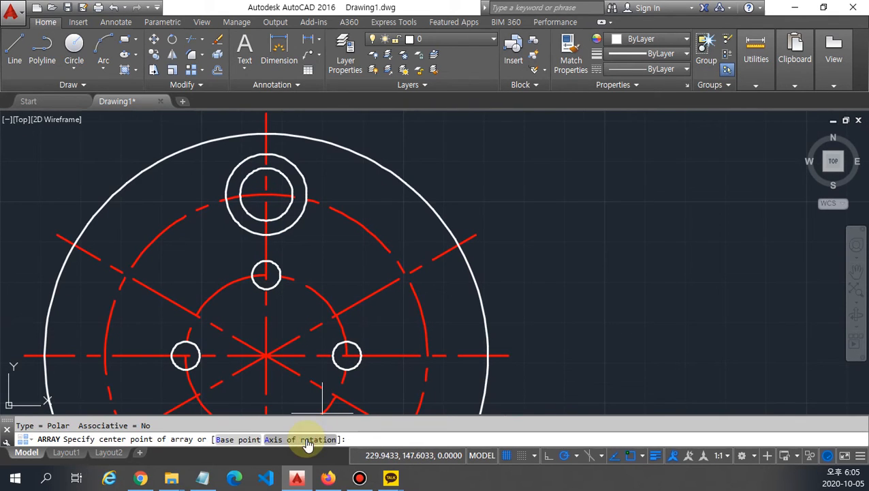
left_click(267, 355)
scroll(266, 338, "down", 2)
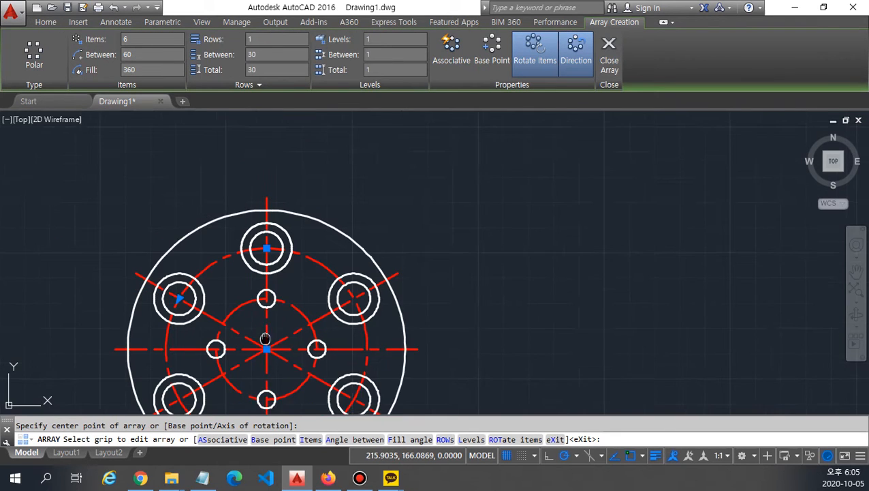
middle_click_drag(266, 338, 243, 286)
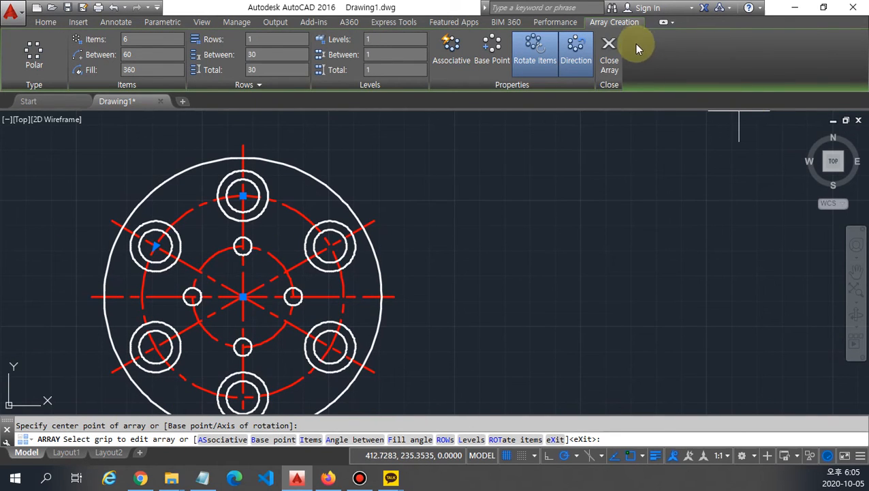
left_click(609, 51)
Copy the horizontal, vertical and two diagonal centre lines from their common intersection to the empty area right of the flange
middle_click_drag(387, 318, 357, 287)
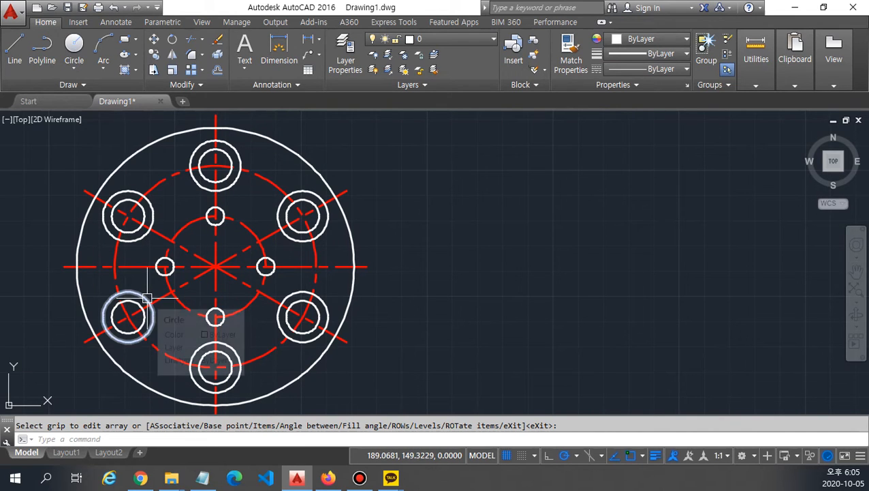
type("cp")
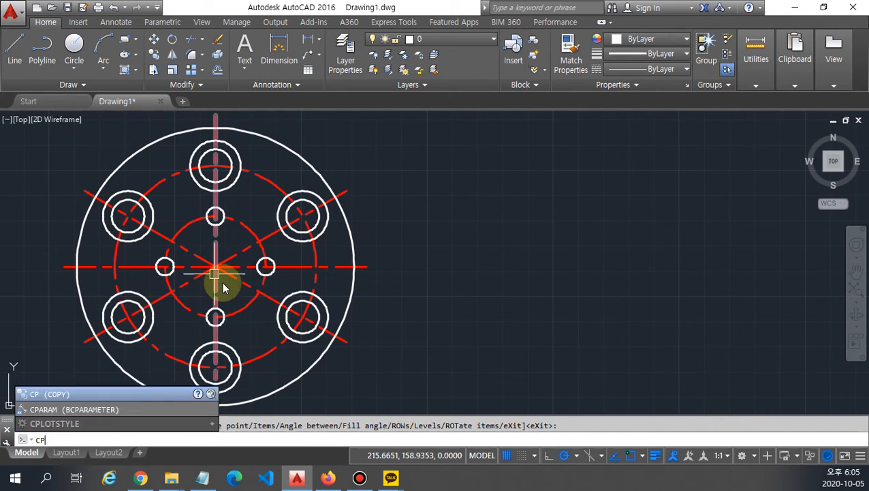
key("Return")
left_click(234, 290)
left_click(212, 238)
key("Return")
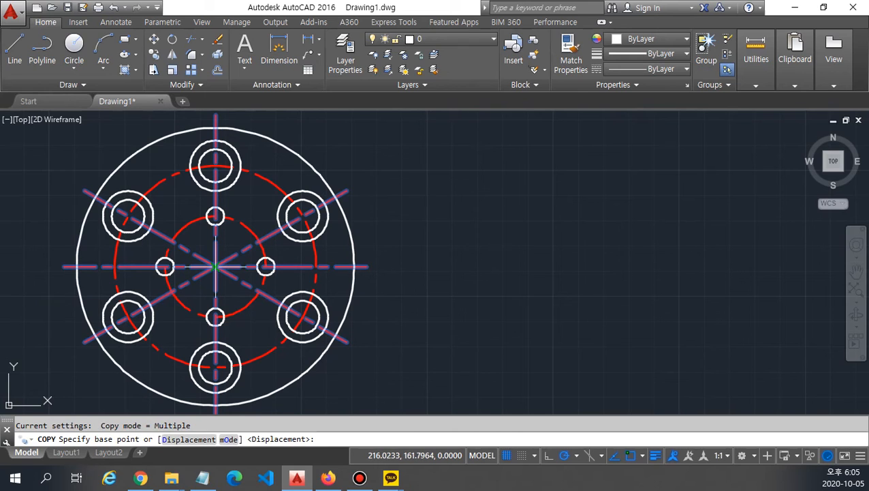
left_click(215, 266)
middle_click_drag(646, 261, 500, 261)
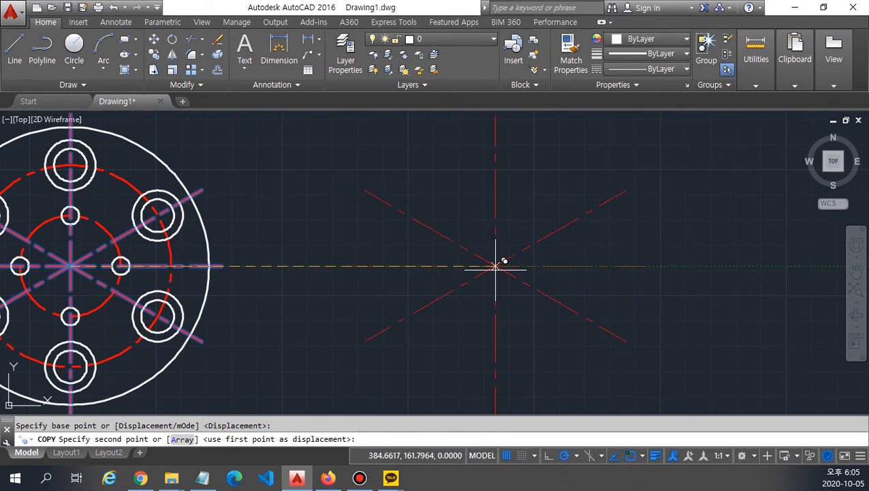
left_click(535, 265)
key("Return")
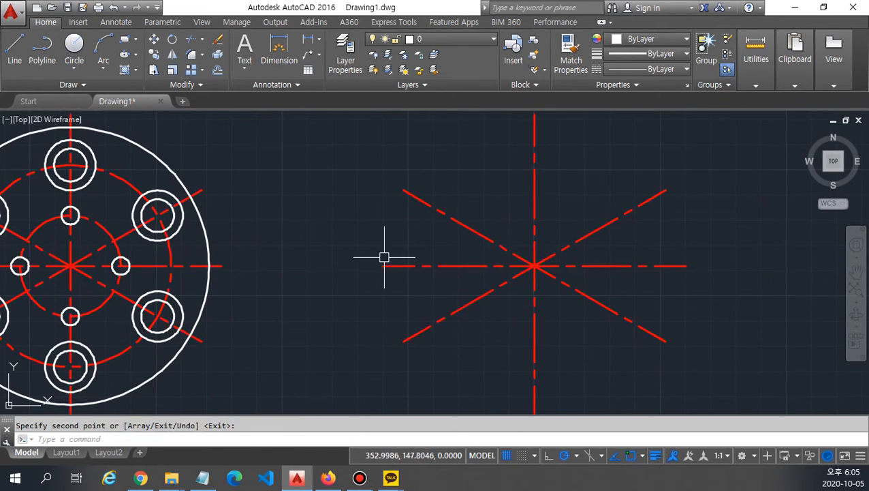
Make layer cen current and draw a circle of radius 20 at the intersection of the copied centre lines
left_click(455, 39)
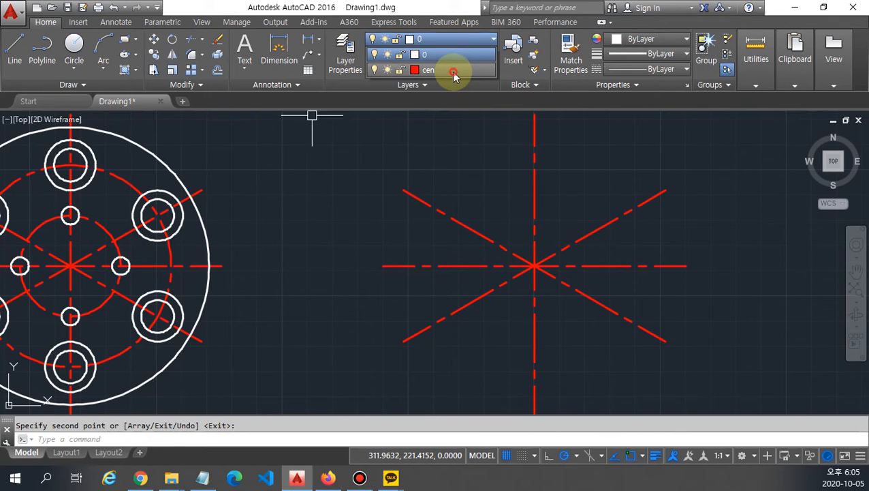
left_click(454, 75)
type("c")
key("Return")
left_click(534, 266)
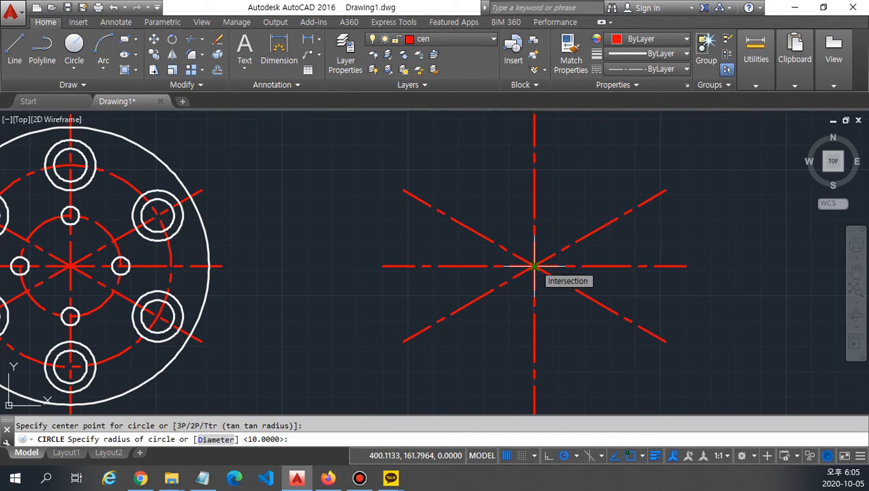
key("Return")
Draw a circle of radius 40 concentric with the radius 20 centre-line circle
type("c")
key("Return")
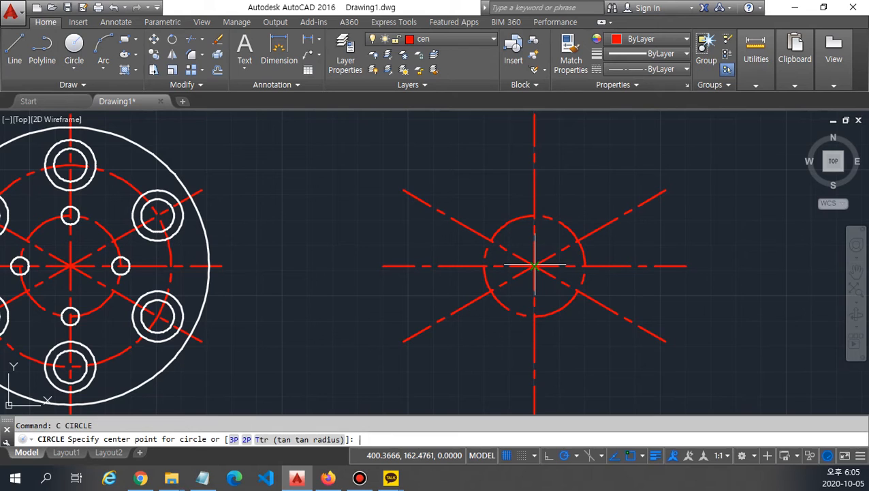
left_click(535, 266)
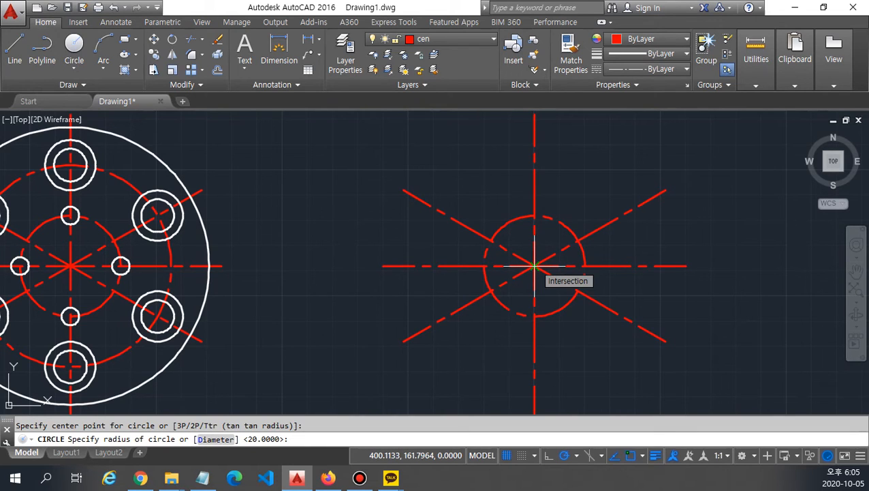
key("Return")
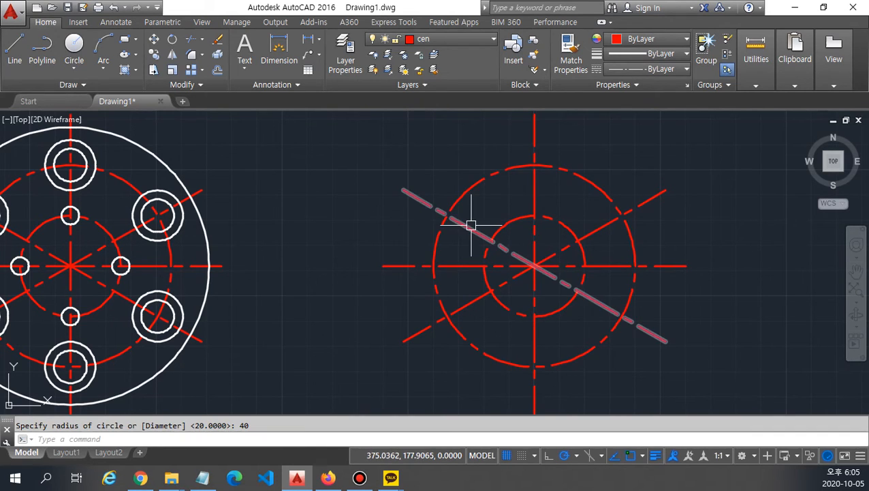
type("c")
key("Return")
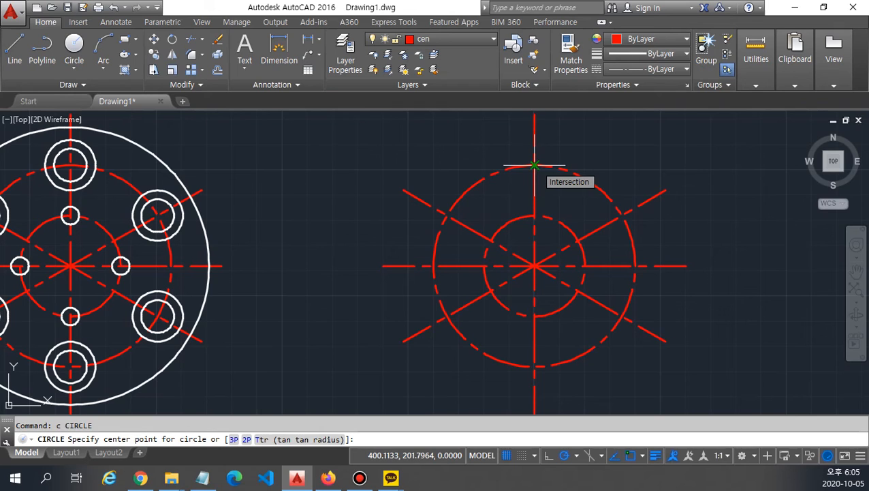
left_click(639, 265)
type("20")
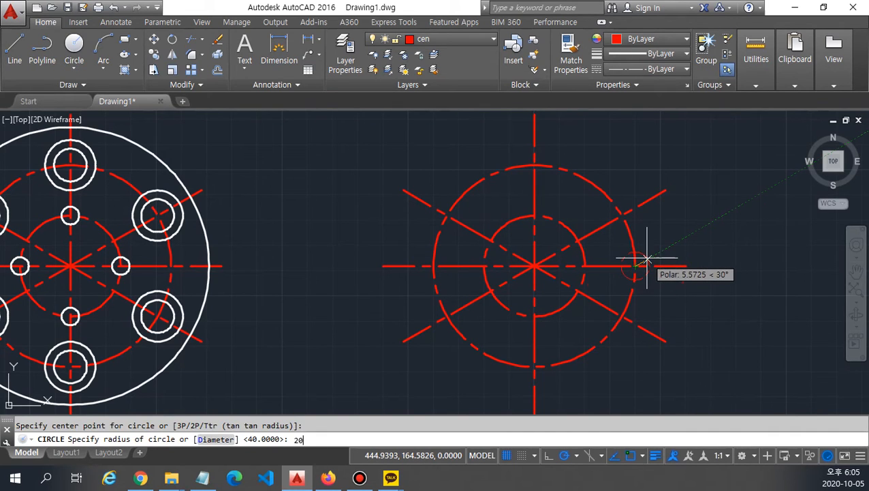
key("Return")
left_click(634, 215)
type("e")
key("Return")
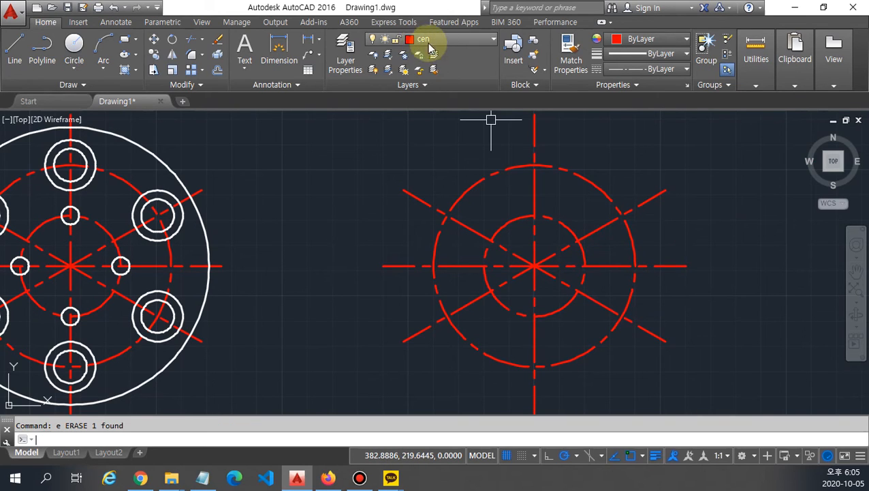
On layer 0, draw a circle of radius 20 where the radius 40 circle meets the horizontal centre line on the right
left_click(429, 44)
left_click(447, 58)
type("c")
key("Return")
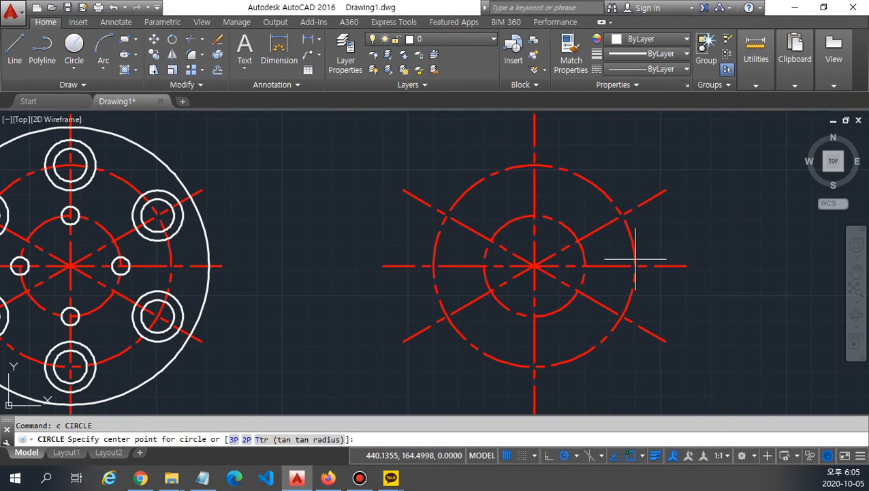
left_click(635, 266)
type("20")
key("Return")
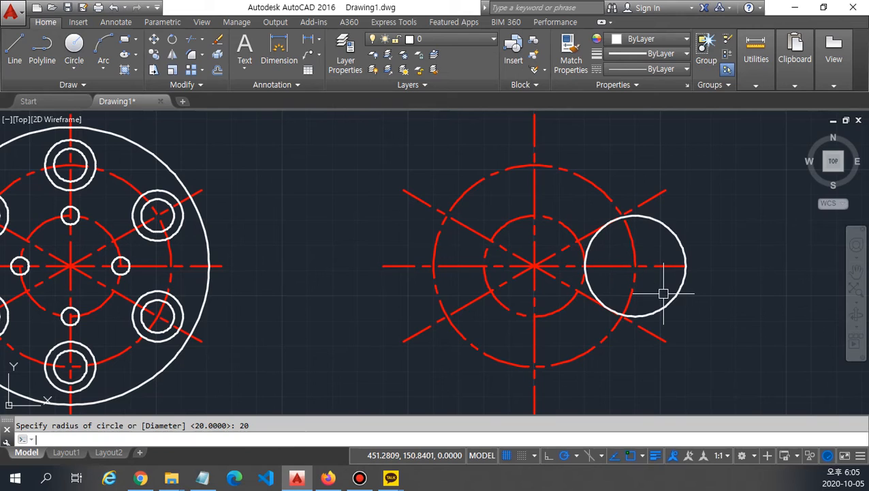
Draw a circle of radius 5 concentric with the white radius 20 circle
type("c")
key("Return")
left_click(636, 265)
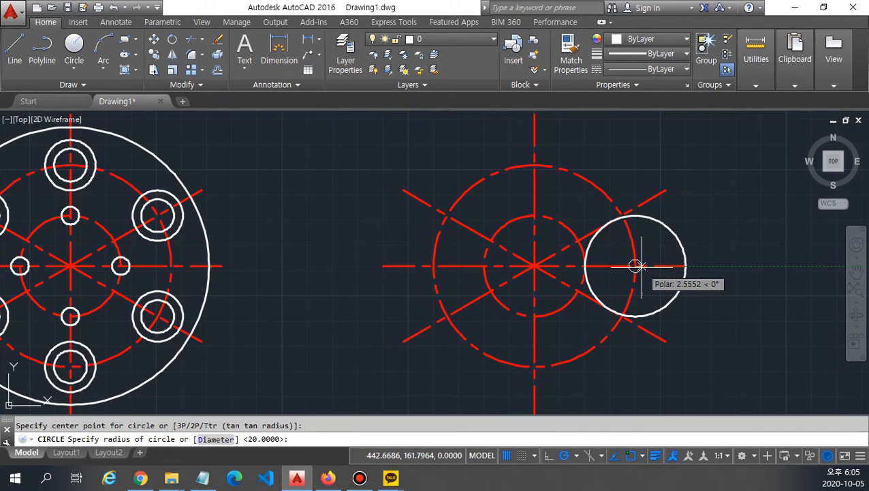
type("5")
key("Return")
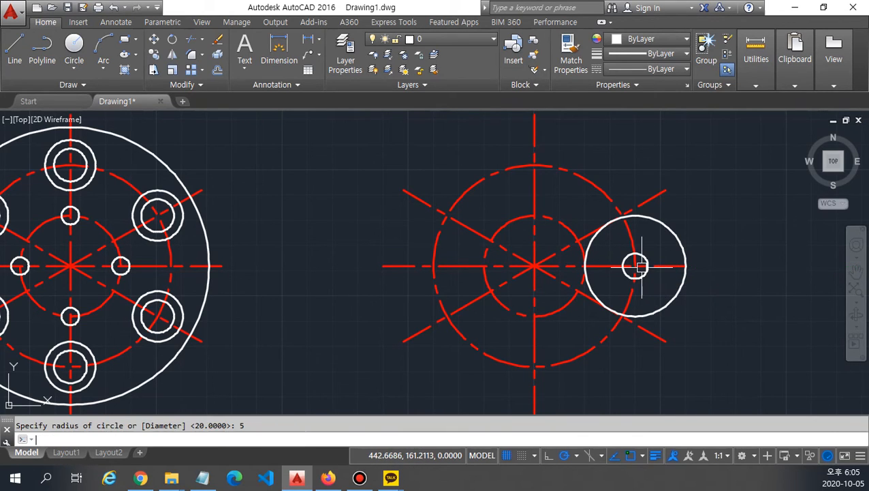
Draw a circle of radius 10 around the radius 5 circle, sharing its centre
type("c")
key("Return")
left_click(635, 266)
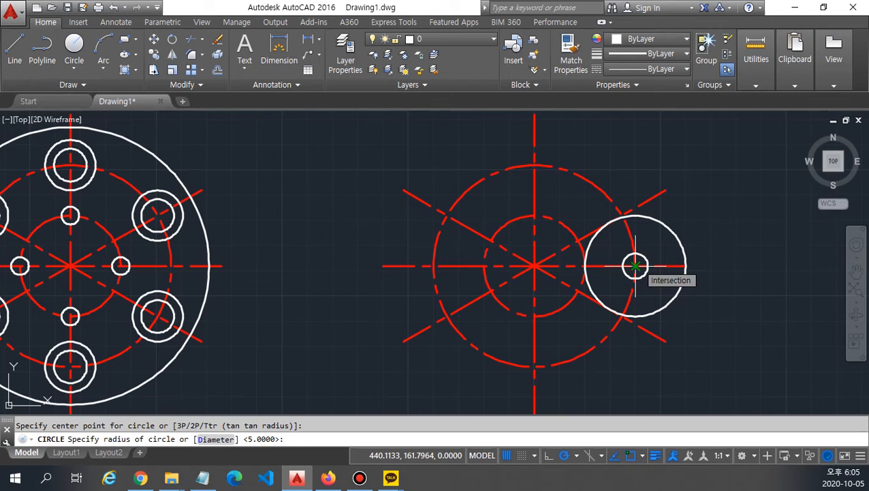
type("10")
key("Return")
Create a polar array of the three concentric white circles about the centre-line intersection with 6 items over 360 degrees
type("ar")
key("Return")
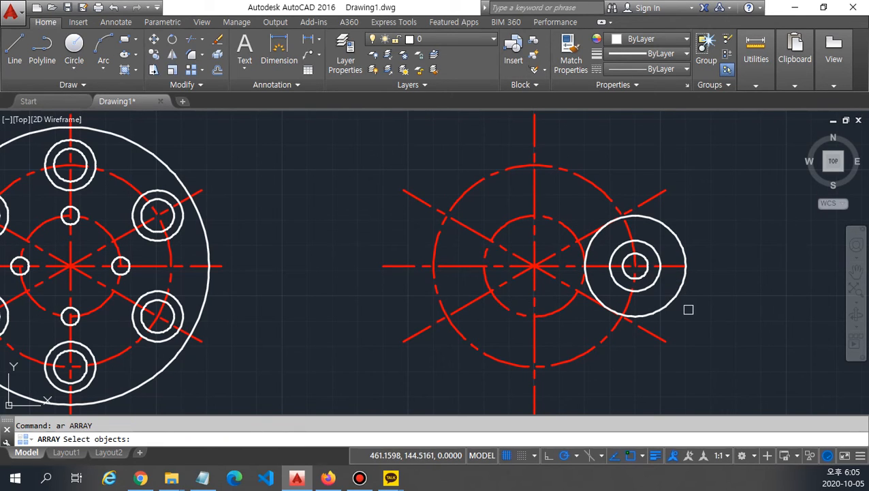
left_click(687, 300)
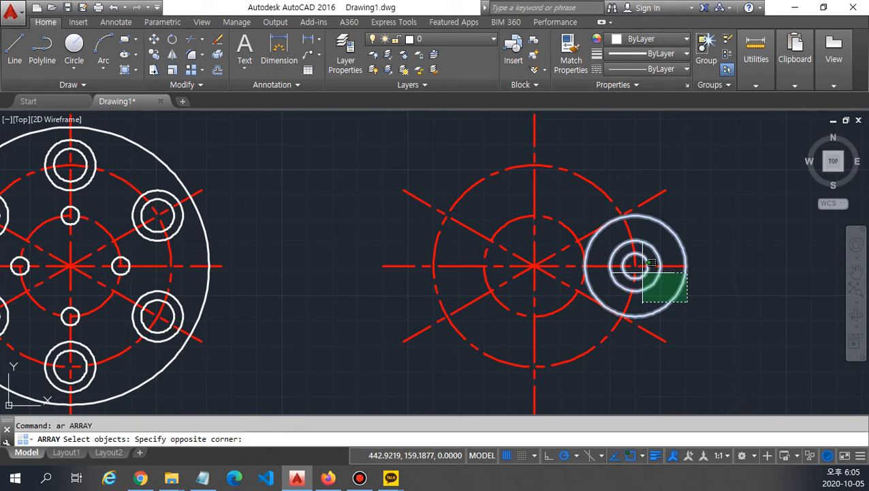
left_click(643, 272)
key("Return")
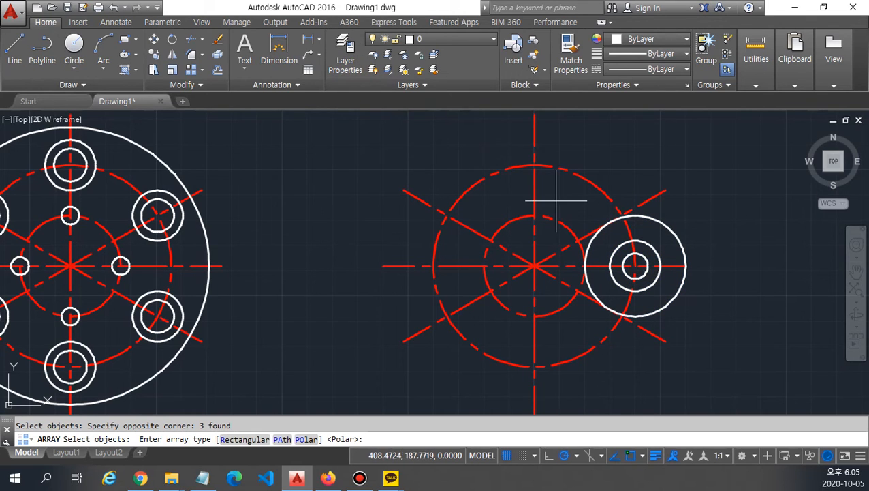
left_click(303, 438)
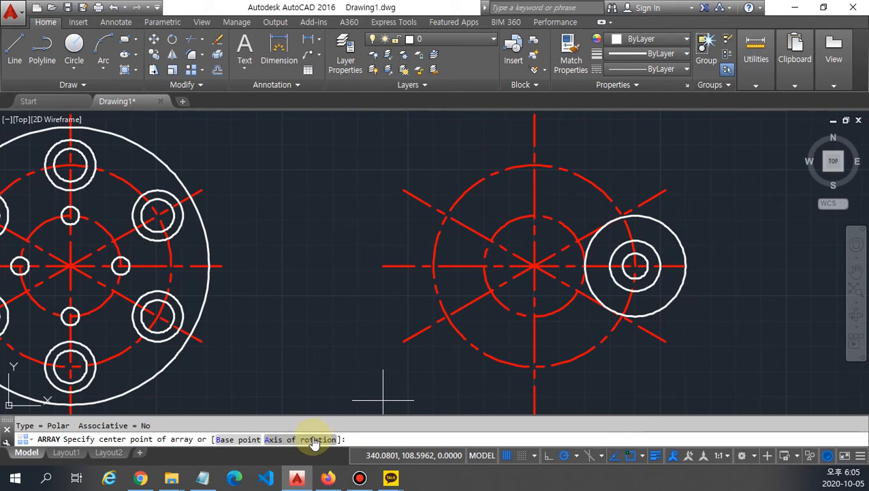
left_click(532, 266)
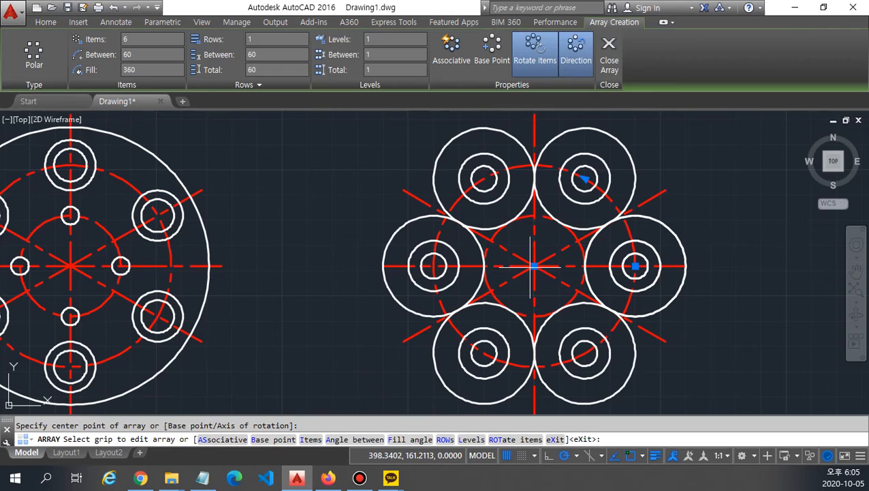
key("Return")
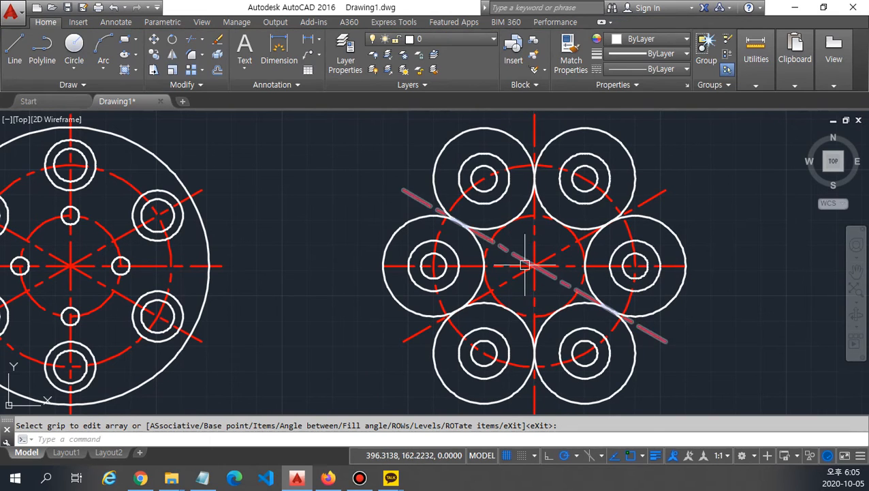
Trim the radius 40 centre-line circle between the radius 10 and radius 20 circles, keeping the arcs inside the six radius 10 circles
scroll(635, 229, "up", 4)
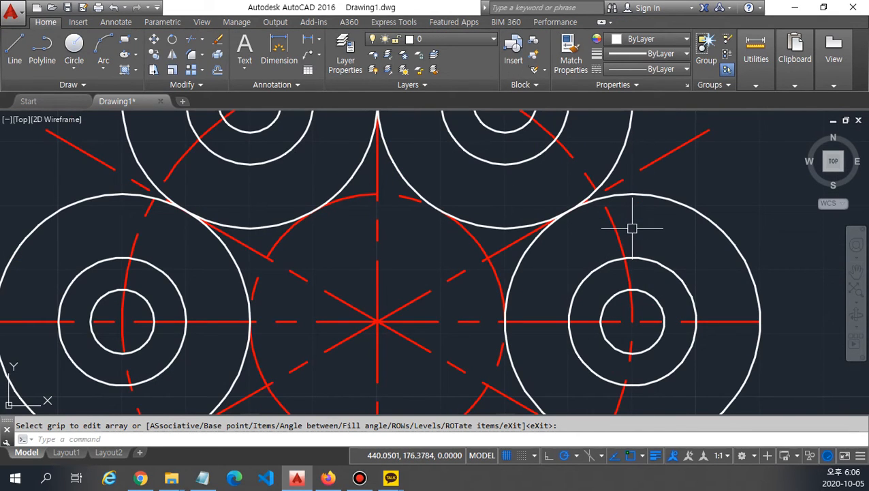
scroll(620, 232, "down", 2)
type("tr")
key("Return")
key("Return")
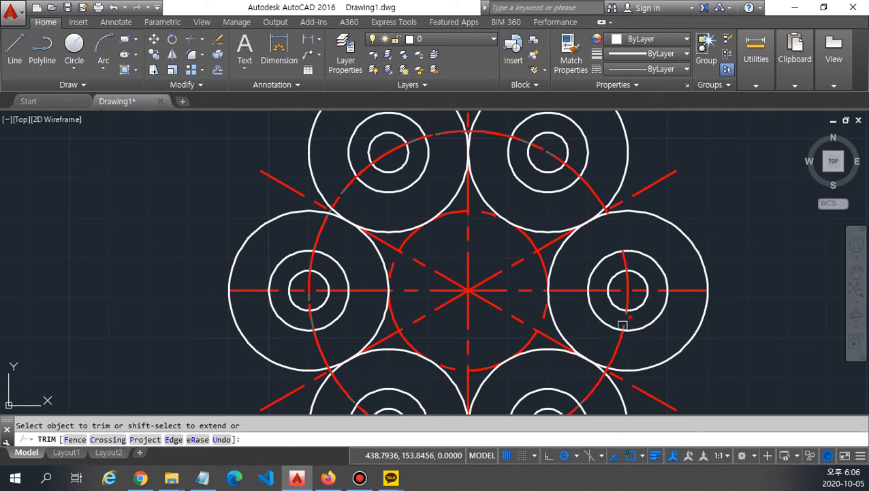
middle_click_drag(553, 273, 554, 179)
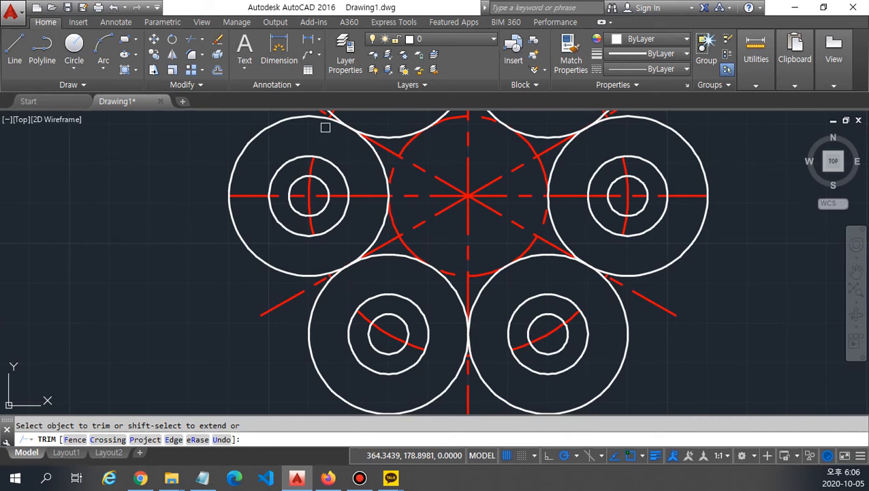
middle_click_drag(325, 127, 280, 245)
left_click(295, 212)
left_click(401, 155)
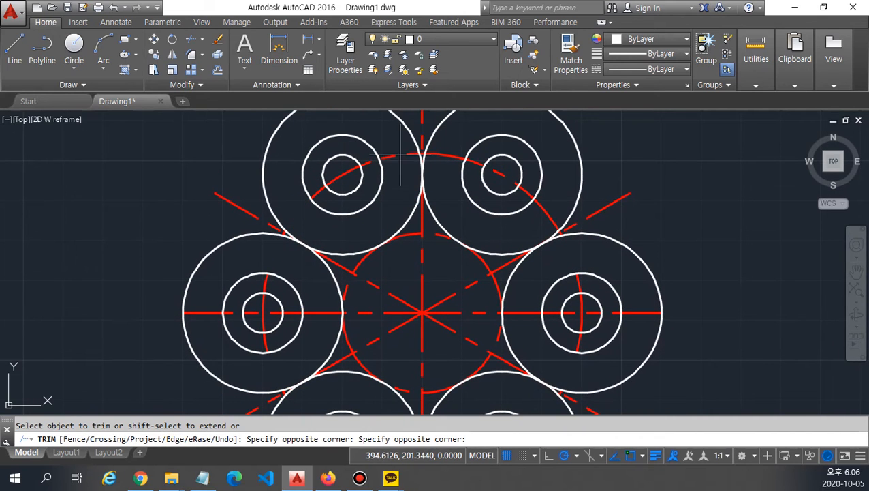
left_click(450, 150)
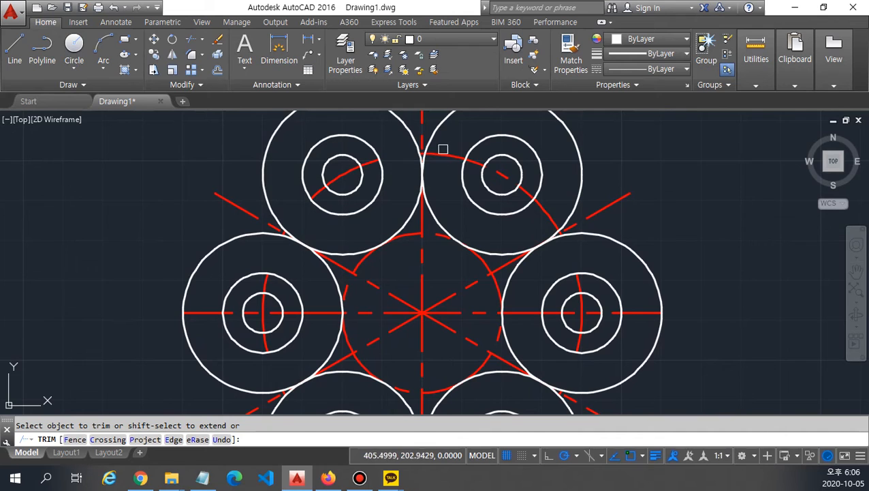
left_click(547, 213)
middle_click_drag(485, 258, 445, 164)
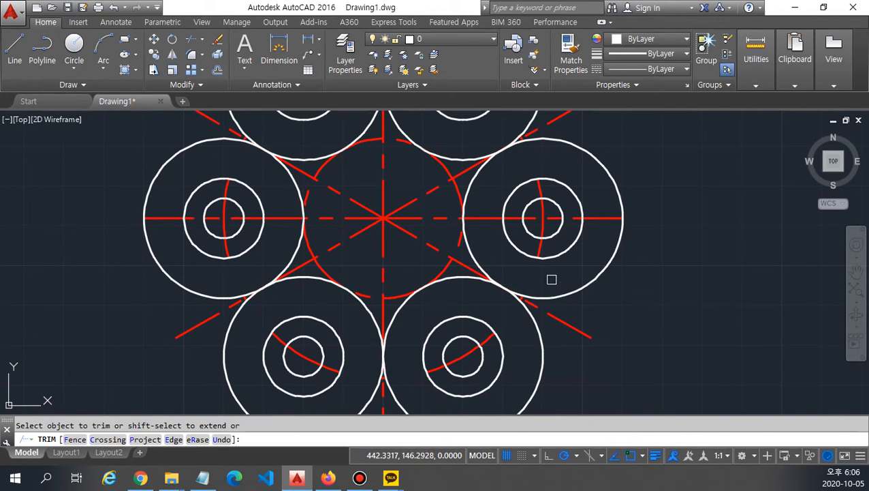
key("Return")
scroll(556, 307, "up", 2)
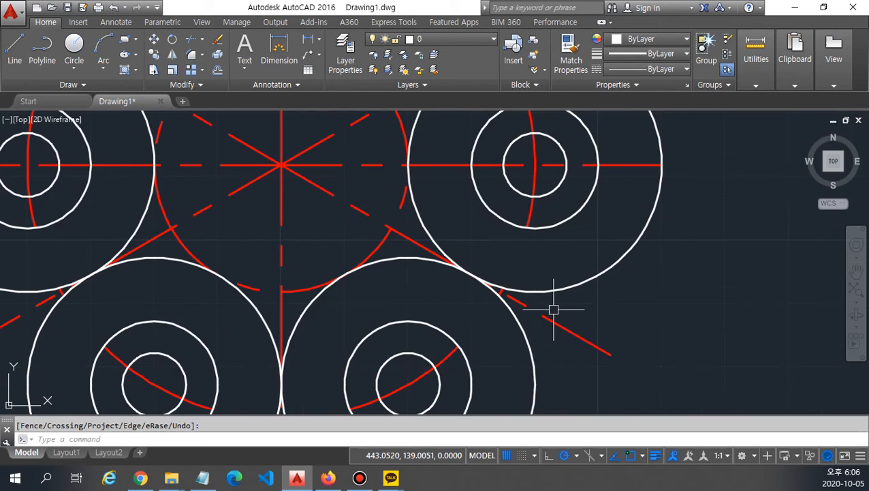
scroll(553, 309, "up", 5)
key("space")
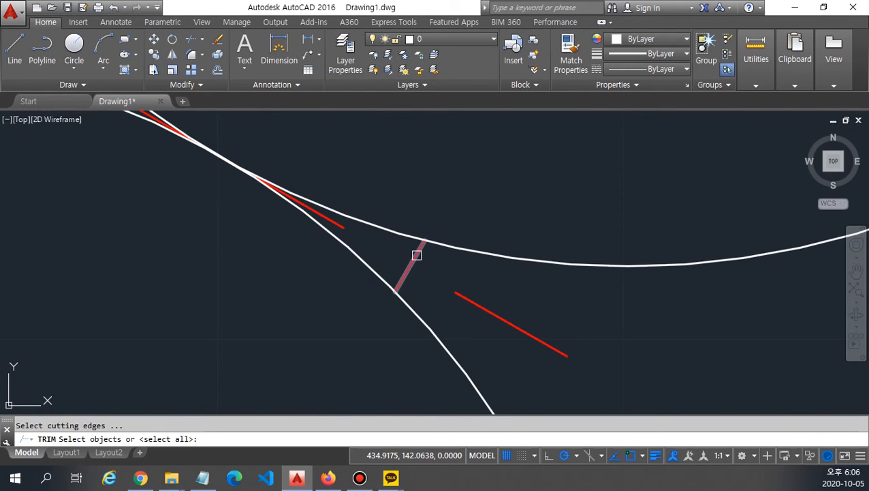
left_click(417, 255)
scroll(447, 262, "down", 8)
middle_click_drag(459, 138, 489, 279)
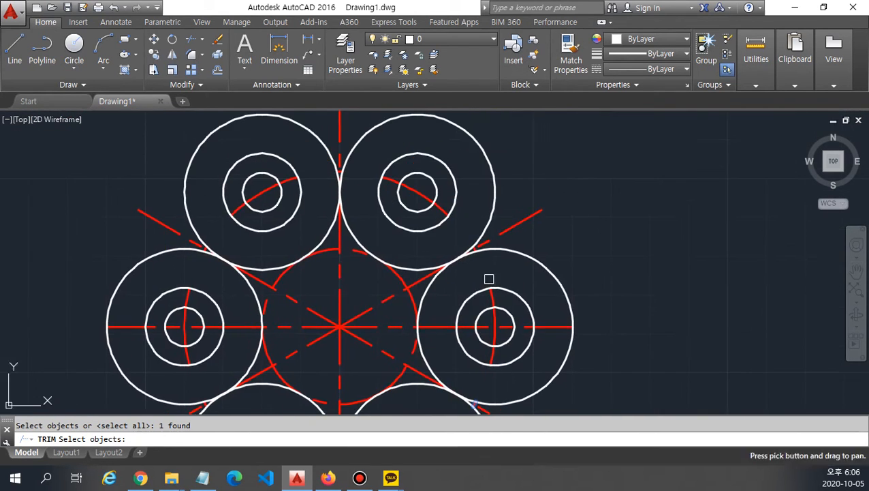
scroll(488, 279, "up", 5)
middle_click_drag(323, 184, 562, 420)
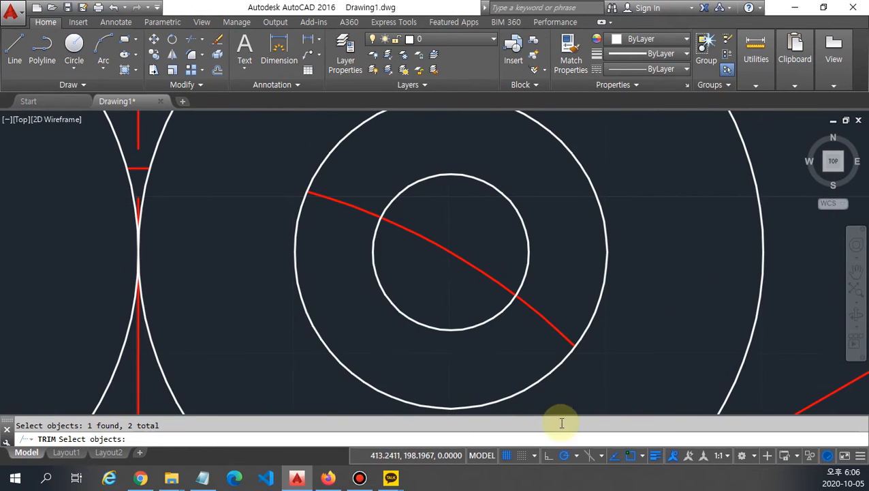
middle_click_drag(243, 229, 540, 318)
left_click(432, 260)
scroll(189, 296, "down", 4)
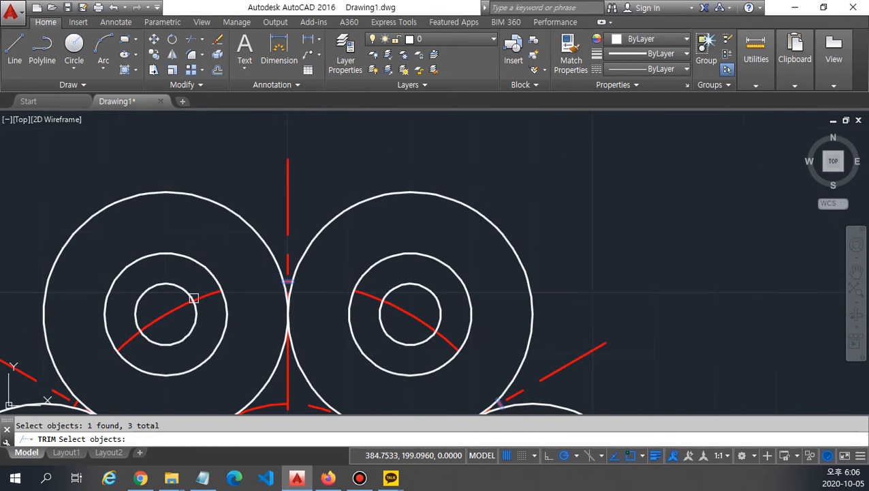
key("Escape")
Undo the trims of the radius 40 centre-line circle
key("ctrl+z")
key("ctrl+z")
key("ctrl+z")
key("ctrl+z")
key("ctrl+z")
key("ctrl+z")
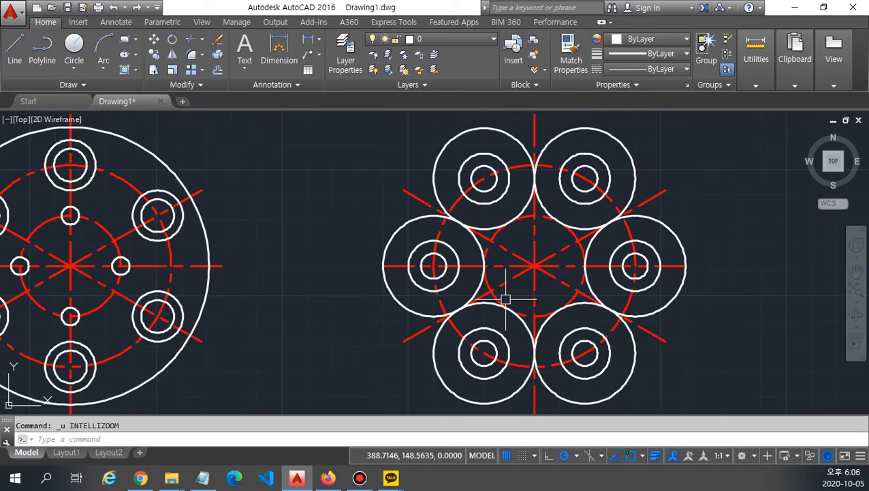
Trim away the inner portions of the six radius 20 circles, using the radius 40 centre-line circle as the cutting edge
type("tr")
key("space")
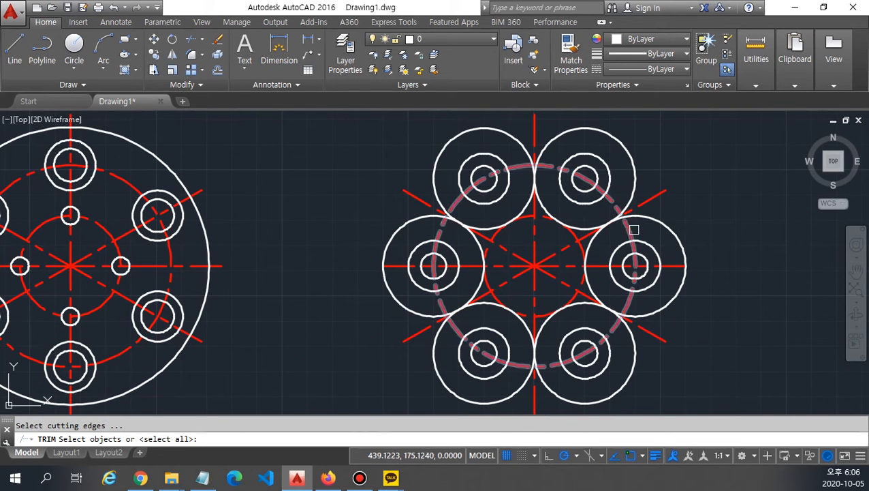
left_click(634, 229)
left_click(621, 231)
key("space")
left_click(590, 250)
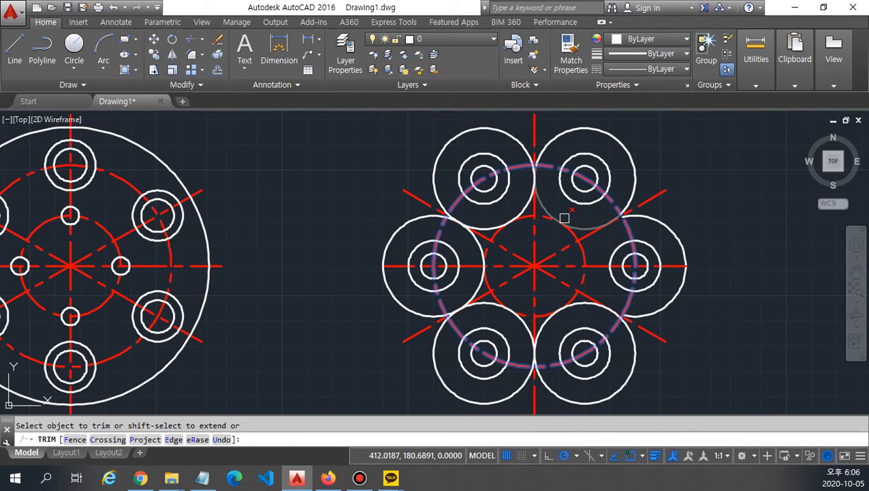
left_click(563, 222)
left_click(472, 240)
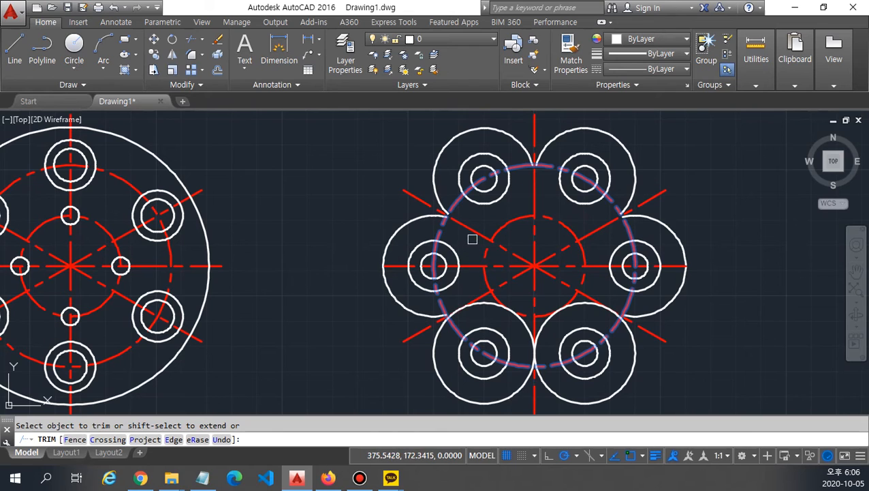
left_click(487, 304)
left_click(545, 318)
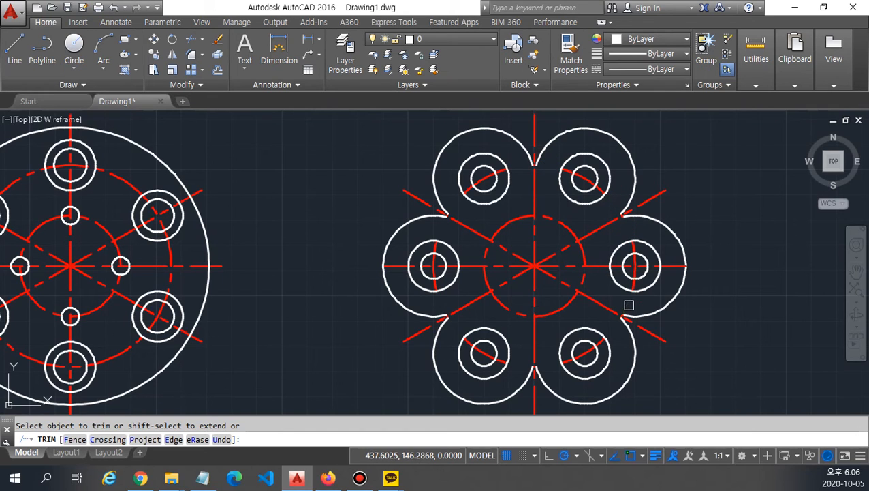
key("Escape")
Match the white outline arc's properties onto the short red connecting arcs at the three upper notches
left_click(571, 53)
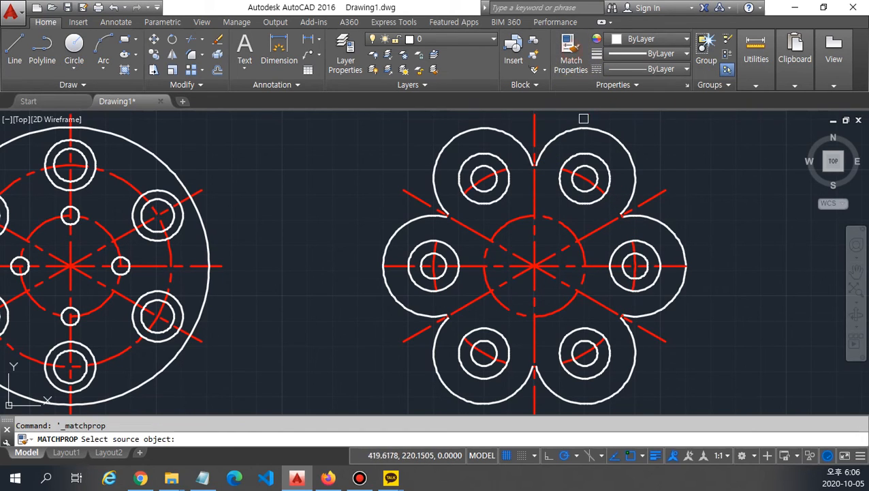
left_click(628, 157)
left_click(617, 189)
left_click(644, 236)
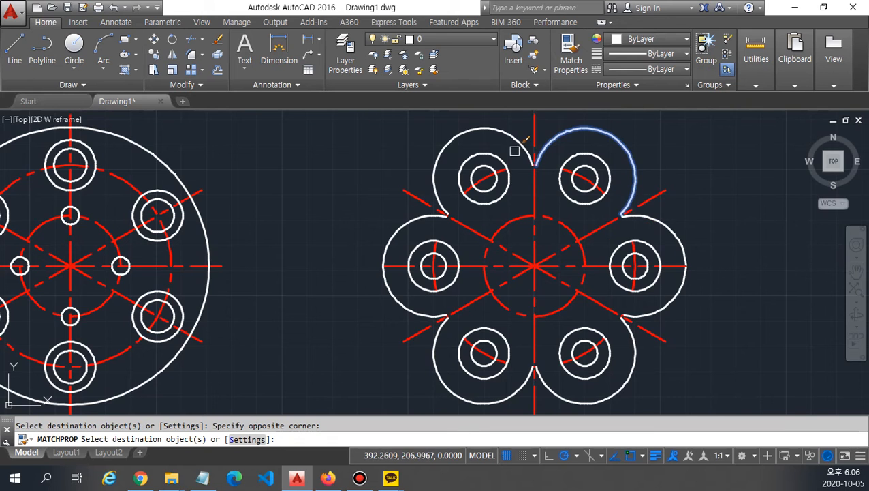
scroll(516, 144, "up", 4)
left_click(538, 134)
left_click(602, 200)
left_click(268, 244)
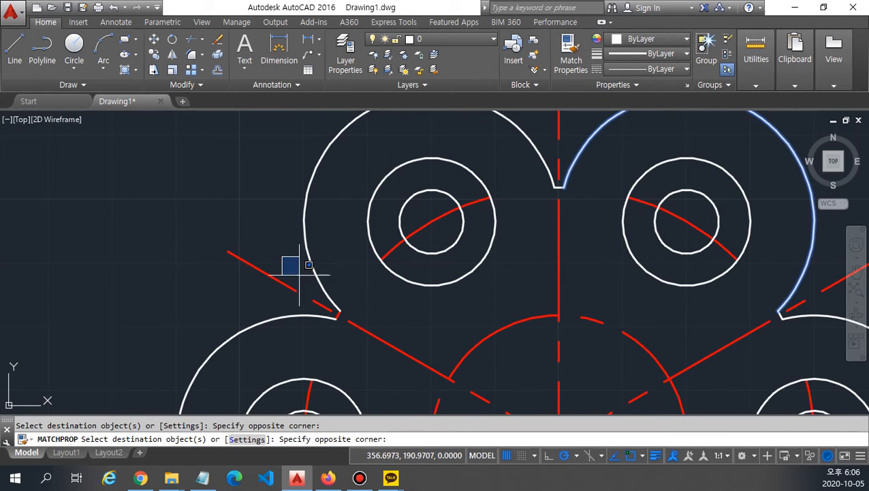
left_click(401, 379)
Apply the same outline properties to the short red connecting arcs at the three lower notches
middle_click_drag(355, 347, 264, 218)
scroll(270, 325, "down", 2)
middle_click_drag(270, 326, 233, 224)
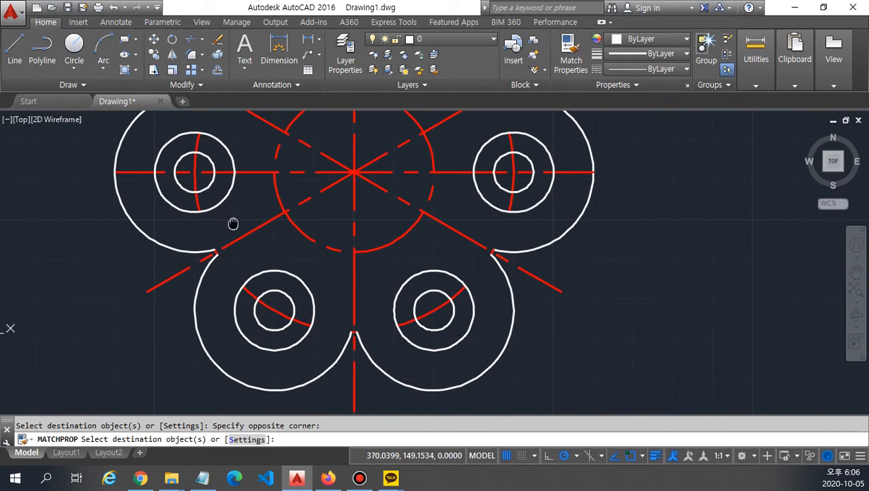
left_click(194, 227)
left_click(254, 289)
left_click(343, 300)
left_click(378, 346)
left_click(470, 240)
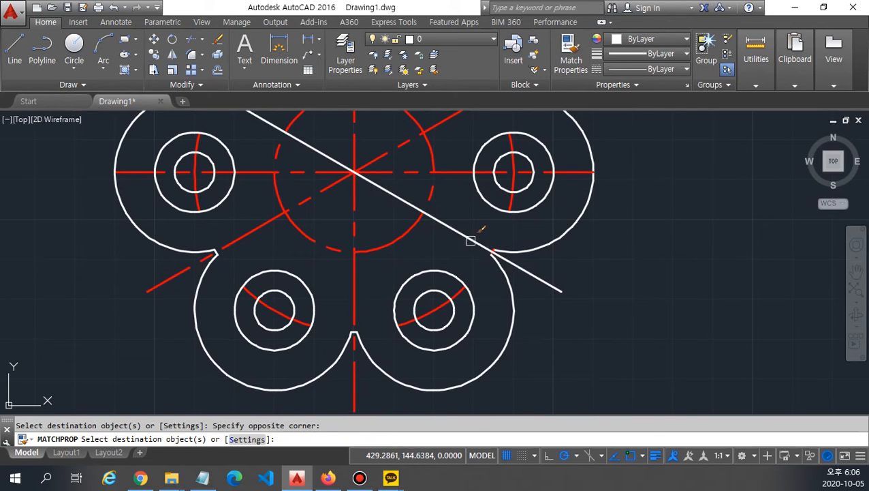
left_click(475, 217)
left_click(503, 279)
middle_click_drag(525, 208, 523, 344)
key("space")
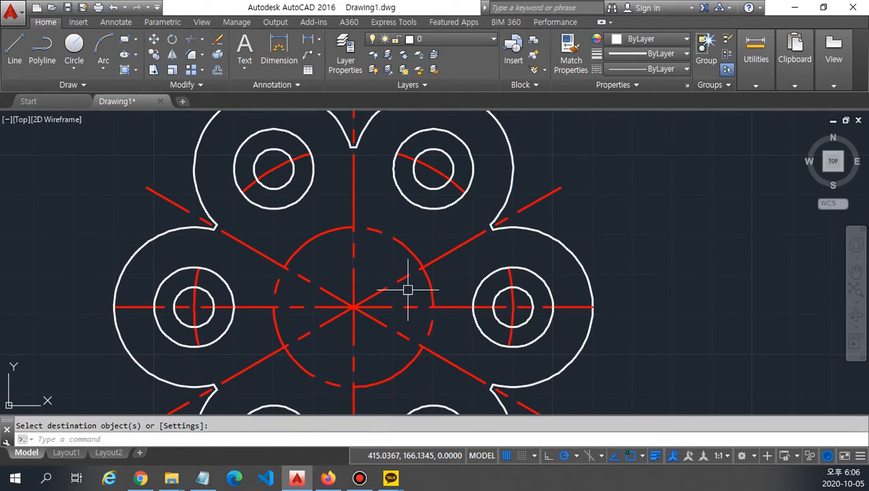
Draw a circle of radius 5 where the inner centre-line circle crosses the horizontal centre line on its right side
scroll(408, 290, "down", 2)
middle_click_drag(403, 286, 415, 259)
type("c")
key("space")
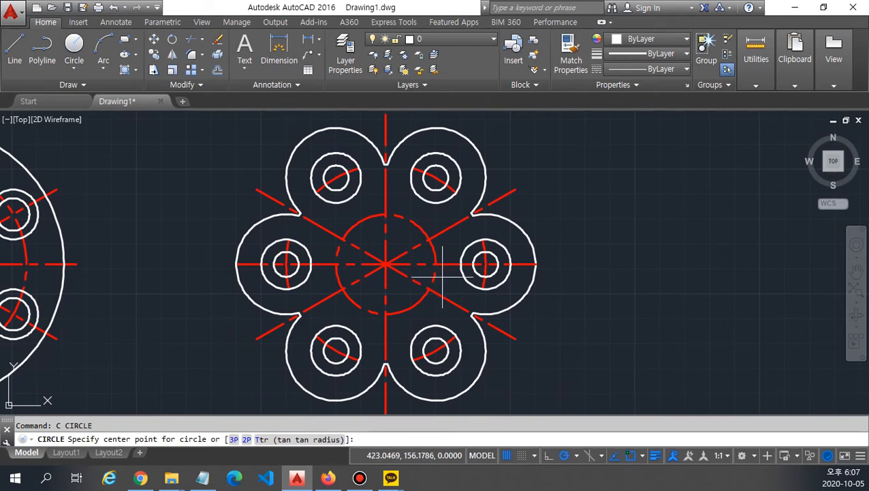
left_click(436, 265)
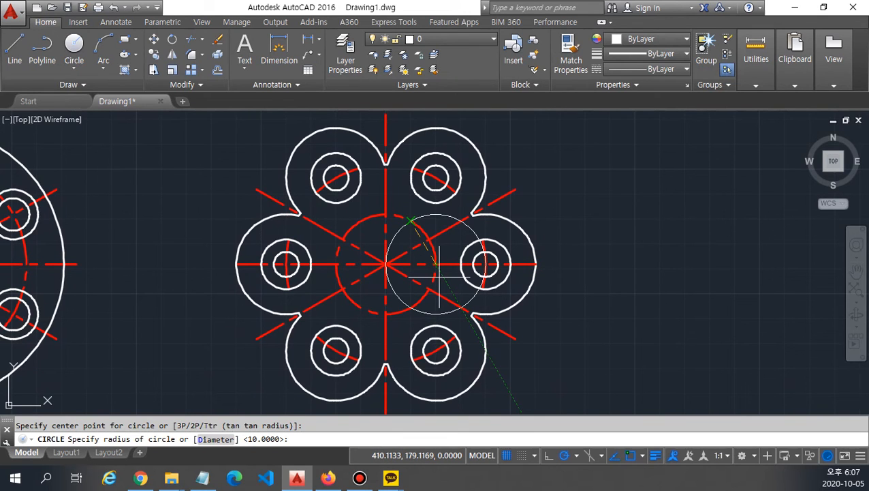
type("5")
key("space")
Draw a circle of radius 4 concentric with the new radius 5 circle on the inner centre-line circle
scroll(439, 277, "up", 5)
type("c")
key("space")
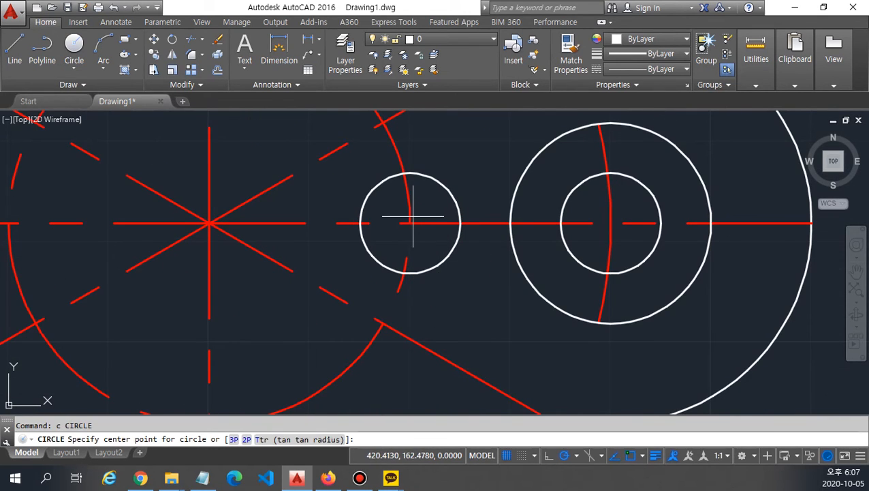
left_click(410, 223)
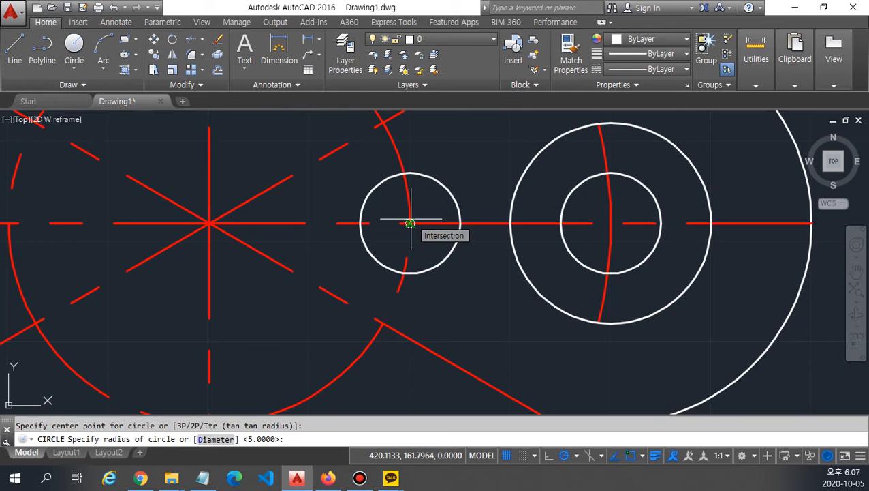
type("4")
key("space")
Trim the lower-left quarter of the radius 5 circle to form a thread symbol
type("tr")
key("space")
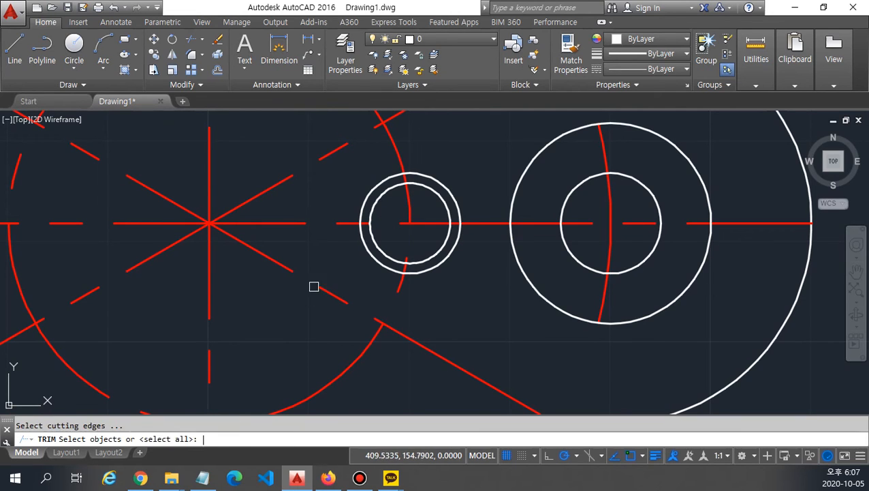
key("space")
key("Escape")
Create a polar array of the radius 4 circle and three-quarter arc about the centre-line intersection with 4 items over 360 degrees
type("ar")
key("space")
left_click(471, 286)
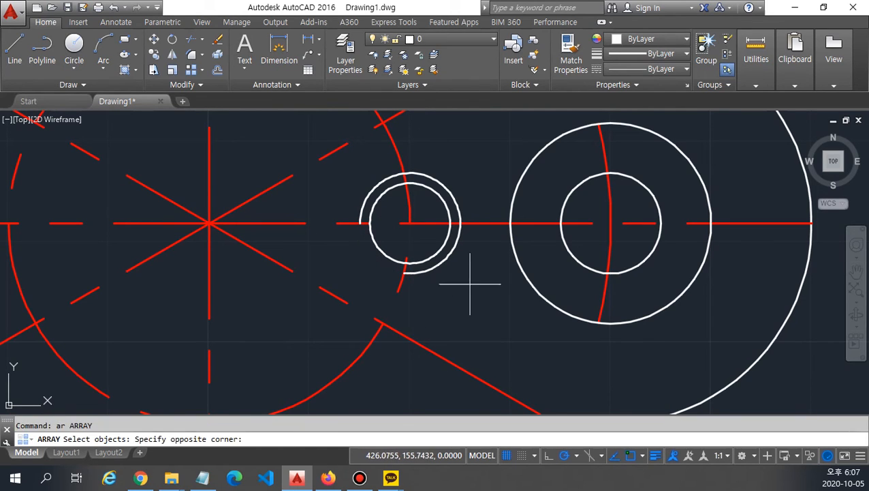
left_click(427, 233)
key("space")
key("space")
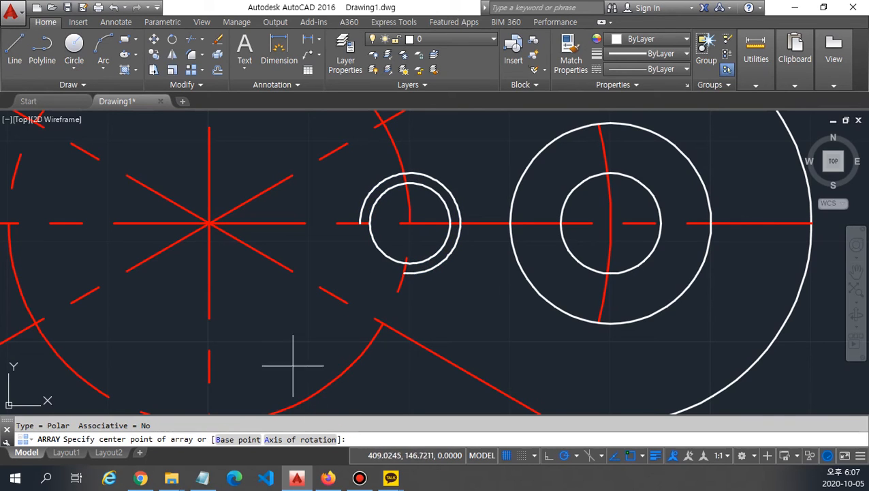
left_click(209, 222)
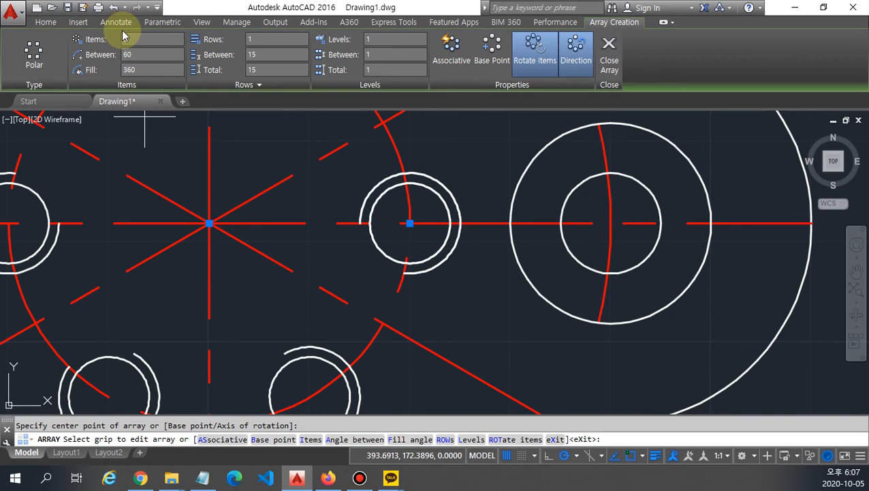
key("Return")
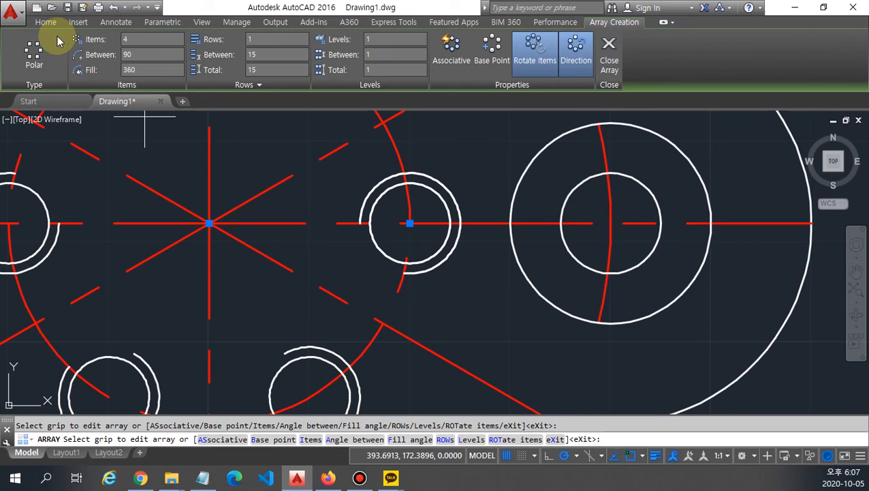
key("Return")
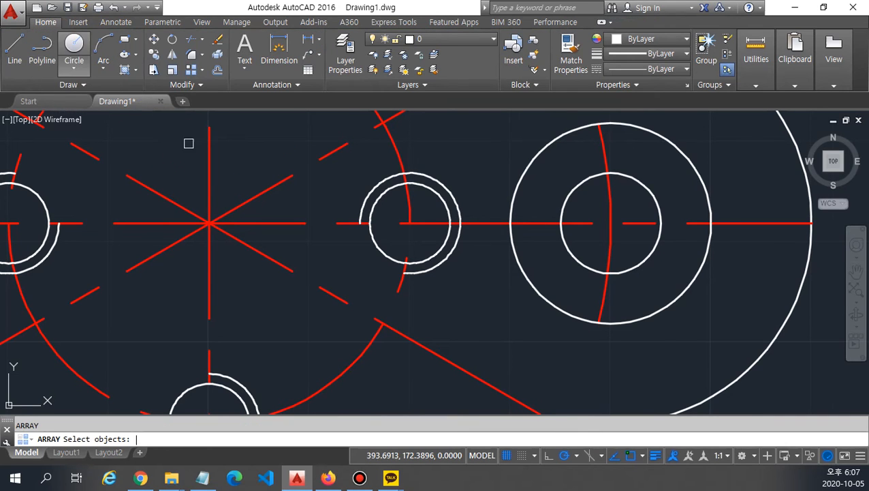
View the flange and the second figure in full, side by side
scroll(205, 170, "down", 4)
middle_click_drag(258, 234, 335, 295)
scroll(335, 289, "down", 2)
scroll(335, 272, "up", 6)
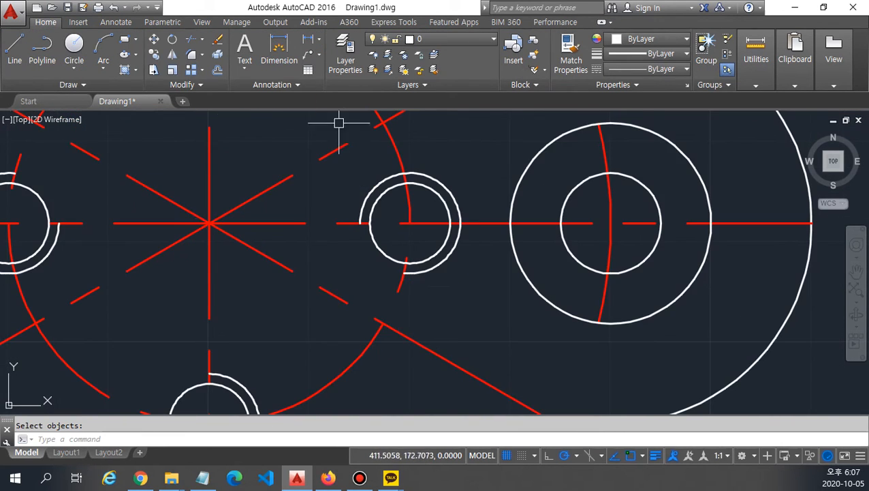
scroll(475, 281, "down", 4)
scroll(582, 194, "down", 4)
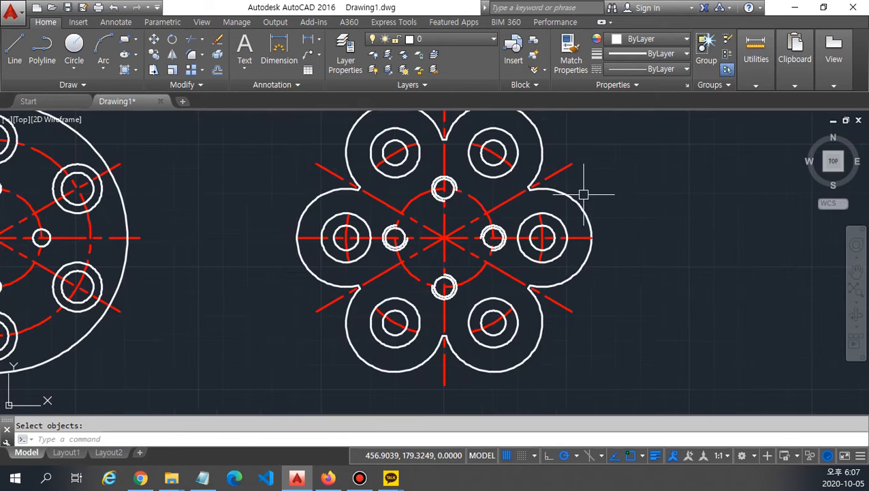
scroll(287, 249, "down", 1)
middle_click_drag(286, 249, 445, 252)
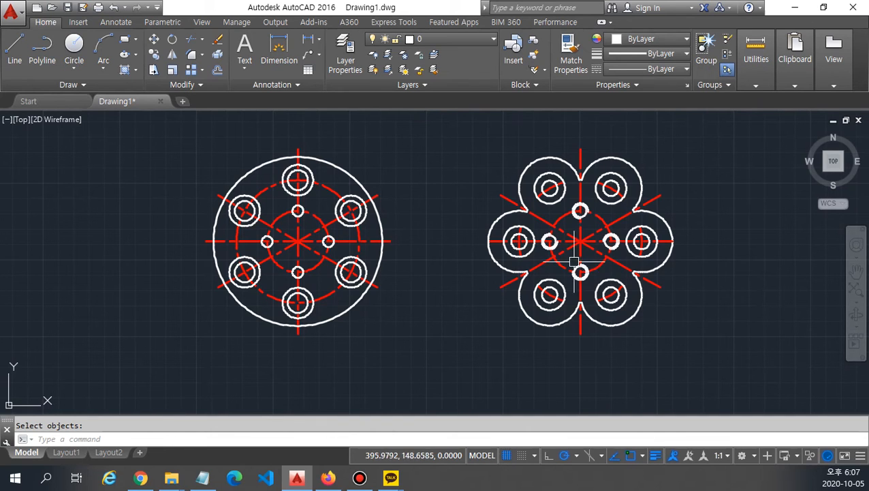
Erase both figures from the drawing and zoom to the whole drawing area
left_click(699, 383)
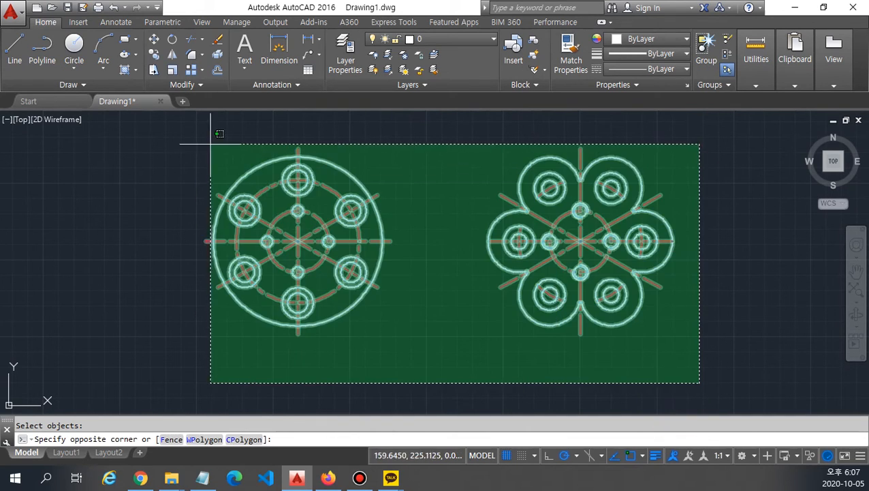
left_click(168, 136)
type("e")
key("Return")
type("z")
key("Return")
type("a")
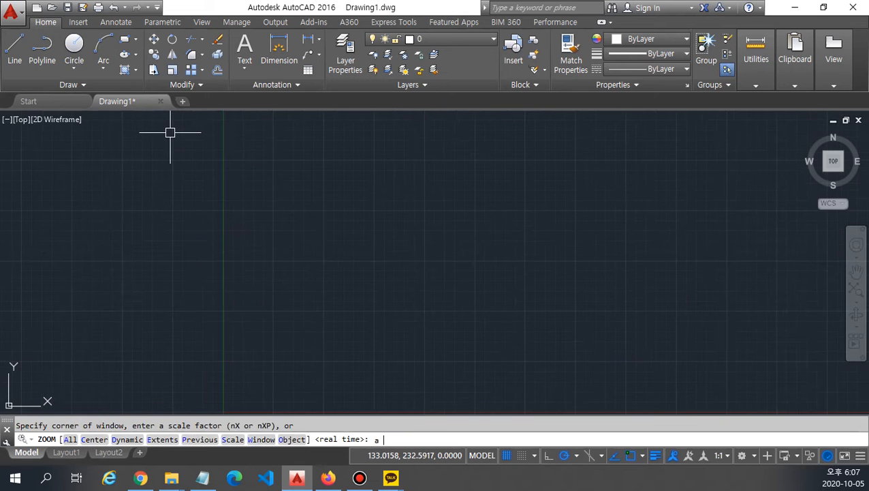
key("Return")
Draw four construction lines through one common point: horizontal, at 30 degrees, vertical and at 150 degrees
type("xl")
key("Return")
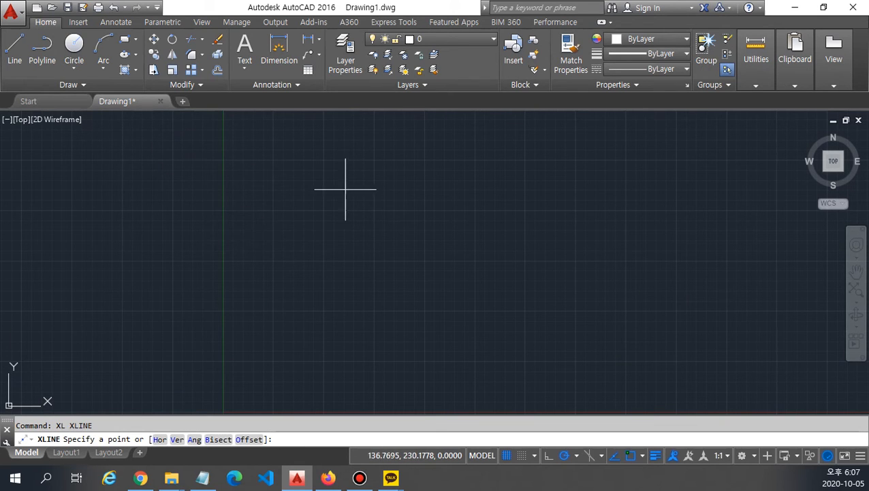
left_click(293, 236)
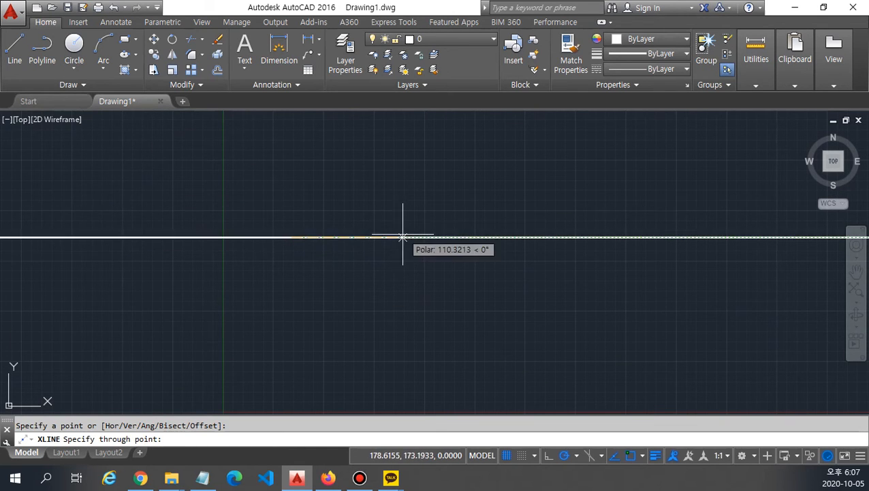
left_click(402, 234)
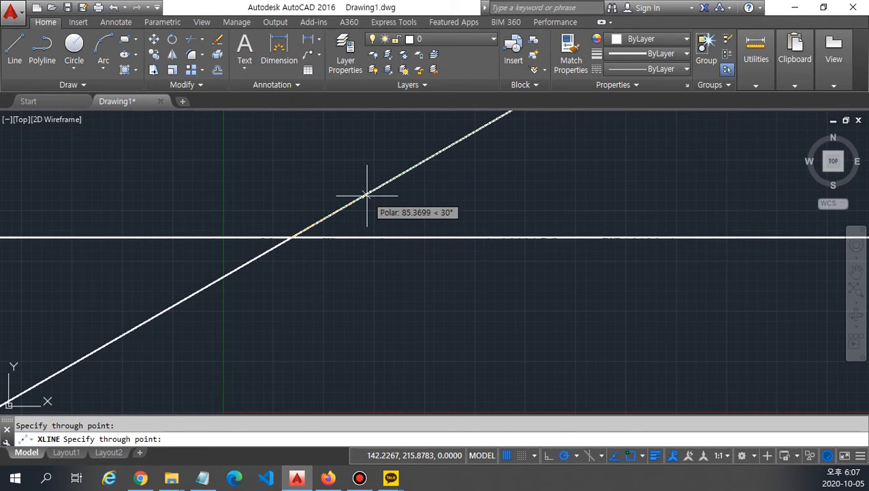
left_click(366, 195)
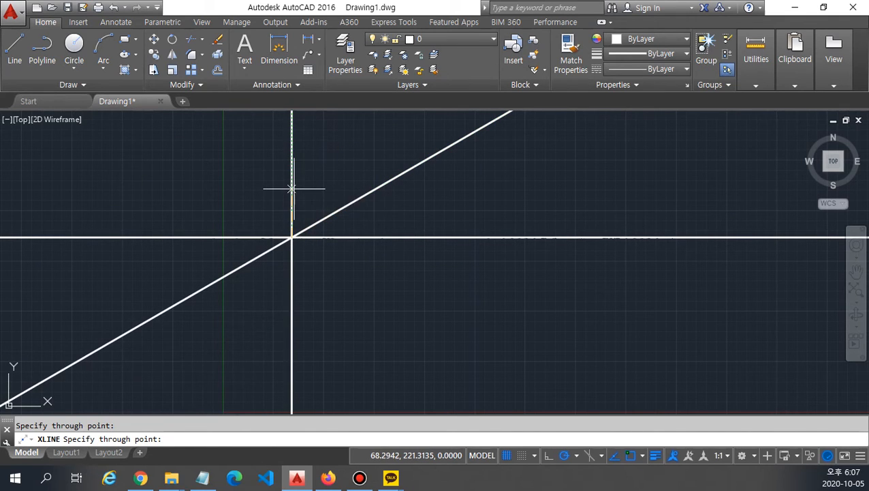
left_click(292, 188)
left_click(262, 230)
key("Return")
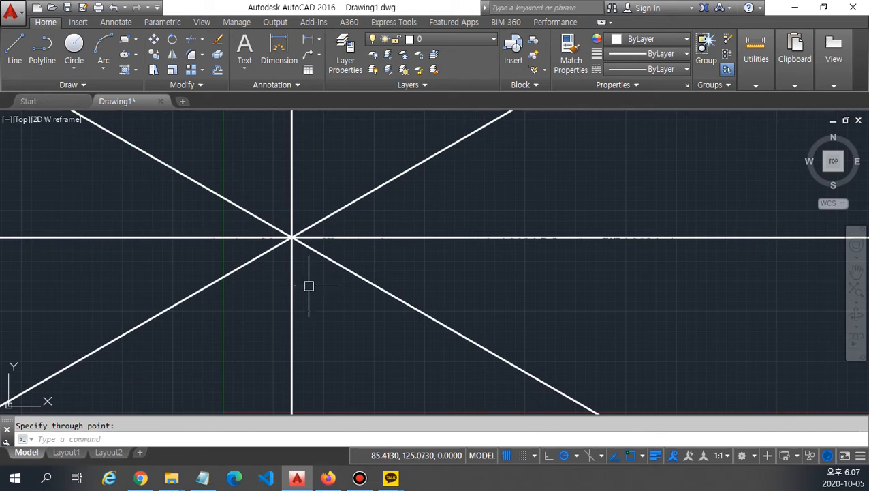
Move the four construction lines to the cen layer
left_click(309, 285)
left_click(253, 186)
left_click(436, 38)
left_click(435, 70)
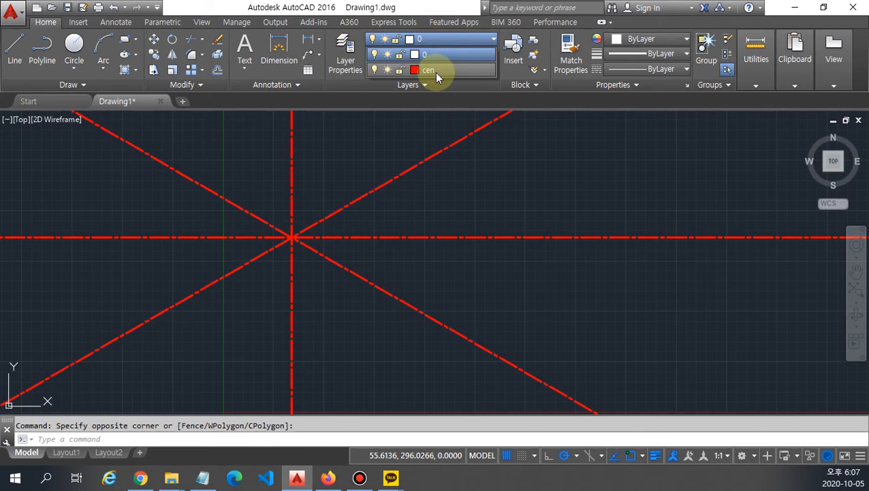
key("Escape")
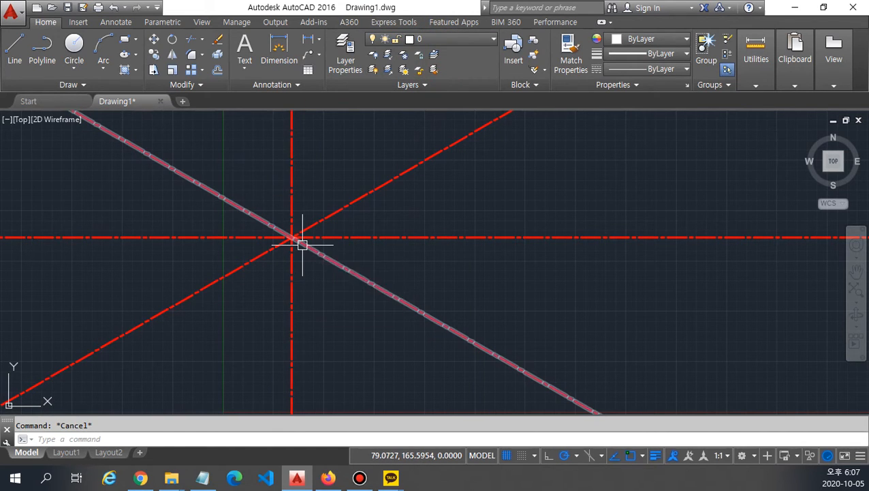
Draw a circle of radius 11 centred on the centre-line intersection
type("c")
key("Return")
left_click(292, 237)
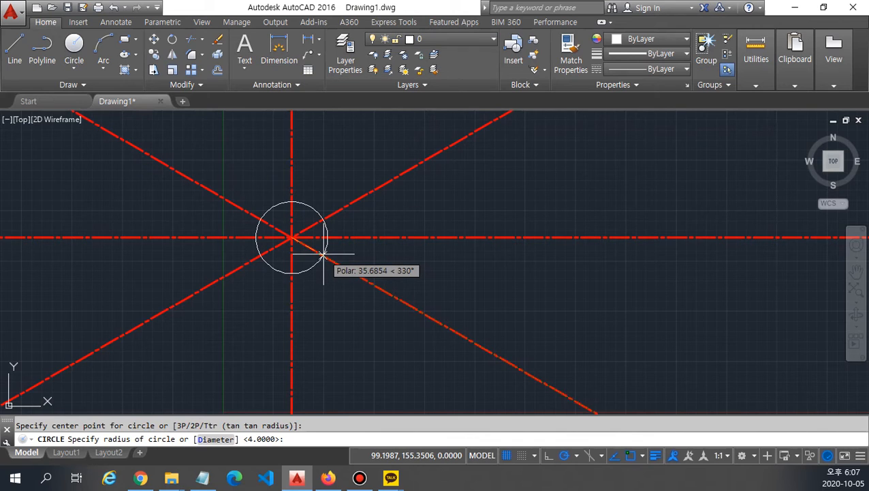
key("Return")
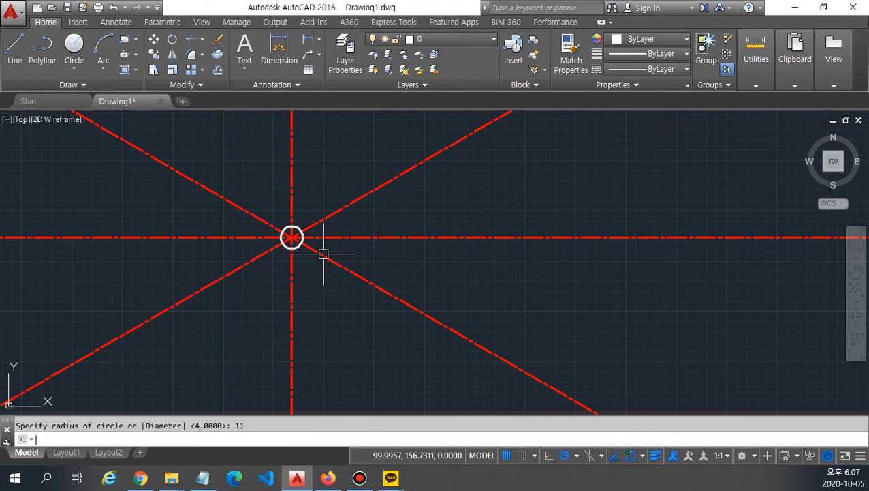
Draw a horizontal construction line through the bottom quadrant of the radius 11 circle
scroll(324, 253, "up", 7)
middle_click_drag(111, 188, 317, 361)
type("xl")
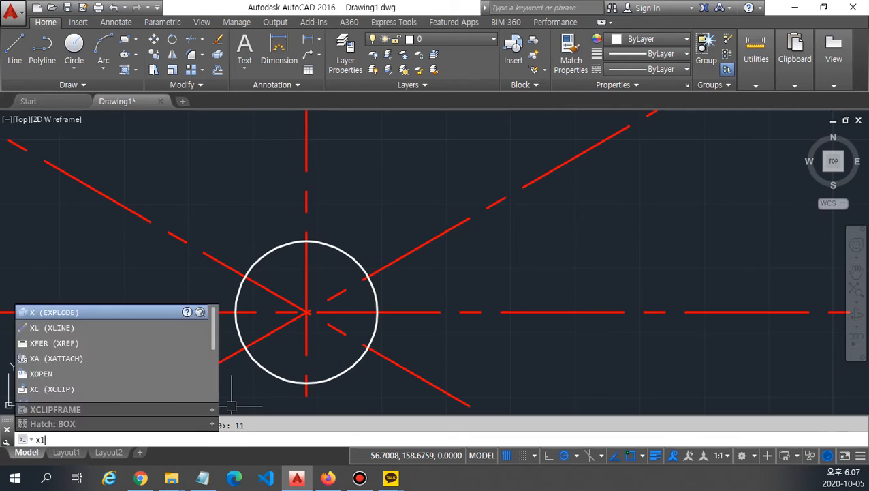
key("Escape")
type("xl")
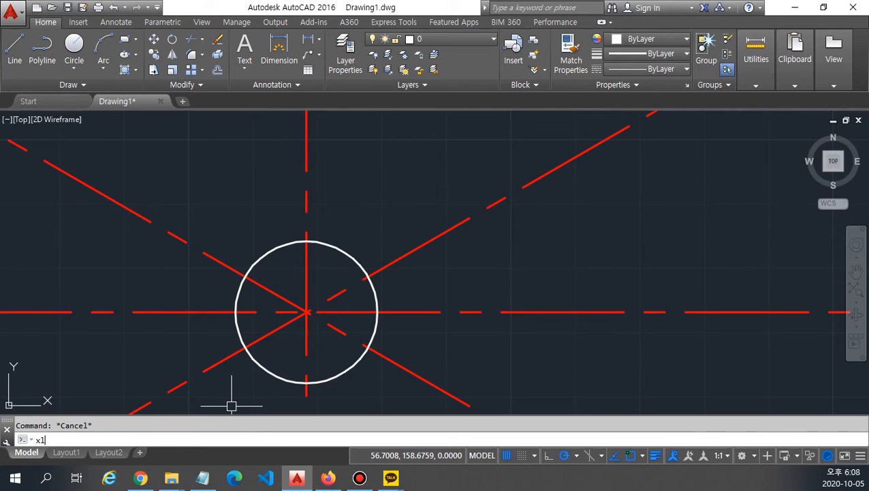
key("Return")
type("h")
key("Return")
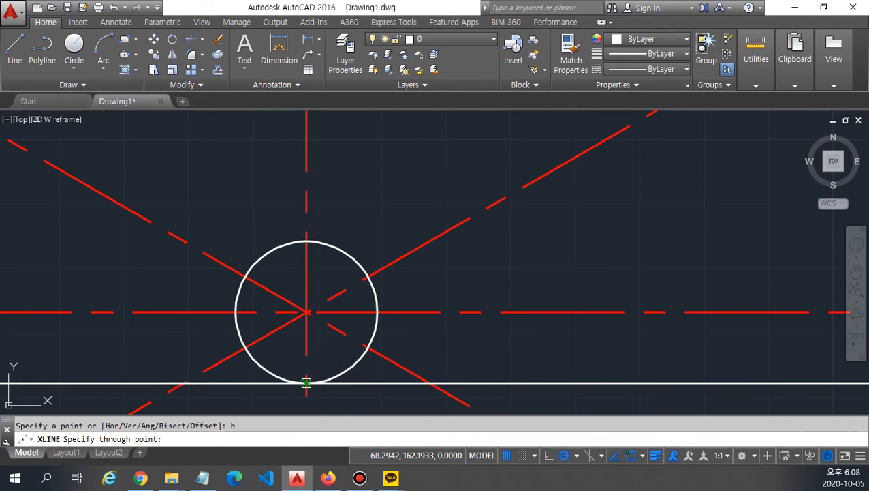
left_click(306, 383)
key("Return")
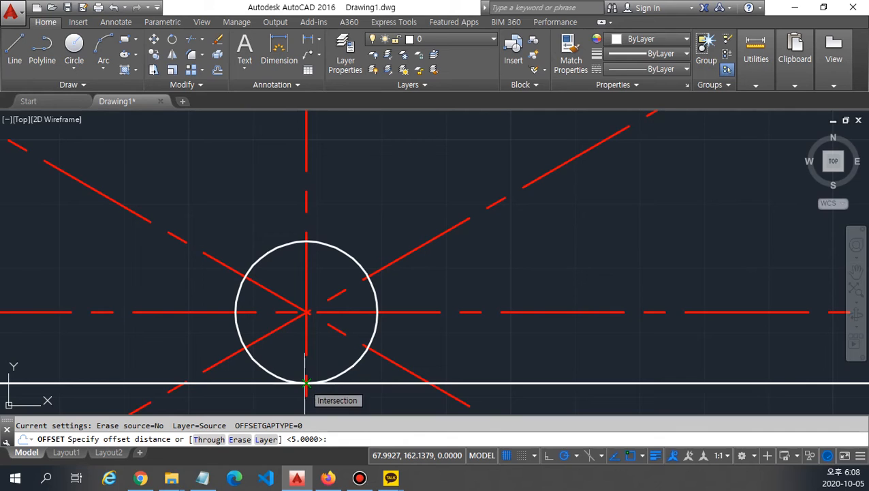
Offset the horizontal construction line upward by 26 for the top of the keyway
type("26")
key("Return")
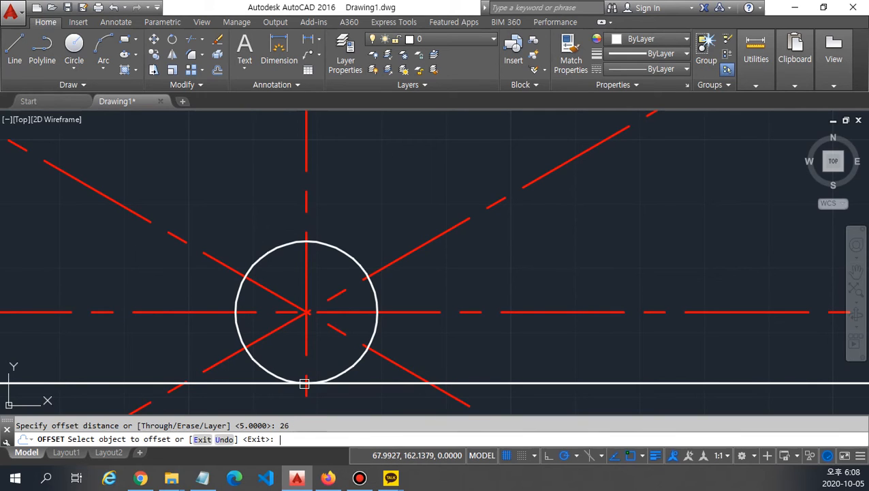
left_click(509, 382)
left_click(501, 295)
Offset the vertical centre line by 3 to each side for the keyway's walls
type("o")
key("Return")
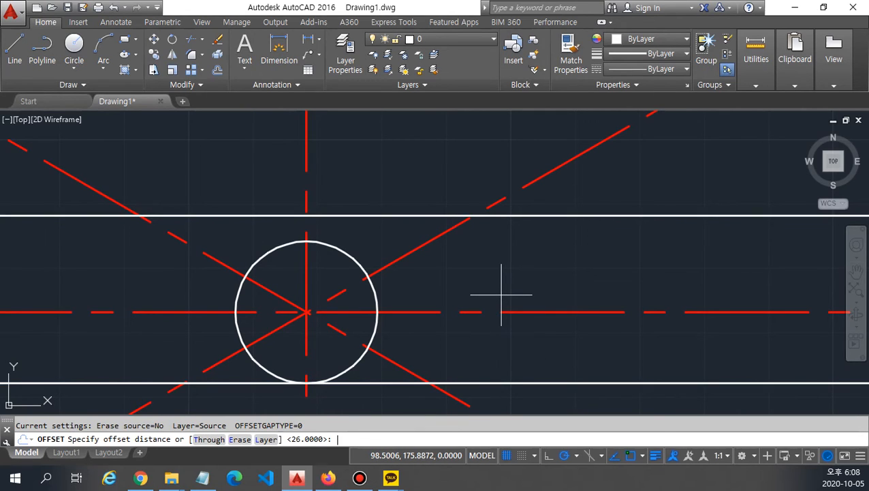
key("Return")
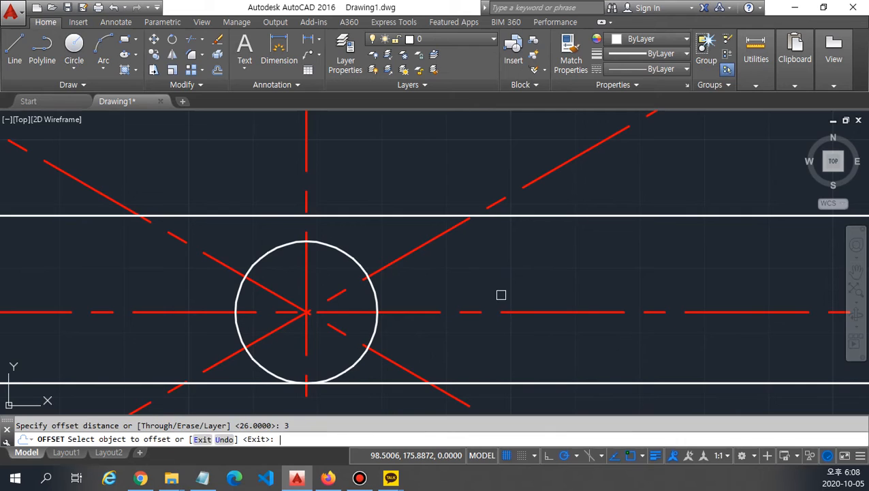
left_click(307, 141)
left_click(266, 164)
left_click(306, 161)
left_click(334, 159)
key("Return")
Match the two offset vertical lines to the properties of the upper white horizontal line
type("ma")
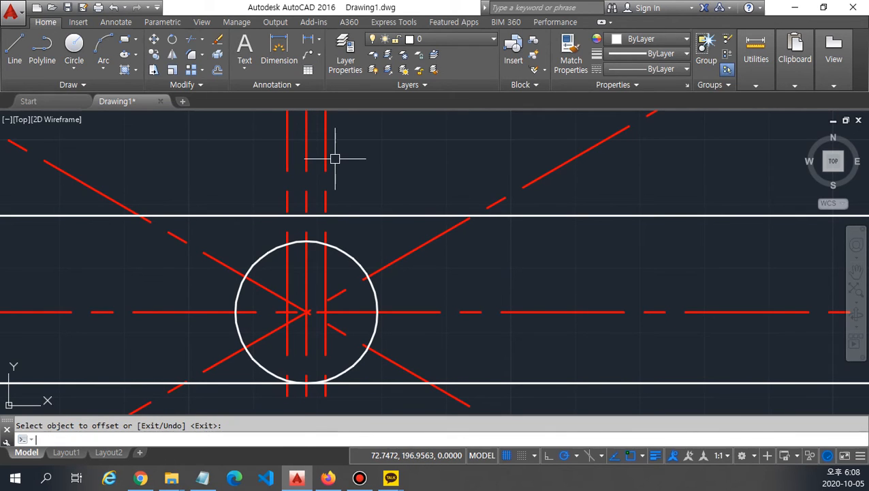
key("Return")
left_click(345, 214)
left_click(327, 181)
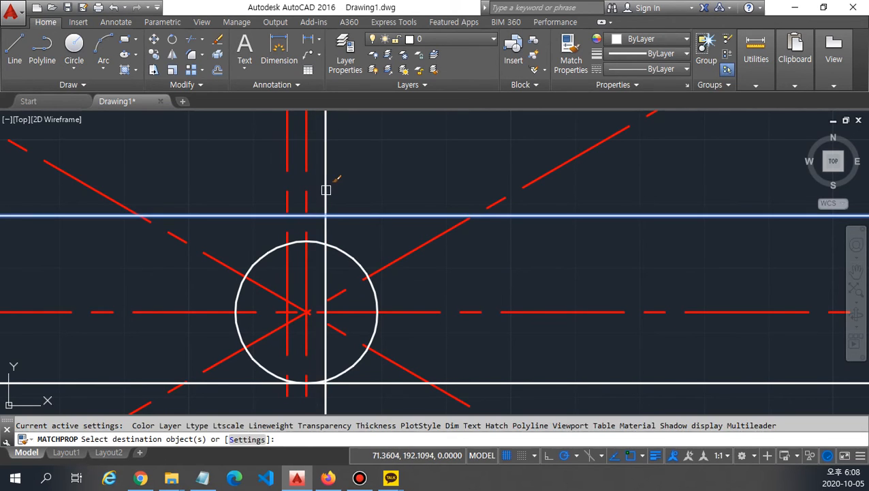
left_click(286, 195)
key("Return")
Trim the circle's upper arc between the left keyway line and the vertical centre line
scroll(288, 278, "up", 2)
type("tr")
key("Return")
key("Return")
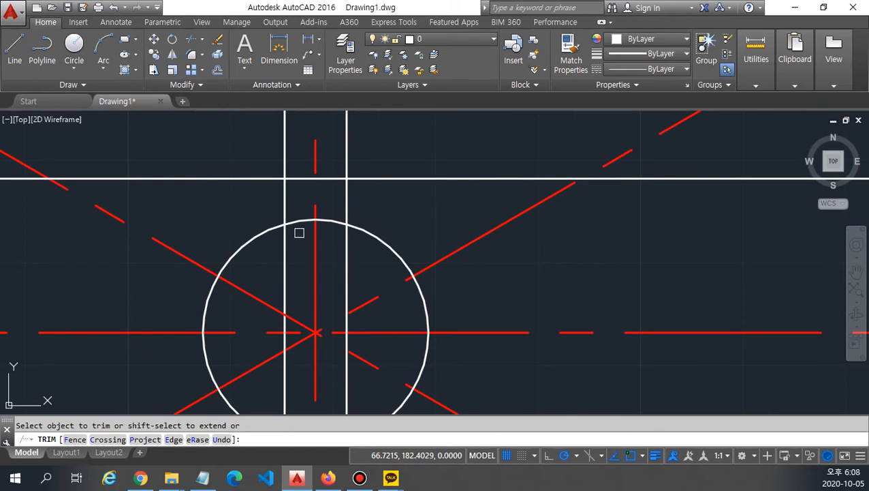
left_click(299, 219)
key("Return")
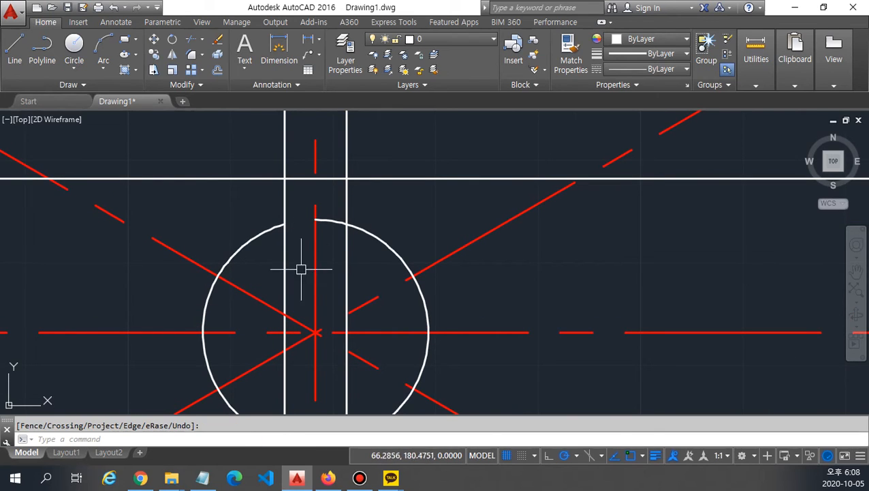
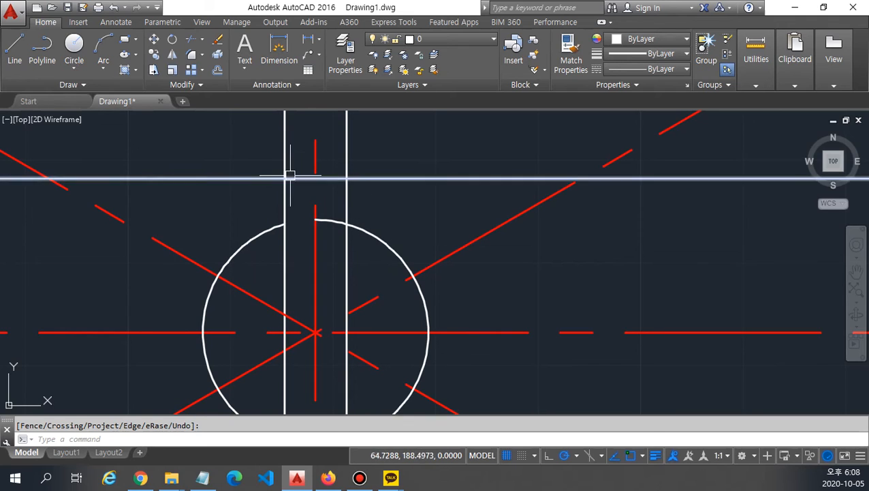
Fillet the circle, the two keyway walls and the keyway's top line with radius 0 to form a closed keyway outline
type("f")
key("Return")
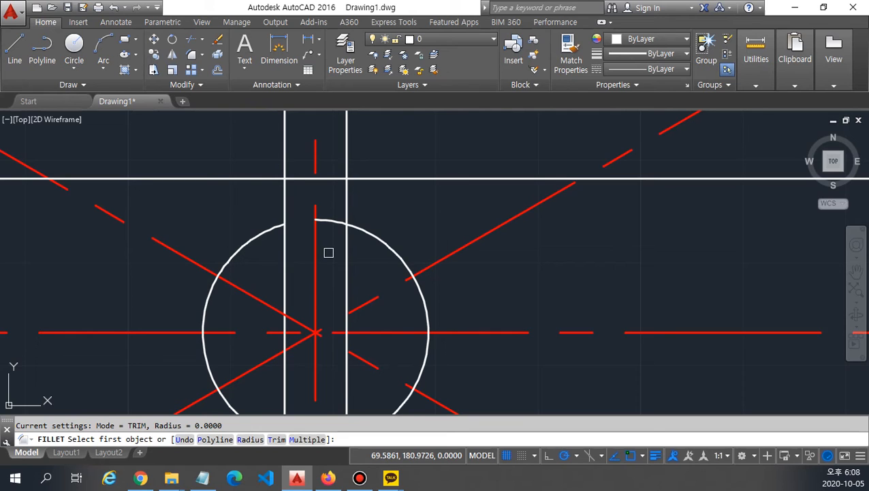
left_click(270, 229)
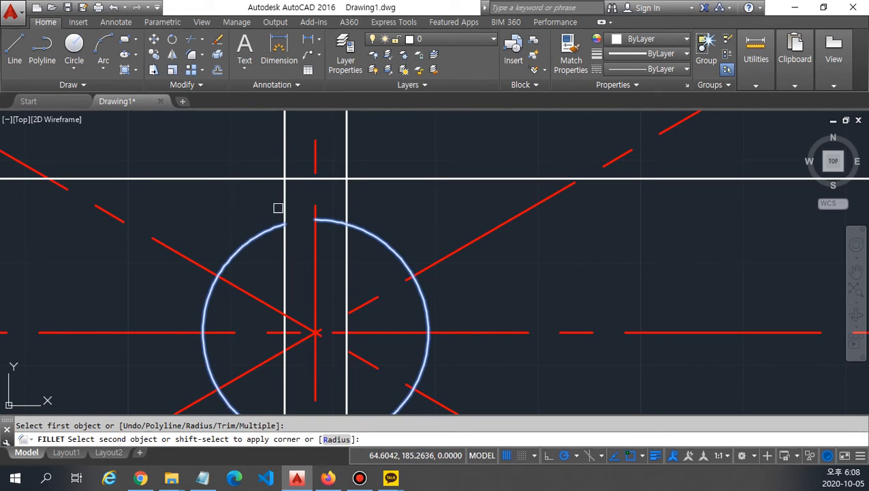
left_click(282, 203)
left_click(286, 188)
left_click(287, 179)
left_click(329, 180)
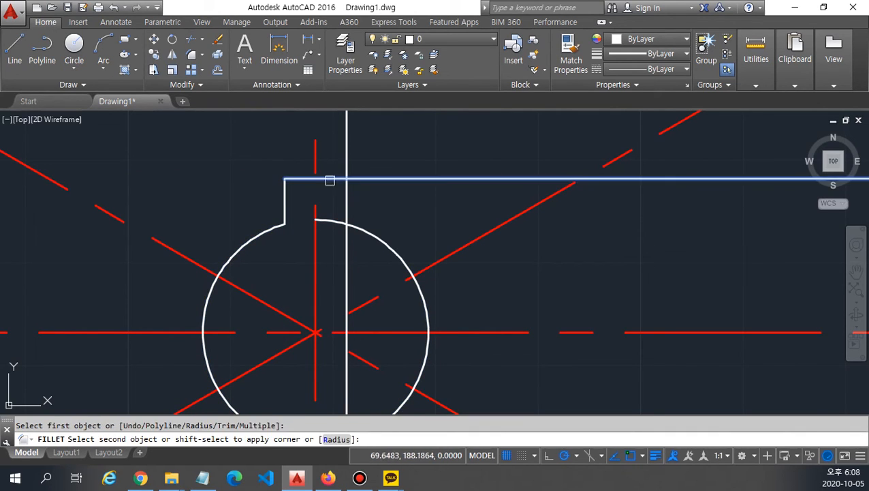
left_click(346, 205)
left_click(346, 218)
left_click(381, 240)
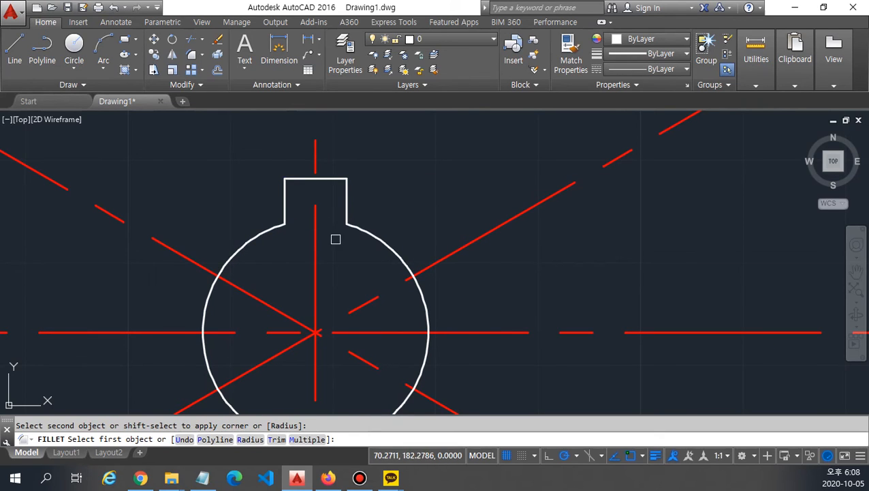
key("Escape")
Erase the horizontal construction line touching the bottom of the radius 11 circle
scroll(348, 266, "down", 4)
left_click(471, 300)
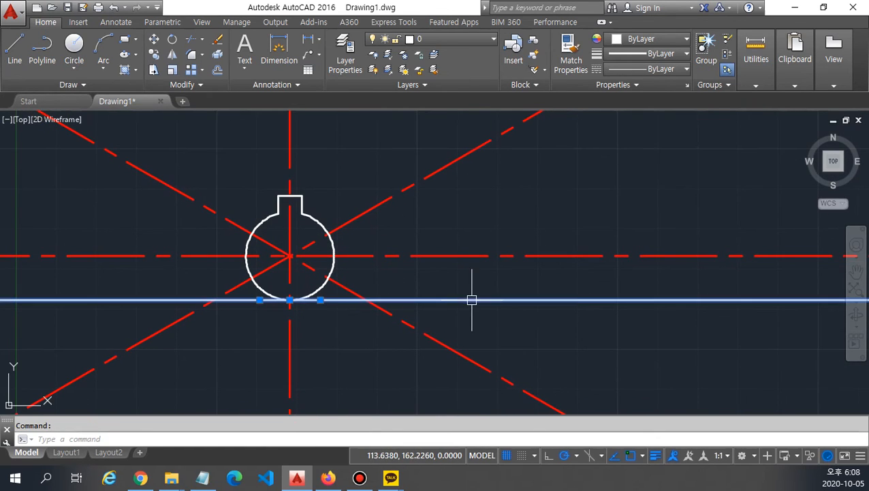
type("e")
key("Return")
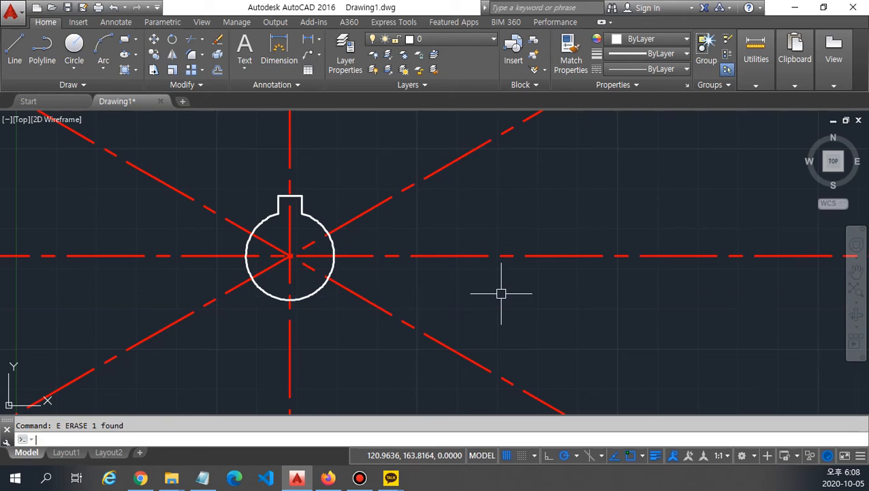
Draw two circles of radius 19.5 and 25 centred on the centre-line intersection
type("c")
key("Return")
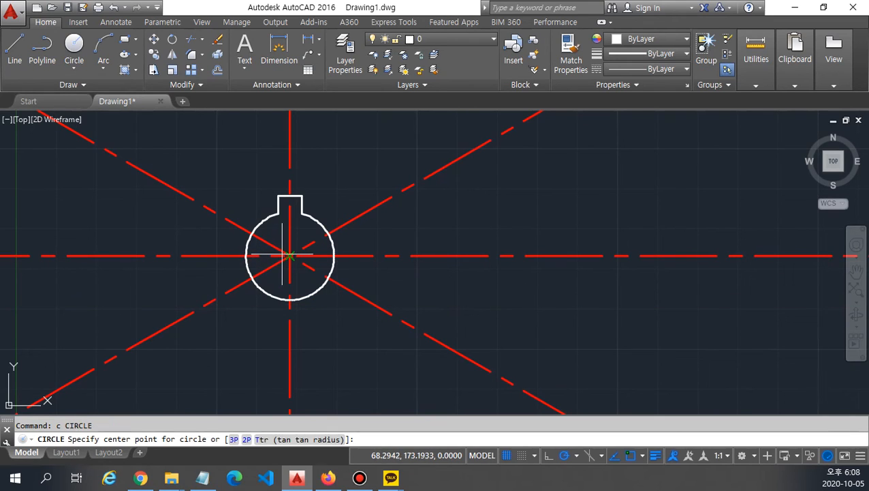
left_click(290, 256)
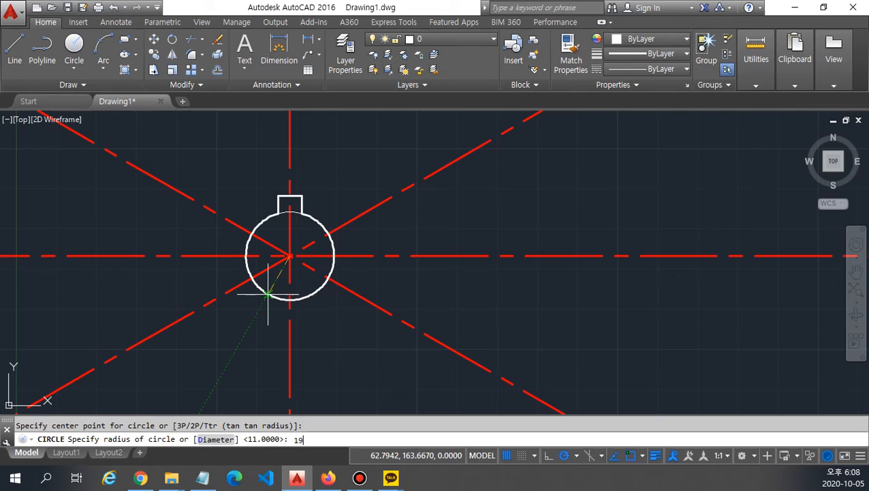
type("19.5")
key("Return")
type("c")
key("Return")
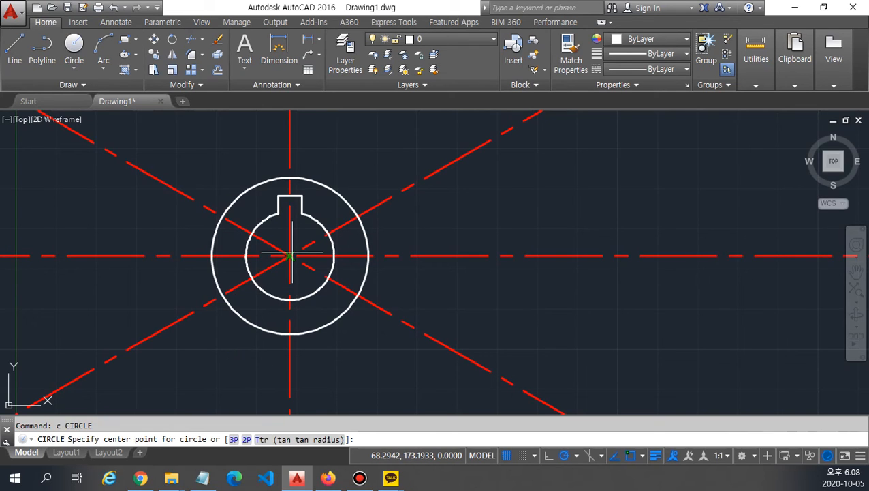
left_click(291, 256)
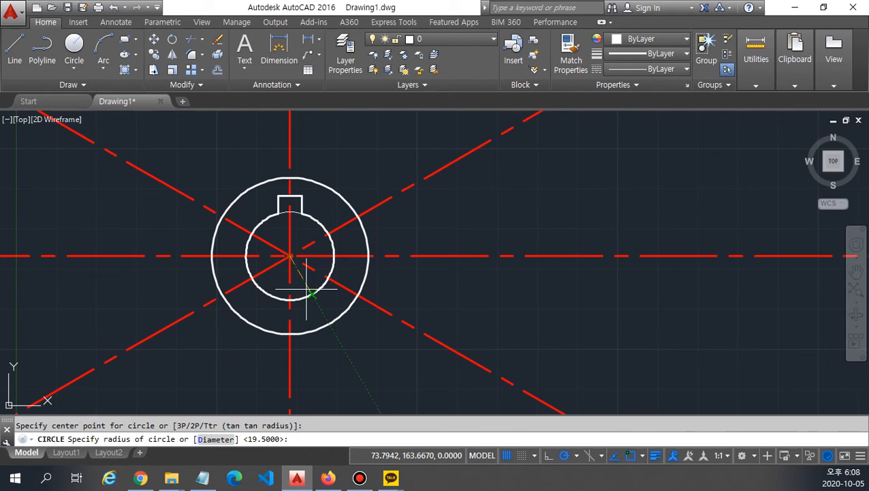
type("25")
key("Return")
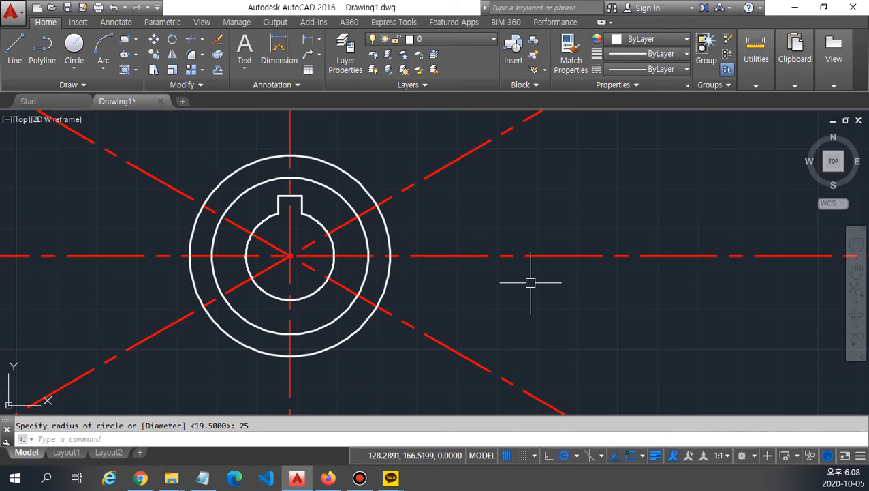
Match the radius 25 circle to the properties of the 30-degree centre line
type("ma")
key("Return")
left_click(457, 173)
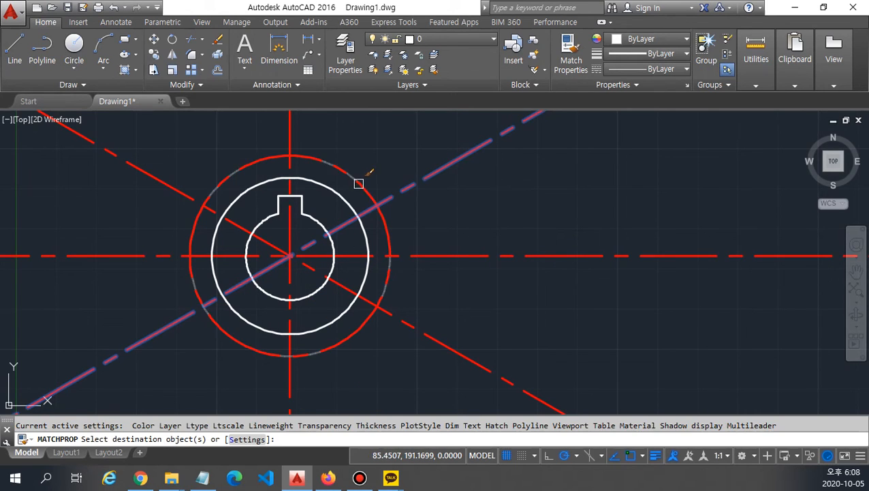
left_click(359, 182)
key("Return")
Set the drawing's linetype scale to 0.5
type("lt")
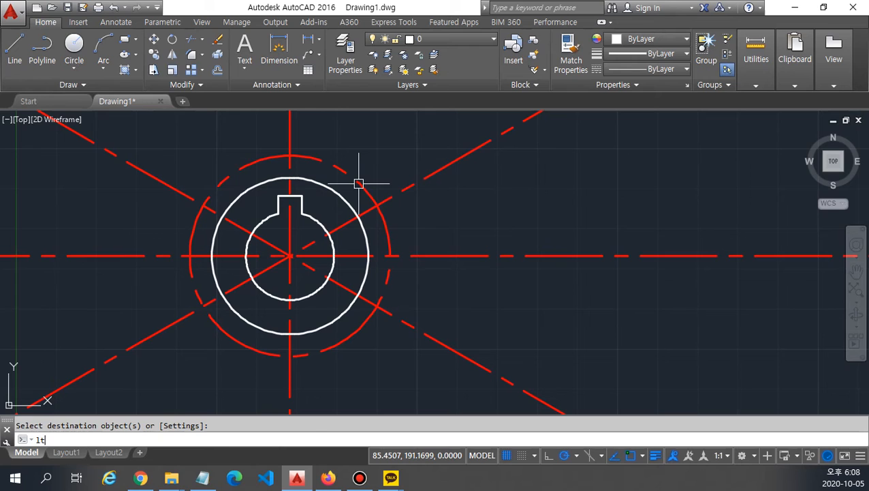
type("s")
key("Return")
type("0.5")
key("Return")
Draw a circle of diameter 7 where the vertical centre line crosses the top of the radius 25 circle
type("c")
key("Return")
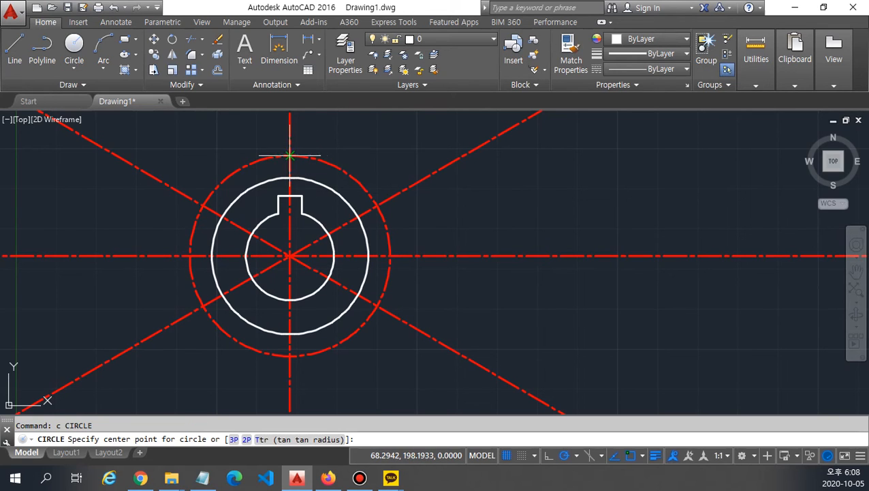
left_click(289, 155)
type("d")
key("Return")
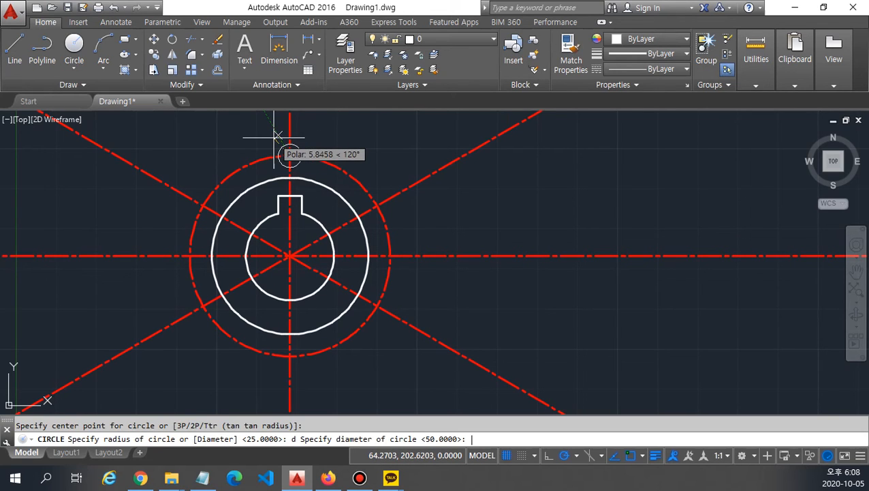
type("7")
key("Return")
Draw a circle at the default radius where the upper-left 30-degree line crosses the radius 25 circle, and erase it
key("Return")
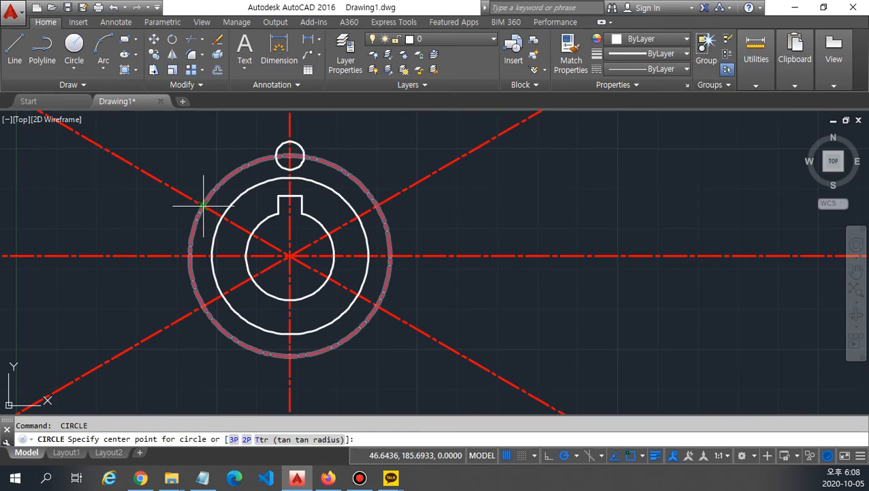
left_click(202, 205)
key("Return")
key("Return")
key("Escape")
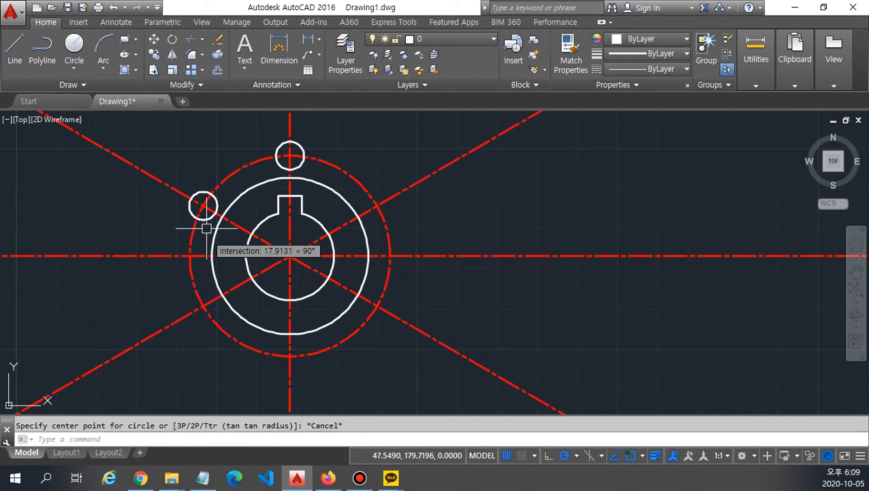
left_click(206, 218)
type("e")
key("Return")
middle_click_drag(404, 178, 353, 285)
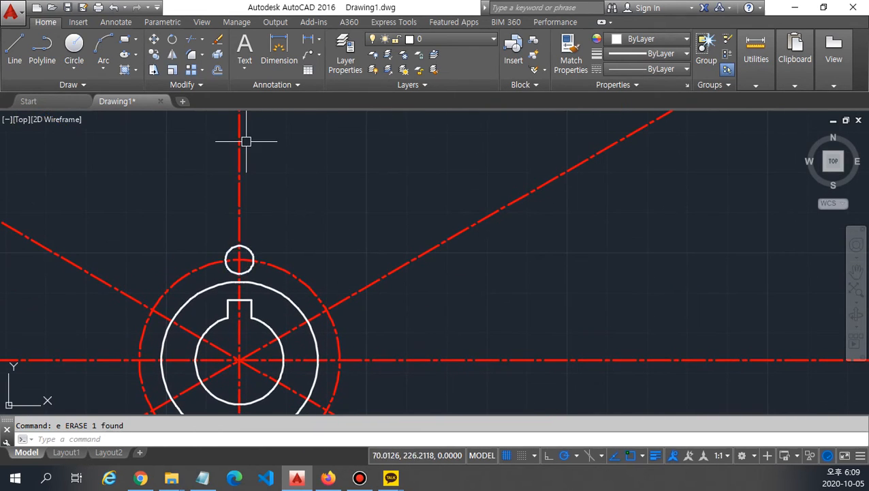
mouse_move(240, 258)
left_mouse_down()
mouse_move(223, 227)
mouse_move(213, 243)
mouse_move(232, 99)
mouse_move(210, 127)
mouse_move(85, 222)
left_mouse_up()
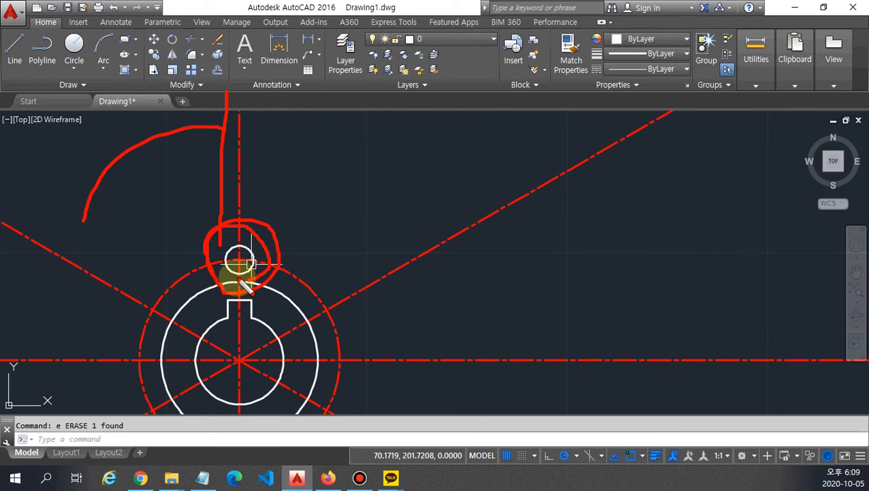
key("e")
mouse_move(233, 277)
left_mouse_down()
mouse_move(262, 272)
mouse_move(254, 134)
mouse_move(199, 146)
mouse_move(247, 131)
left_mouse_up()
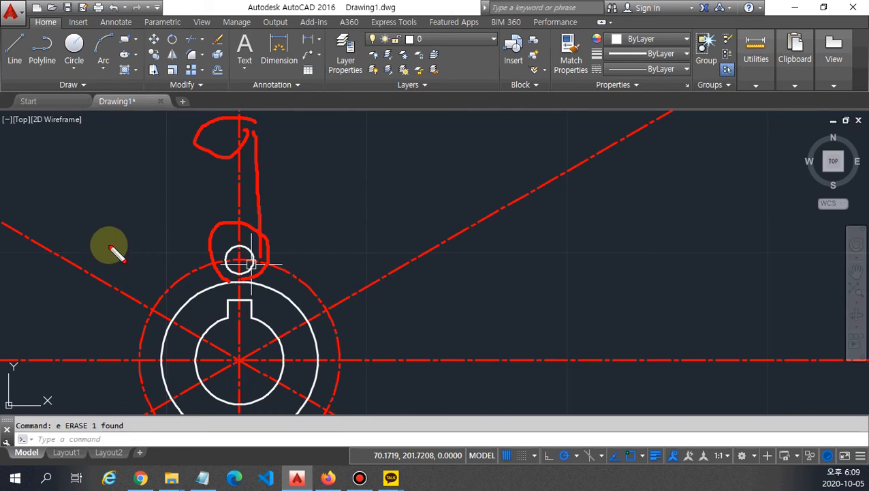
mouse_move(68, 234)
left_mouse_down()
mouse_move(49, 267)
mouse_move(64, 237)
left_mouse_up()
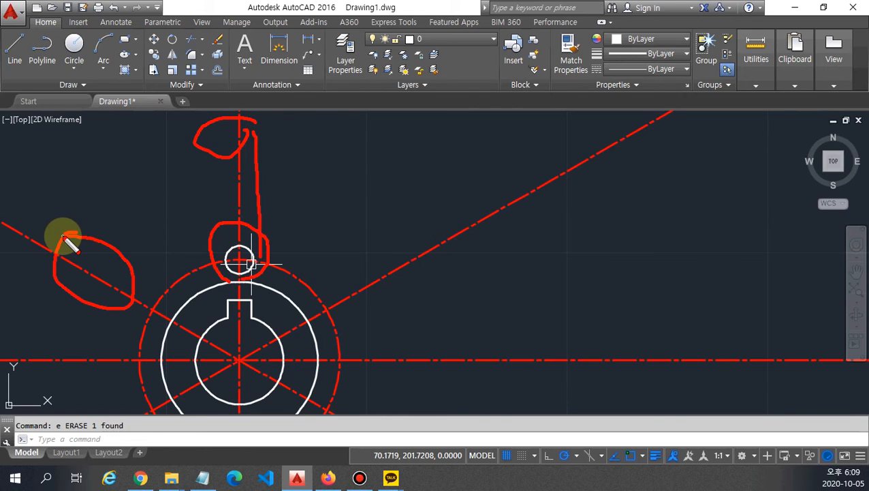
left_click_drag(190, 151, 103, 190)
left_click_drag(102, 146, 134, 216)
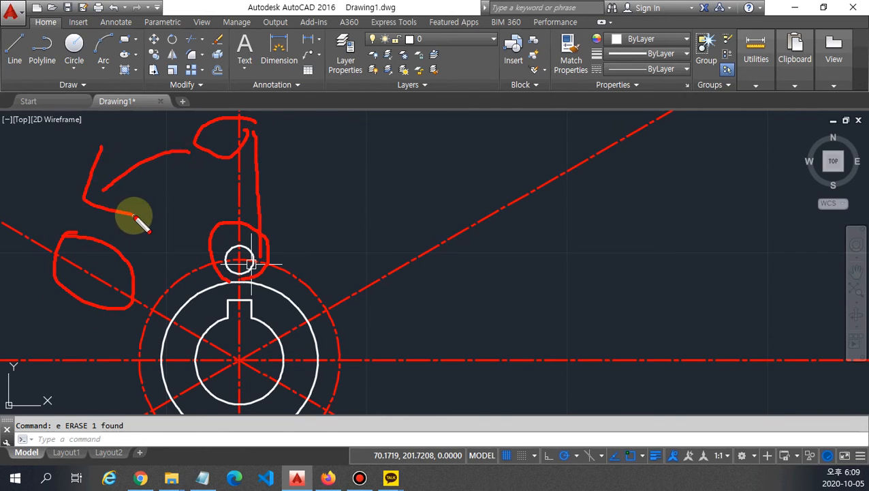
key("Escape")
Draw a circle of diameter 7 where the upper-left 30-degree line crosses the radius 25 circle
type("c")
key("Return")
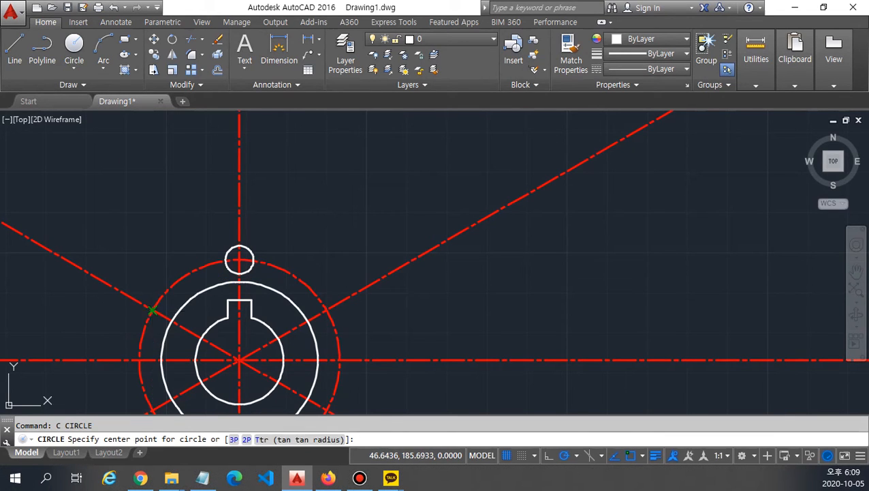
left_click(152, 310)
type("d")
key("Return")
type("7")
key("Return")
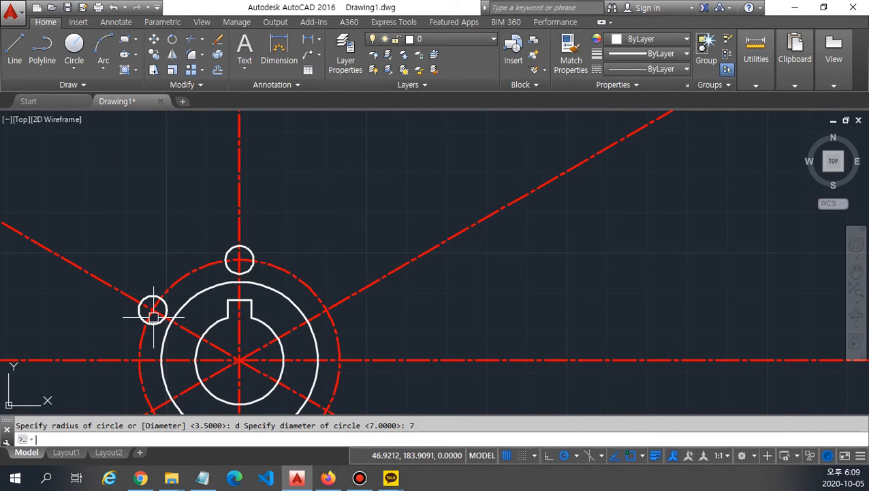
Offset the vertical centre line by 3.5 to both sides and the upper-left 30-degree line by 3.5 upward
type("o")
key("Return")
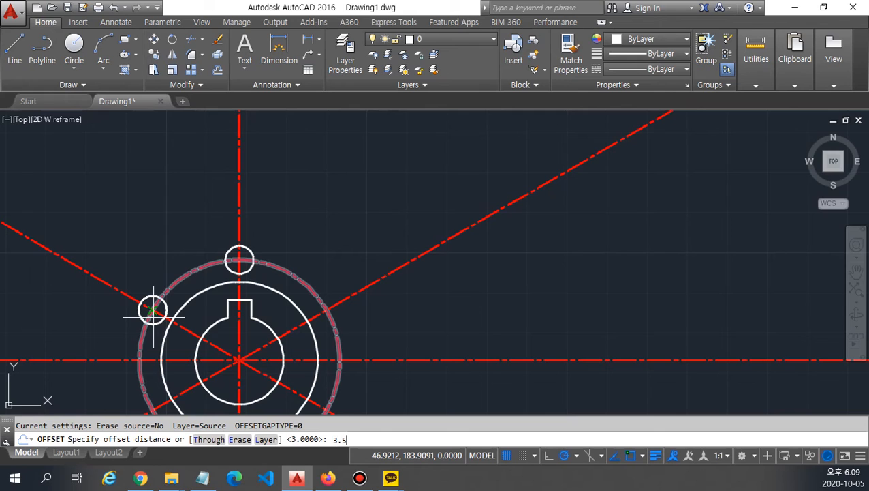
key("Return")
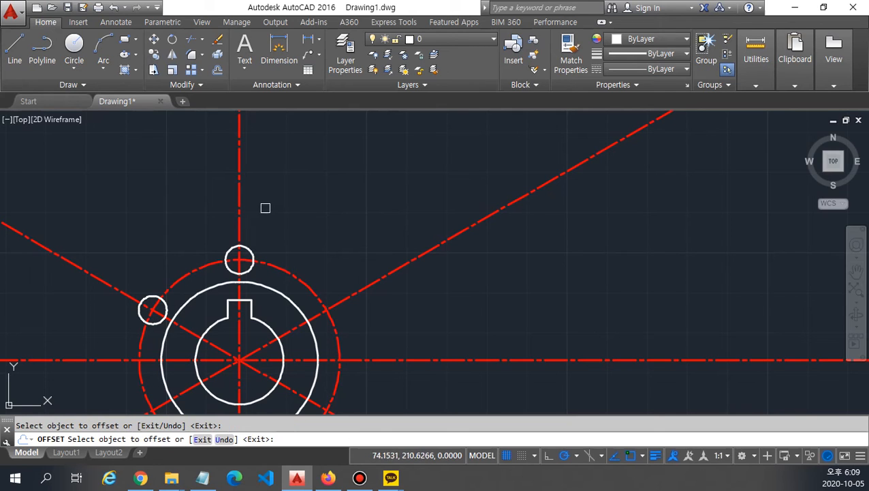
left_click(237, 224)
left_click(263, 214)
left_click(237, 213)
left_click(183, 226)
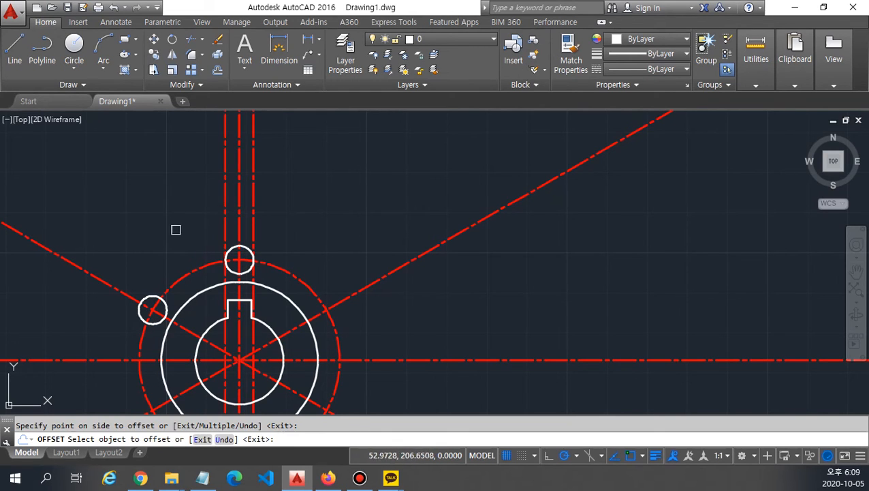
left_click(109, 288)
left_click(117, 233)
key("Return")
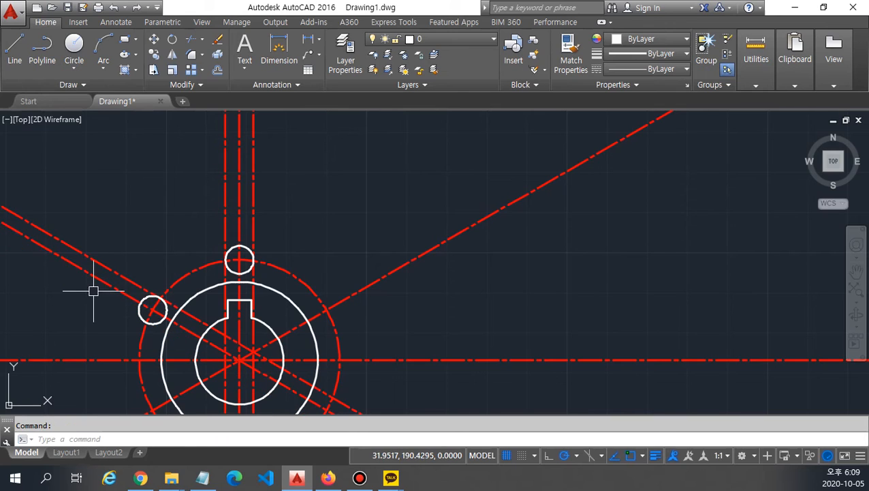
Draw an outer circle of diameter 95 centred on the centre-line intersection
type("c")
key("Return")
left_click(240, 359)
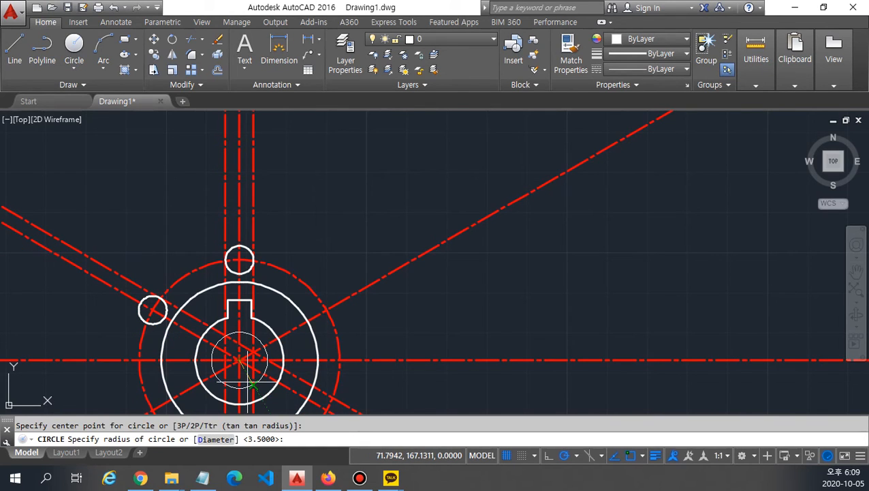
type("d")
key("Return")
type("95")
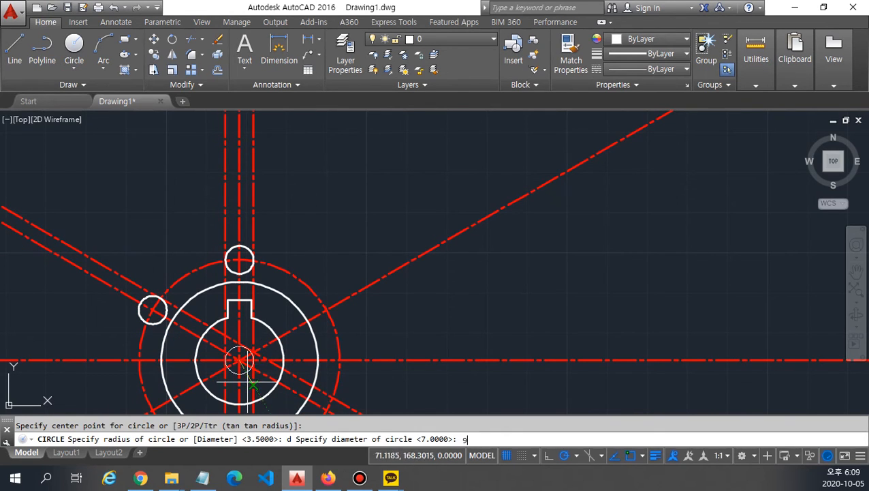
key("Return")
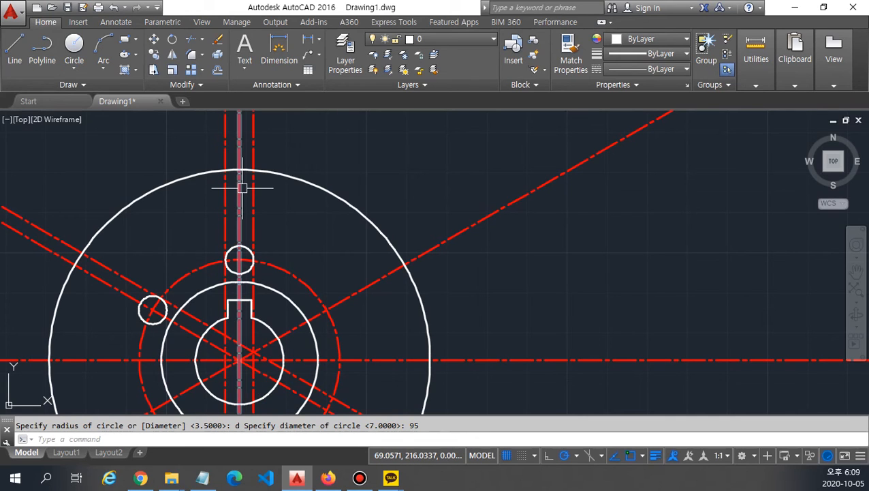
Match the two vertical offset lines and the slanted offset line to the properties of the diameter 95 circle
type("ma")
key("Return")
left_click(269, 174)
left_click(253, 194)
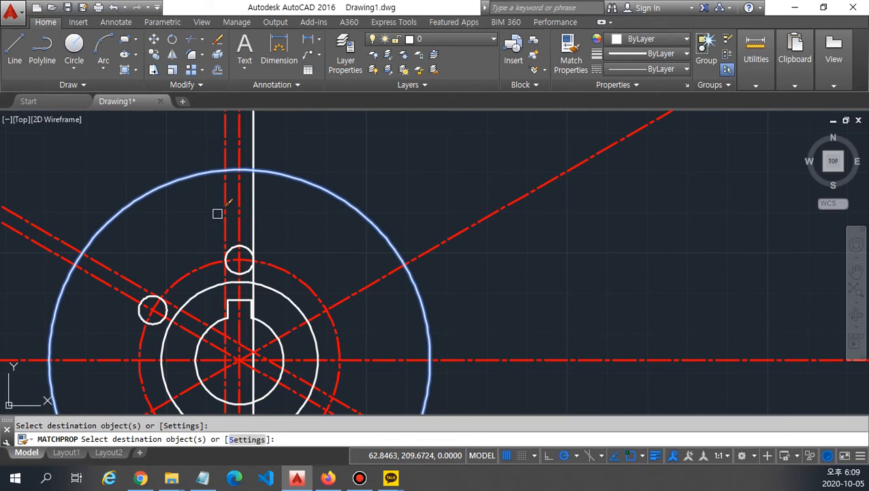
left_click(225, 209)
left_click(126, 281)
key("Return")
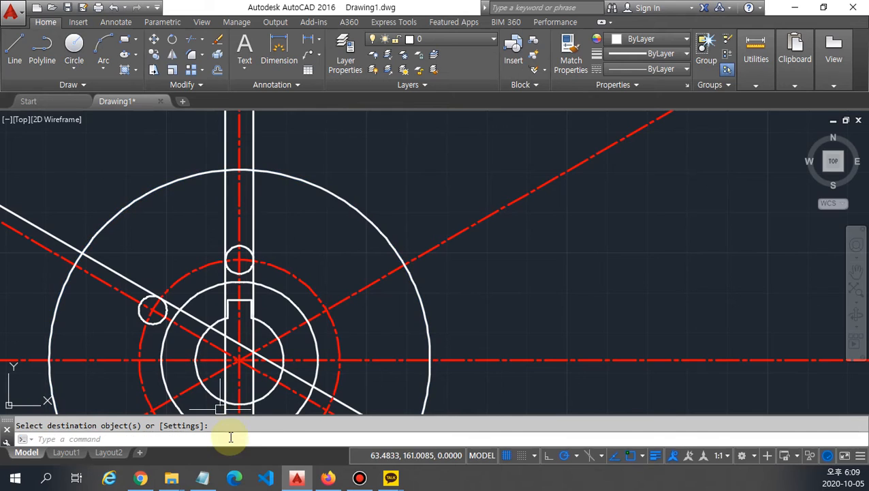
Trim the diameter 95 circle between the right vertical offset line and the upper-right 30-degree line
type("tr")
key("Return")
key("Return")
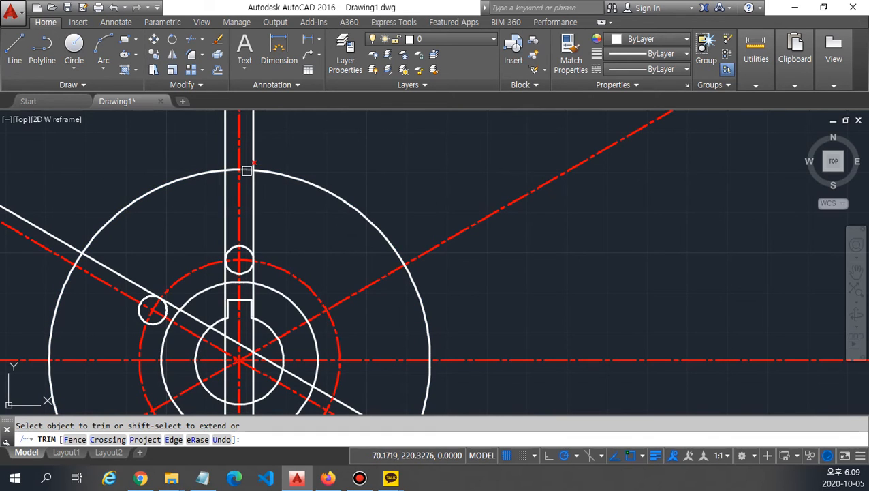
left_click(272, 173)
key("Return")
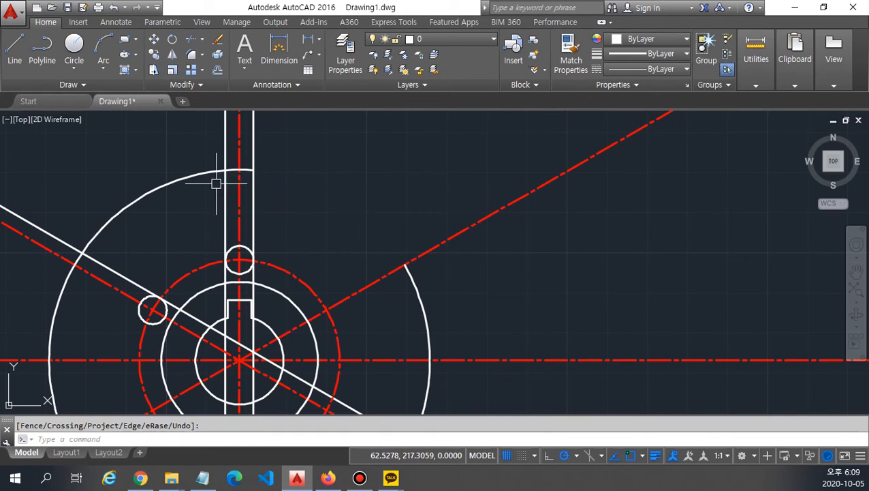
Offset the left vertical white line by 5 to the left and the slanted white line by 5 upward
type("o")
key("Return")
type("5")
key("Return")
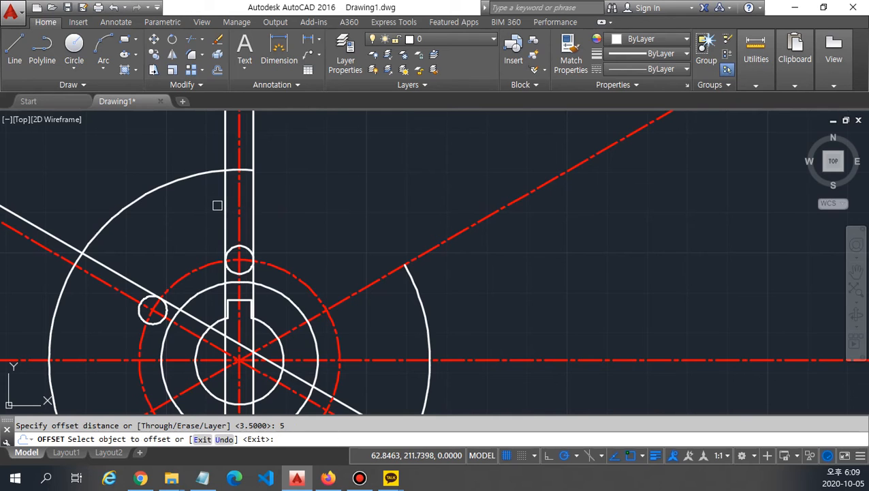
left_click(224, 202)
left_click(174, 233)
left_click(136, 282)
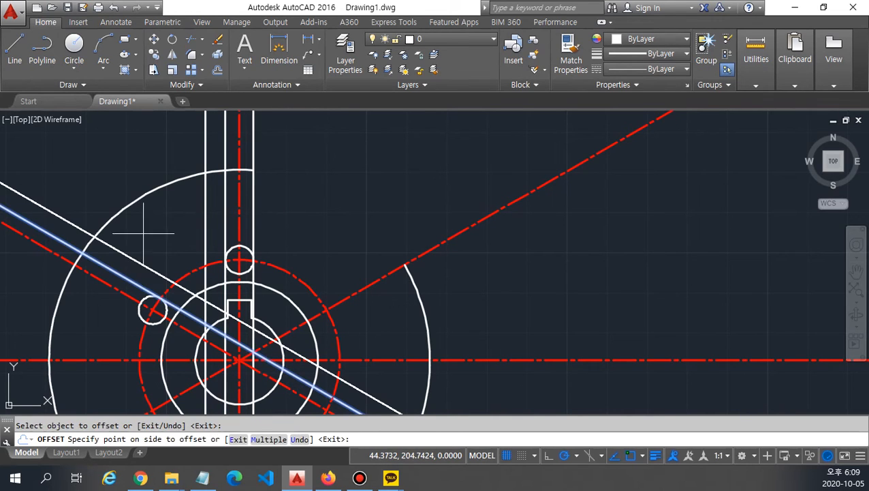
left_click(141, 217)
key("Return")
Trim the outer arc between the two lines offset by 5, and erase both of those lines
type("tr")
key("Return")
key("Return")
left_click(137, 197)
key("Return")
left_click(207, 217)
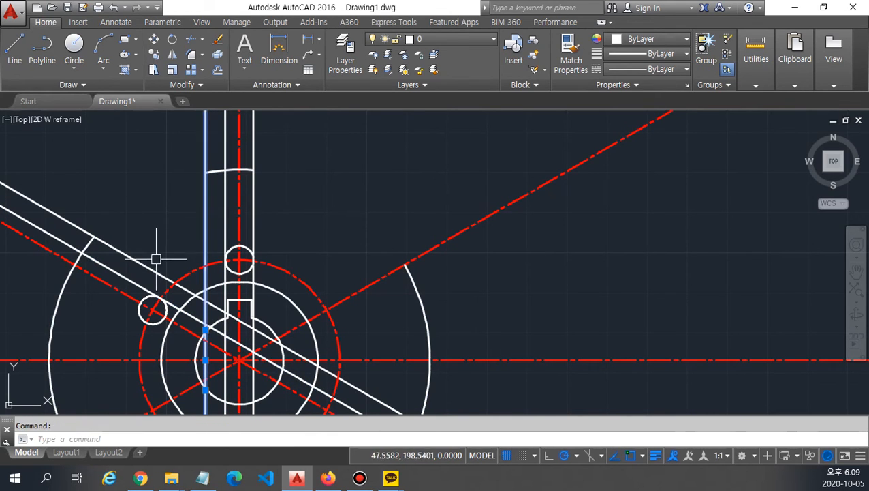
left_click(150, 265)
type("e")
key("Return")
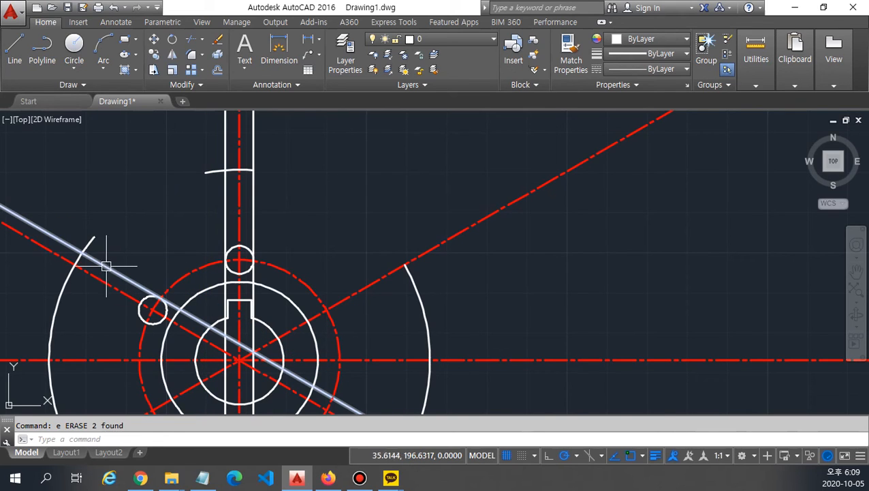
Fillet the slanted white line and the short outer arc piece at its upper end into a radius 0 corner
type("f")
key("Return")
left_click(106, 266)
left_click(89, 245)
key("Return")
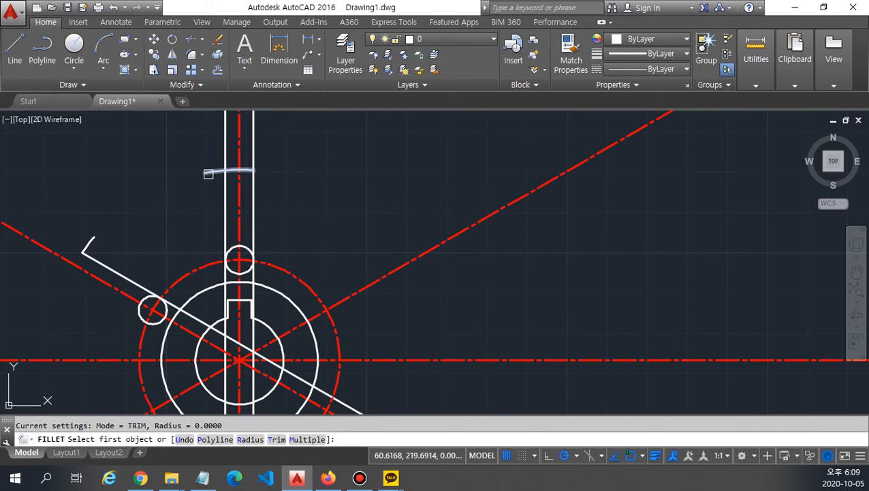
left_click(216, 172)
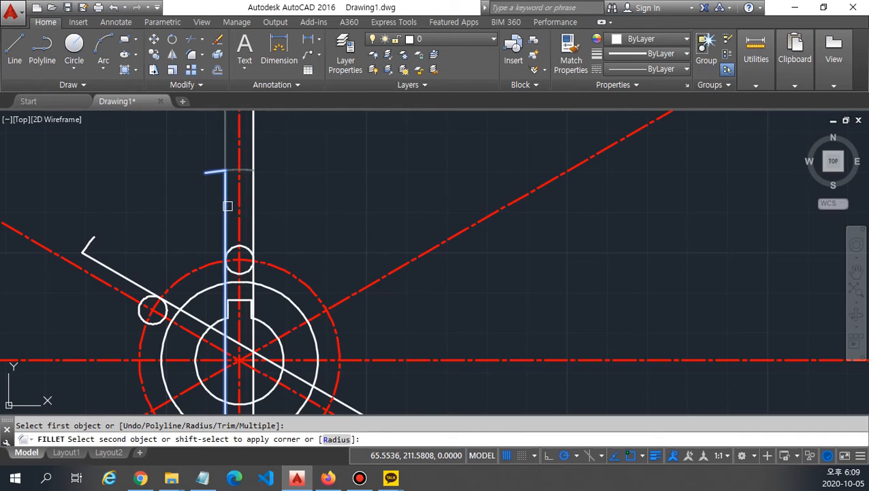
key("Escape")
Trim the parts of the vertical white lines that extend above the outer arc
type("tr")
key("Return")
key("Return")
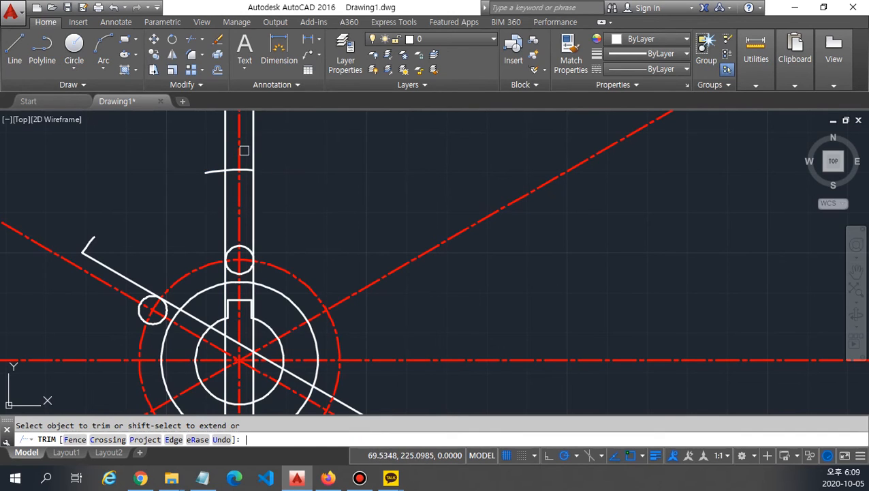
key("Escape")
Fillet the left vertical white line and the outer arc piece to its left into a radius 0 corner
type("f")
key("Return")
left_click(228, 192)
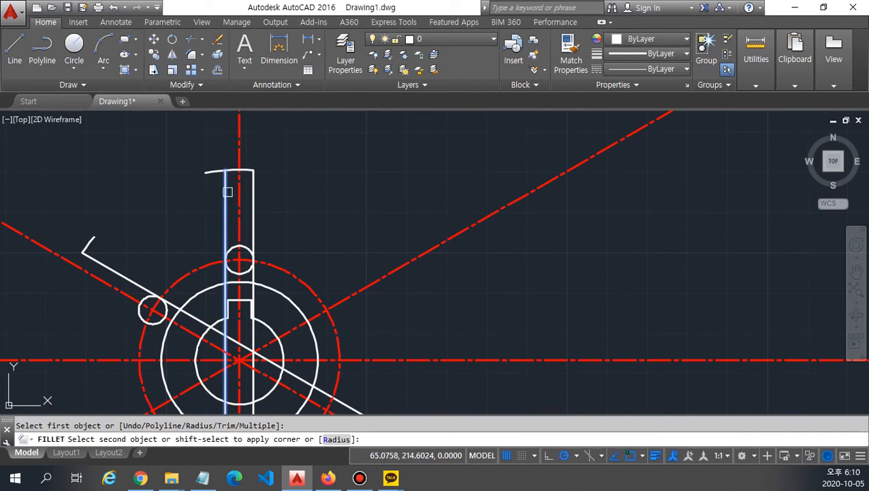
left_click(213, 174)
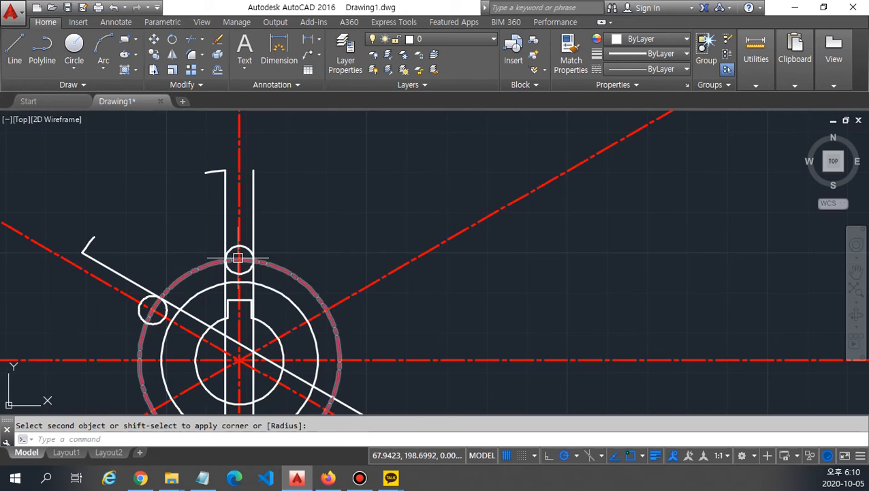
Trim the top circle's upper-right quarter and the left circle's outer part between the slanted white line and its centre line
scroll(239, 260, "up", 2)
key("Escape")
type("tr")
key("Return")
key("Return")
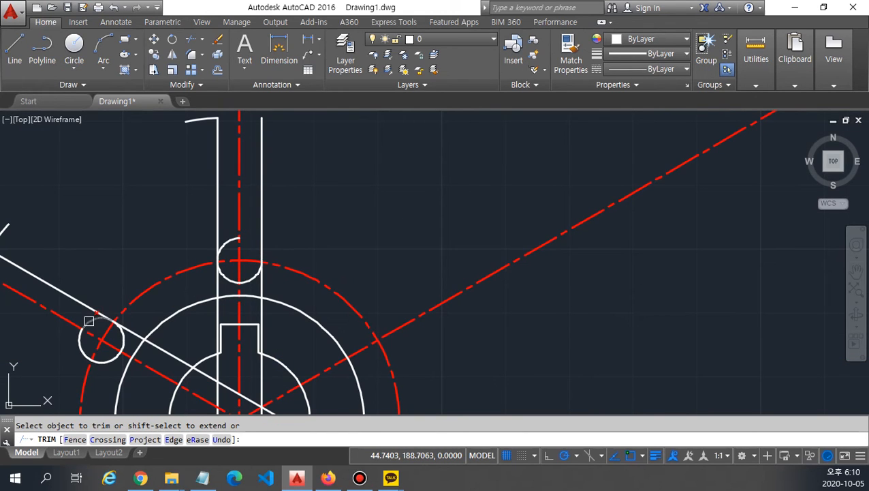
left_click(89, 320)
key("Escape")
type("f")
key("Return")
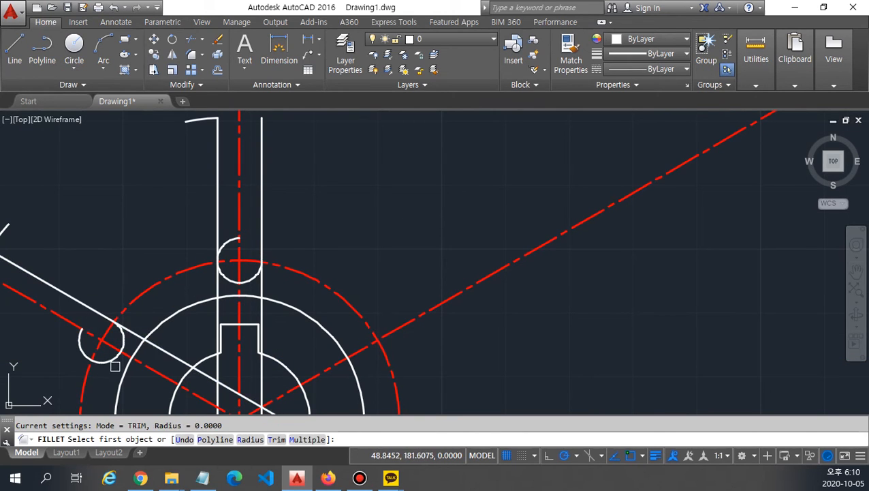
key("Escape")
Trim the left small circle's remaining part below its 30-degree centre line, keeping the inner arc above it
middle_click_drag(127, 333, 199, 266)
type("tr")
key("Return")
key("Return")
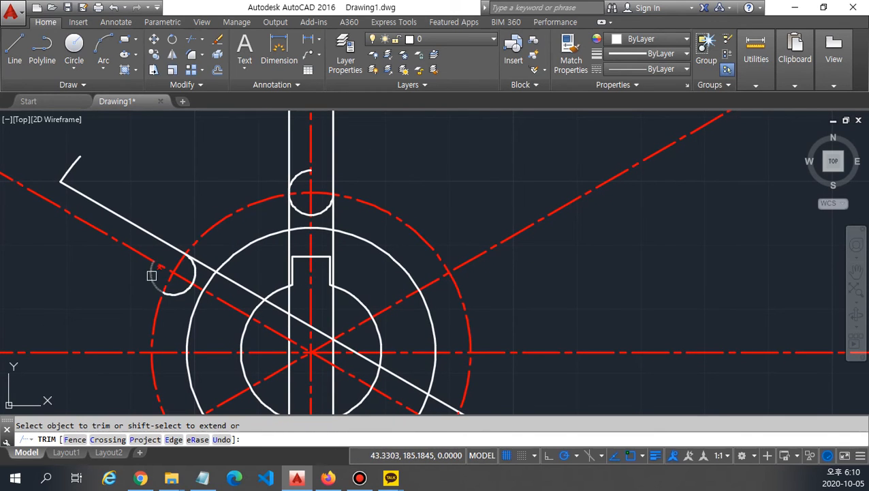
key("Return")
Fillet the left small arc and the slanted white line into a radius 0 corner, removing the line's inner part
type("f")
key("Return")
left_click(194, 273)
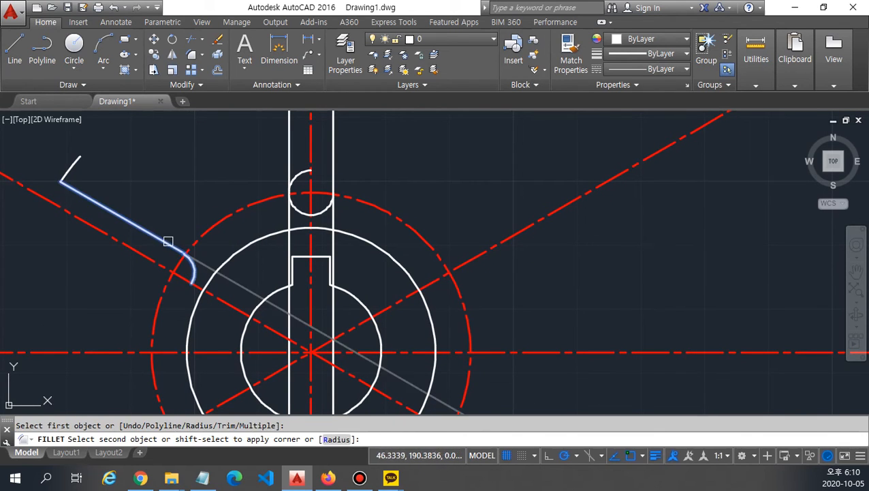
left_click(169, 243)
Fillet the top small arc with the right and left vertical white lines at radius 0 to close the slot bottom
key("Return")
middle_click_drag(297, 203, 286, 267)
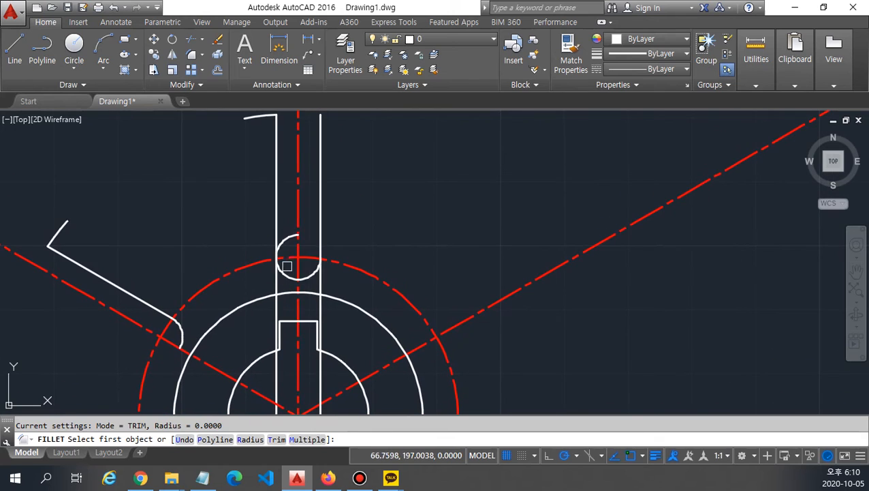
left_click(310, 274)
left_click(321, 234)
key("Return")
left_click(281, 253)
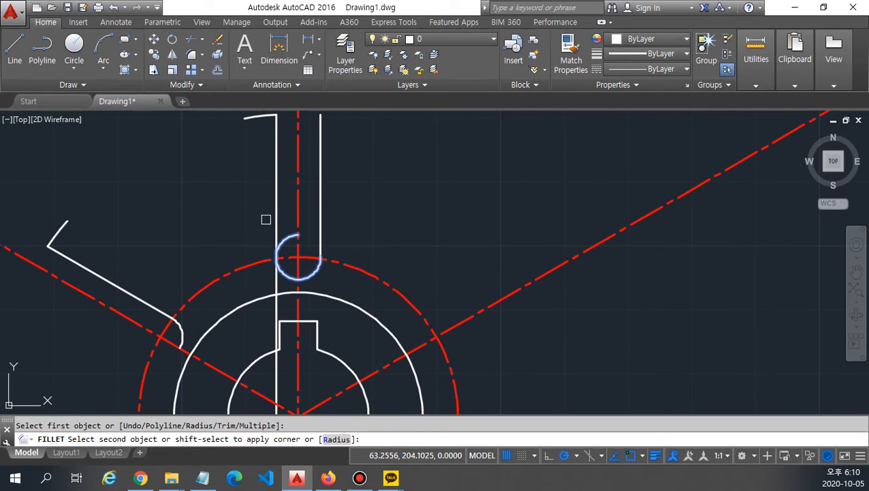
left_click(275, 213)
scroll(219, 262, "down", 2)
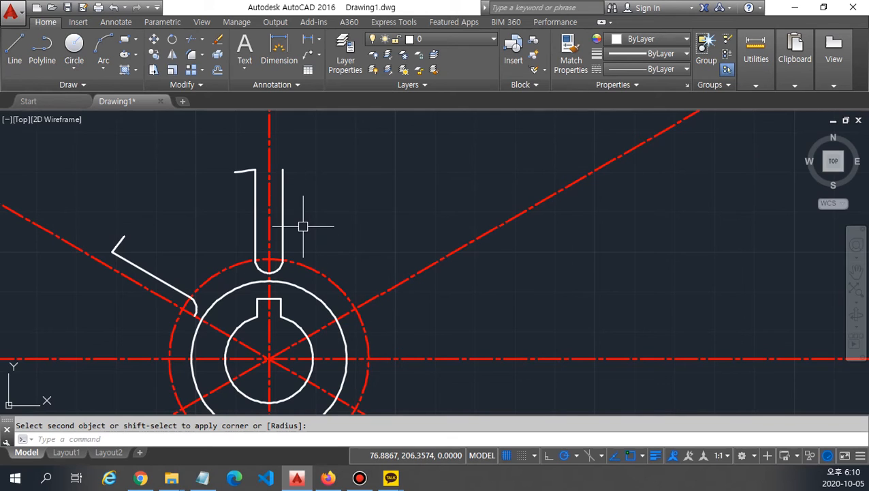
Draw a start-end-radius arc of radius 22 from the left outer arc piece's free end to the top piece's free end
key("Escape")
type("a")
key("Return")
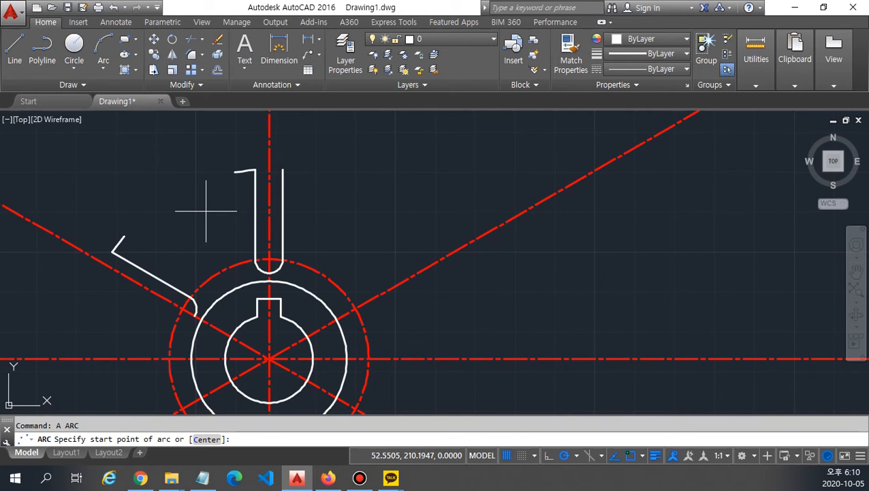
left_click(103, 68)
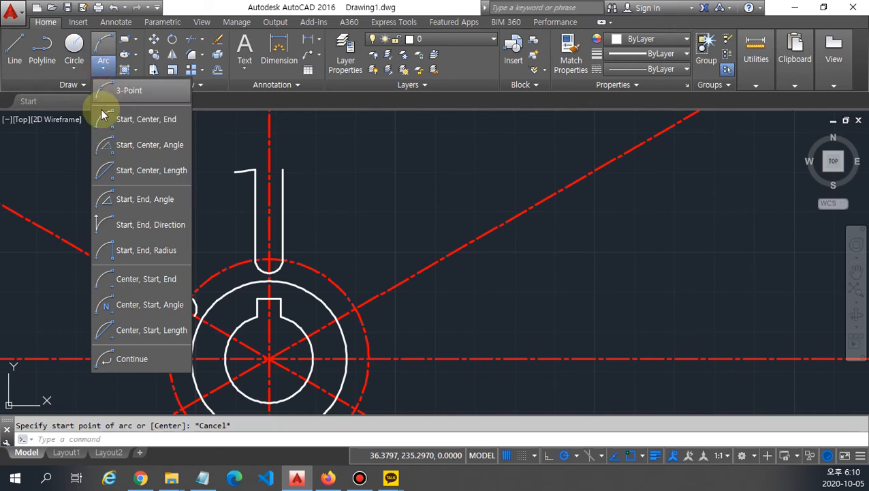
left_click(125, 252)
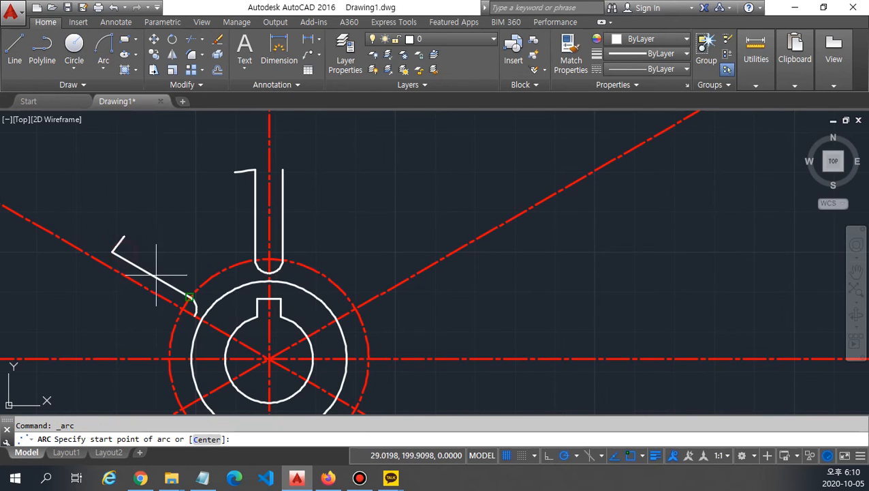
left_click(124, 235)
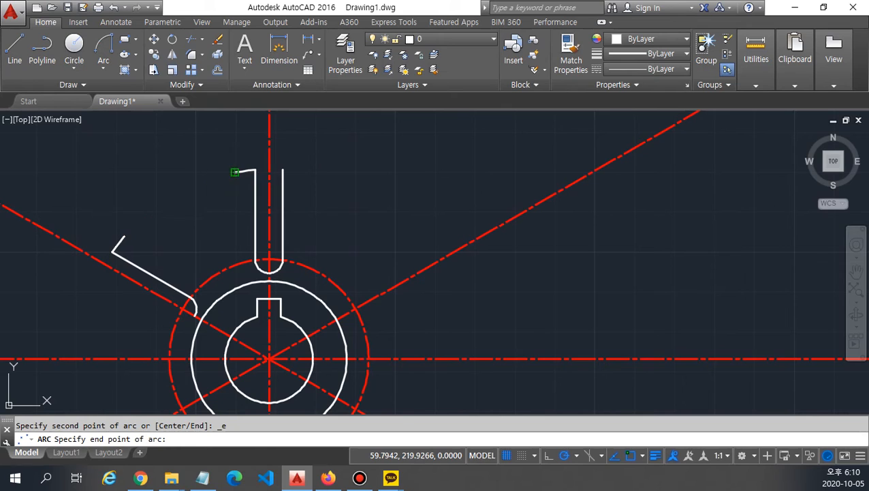
left_click(234, 173)
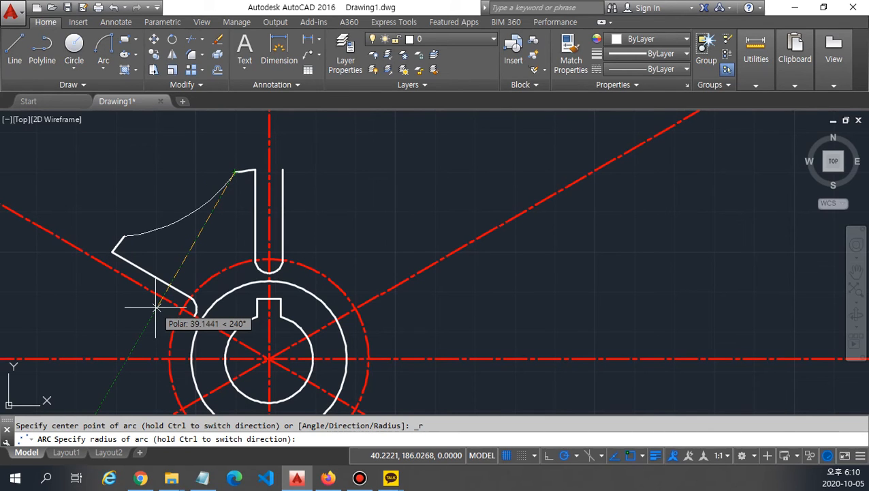
type("22")
key("Return")
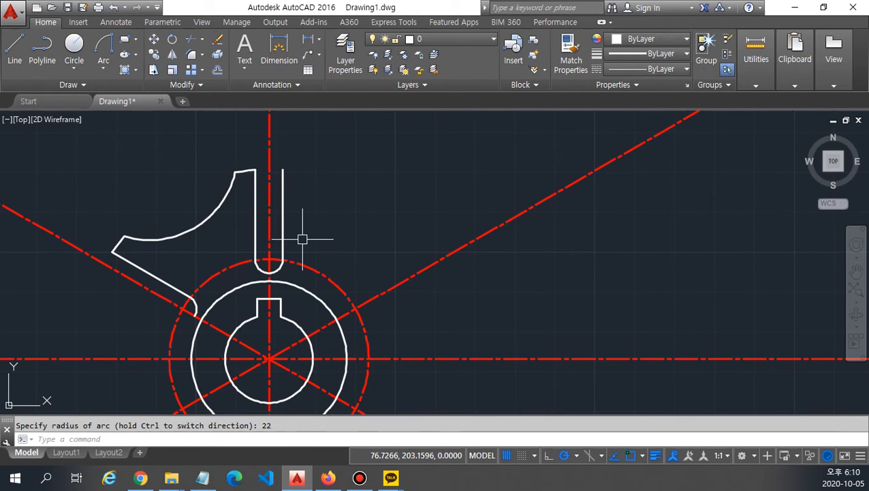
Erase the slanted white line and the small arc at its inner end
left_click(164, 272)
left_click(161, 285)
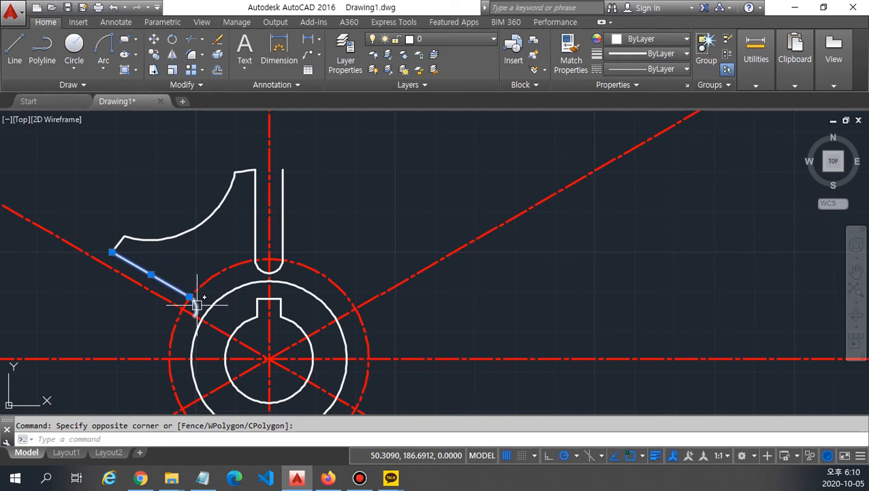
left_click(196, 305)
type("e")
key("Return")
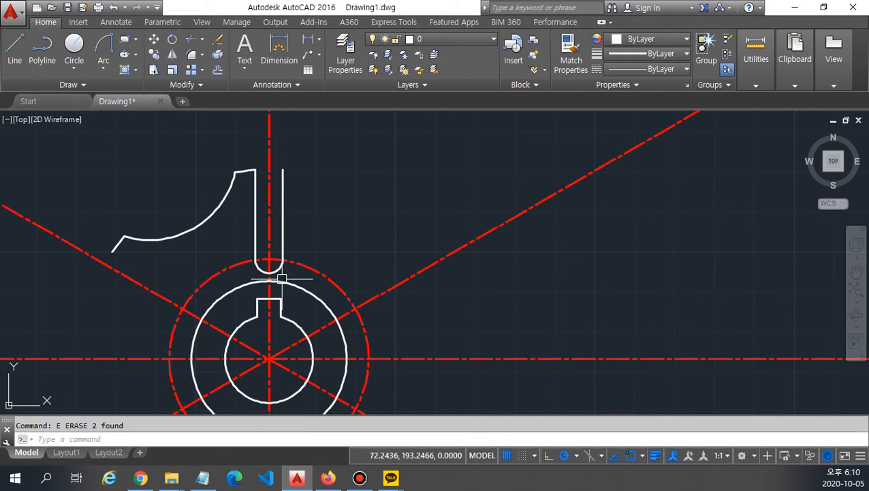
Polar array the top slot and the connected rib outline about the hub centre with 6 items over 360 degrees
scroll(255, 194, "down", 2)
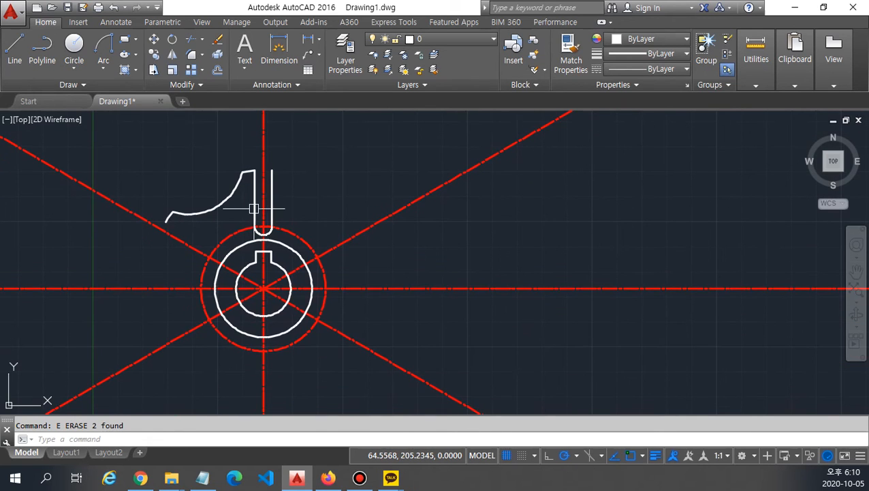
type("ar")
key("Return")
left_click(121, 123)
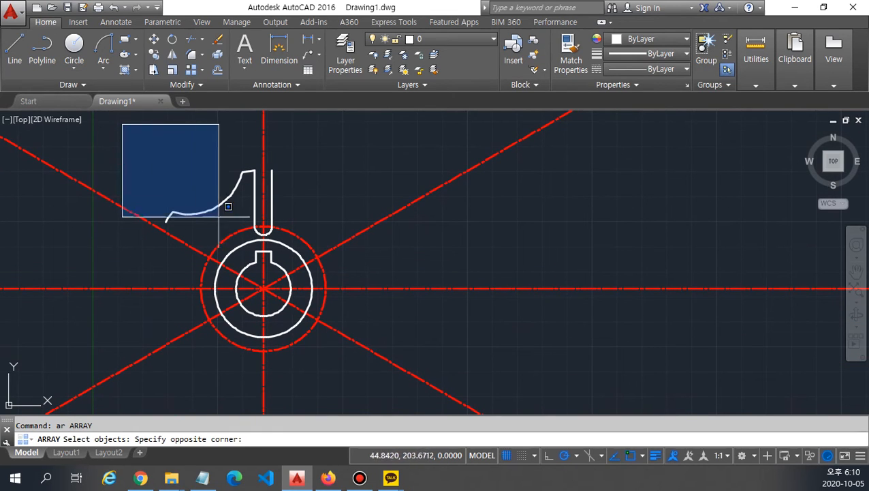
left_click(290, 247)
key("Return")
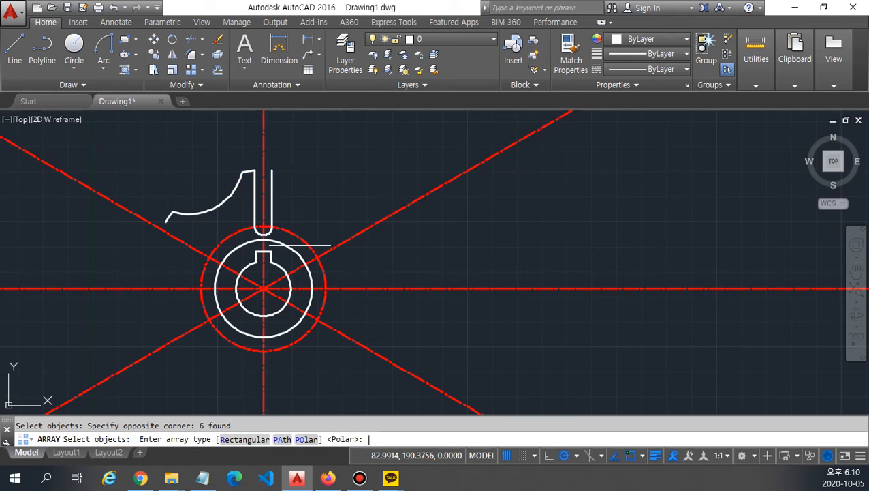
left_click(332, 431)
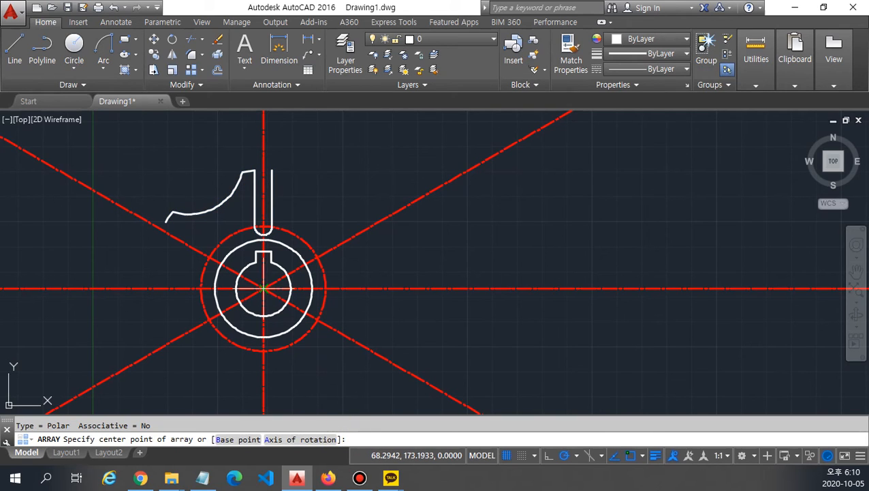
left_click(264, 289)
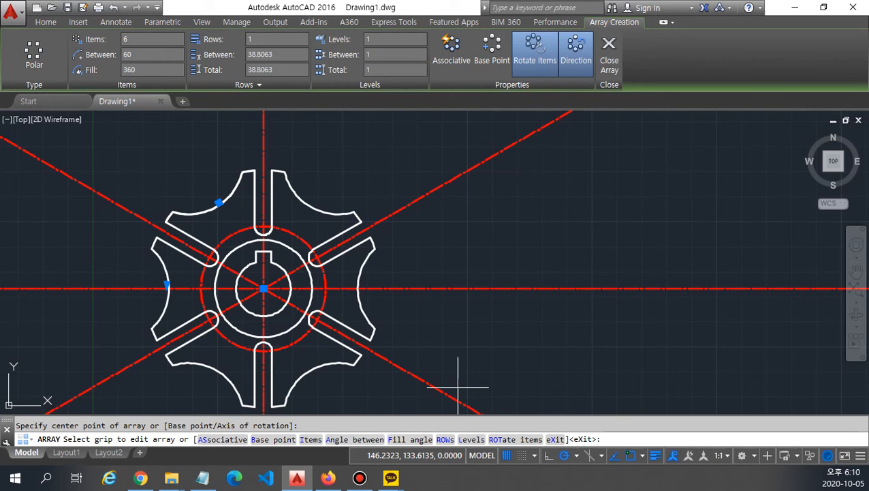
Undo the polar array and the erasure of the slanted line with its small arc
key("Escape")
key("ctrl+z")
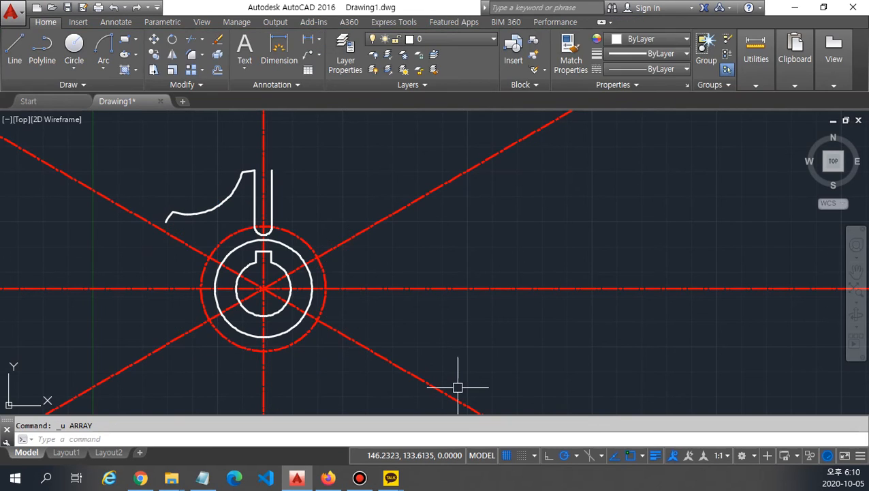
scroll(254, 170, "up", 3)
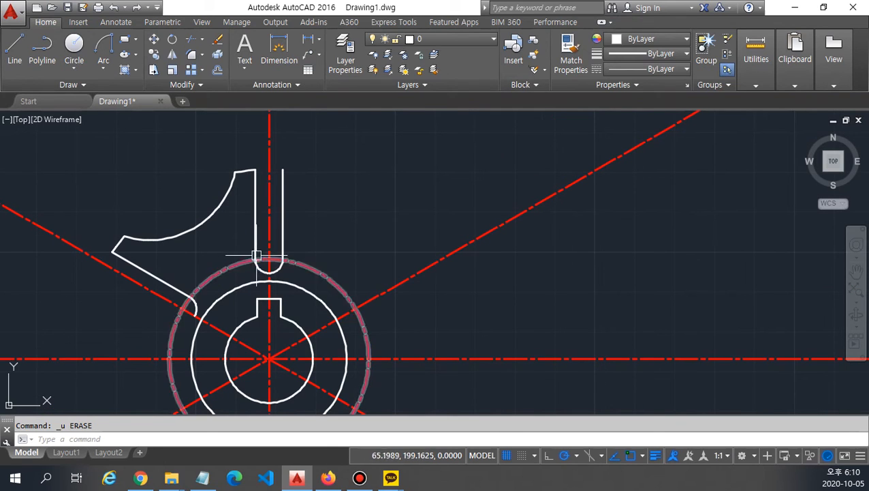
Trim the right half of the top slot's bottom arc at the vertical centre line
type("tr")
key("Return")
key("Return")
left_click(280, 266)
key("Return")
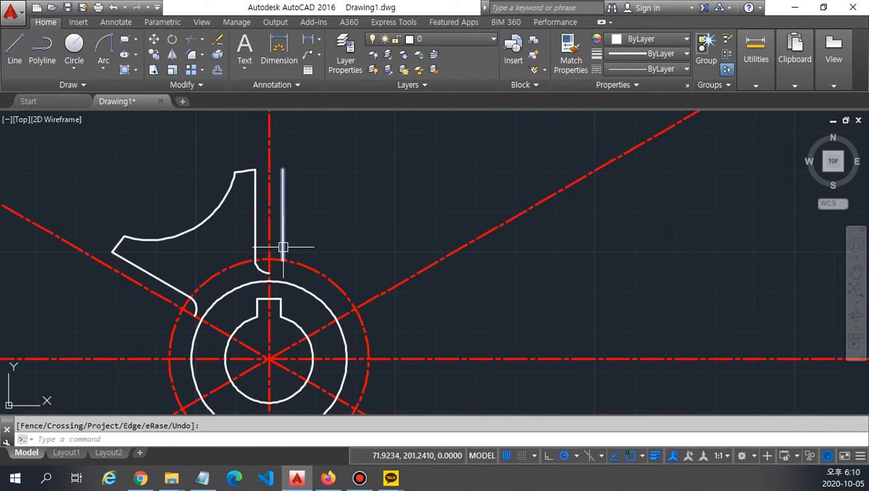
Erase the slot's right vertical line and the tiny leftover piece at its lower end
left_click(284, 247)
type("e")
key("Return")
left_click(280, 243)
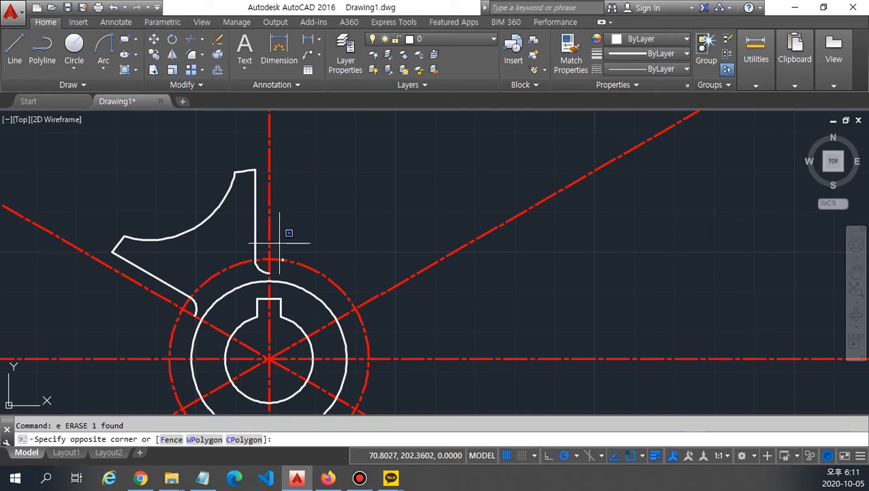
left_click(293, 268)
type("e")
key("Return")
Polar array the complete rib outline with both slot-end arcs about the hub centre, 6 items over 360 degrees
middle_click_drag(288, 320, 299, 277)
type("ar")
key("Return")
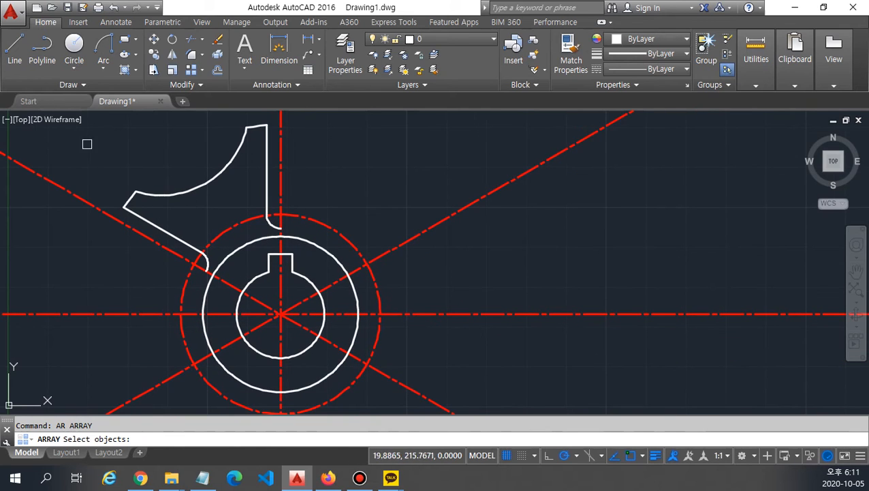
scroll(112, 164, "down", 2)
left_click(102, 132)
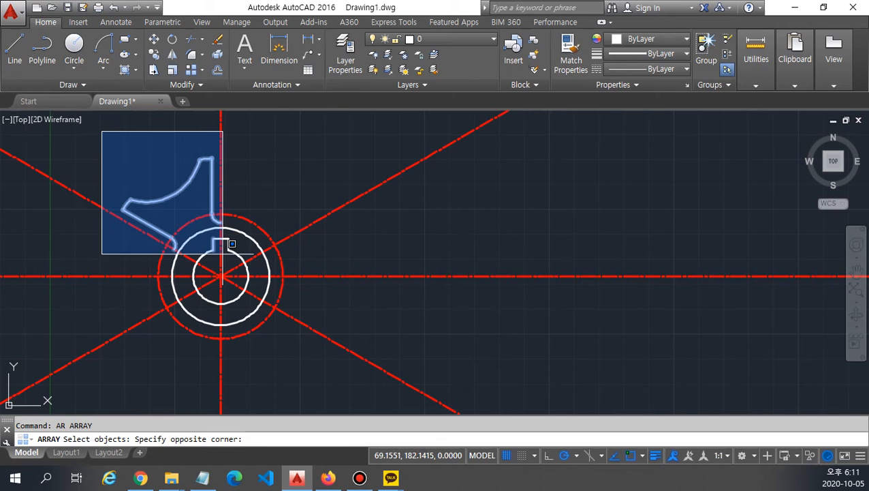
left_click(221, 237)
scroll(121, 216, "up", 4)
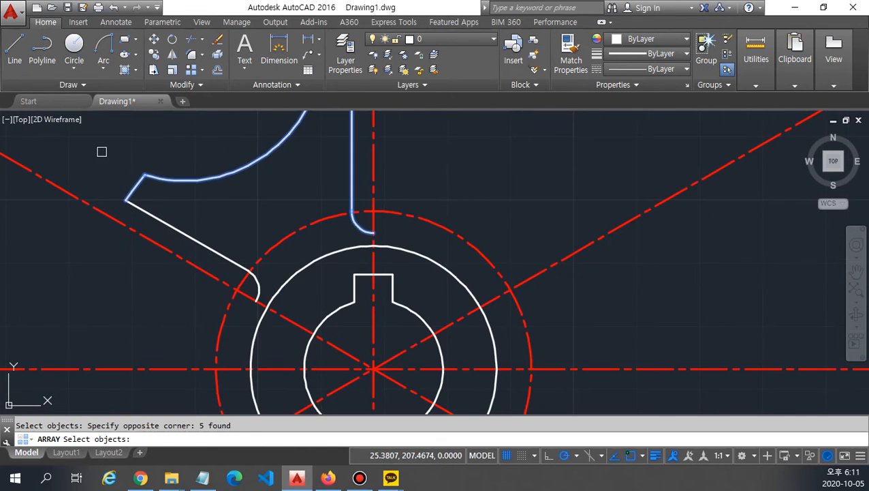
left_click(101, 149)
left_click(314, 361)
key("Return")
scroll(297, 371, "down", 2)
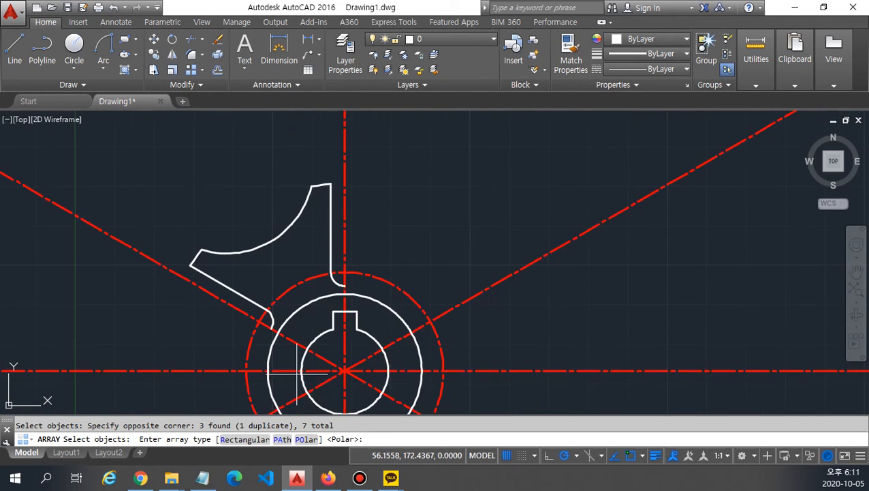
left_click(305, 439)
middle_click_drag(333, 318, 283, 208)
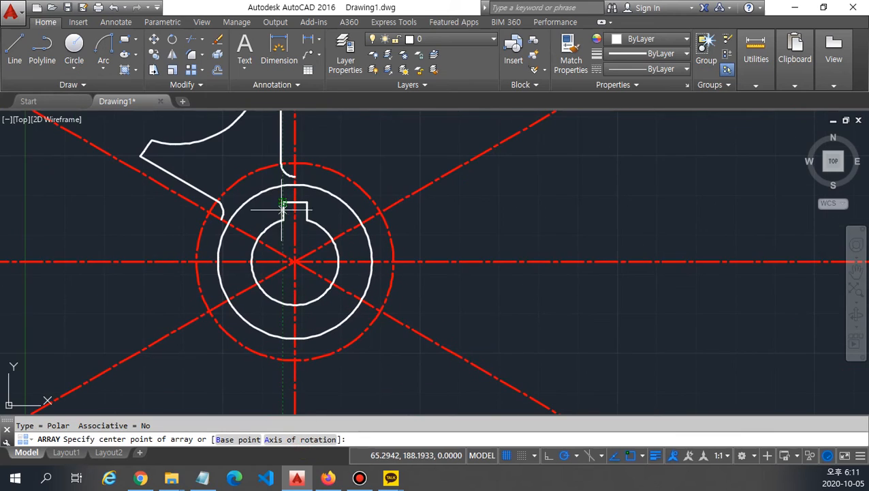
left_click(295, 262)
scroll(346, 355, "down", 2)
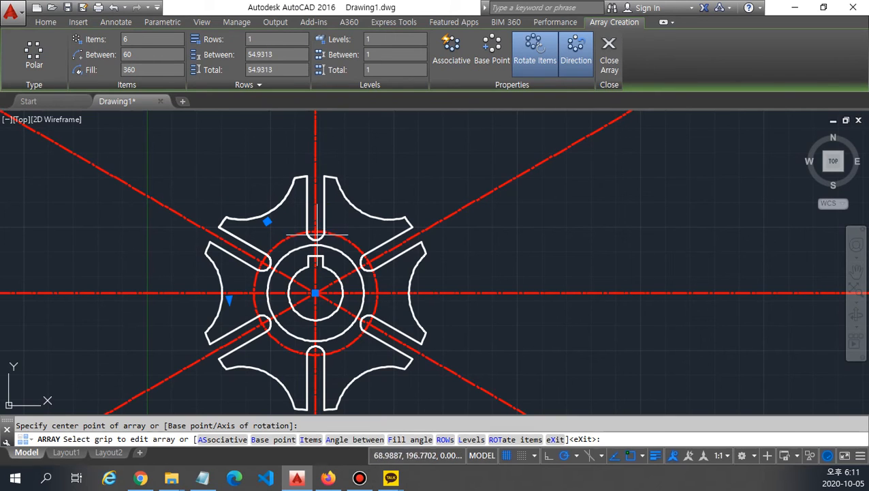
mouse_move(314, 238)
left_mouse_down()
mouse_move(306, 197)
mouse_move(238, 206)
mouse_move(267, 271)
left_mouse_up()
mouse_move(198, 211)
left_mouse_down()
mouse_move(165, 295)
mouse_move(398, 423)
mouse_move(389, 178)
mouse_move(373, 161)
mouse_move(364, 211)
left_mouse_up()
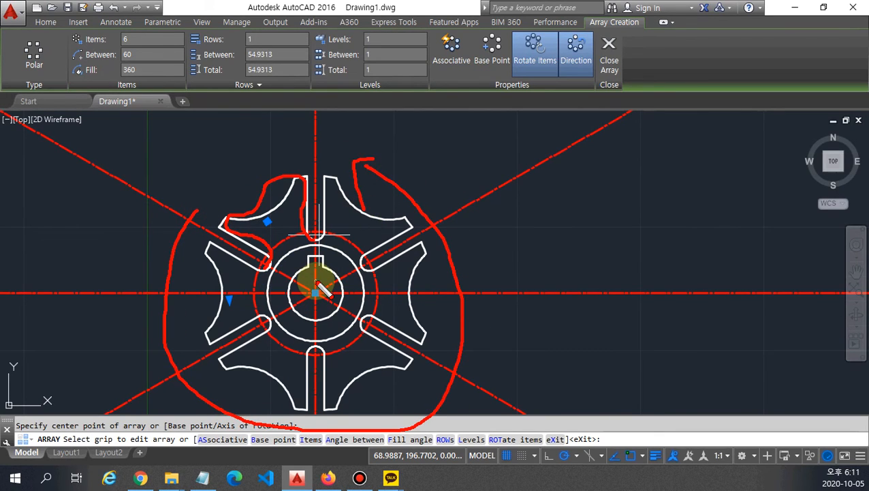
key("Escape")
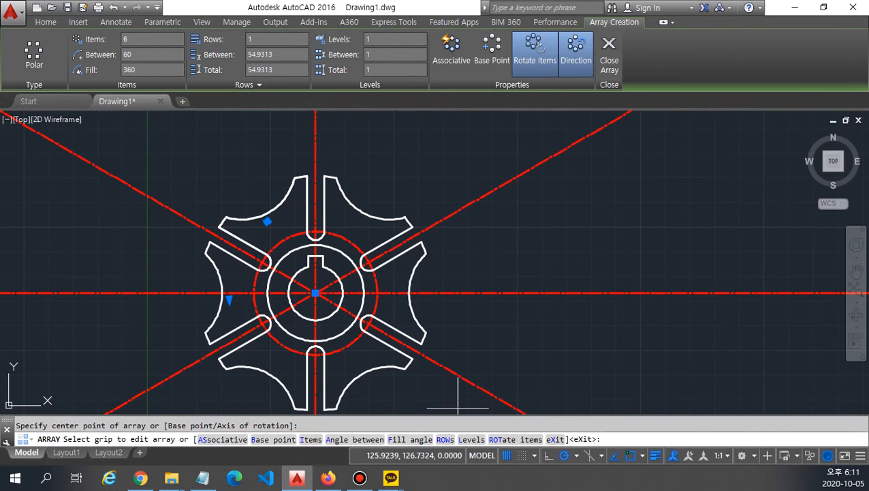
Finish the array and erase the whole figure together with its centre lines
key("Escape")
scroll(423, 374, "down", 2)
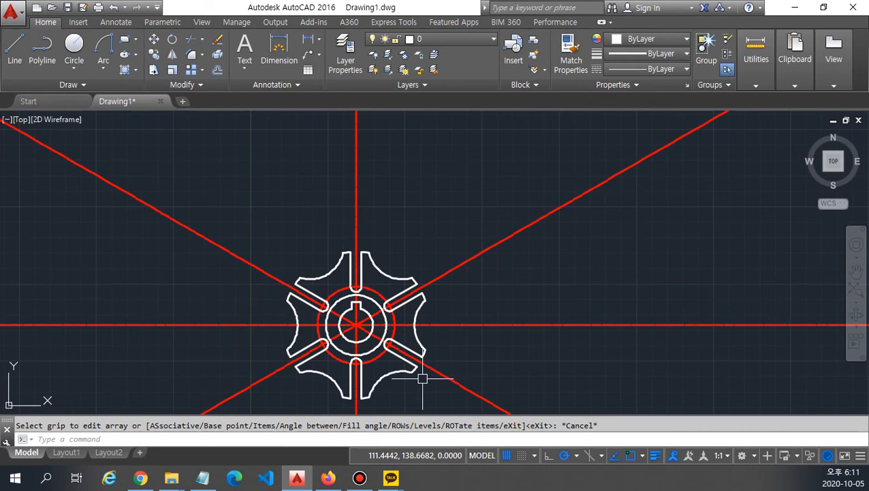
left_click(461, 408)
left_click(240, 182)
type("e")
key("Return")
Draw a horizontal and a vertical construction line crossing near the middle of the empty drawing
type("x")
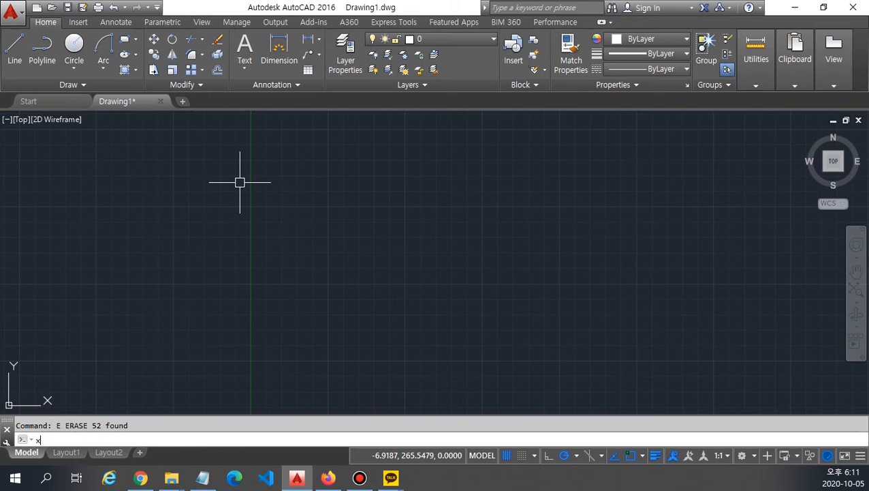
type("l")
key("Return")
left_click(435, 268)
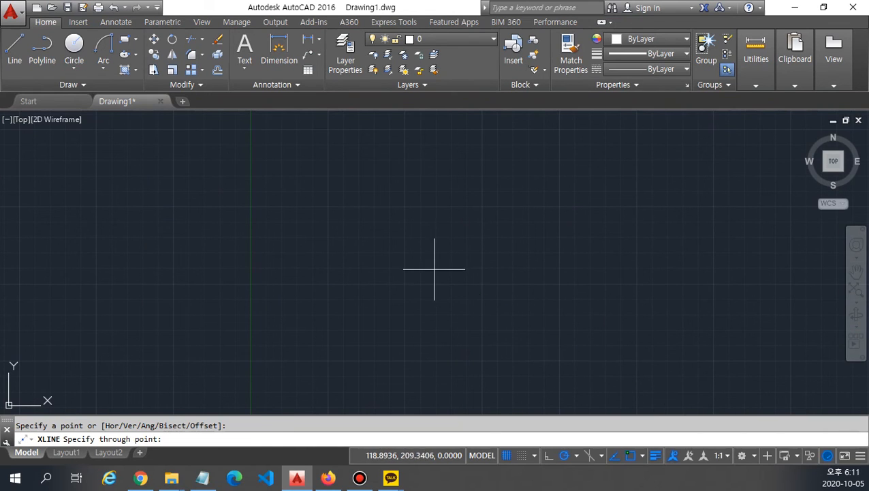
left_click(540, 269)
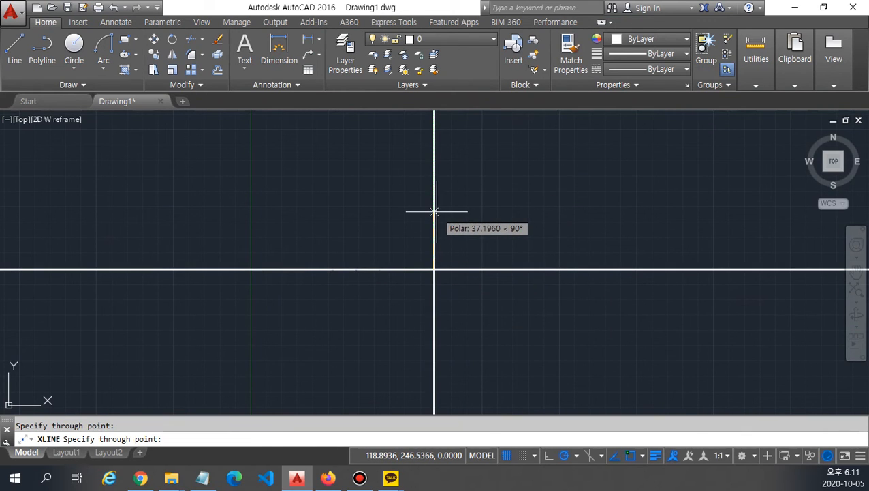
left_click(435, 211)
key("Return")
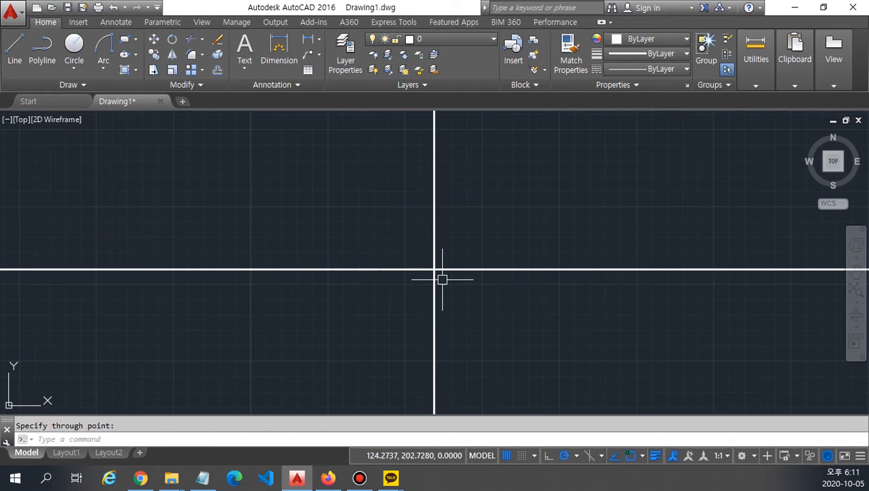
Move both construction lines to the cen layer
left_click(472, 300)
left_click(407, 247)
left_click(450, 39)
left_click(453, 68)
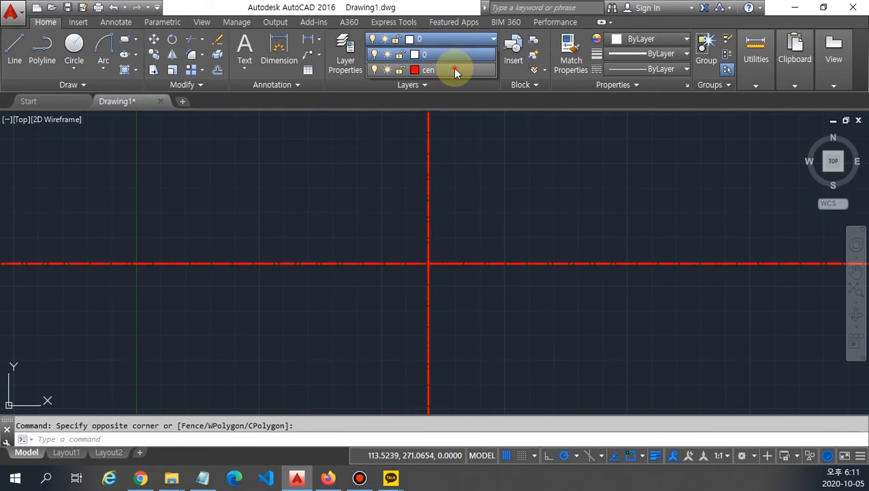
Draw a circle of radius 9 centred on the intersection of the two centre lines
key("Escape")
scroll(434, 297, "up", 2)
type("c")
key("Return")
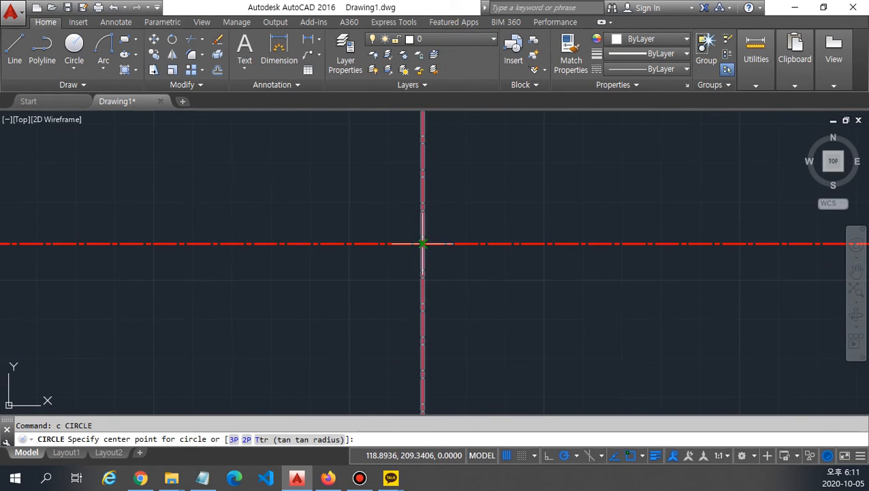
left_click(423, 243)
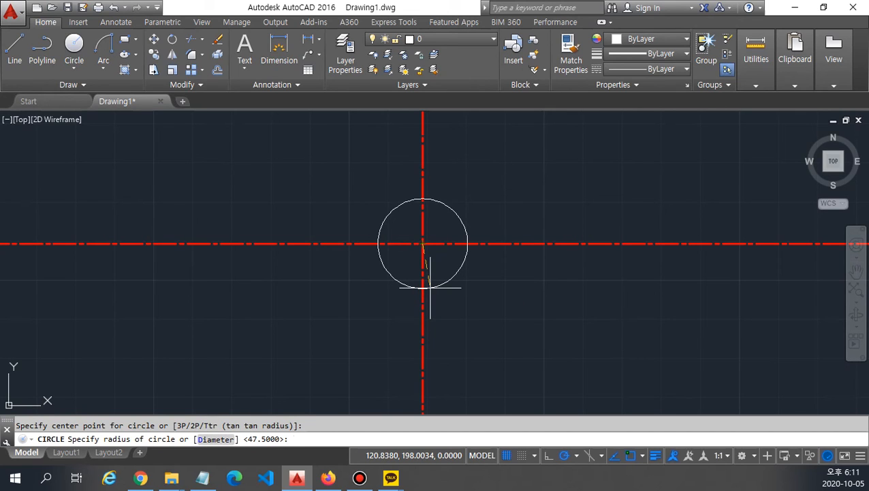
type("9")
key("Return")
Draw a vertical construction line through the circle's left quadrant
type("xl")
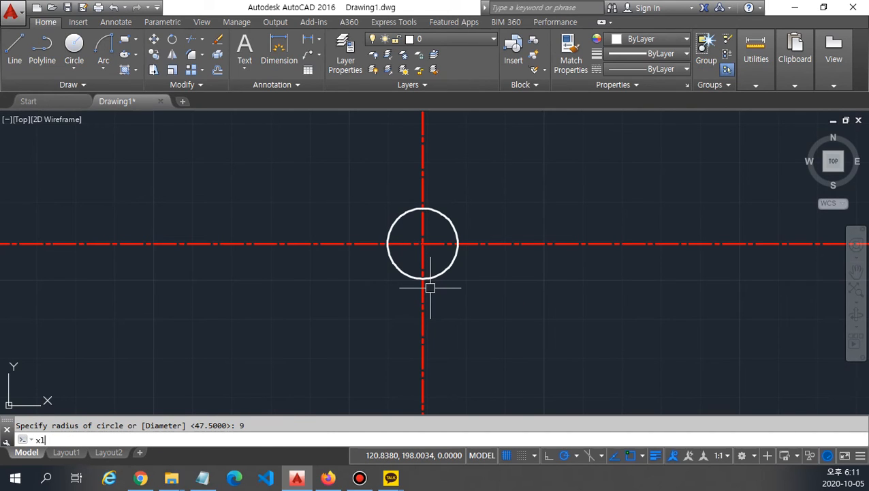
key("Return")
type("v")
key("Return")
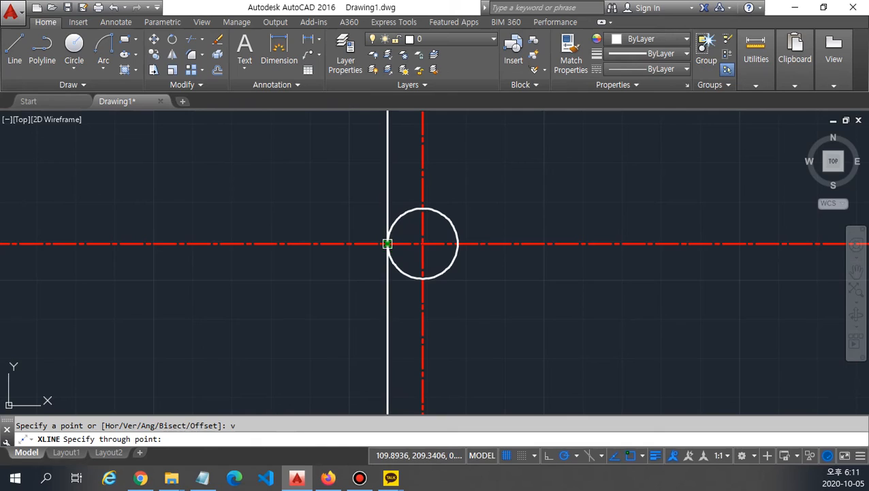
left_click(387, 244)
key("Return")
Offset the vertical construction line at the circle's left side by 21 to the right
type("o")
key("Return")
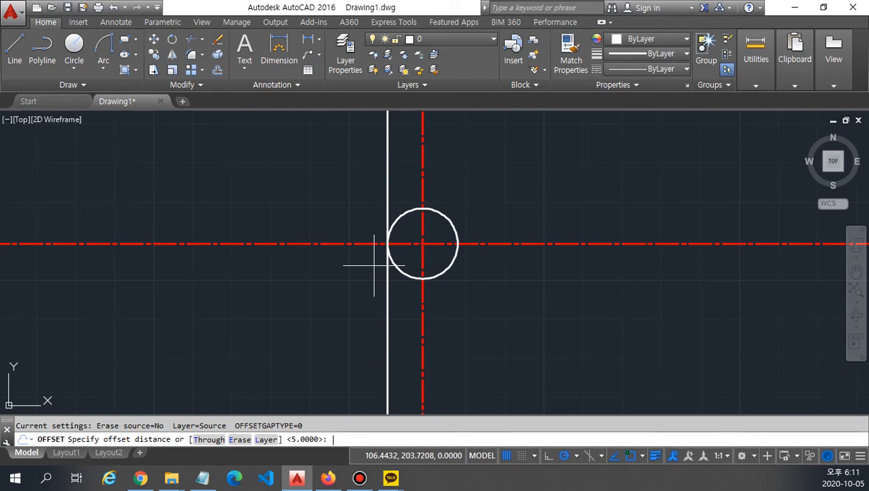
type("21")
key("Return")
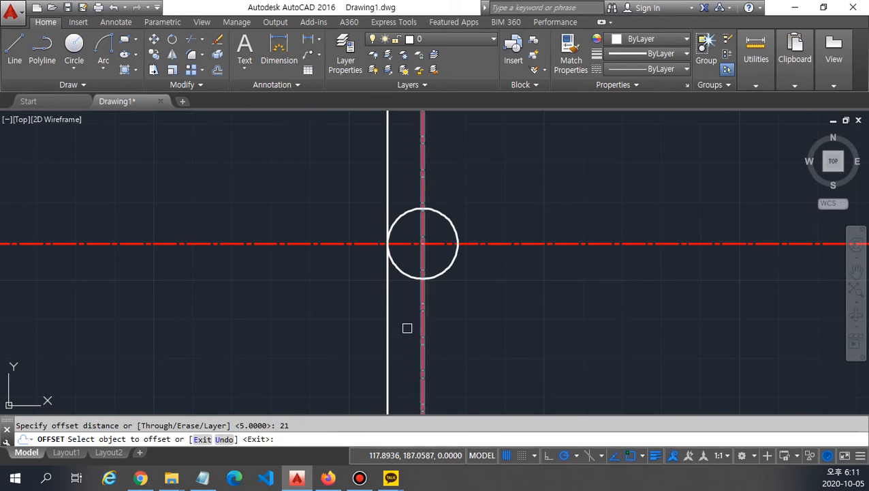
left_click(387, 324)
left_click(508, 328)
key("Return")
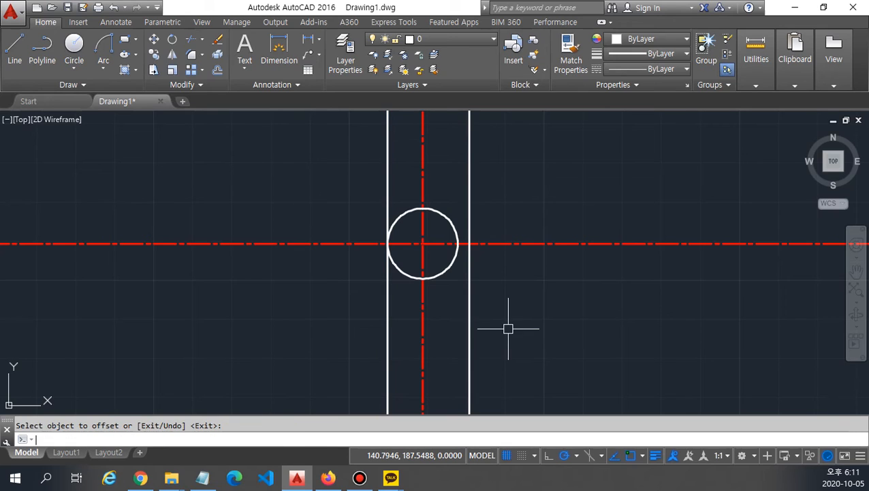
Offset the horizontal centre line by 2 above and below
key("Return")
type("2")
key("Return")
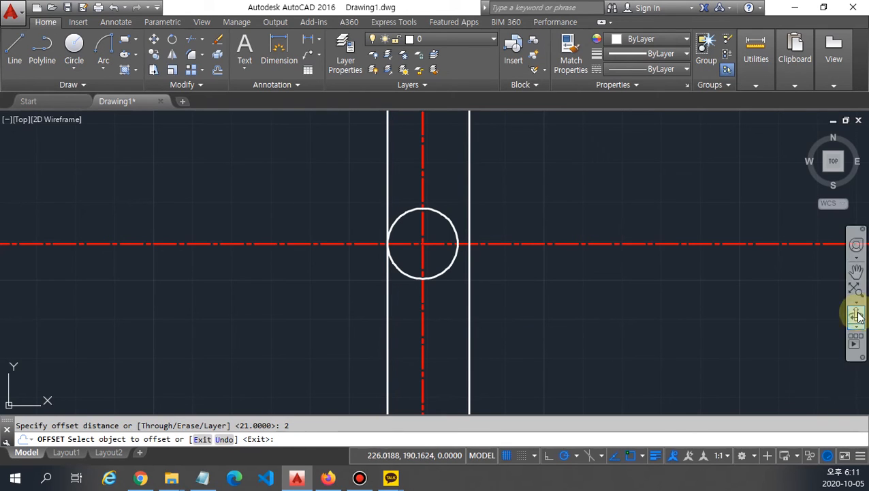
left_click(545, 253)
left_click(518, 237)
left_click(530, 320)
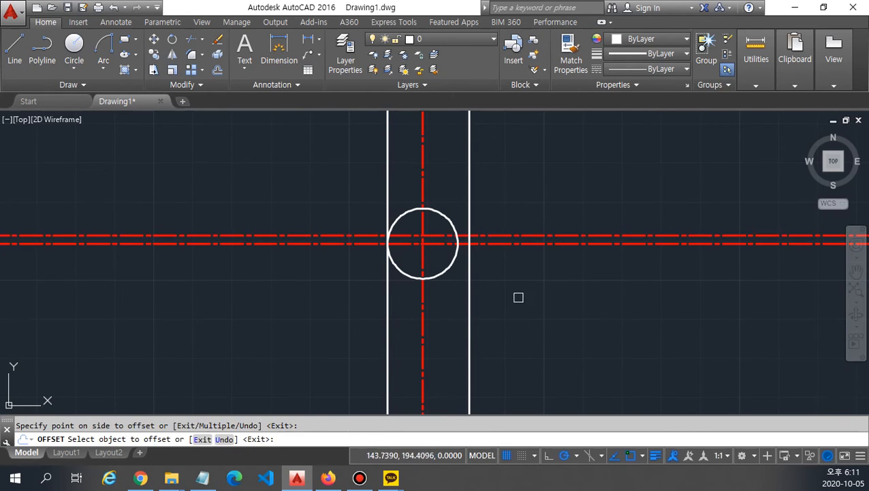
left_click(495, 243)
left_click(502, 308)
key("Escape")
Erase the two offset copies of the horizontal centre line
left_click(525, 235)
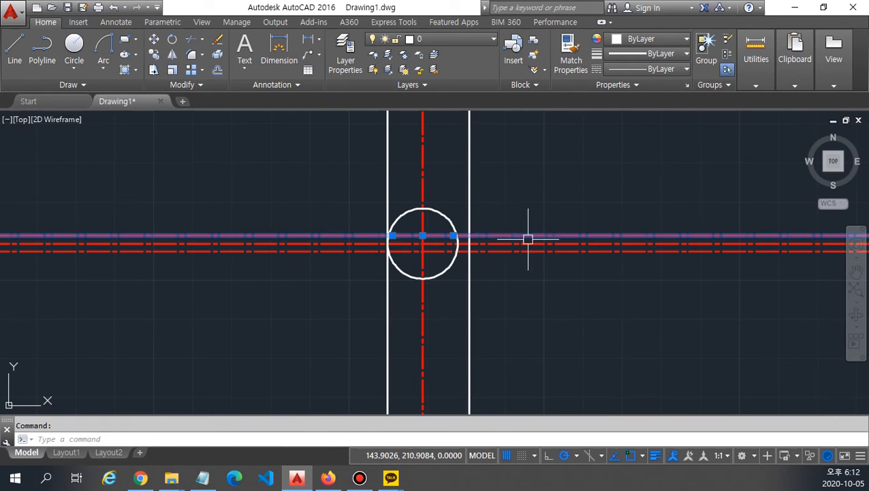
type("e")
key("Return")
left_click(495, 250)
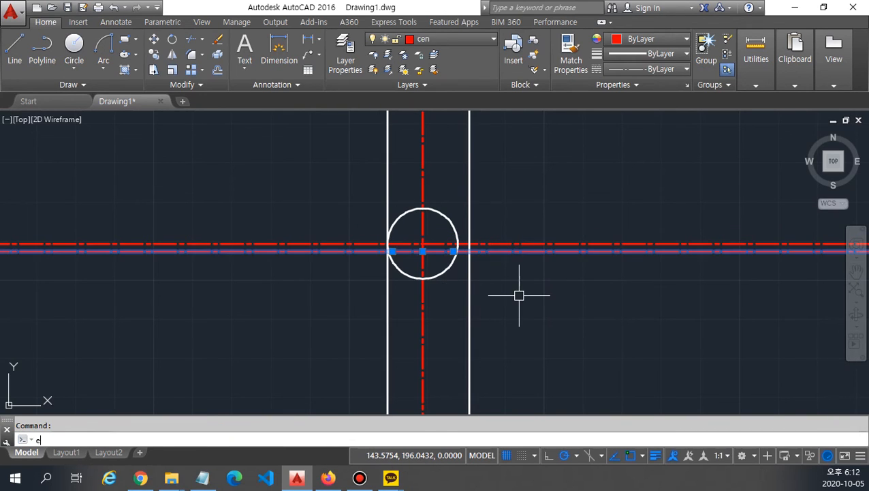
type("E")
key("Return")
Offset the horizontal centre line by 2 to both sides again for the keyway edges
type("o")
key("Return")
type("2")
key("Return")
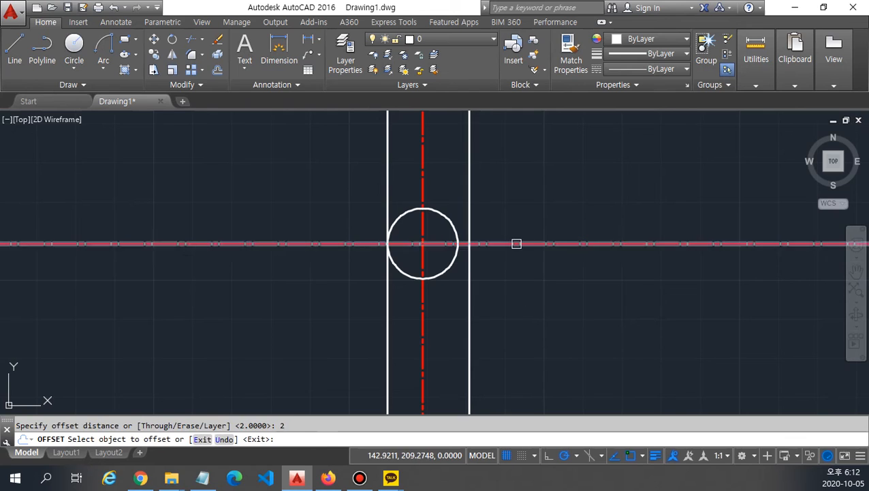
left_click(517, 242)
left_click(518, 205)
left_click(513, 240)
left_click(514, 310)
key("Return")
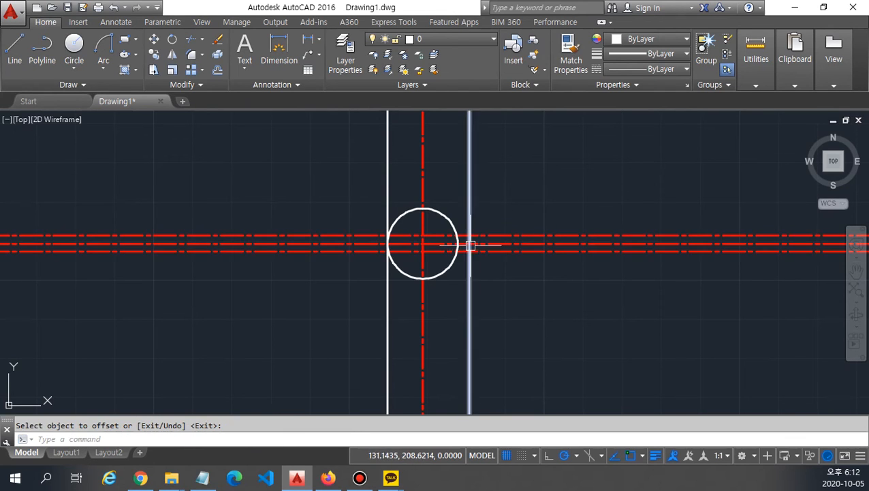
Trim the circle's right side between the upper offset line and the horizontal centre line
scroll(471, 242, "up", 4)
type("e")
key("Return")
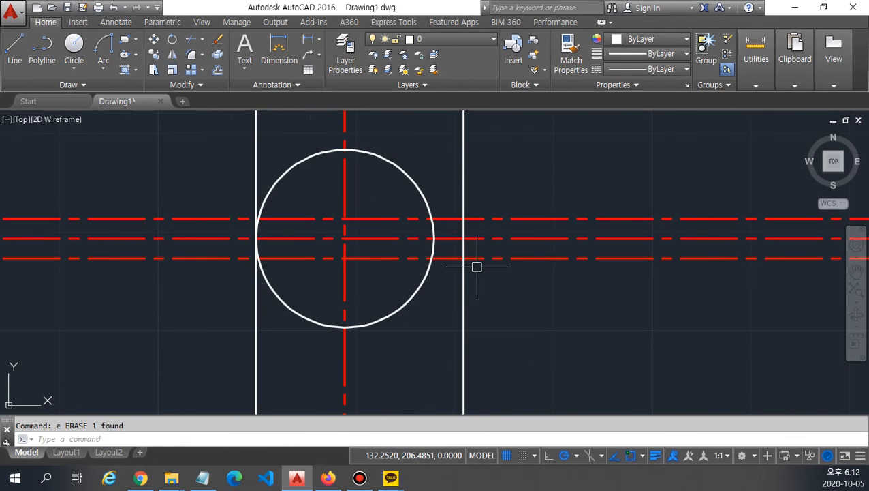
type("tr")
key("Return")
key("Return")
key("Escape")
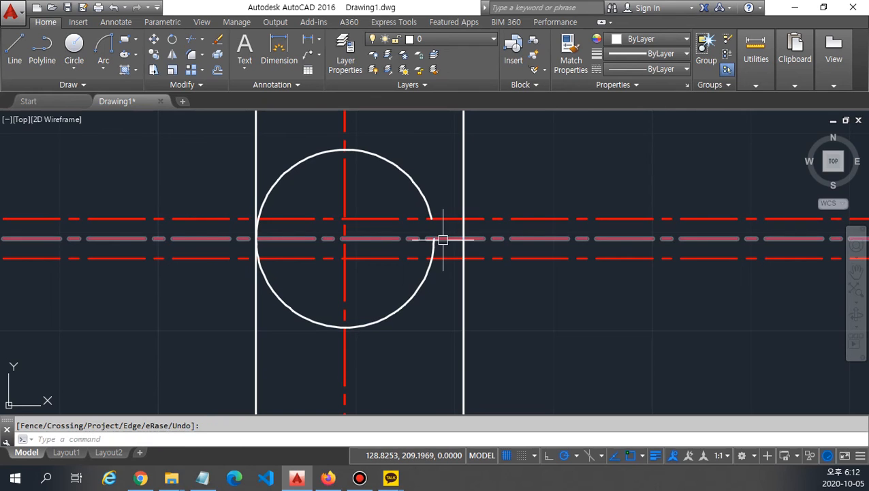
Match the properties of the right vertical construction line onto both horizontal offset lines
type("ma")
key("Return")
left_click(466, 196)
left_click(508, 219)
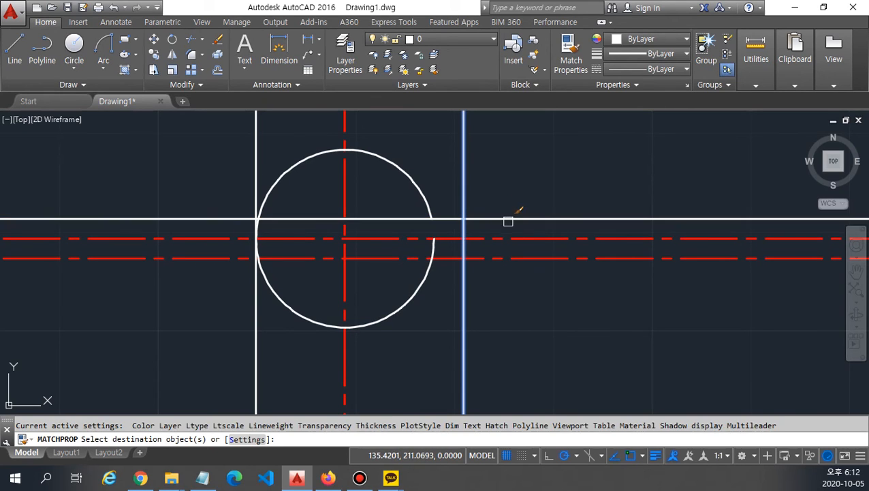
left_click(523, 258)
key("Return")
Fillet with radius 0 the circle's upper end to the upper offset line, and that line to the right vertical line
type("f")
key("Return")
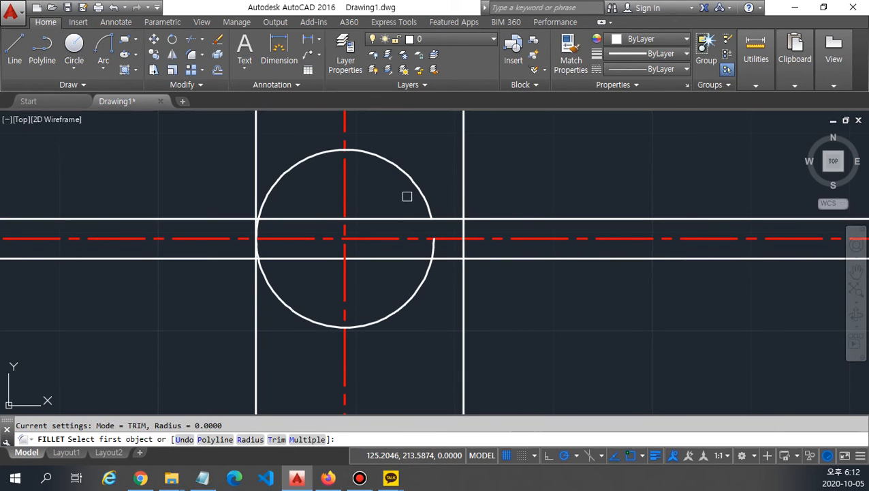
type("r")
key("Return")
type("0")
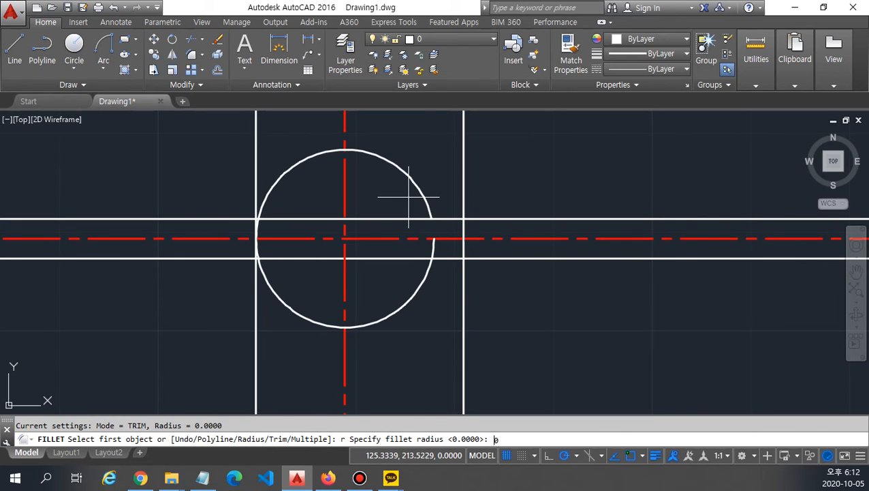
key("Return")
left_click(427, 202)
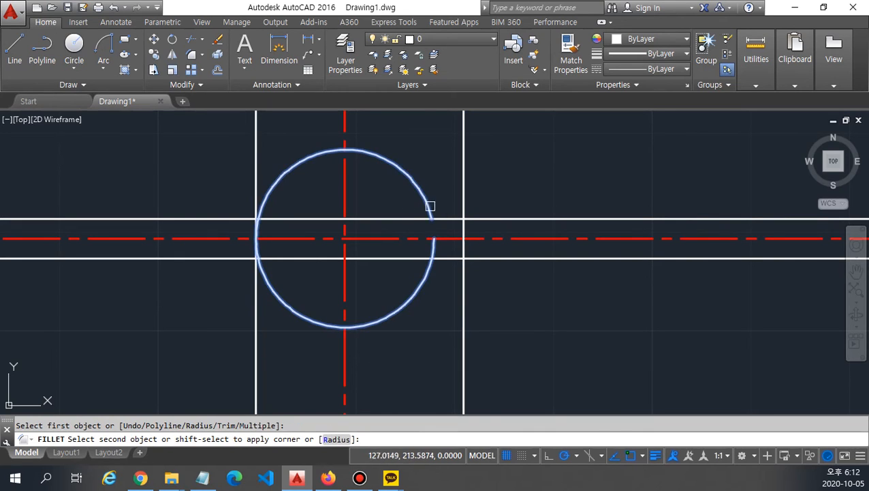
left_click(449, 218)
left_click(450, 218)
left_click(468, 233)
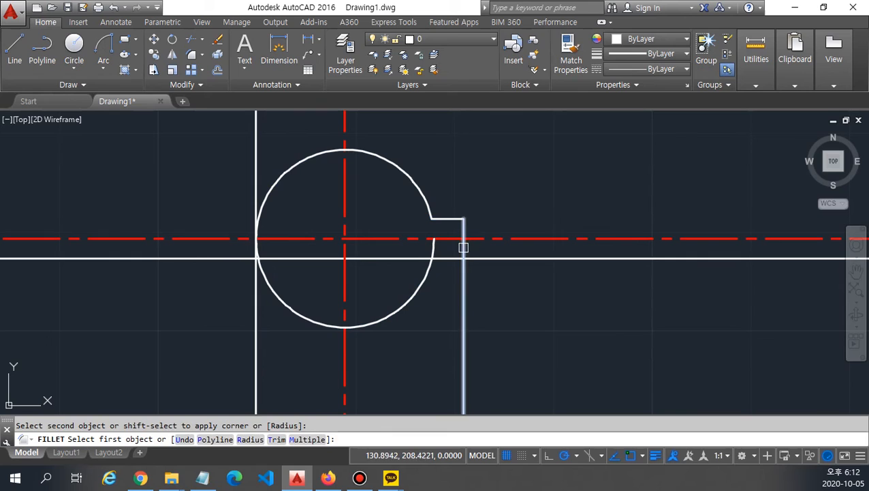
Close the lower half of the keyway by filleting the vertical line to the lower offset line and that line to the circle
left_click(463, 247)
left_click(452, 256)
left_click(444, 258)
left_click(426, 278)
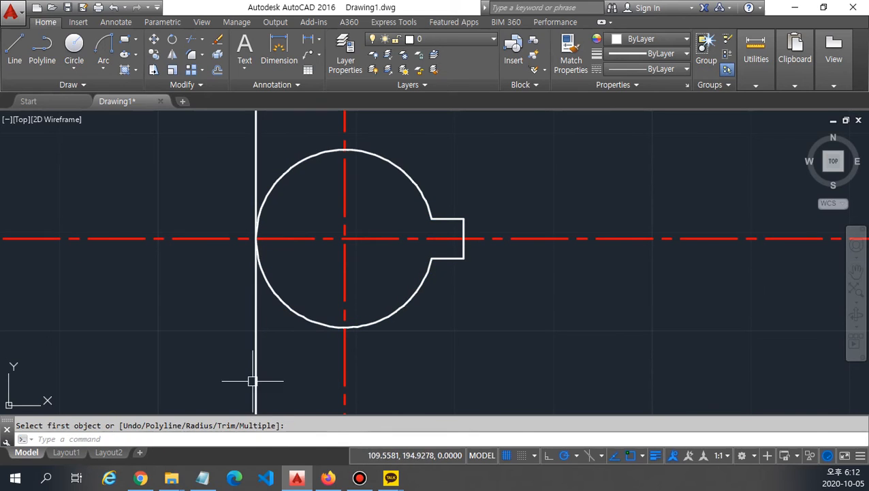
key("Escape")
Erase the vertical construction line tangent to the circle's left side
left_click(256, 379)
type("e")
key("Return")
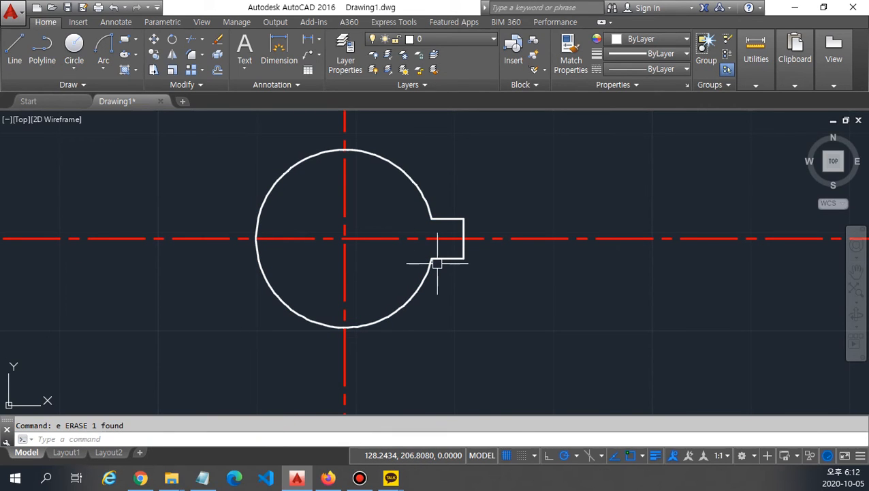
type("c")
key("Return")
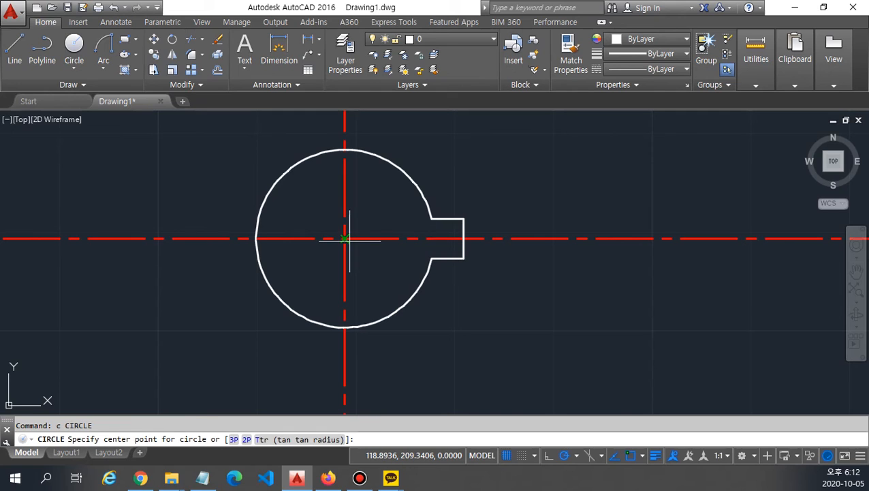
key("Escape")
Offset the keyed bore's arc outward by 15
type("o")
key("Return")
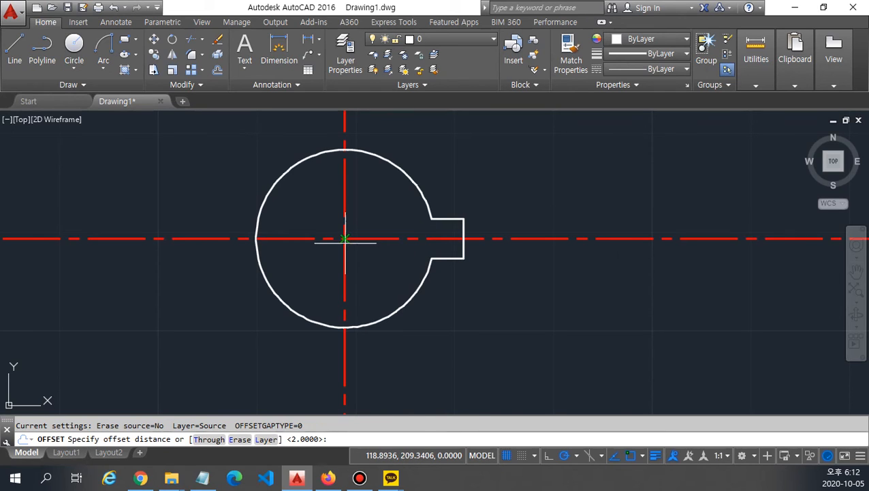
type("15")
key("Return")
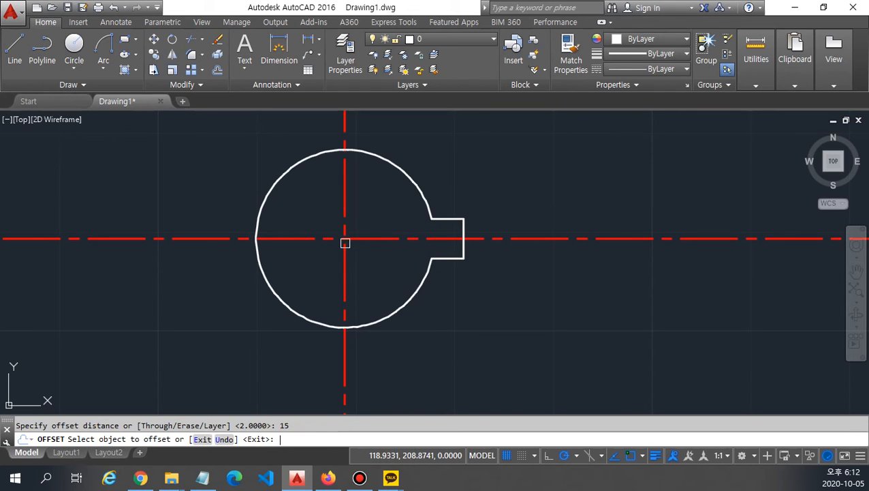
left_click(311, 325)
left_click(192, 346)
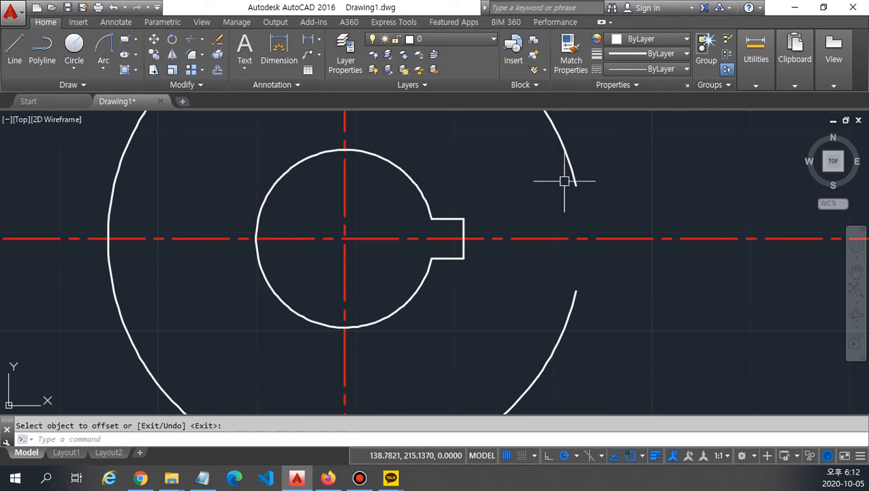
key("Return")
Extend the lower end of the offset arc to the horizontal centre line
type("ex")
key("Return")
key("Return")
left_click(571, 303)
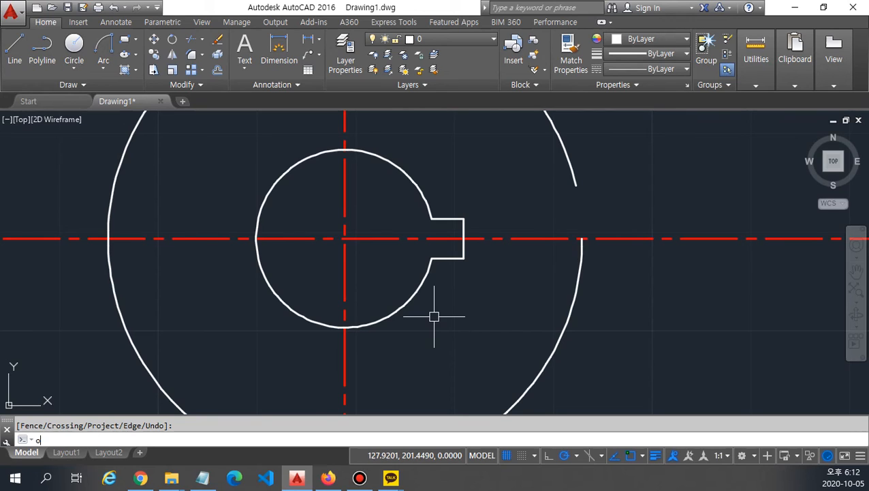
Offset the extended arc outward by 17.5
type("o")
key("Return")
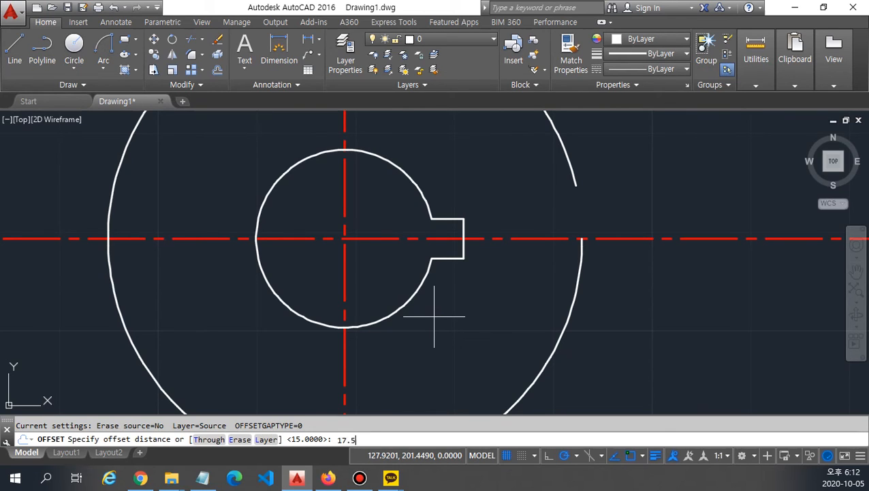
type("17.5")
key("Return")
left_click(129, 333)
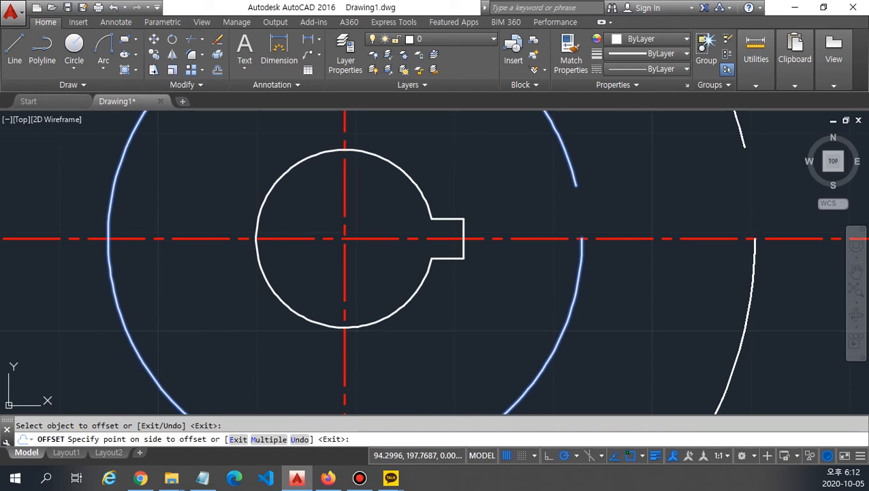
left_click(96, 320)
scroll(190, 313, "down", 4)
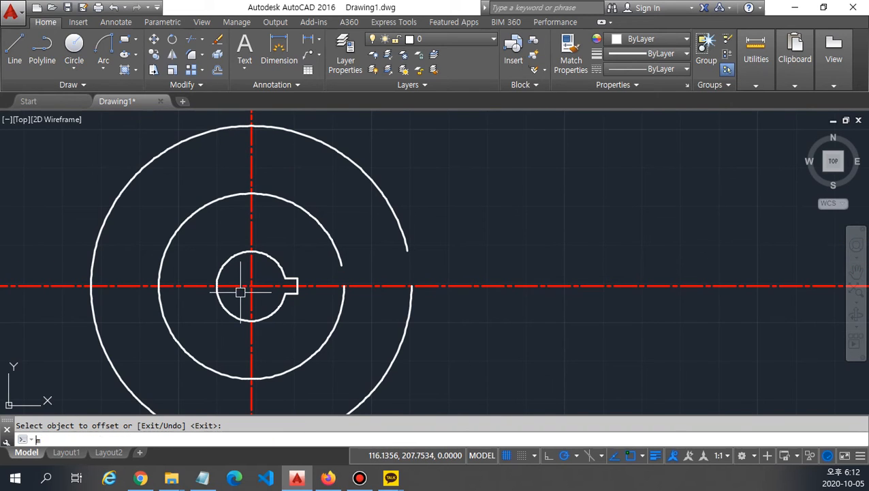
key("Escape")
Match the horizontal centre line's properties onto the two large offset arcs
type("ma")
key("Return")
left_click(182, 287)
left_click(187, 310)
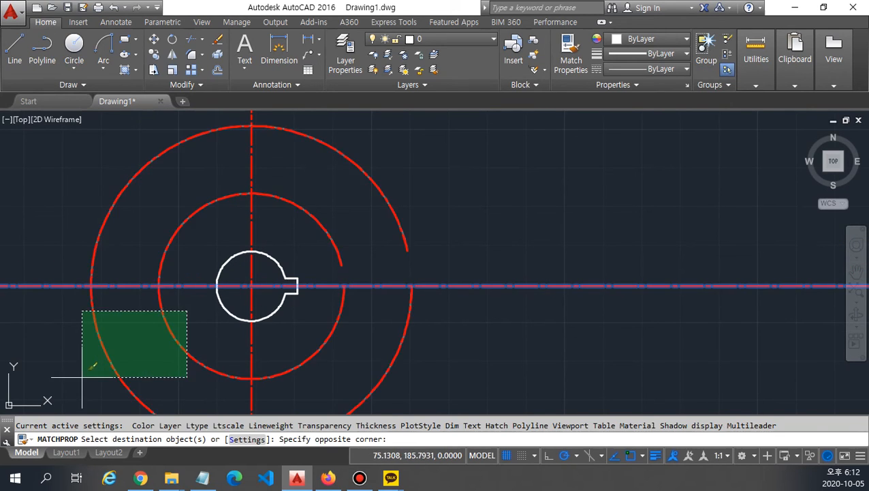
left_click(81, 378)
Draw a circle of radius 6 where the inner red arc crosses the horizontal centre line on the left
type("c")
key("Return")
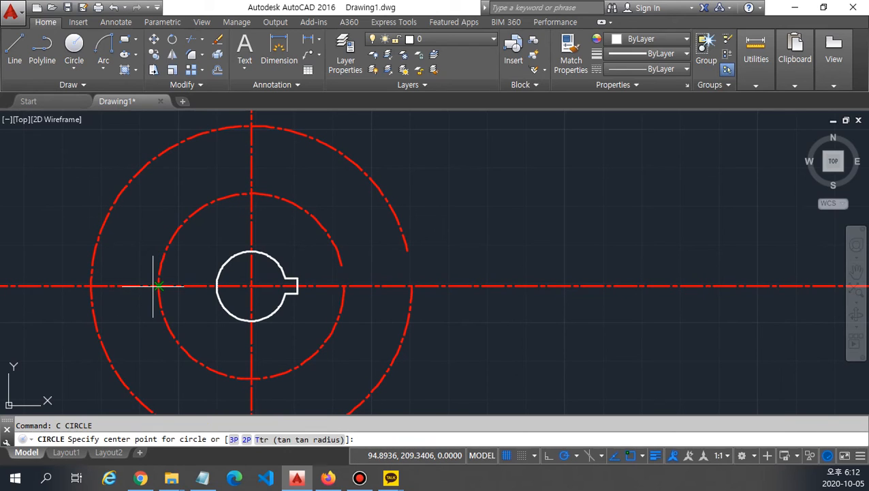
left_click(158, 286)
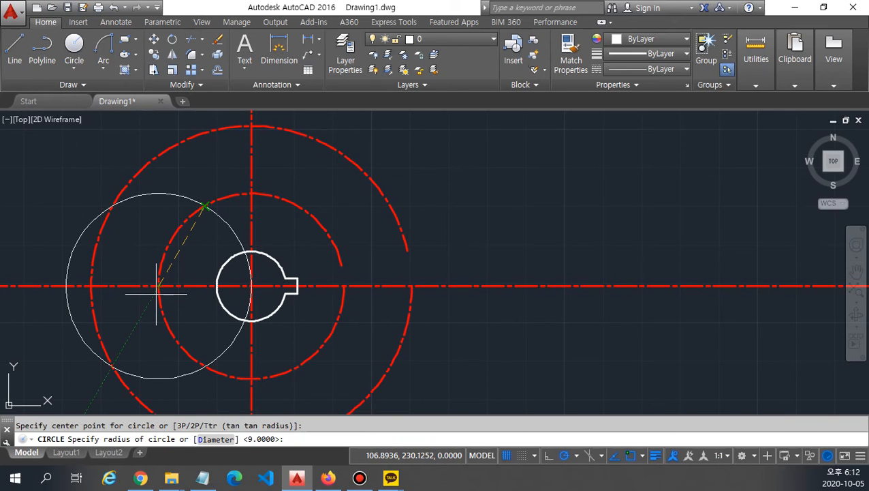
type("6")
key("Return")
Draw a circle of radius 8 where the outer red arc crosses the horizontal centre line on the left
type("c")
key("Return")
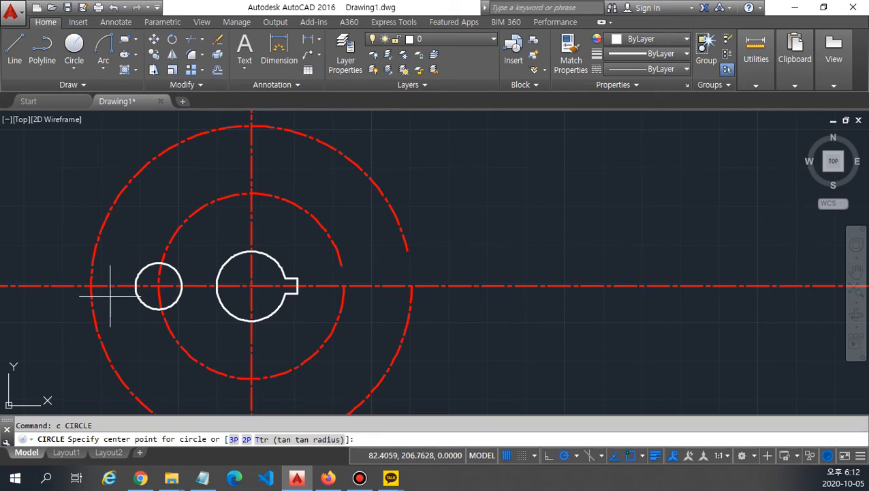
left_click(90, 286)
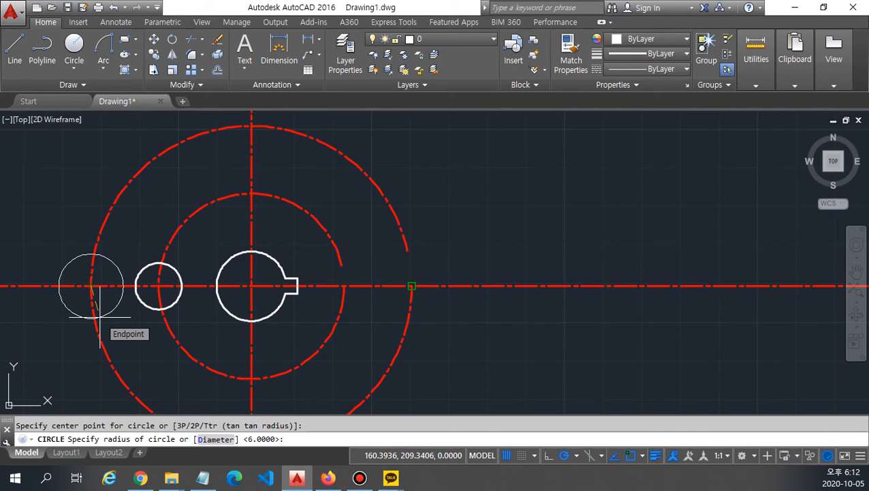
type("8")
key("Return")
Draw a tangent line joining the upper sides of the radius 8 and radius 6 circles
scroll(190, 286, "up", 4)
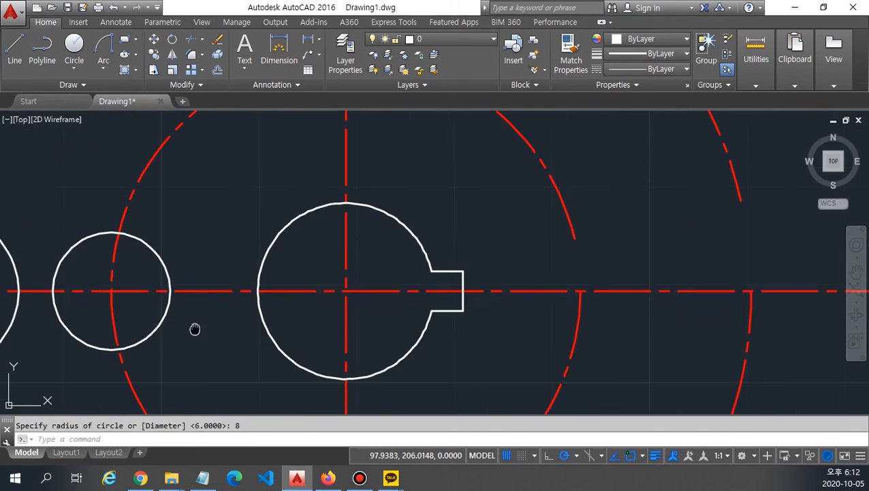
middle_click_drag(576, 341, 362, 276)
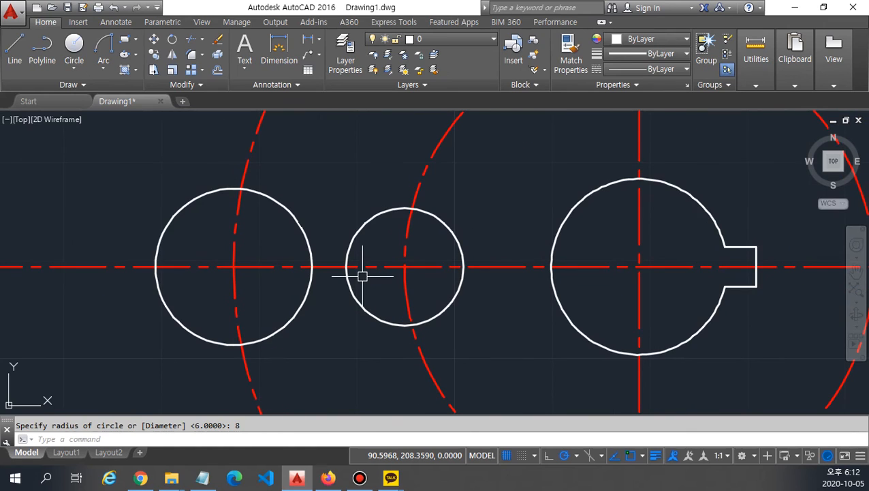
type("l")
key("Return")
type("tan")
key("Return")
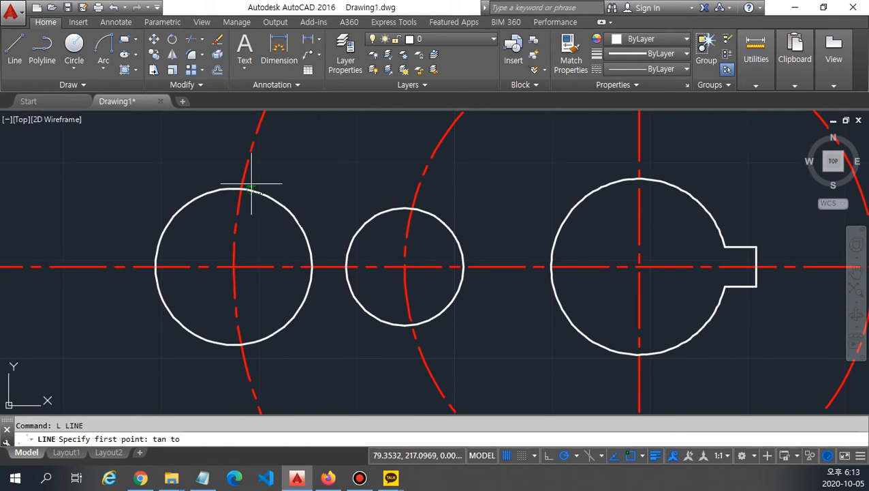
left_click(259, 194)
type("tan")
key("Return")
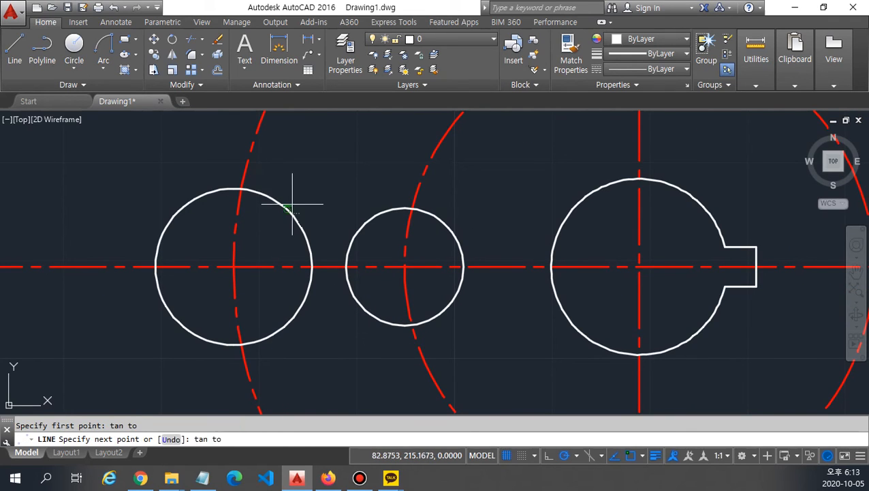
left_click(371, 217)
key("Return")
Draw a second tangent line joining the lower sides of the radius 8 and radius 6 circles
key("Return")
type("tan")
key("Return")
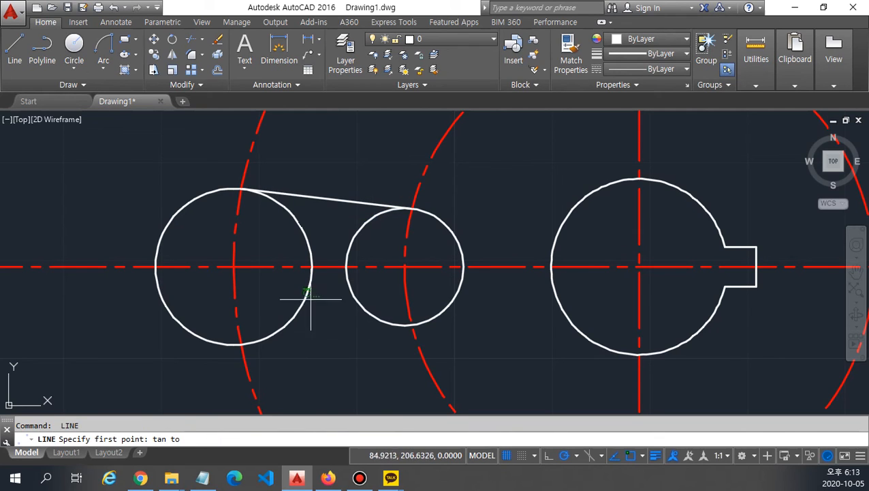
left_click(268, 339)
type("tan")
key("Return")
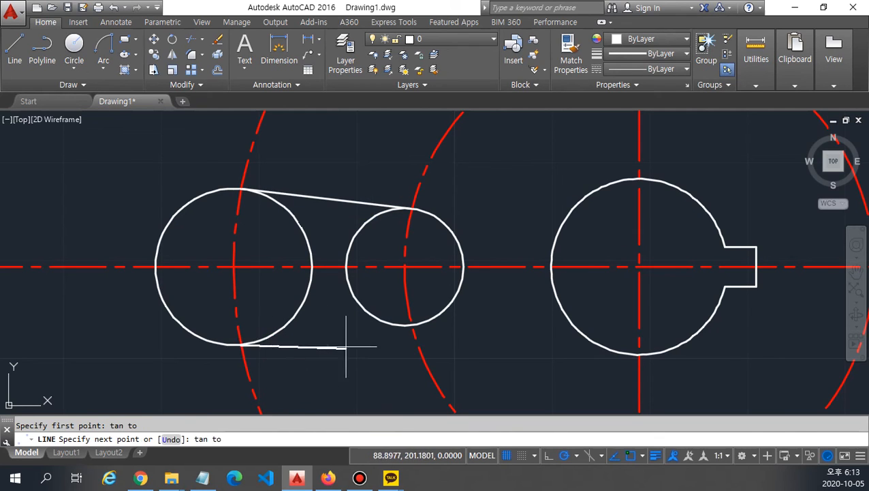
left_click(371, 317)
key("Return")
Trim the inner parts of both circles between the two tangent lines to leave a tapered slot outline
type("tr")
key("Return")
left_click(341, 333)
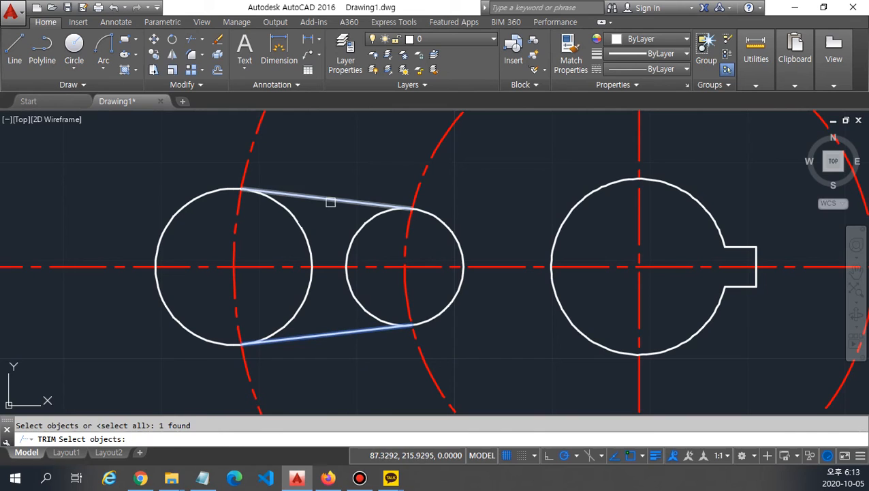
left_click(330, 199)
key("Return")
left_click(369, 243)
left_click(267, 241)
key("Return")
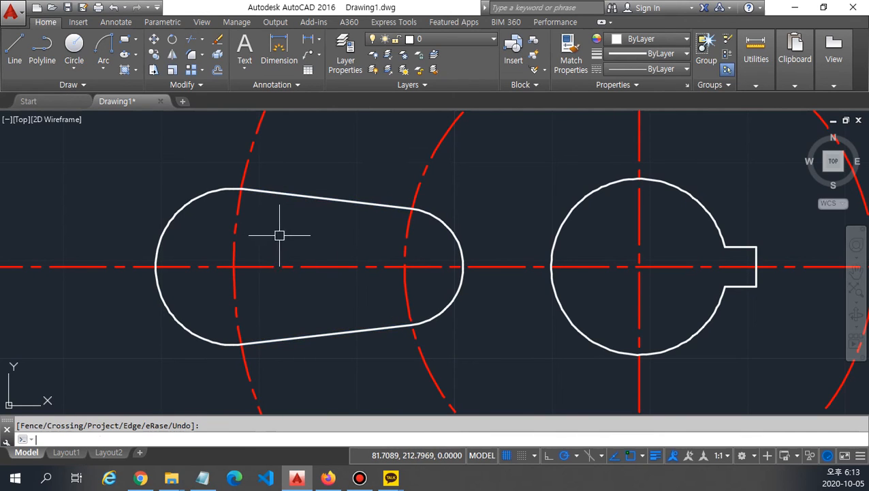
Trim the two red arcs between the tapered slot and the vertical centre line, both above and below the slot
scroll(303, 250, "down", 4)
middle_click_drag(340, 259, 188, 242)
scroll(188, 243, "down", 2)
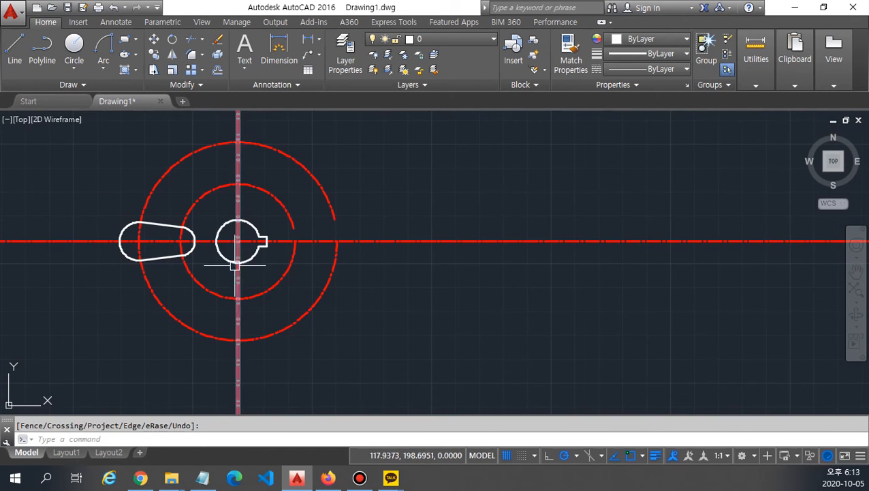
type("tr")
key("Return")
key("Return")
left_click(236, 227)
left_click(140, 109)
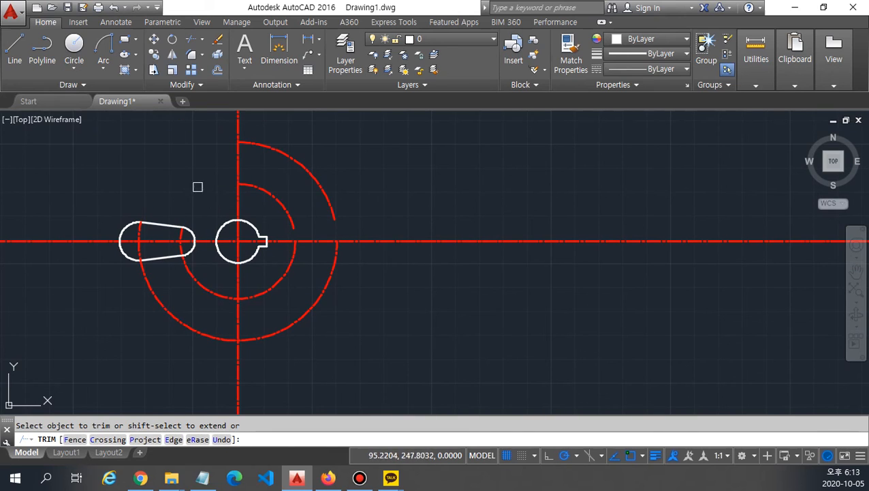
left_click(217, 271)
left_click(150, 357)
key("Return")
Erase the four leftover red arcs to the right of the vertical centre line
left_click(363, 334)
left_click(285, 254)
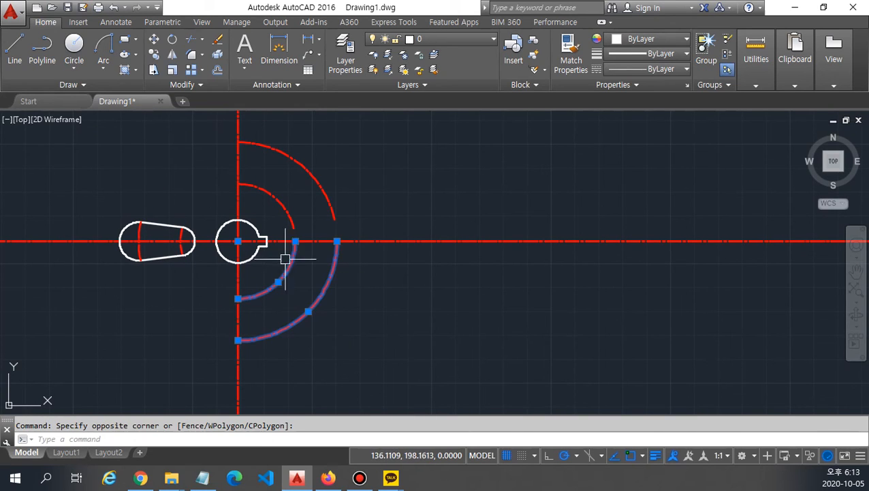
left_click(327, 159)
left_click(277, 203)
type("e")
key("Return")
Polar array the tapered slot with its red arcs around the bore centre with 4 items over 360 degrees
type("ar")
key("Return")
left_click(91, 197)
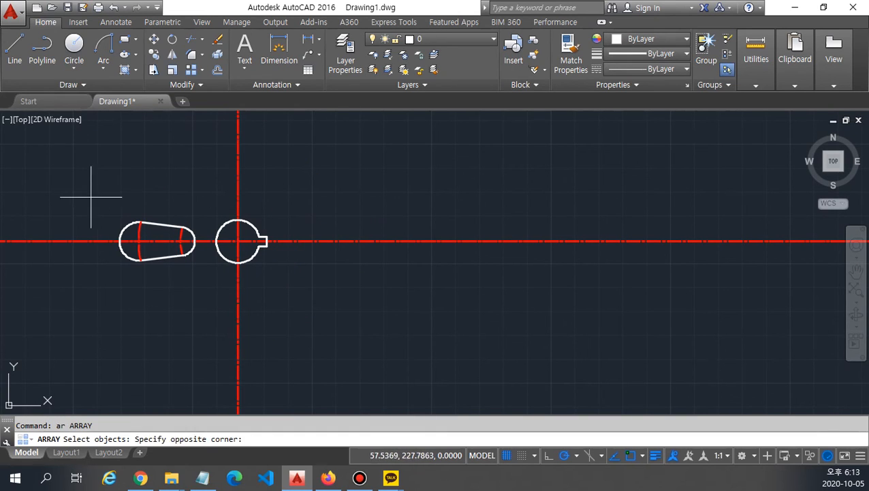
left_click(206, 293)
key("Return")
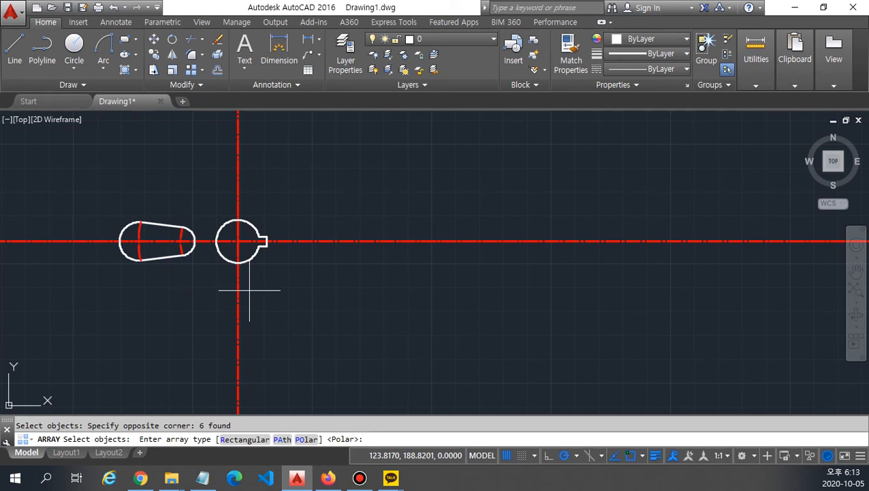
key("Return")
left_click(237, 240)
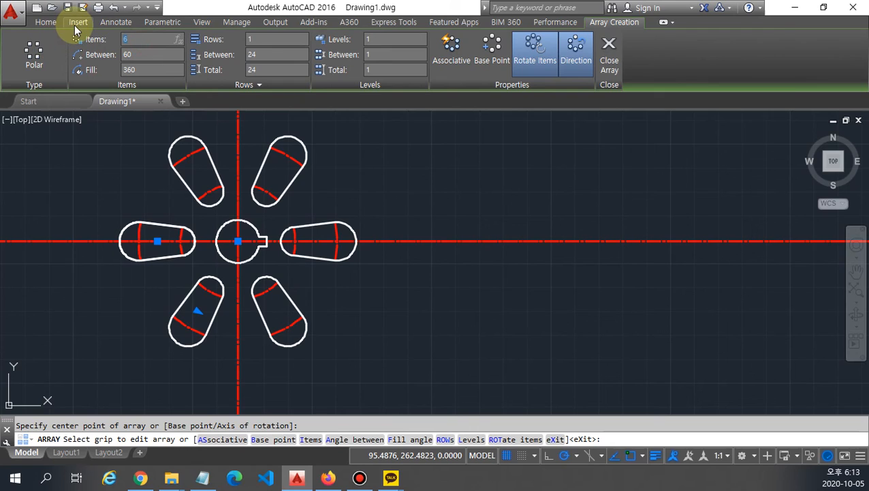
type("4")
key("Return")
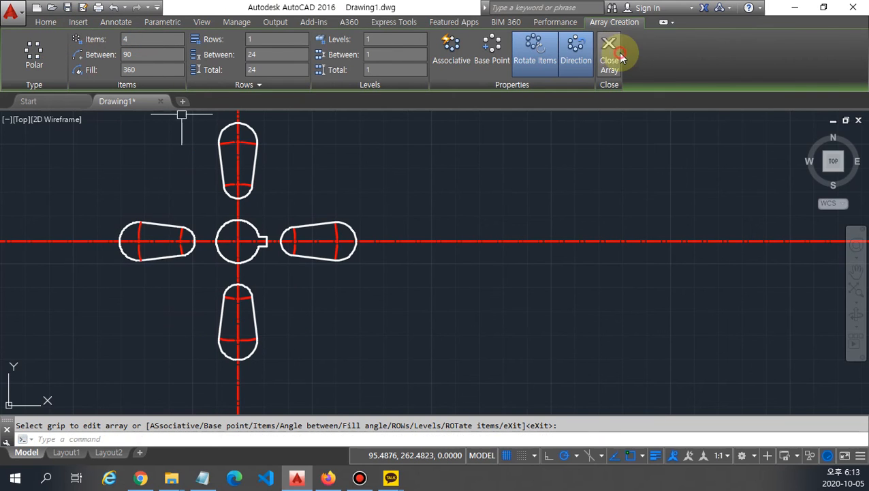
left_click(609, 54)
Draw a circle of radius 53.5 centred on the bore
type("c")
key("Return")
left_click(238, 240)
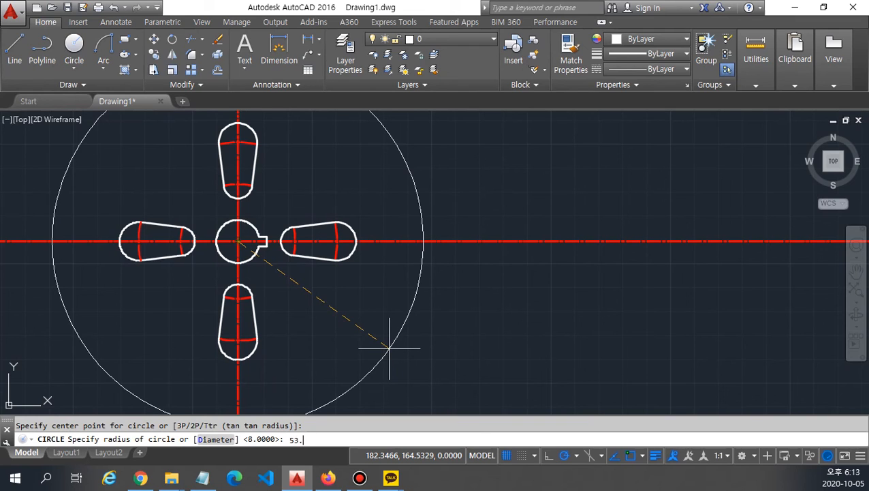
key("Return")
Draw a concentric circle of radius 60 centred on the bore
scroll(340, 213, "up", 2)
type("c")
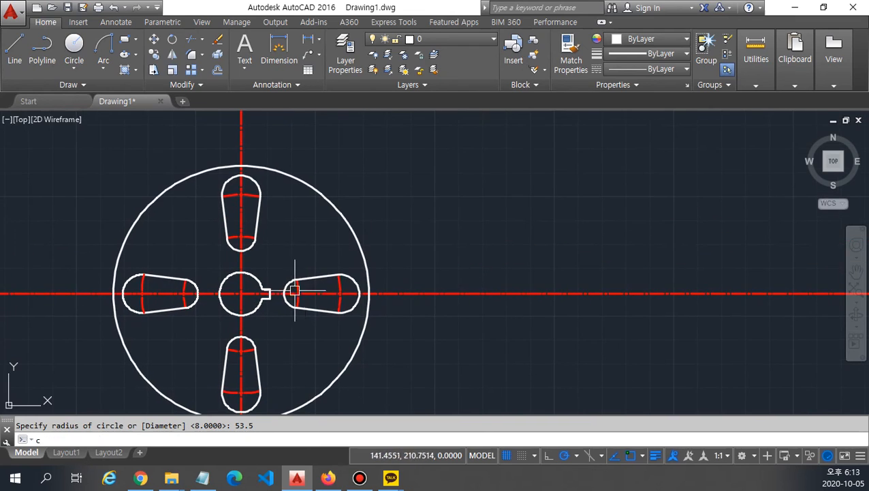
key("Return")
key("Escape")
type("c")
key("Return")
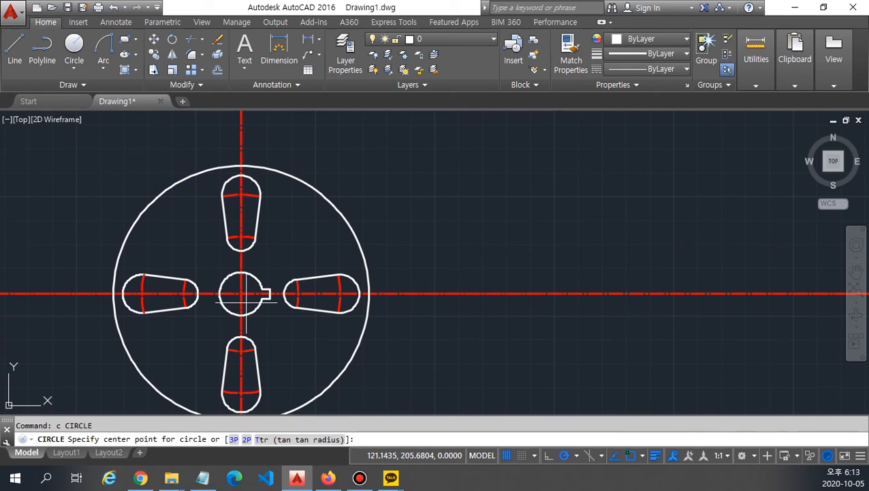
left_click(241, 294)
type("60")
key("Return")
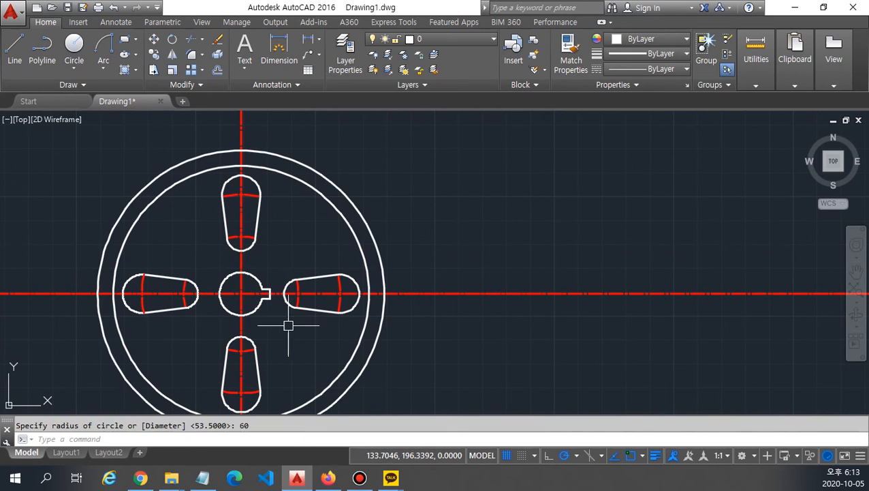
Offset the vertical centre line by 12 to both sides
scroll(190, 137, "up", 5)
type("o")
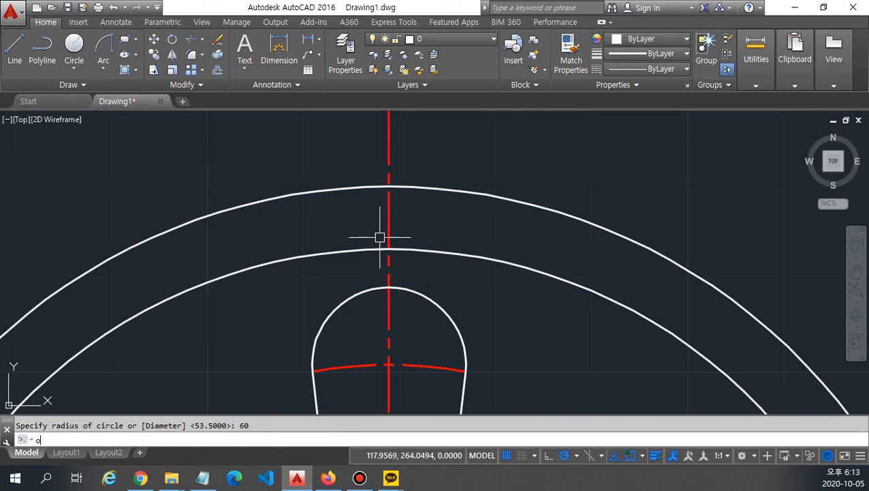
key("Return")
type("12")
key("Return")
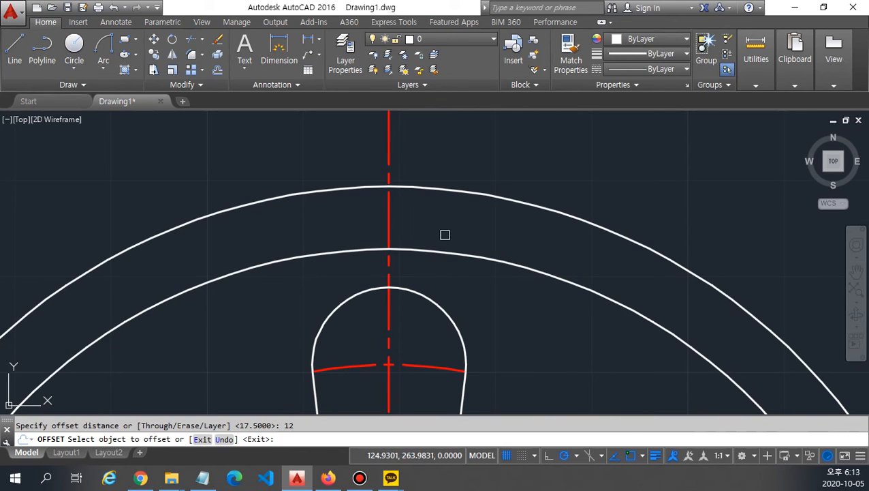
left_click(388, 222)
left_click(419, 229)
left_click(390, 223)
left_click(324, 225)
key("Return")
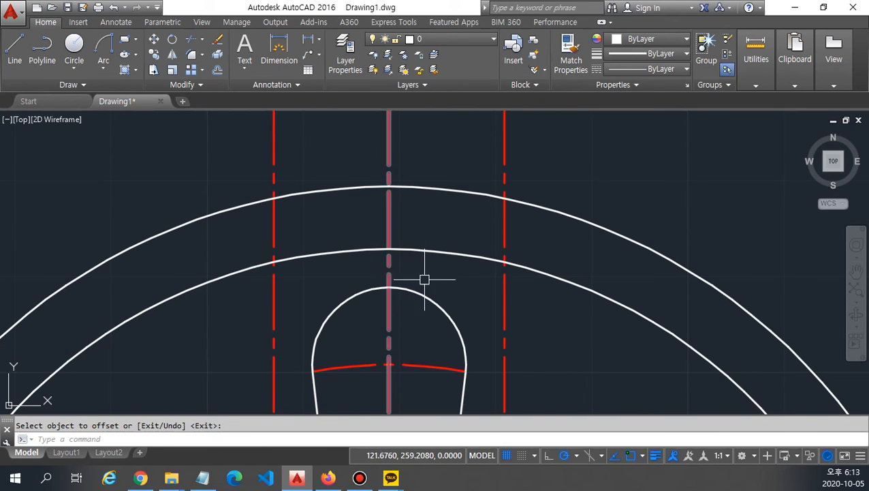
Match the radius 53.5 circle's properties onto the two offset vertical lines
left_click(570, 51)
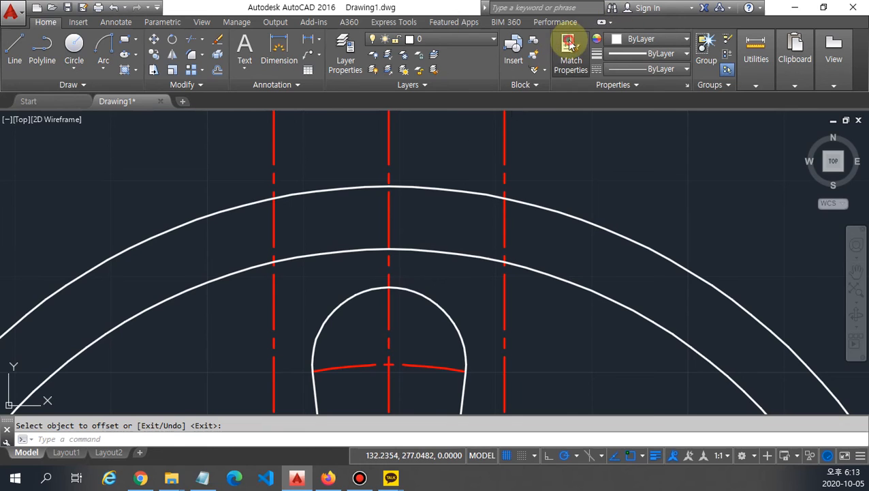
left_click(460, 253)
left_click(504, 230)
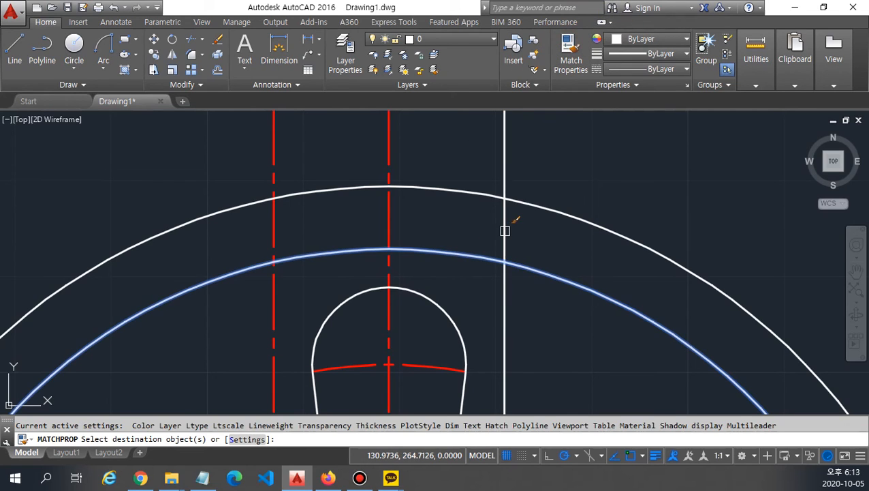
left_click(275, 232)
key("Return")
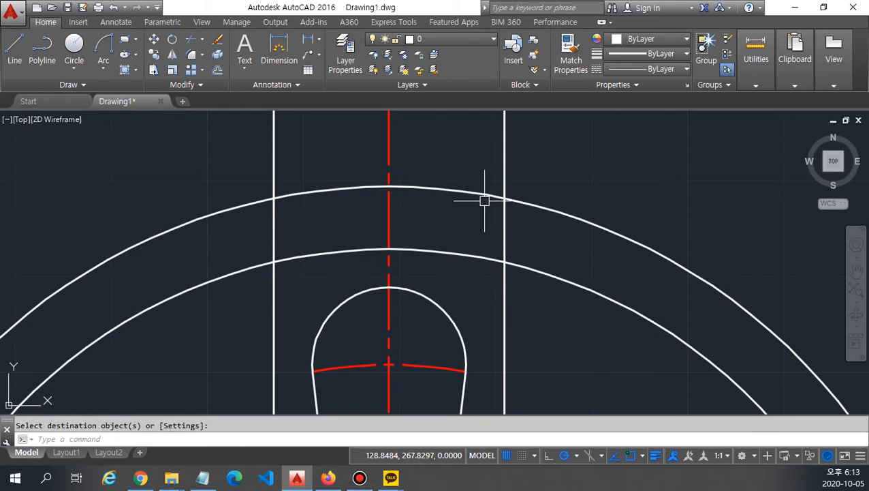
type("f")
key("Return")
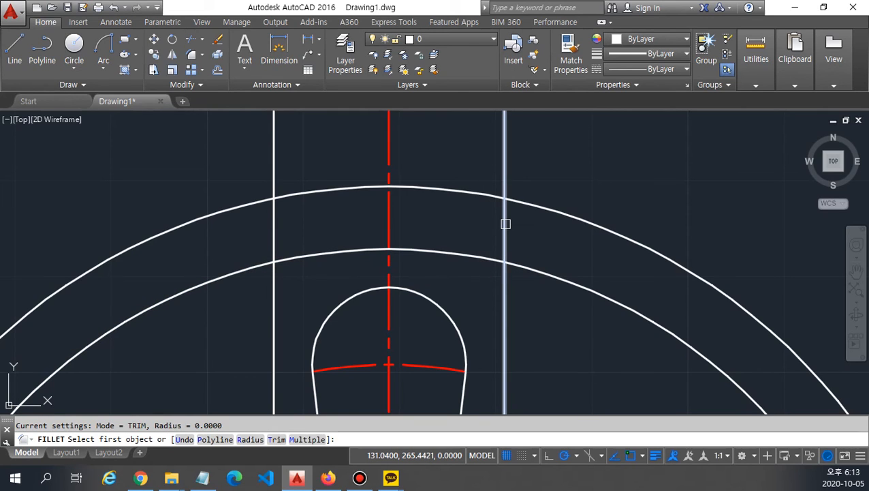
key("Escape")
Trim the radius 60 circle just to the right of the right offset line
type("tr")
key("Return")
key("Return")
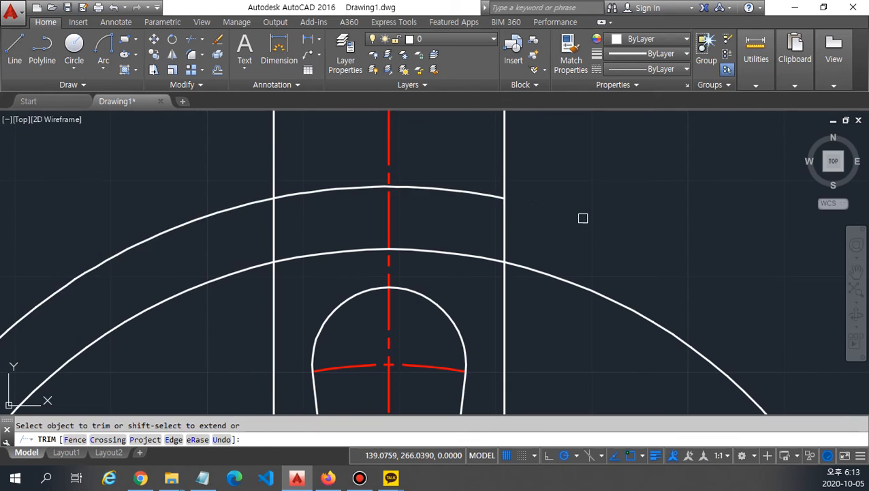
left_click(583, 218)
key("Escape")
Fillet the outer arc with both offset vertical lines at radius 0 to form the tab's two upper corners
type("f")
key("Return")
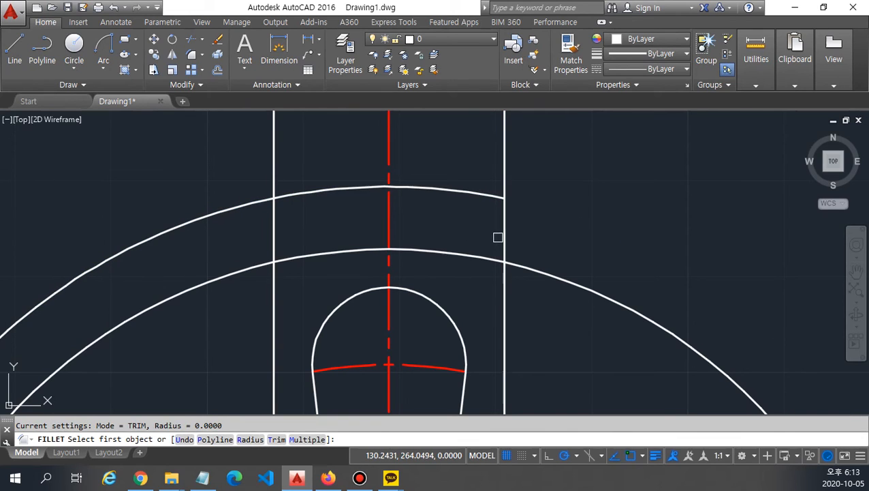
left_click(504, 229)
left_click(480, 195)
key("Return")
left_click(336, 191)
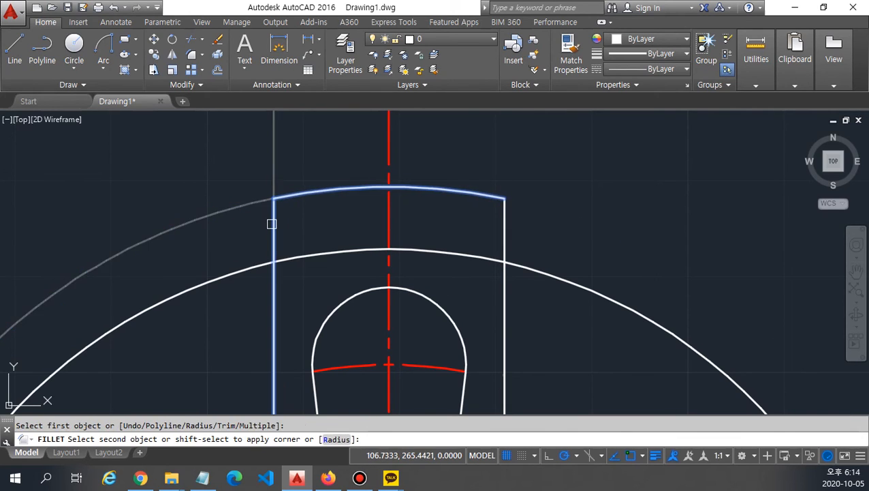
left_click(272, 223)
Trim both offset vertical lines inside the radius 53.5 circle, using that circle as the cutting edge
key("Return")
key("Escape")
key("Return")
left_click(471, 257)
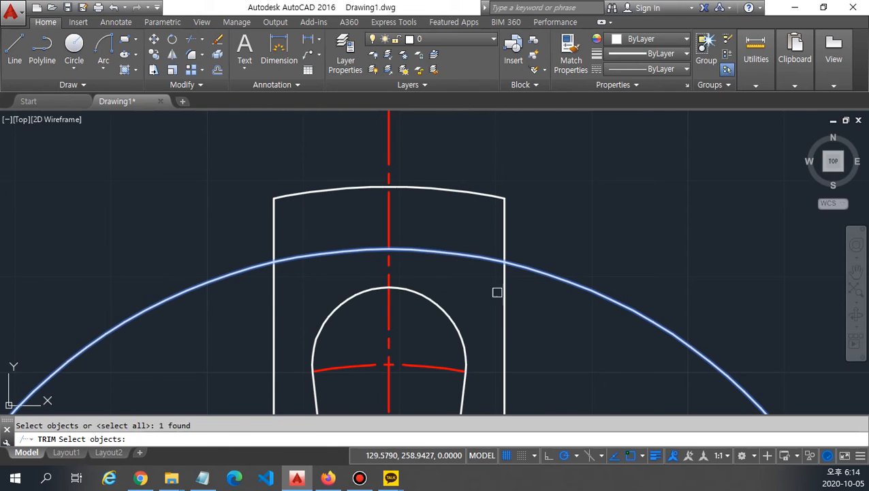
key("Return")
left_click(504, 295)
left_click(279, 308)
left_click(266, 316)
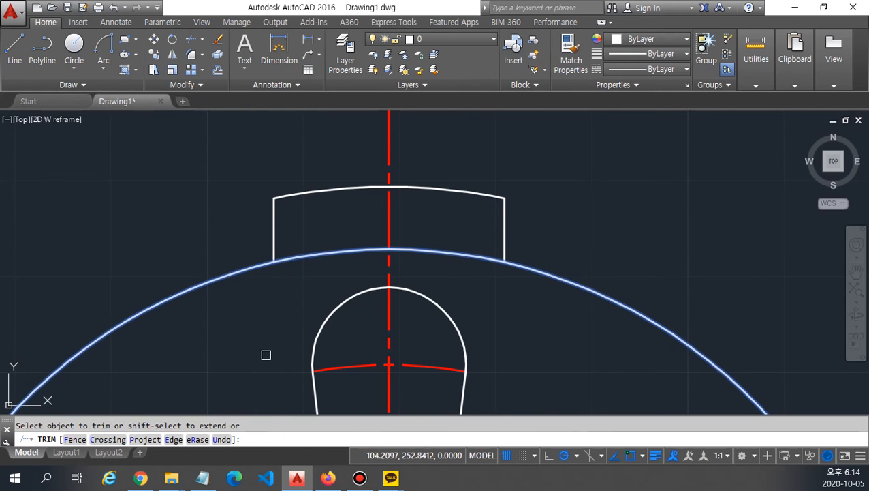
Erase the two leftover vertical line pieces below the large circle
key("Escape")
scroll(338, 349, "down", 6)
middle_click_drag(345, 346, 318, 121)
left_click(336, 358)
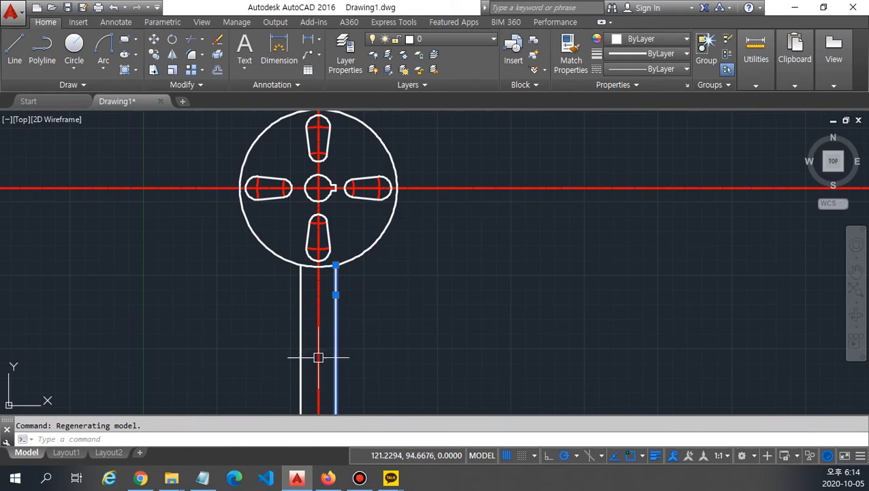
left_click(300, 351)
type("e")
key("Return")
Create a polar array of the rim tab around the centre of the plate
middle_click_drag(265, 214, 254, 284)
type("ar")
key("Return")
left_click(264, 144)
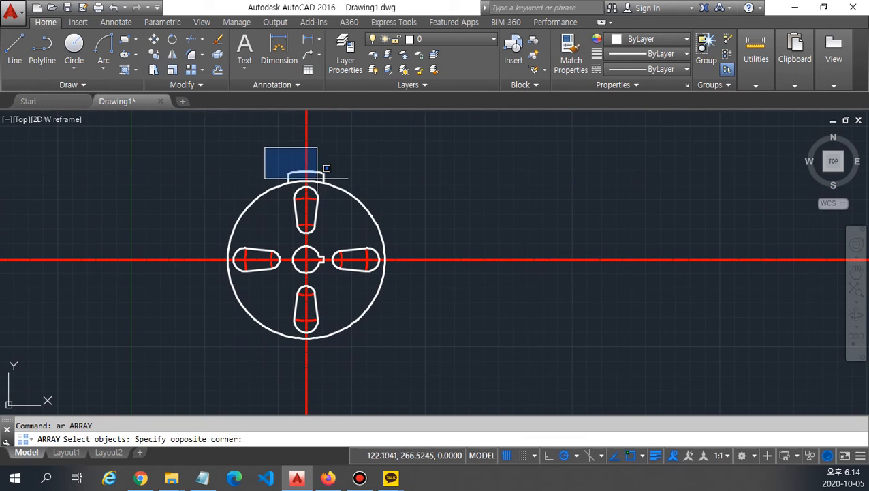
left_click(344, 186)
key("Return")
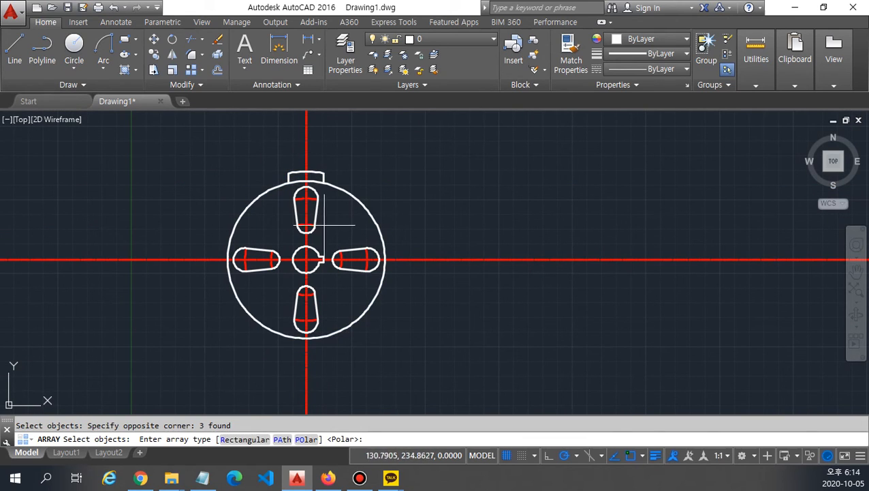
key("Return")
left_click(307, 259)
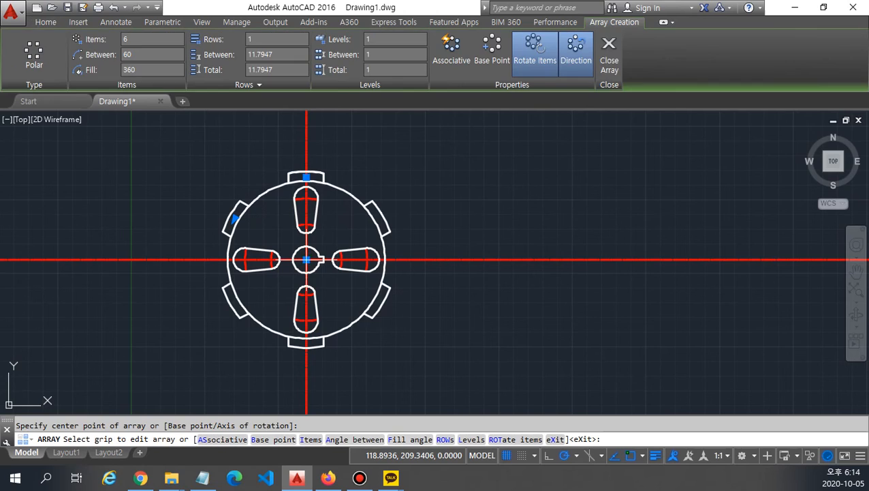
Set the tab array to 12 items filling 360 degrees and finish it
left_click(146, 45)
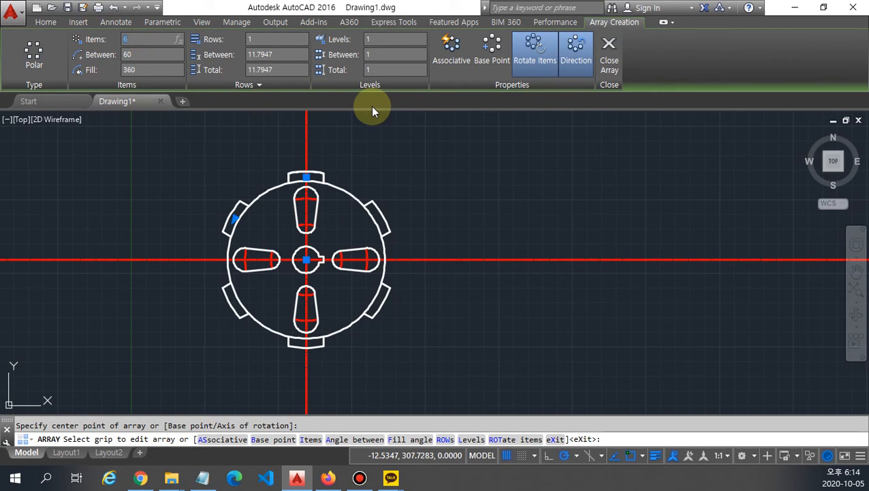
type("12")
key("Return")
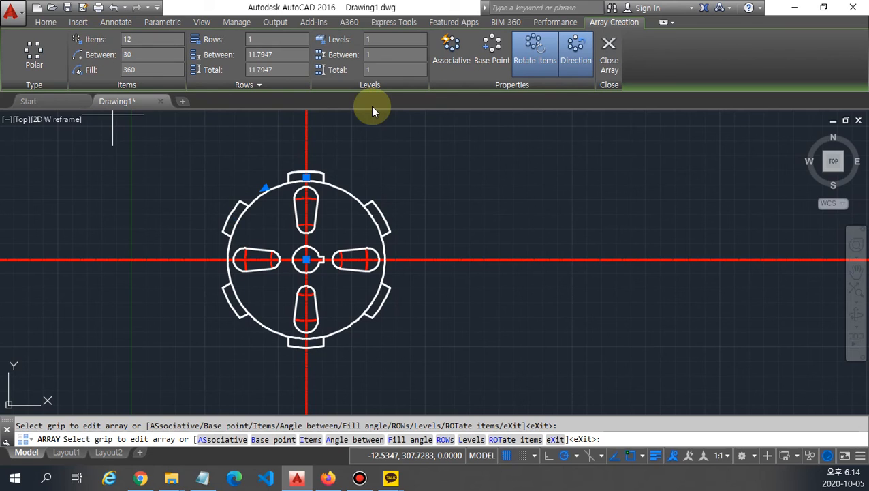
key("Return")
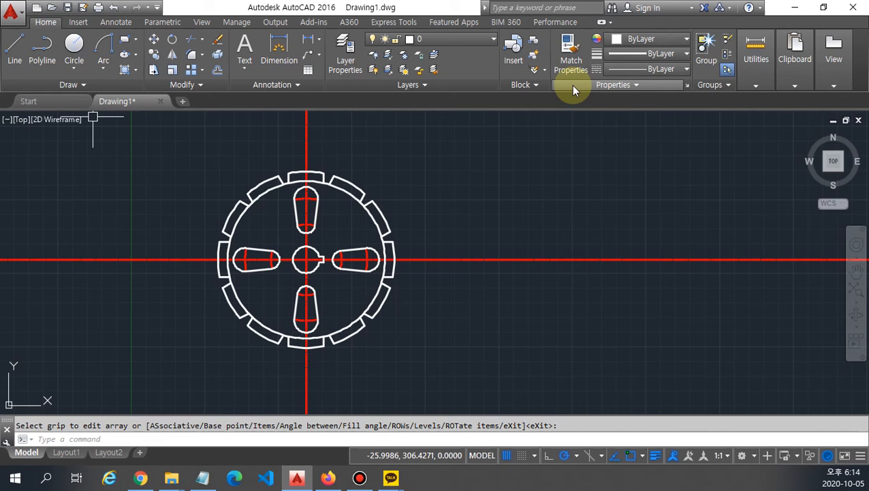
key("Escape")
Erase the whole flange figure with its centre lines and zoom to the full drawing area
left_click(427, 361)
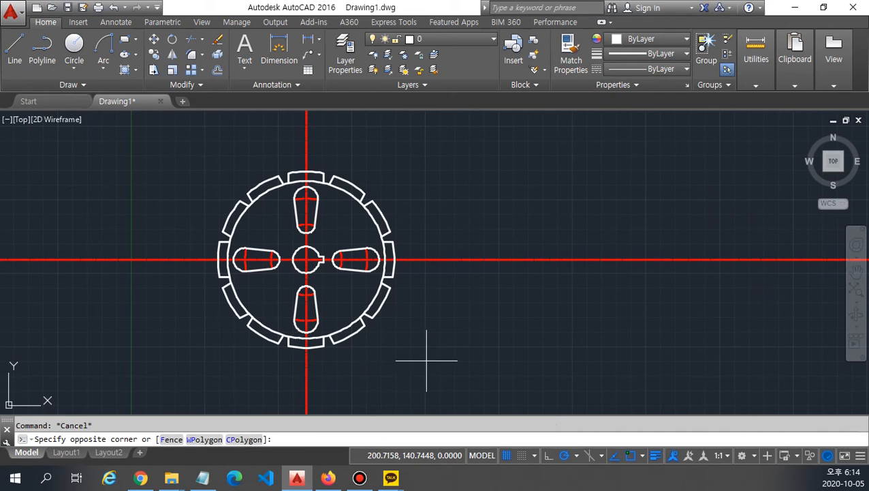
left_click(157, 160)
key("Delete")
type("z")
key("Return")
type("a")
key("Return")
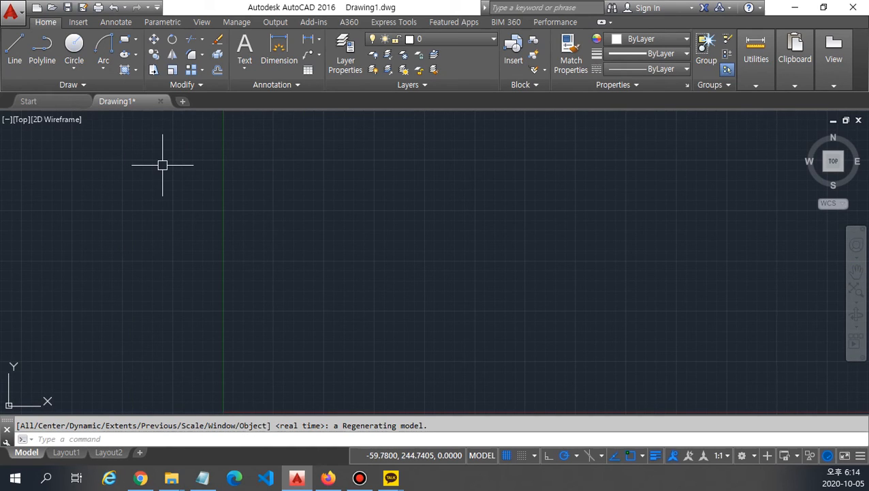
Draw three rays 120 degrees apart from one common point, the first running horizontally to the left
type("y")
key("Return")
left_click(495, 248)
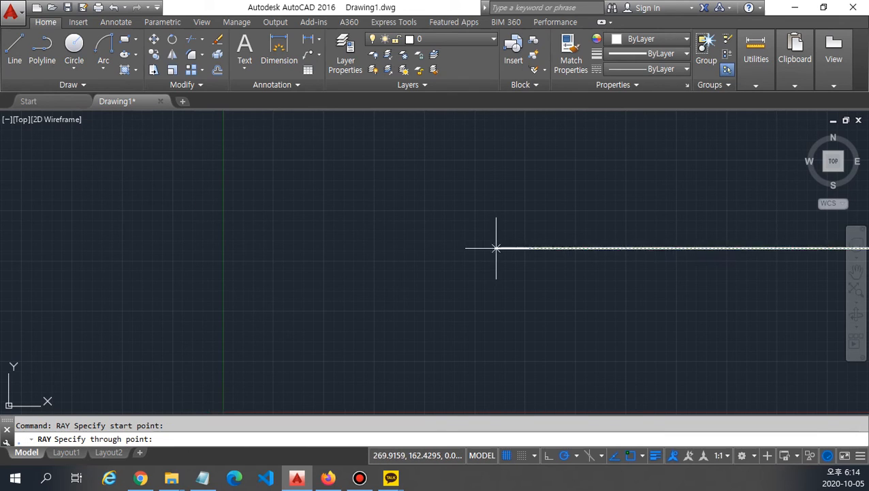
left_click(414, 248)
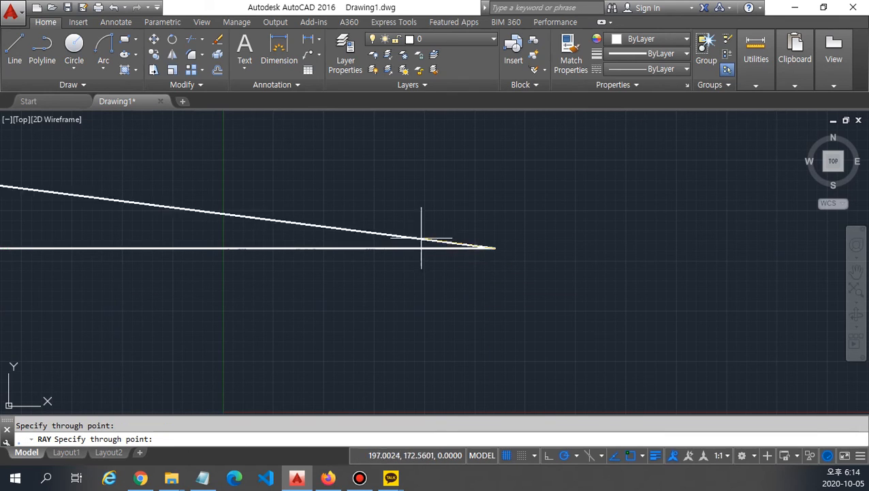
left_click(537, 197)
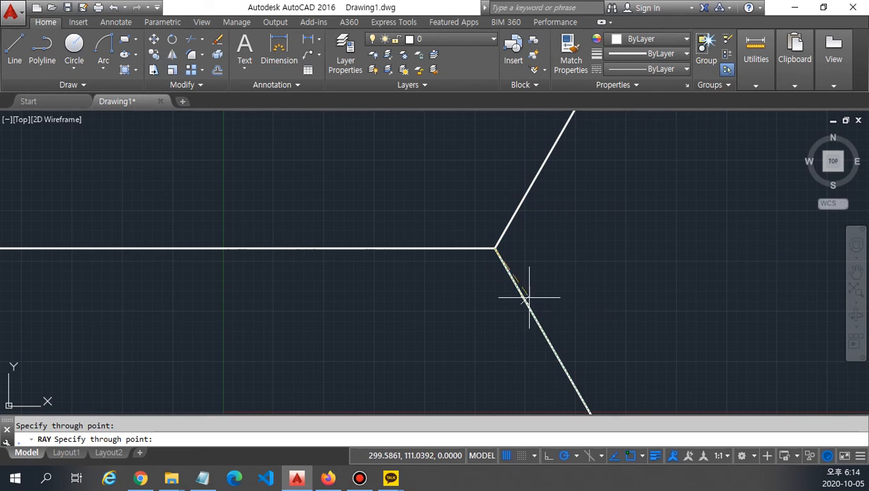
left_click(523, 290)
key("Return")
Put all three rays on the red centre-line layer
left_click(522, 289)
left_click(528, 261)
left_click(449, 203)
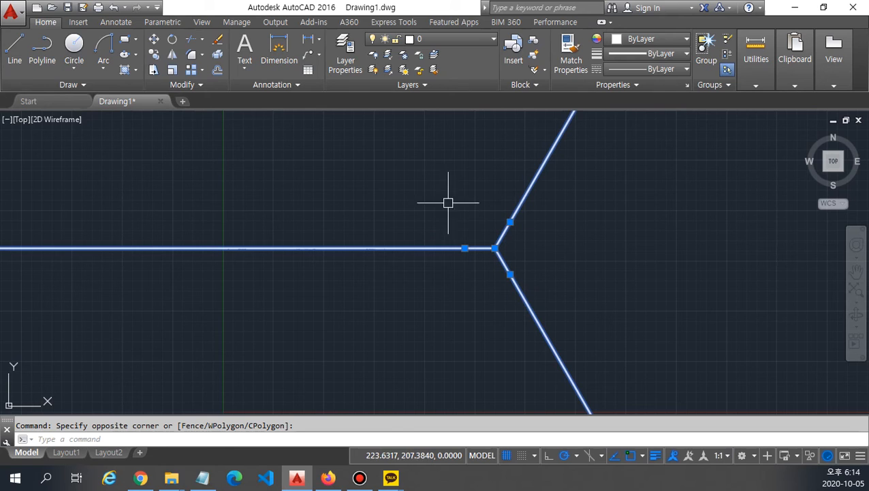
left_click(464, 40)
left_click(451, 74)
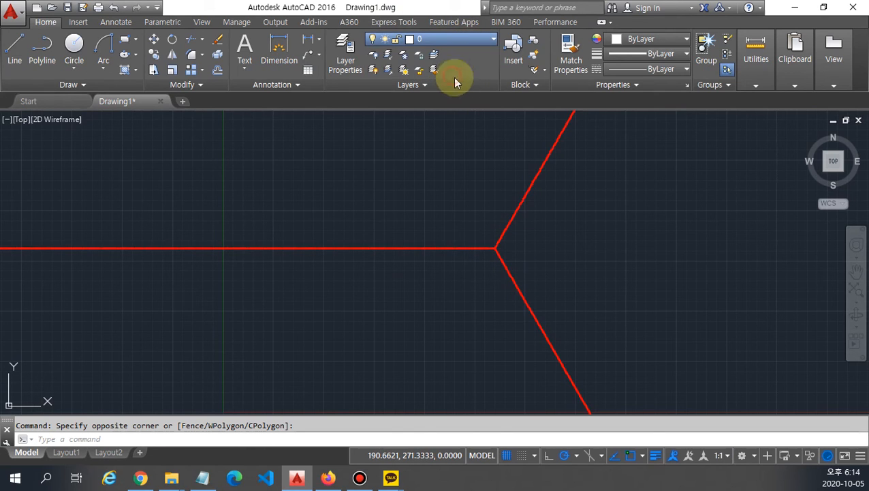
key("Escape")
Draw a circle of diameter 30 centred on the common start point of the rays
scroll(547, 278, "up", 5)
middle_click_drag(408, 216, 419, 304)
type("c")
key("Return")
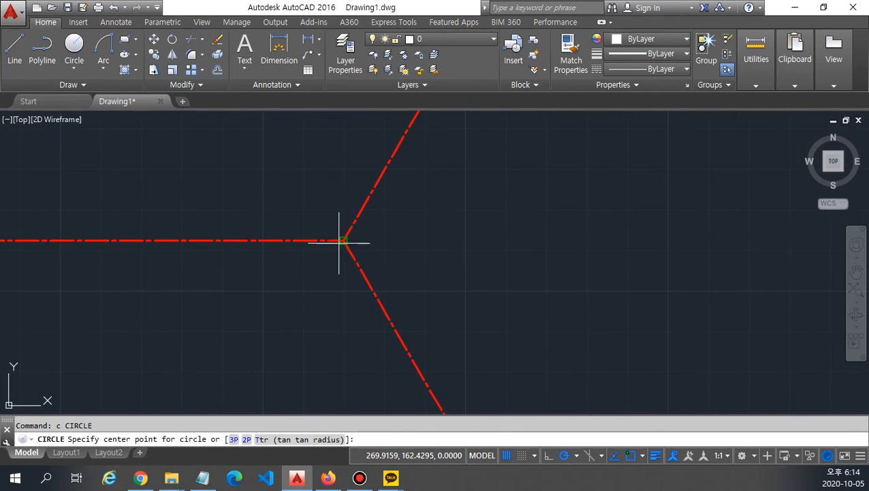
left_click(343, 242)
type("d")
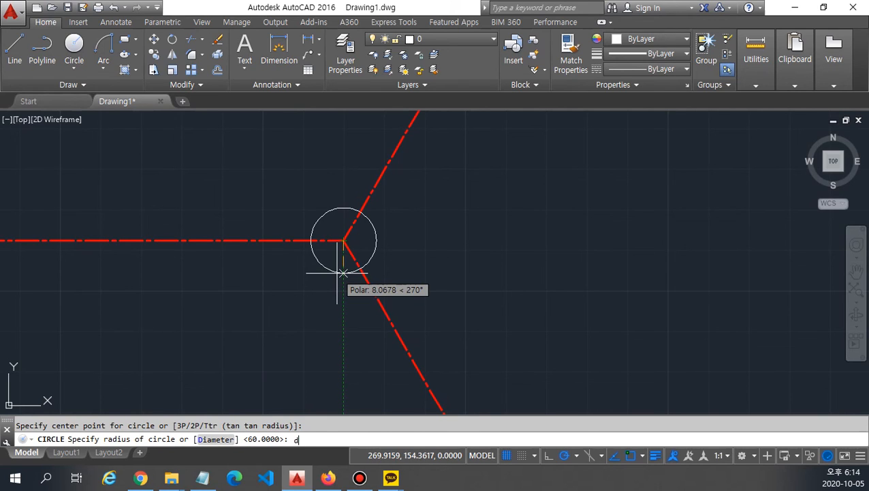
key("Return")
type("30")
key("Return")
Draw a concentric circle of radius 20 around the diameter 30 circle
type("c")
key("Return")
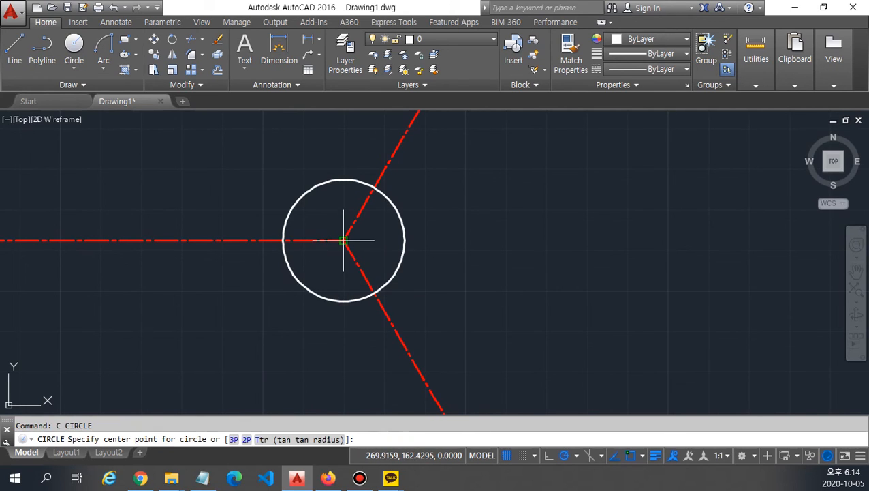
left_click(343, 240)
type("20")
key("Return")
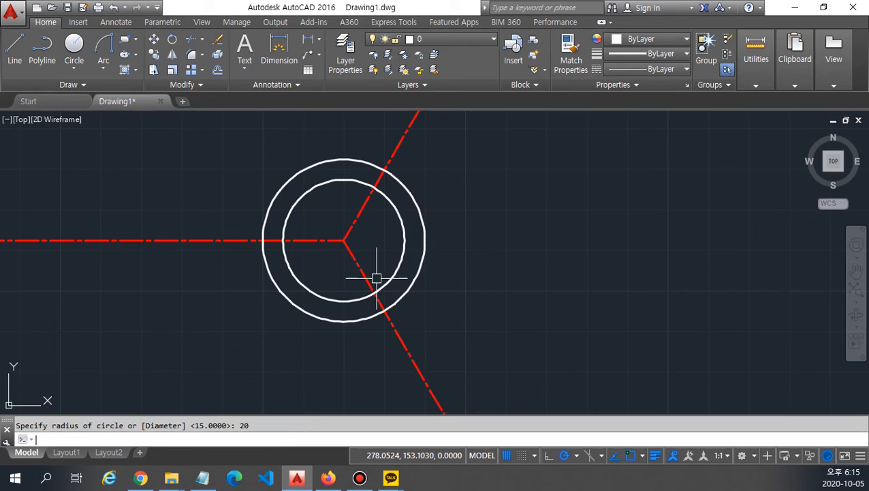
Draw a radius 80 circle centred on the junction of the three rays
type("c")
key("Return")
left_click(346, 241)
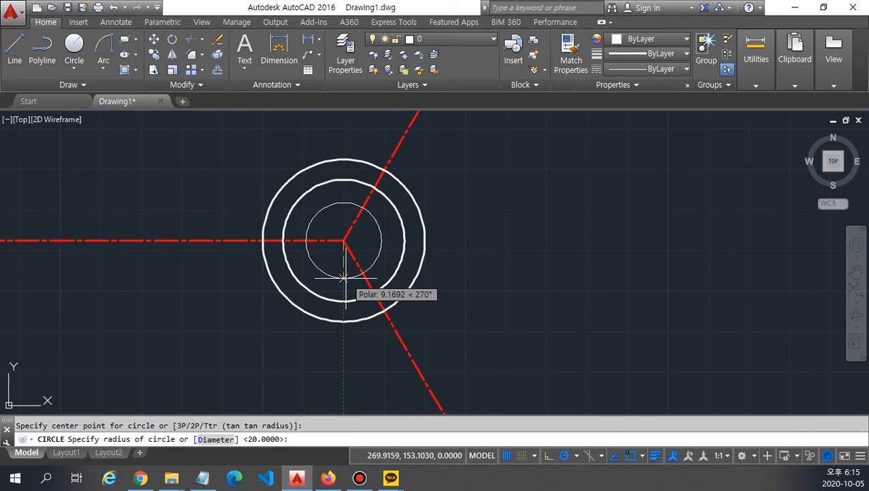
type("80")
key("Return")
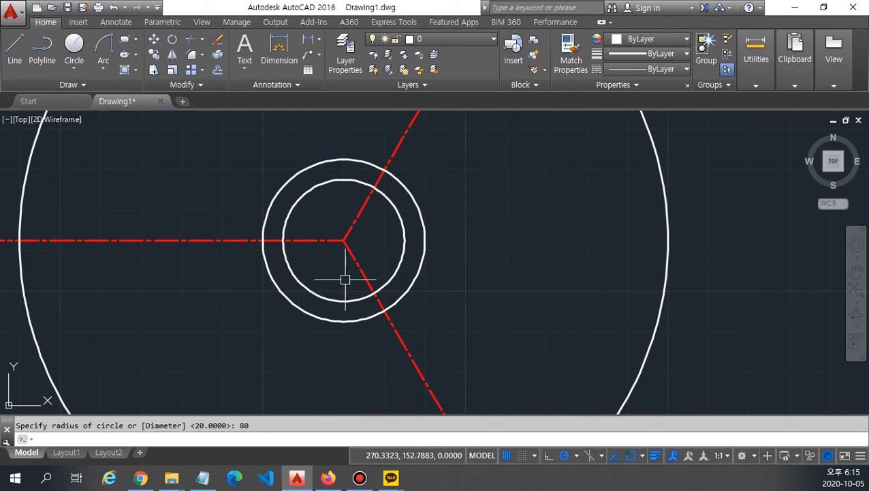
Match the radius 80 circle's properties to those of the horizontal centre line
type("ma")
key("Return")
left_click(118, 243)
left_click(32, 199)
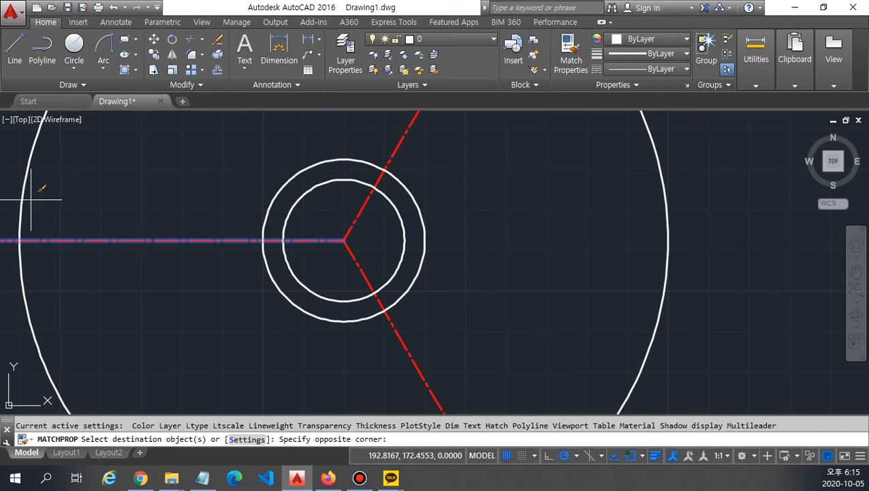
left_click(15, 172)
key("Return")
Draw a radius 5 circle where the radius 80 circle crosses the horizontal centre line
type("c")
key("Return")
middle_click_drag(21, 244, 241, 245)
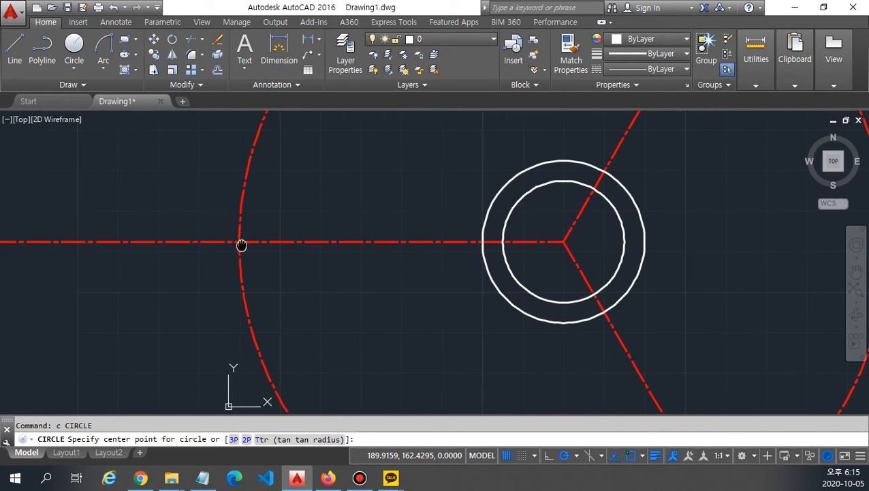
left_click(239, 242)
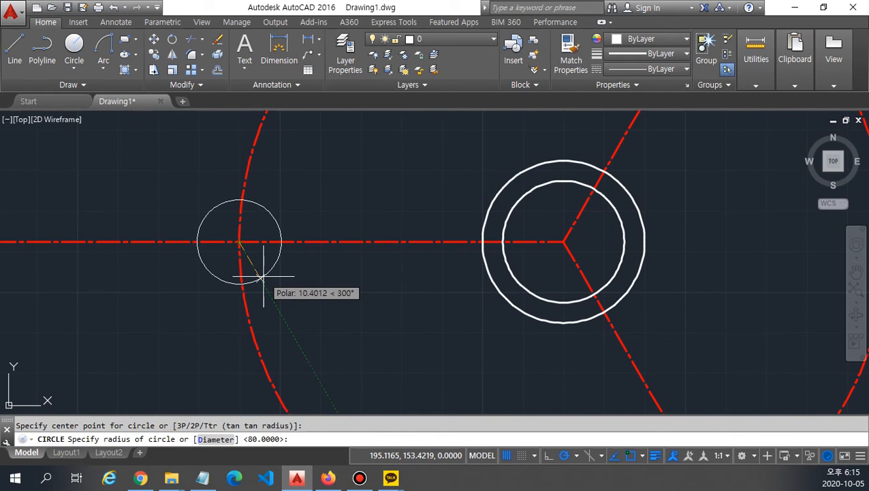
type("5")
key("Return")
Draw a concentric circle of radius 10 around the radius 5 circle
type("c")
key("Return")
left_click(239, 242)
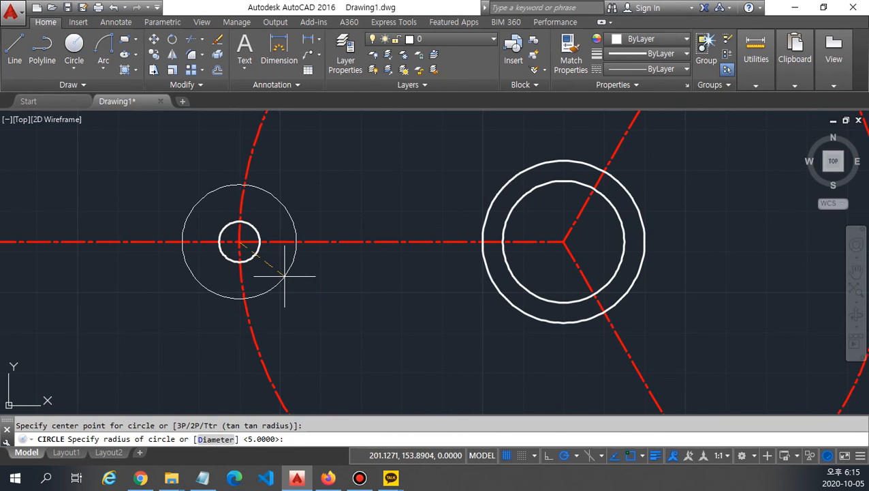
type("10")
key("Return")
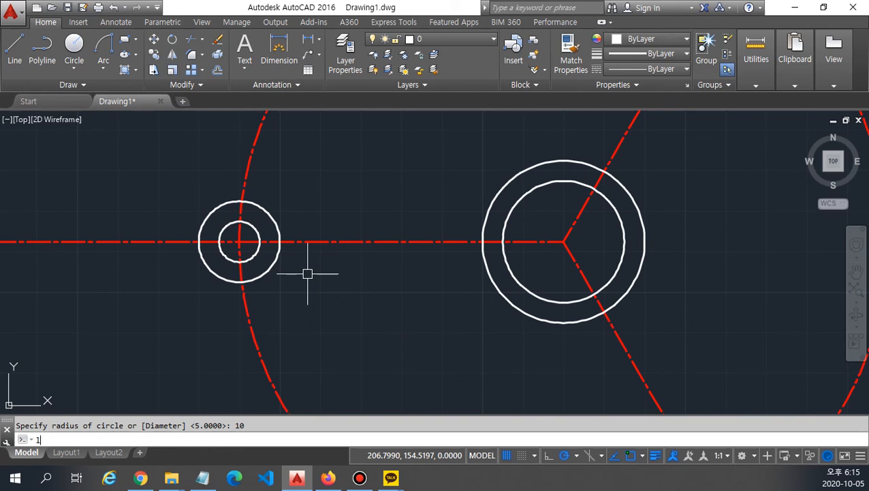
Draw a line tangent to the upper sides of the radius 5 circle and the radius 20 circle
type("l")
key("Return")
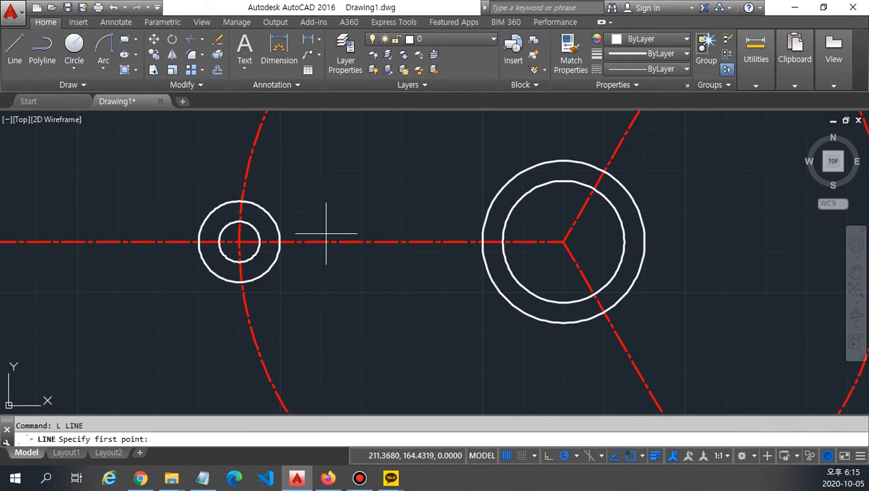
left_click(229, 224)
type("tan")
key("Return")
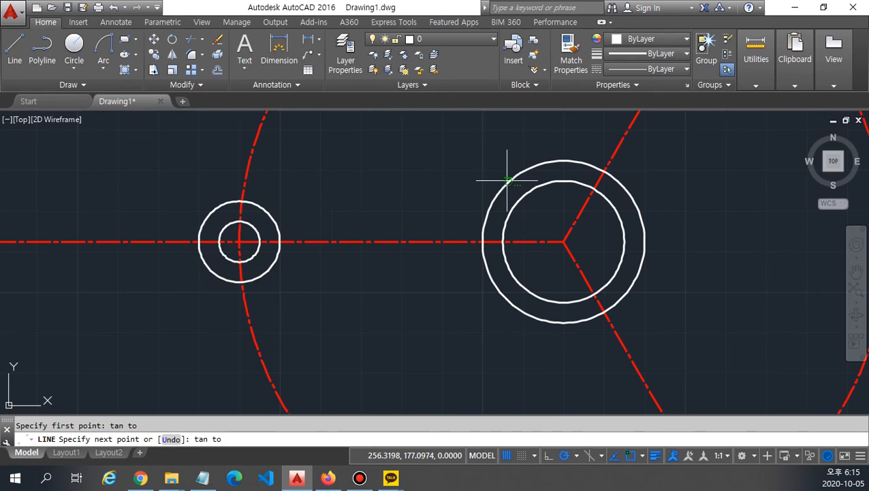
left_click(507, 178)
key("Return")
Draw a line tangent to the lower sides of the radius 5 circle and the radius 20 circle
key("Return")
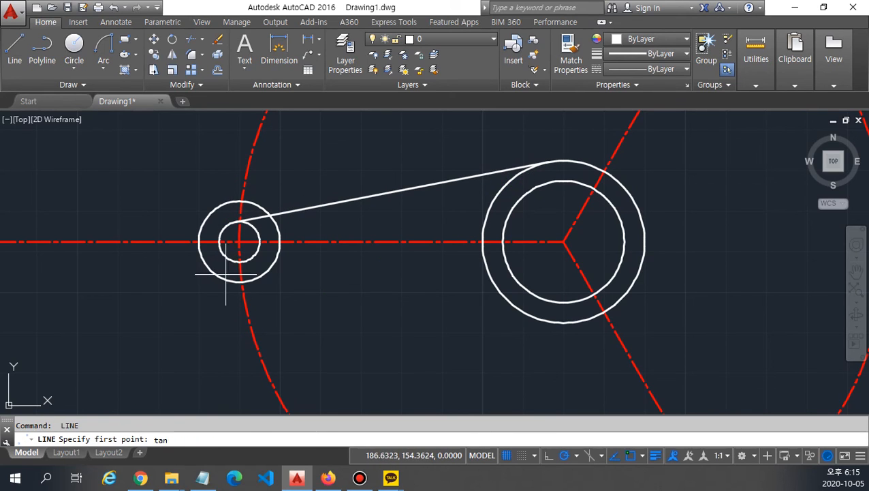
left_click(227, 259)
type("tan")
key("Return")
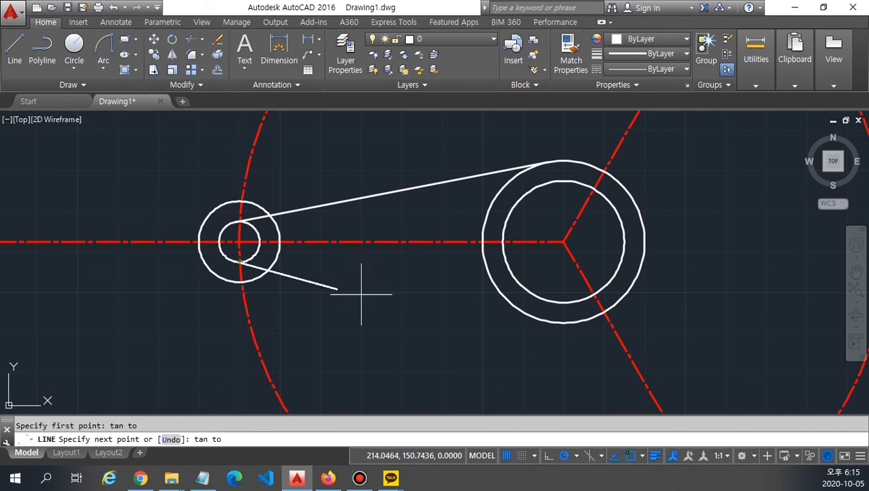
left_click(502, 296)
key("Return")
Offset the upper and lower tangent lines outward by 5
type("o")
key("Return")
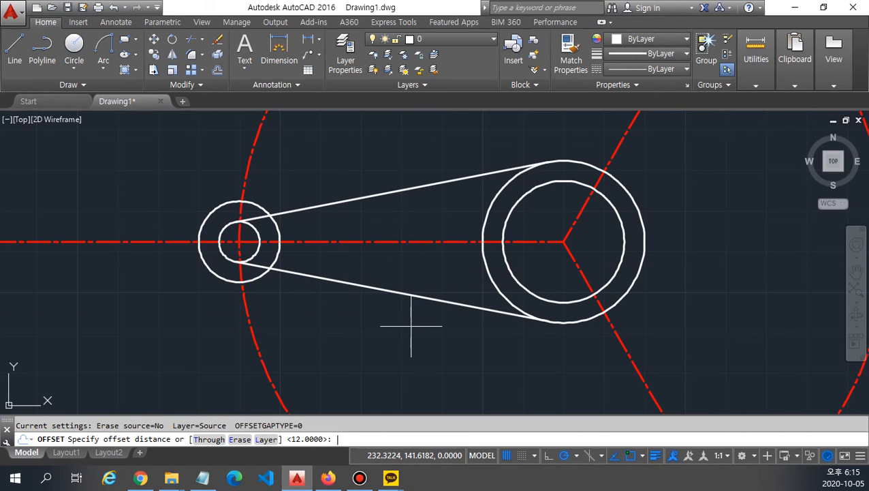
type("5")
key("Return")
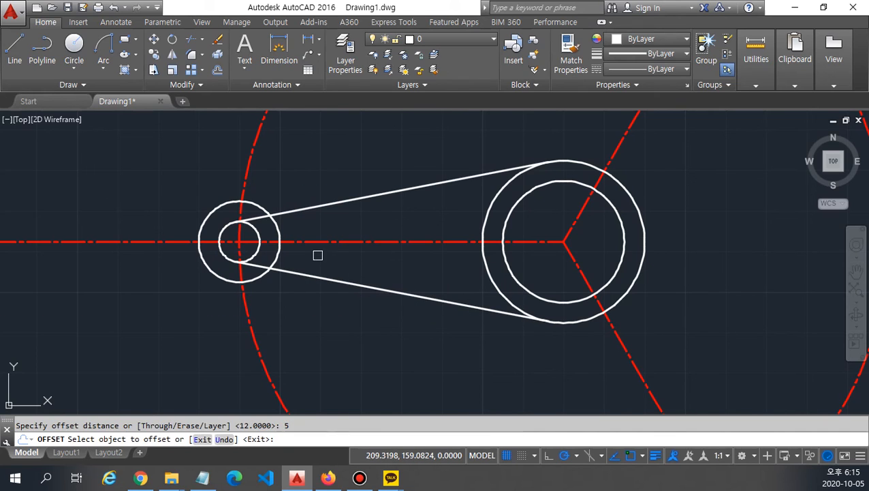
left_click(316, 204)
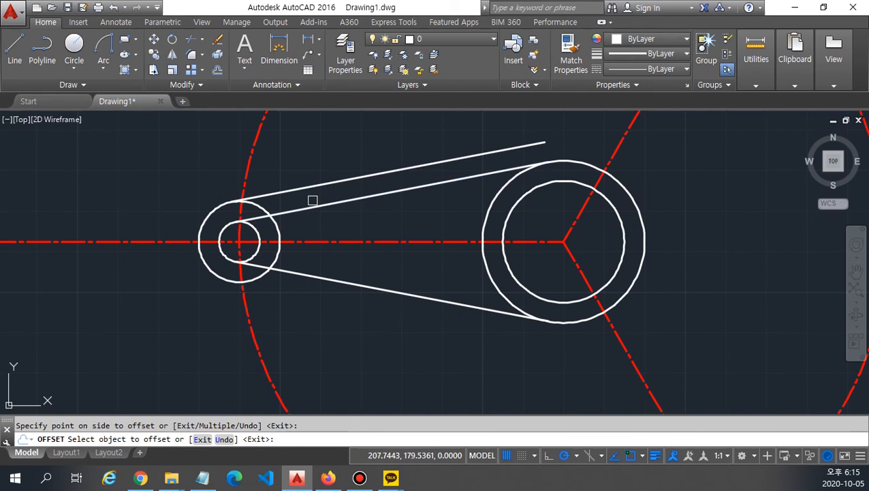
left_click(329, 279)
left_click(322, 315)
key("Return")
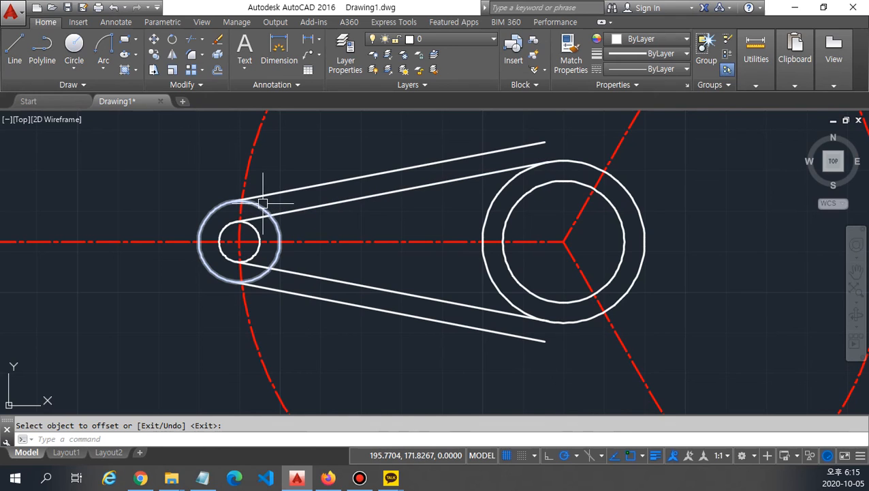
Trim the radius 10 circle's upper right arc between the two upper slanted lines
key("Return")
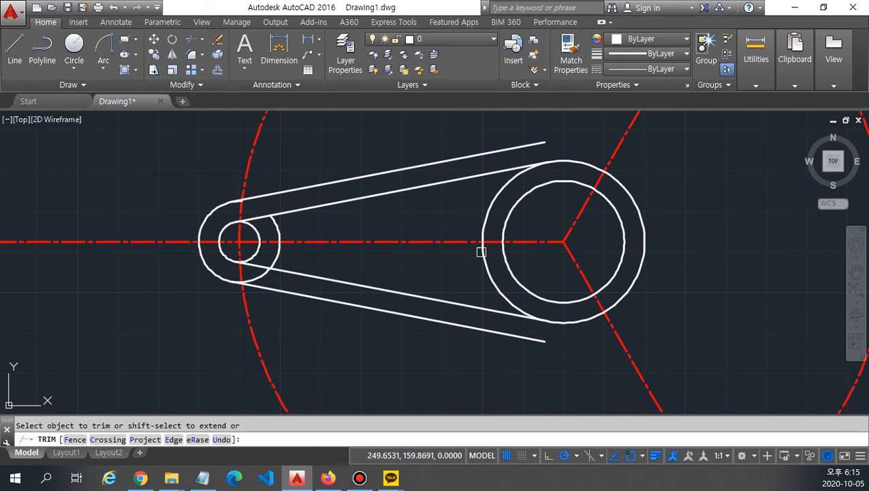
key("Escape")
Fillet the upper inner slanted line with the radius 10 circle's right arc using radius 2
type("f")
key("Return")
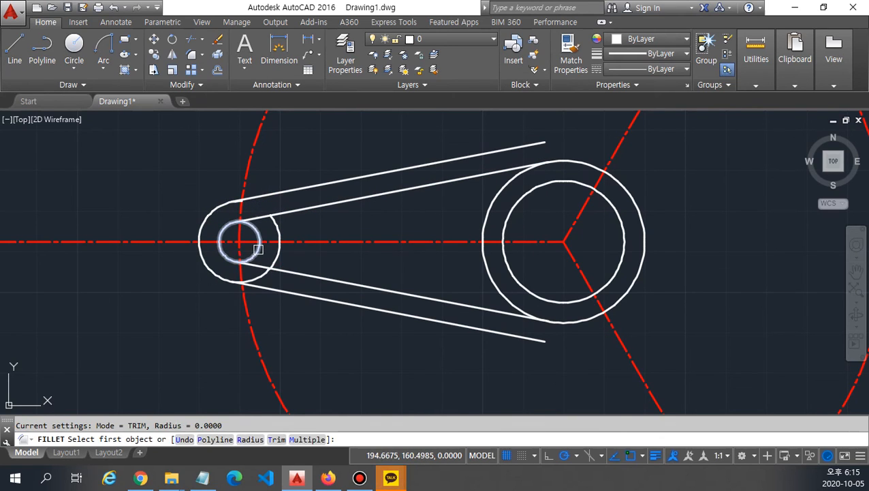
type("r")
key("Return")
type("2")
key("Return")
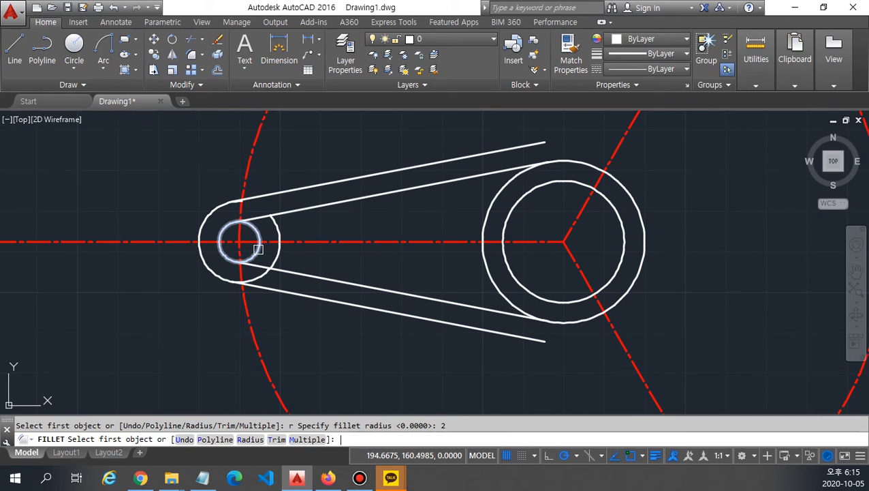
left_click(286, 212)
left_click(279, 227)
Trim the radius 10 circle's lower right arc between the two lower slanted lines
key("Return")
left_click(278, 250)
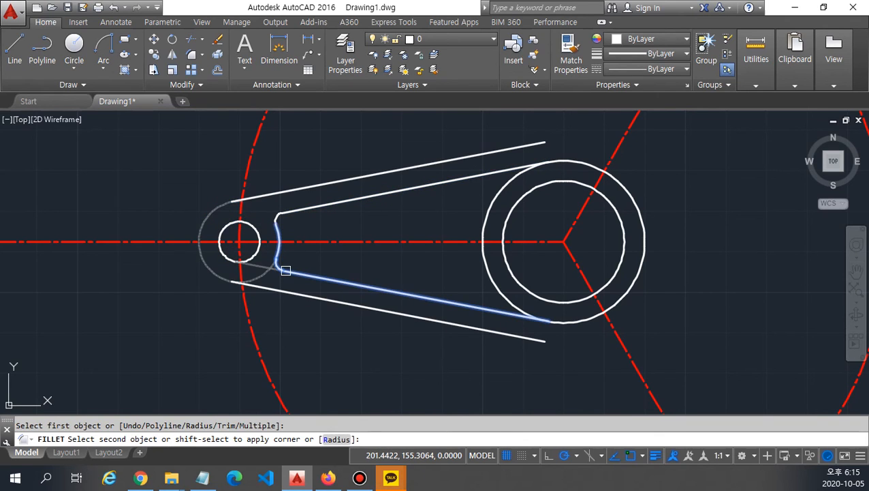
key("Escape")
type("tr")
key("Return")
key("Return")
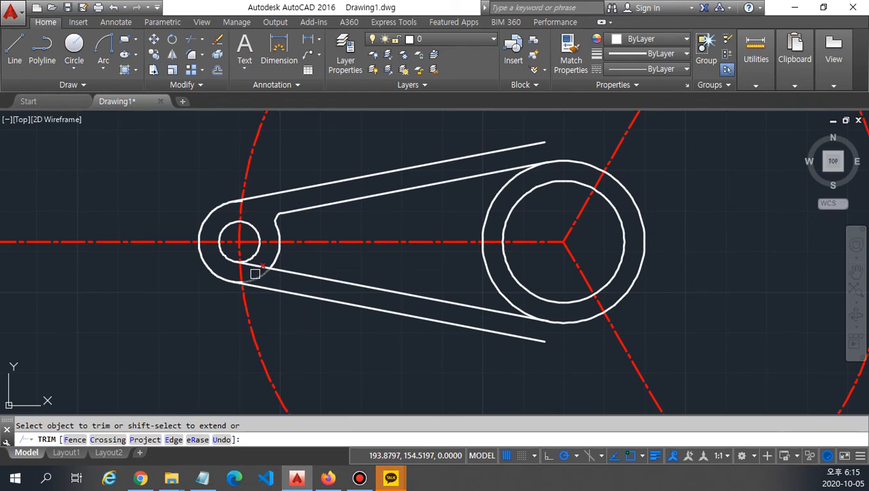
key("Escape")
Fillet the lower inner slanted line with the radius 10 circle's right arc using radius 2
type("f")
key("Return")
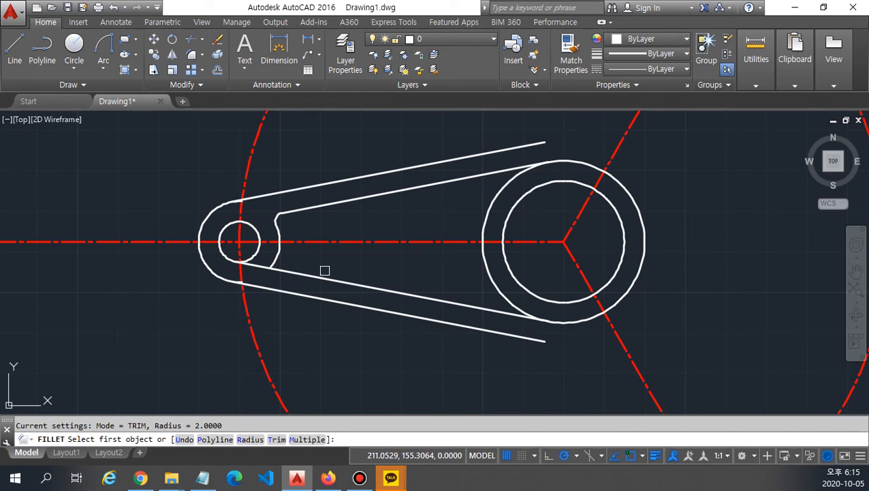
left_click(278, 245)
left_click(297, 274)
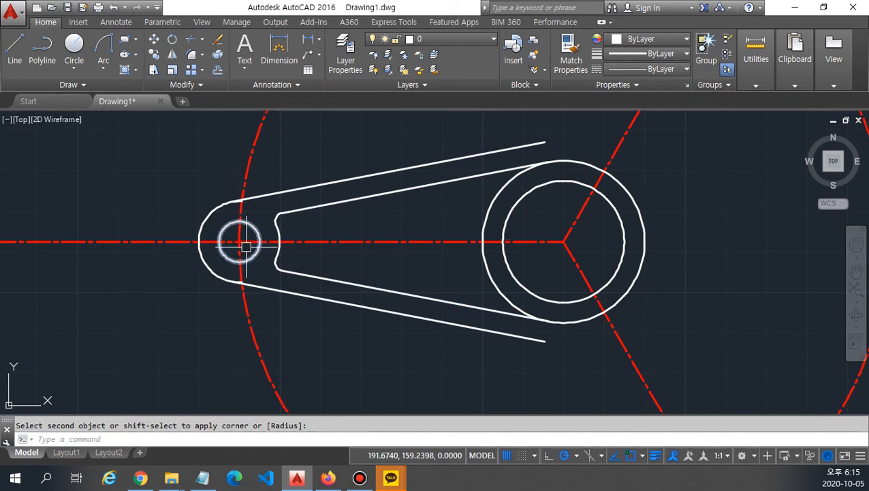
Join the upper and lower outer slanted lines to the arm's rounded end arc with radius 0 fillets
scroll(239, 207, "up", 2)
type("f")
key("Return")
type("r")
key("Return")
type("0")
key("Return")
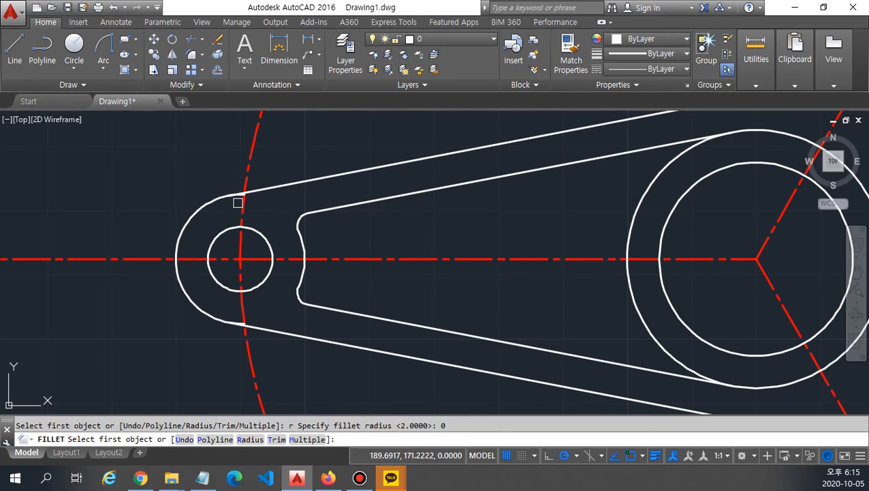
left_click(208, 201)
left_click(259, 220)
key("Return")
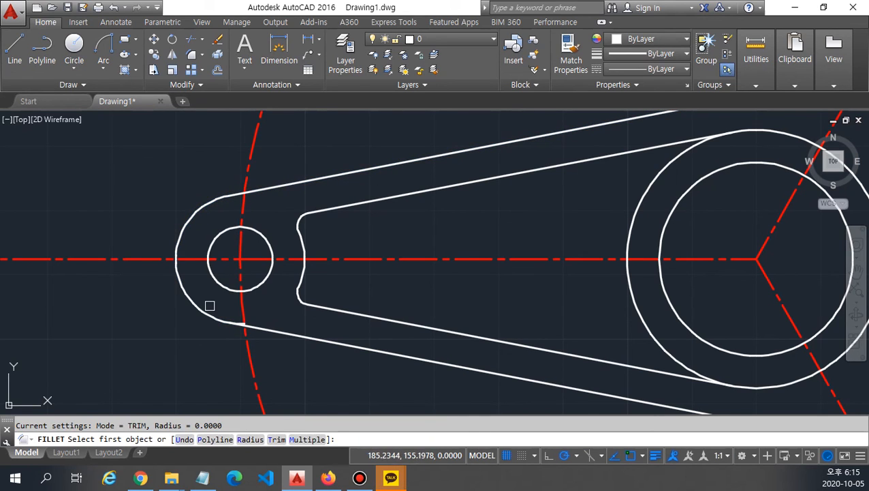
left_click(205, 310)
left_click(279, 329)
Fillet the upper and lower inner slanted lines to the radius 20 hub circle with radius 4
middle_click_drag(527, 271, 334, 295)
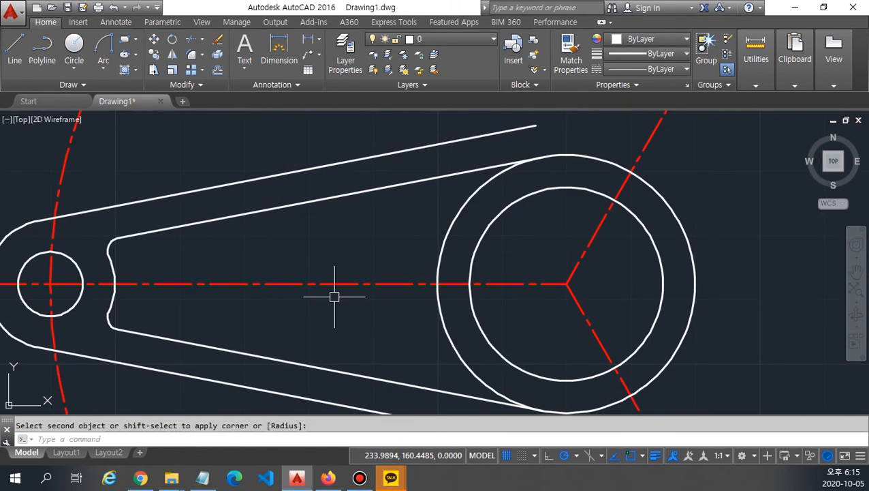
key("Return")
type("r")
key("Return")
type("4")
key("Return")
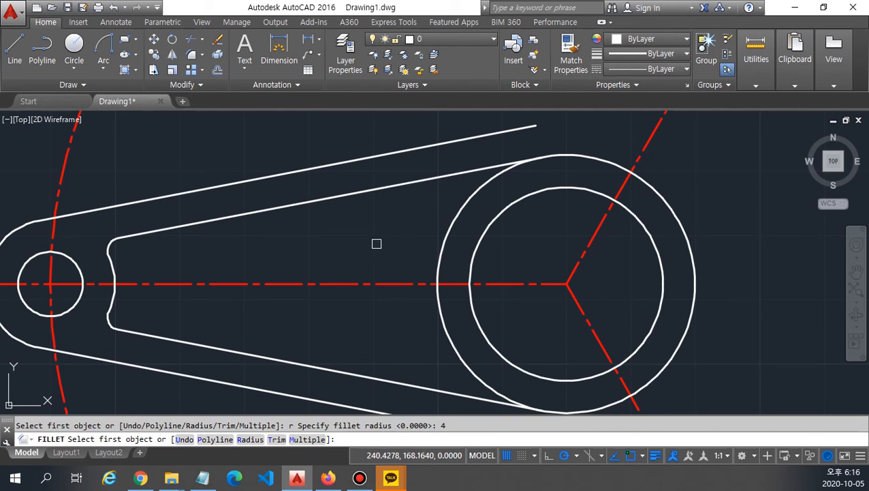
left_click(422, 181)
left_click(444, 233)
key("Return")
left_click(452, 351)
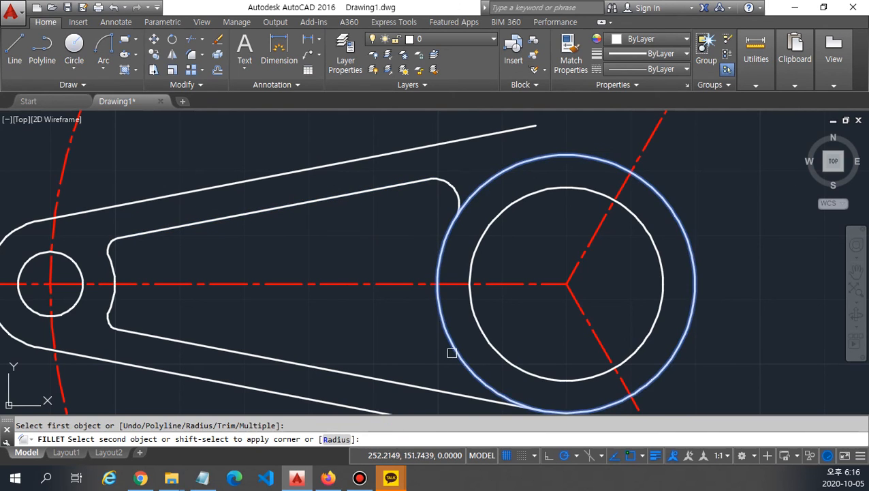
left_click(439, 390)
Create a polar array of the whole arm around the hub centre with 3 items over 360 degrees
scroll(365, 337, "down", 4)
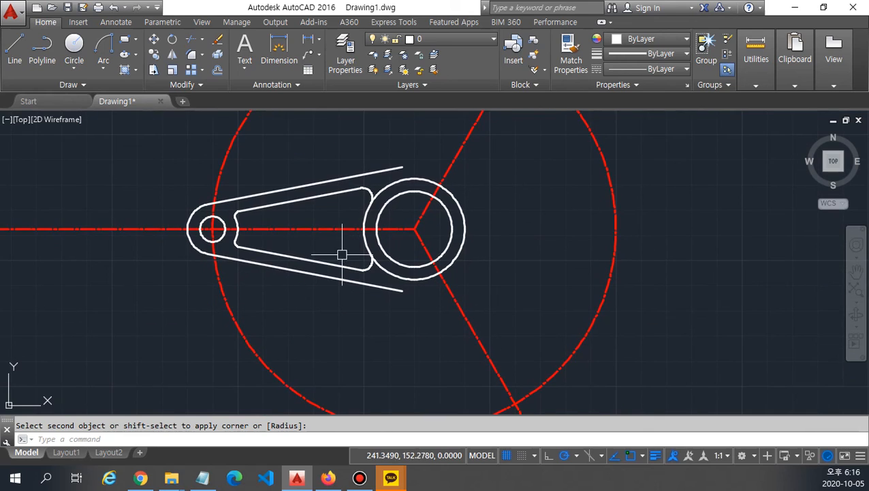
type("ar")
key("Return")
left_click(132, 136)
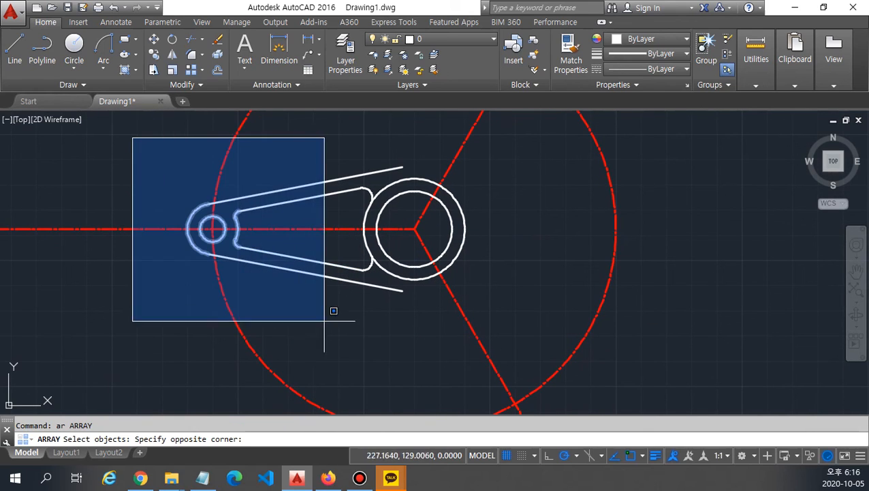
left_click(436, 354)
key("Return")
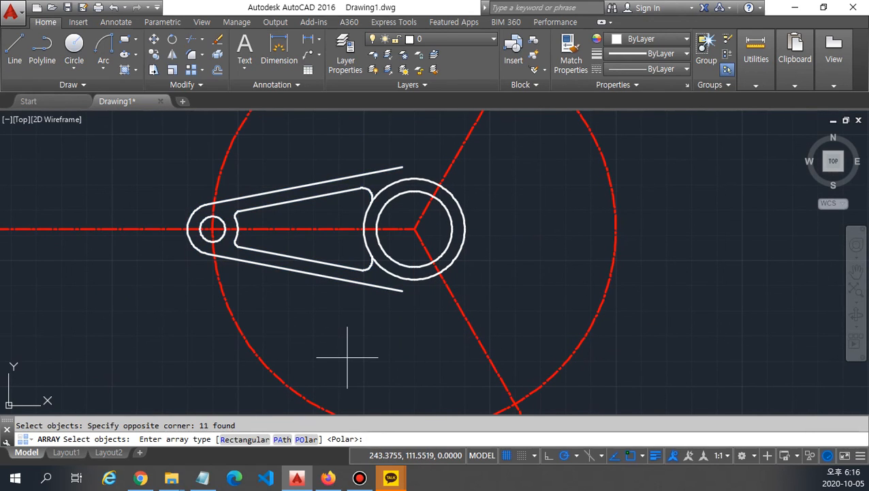
key("Return")
left_click(415, 228)
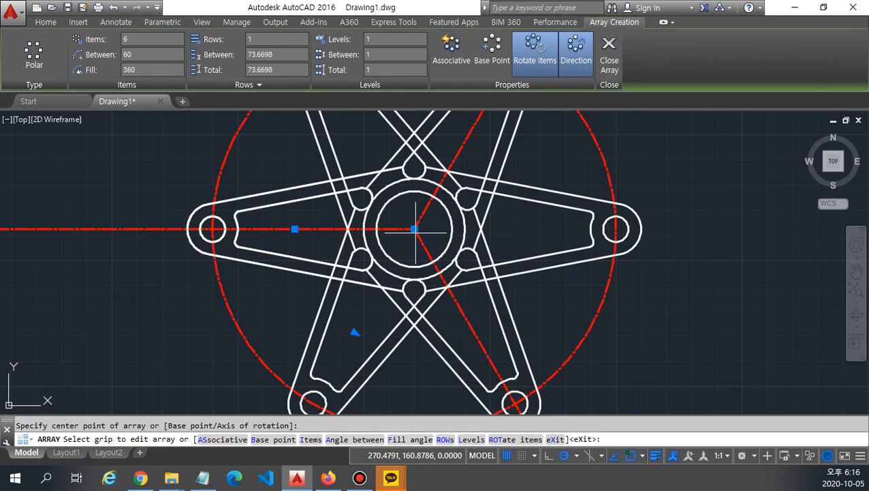
left_click(135, 42)
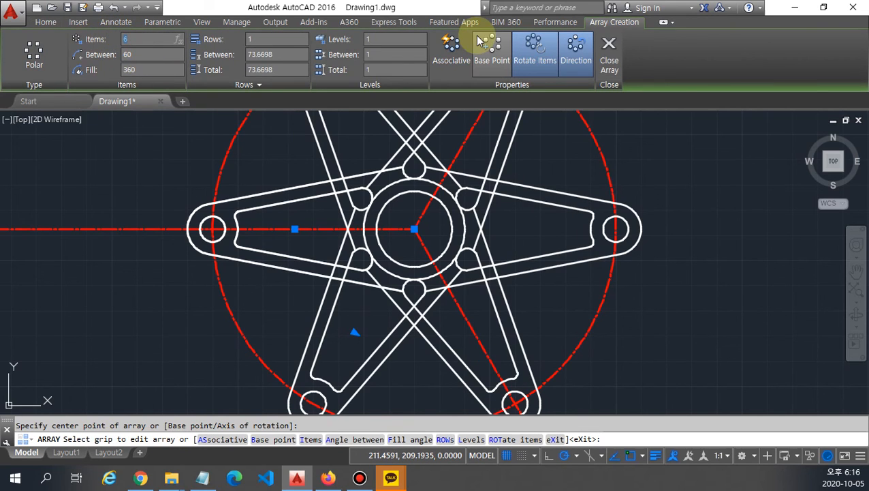
type("3")
key("Return")
key("Return")
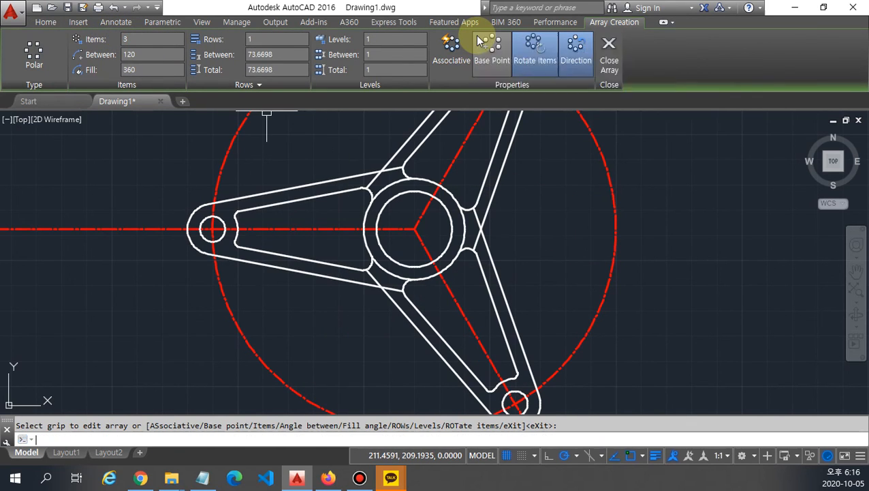
Fillet the crossing outer lines between all three pairs of neighbouring arms with radius 30
middle_click_drag(648, 184, 579, 260)
type("f")
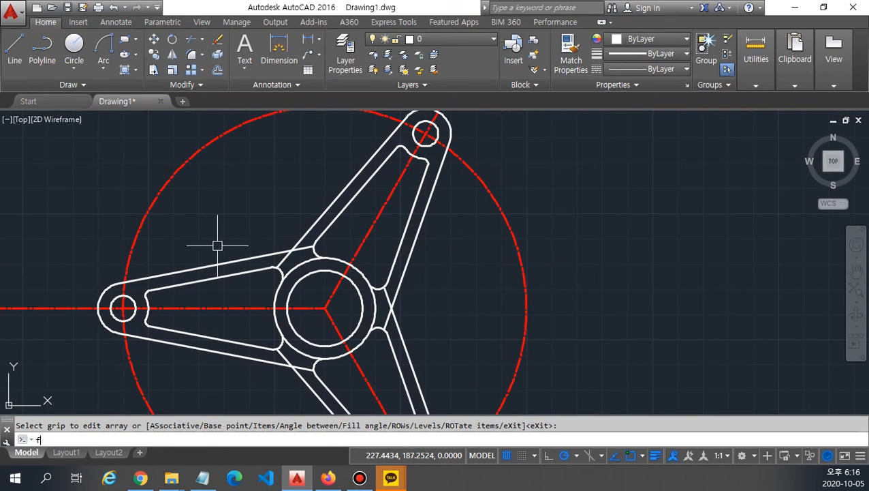
key("Return")
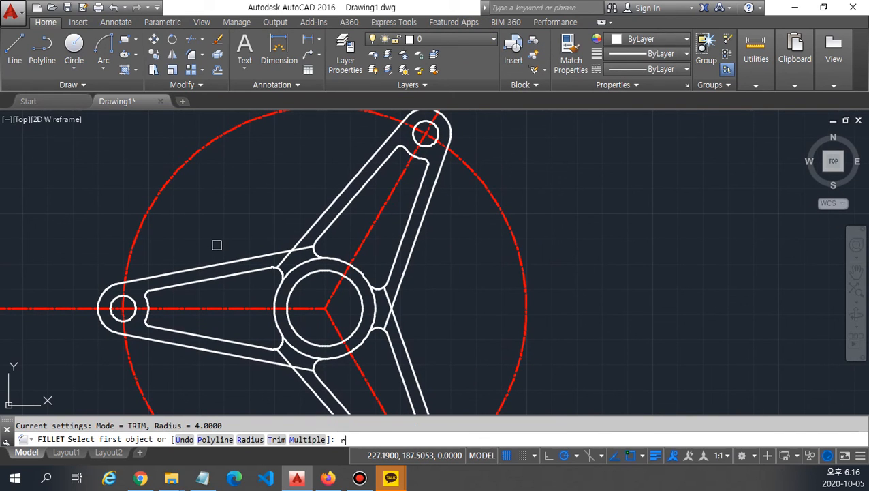
key("Return")
type("30")
key("Return")
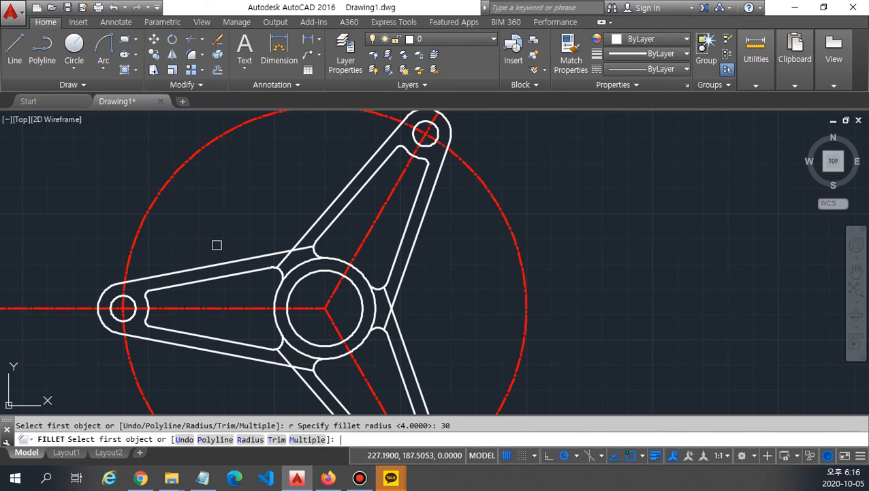
left_click(235, 258)
left_click(308, 229)
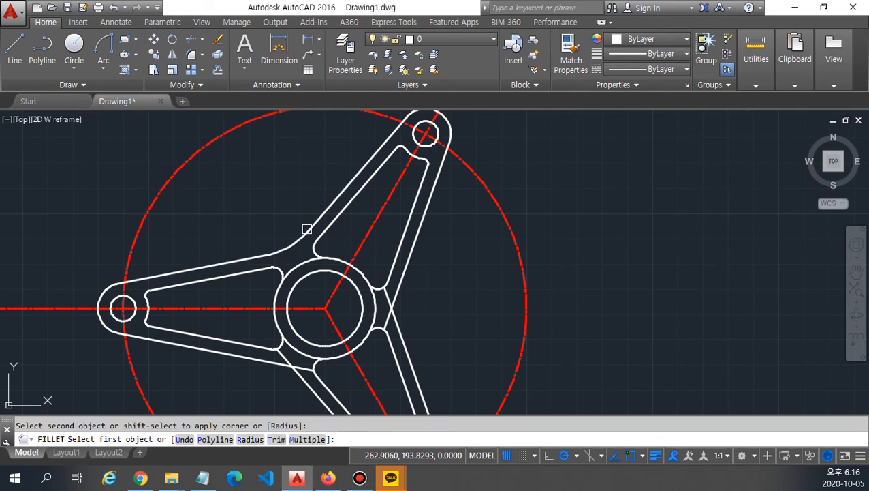
left_click(406, 275)
left_click(397, 341)
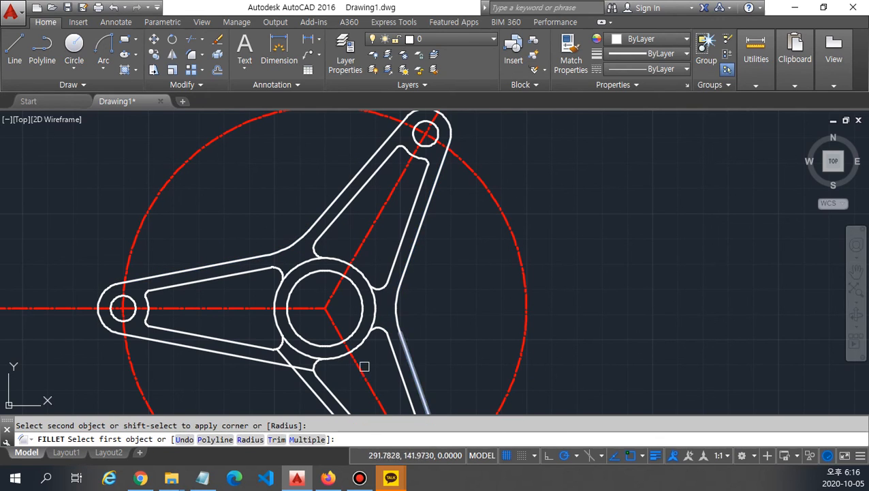
left_click(307, 387)
left_click(258, 362)
key("Return")
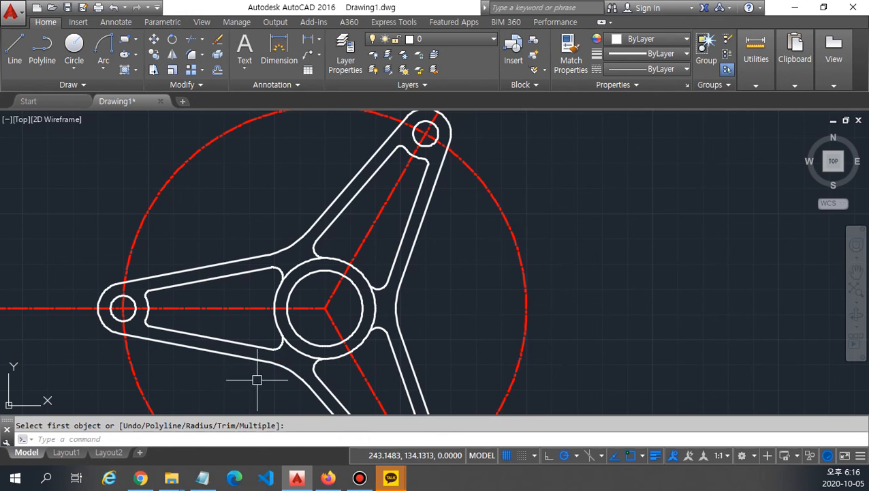
Trim the radius 20 hub circle's three arcs between neighbouring arm pockets
type("tr")
key("Return")
key("Return")
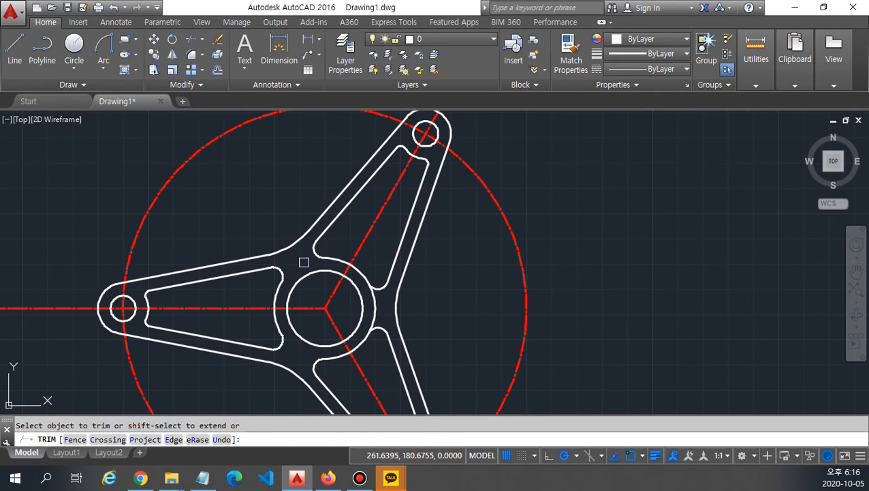
key("Return")
scroll(379, 299, "down", 2)
middle_click_drag(499, 400, 490, 324)
middle_click_drag(444, 352, 437, 395)
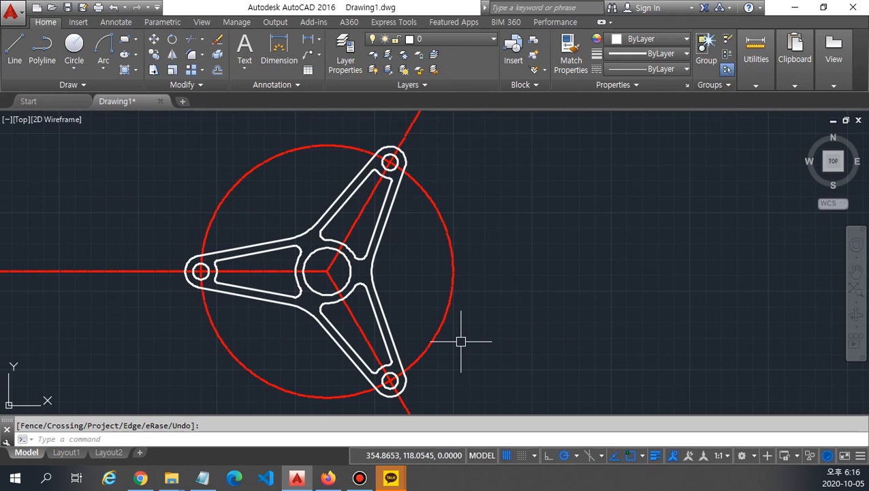
Erase the finished three-armed figure together with its center circle and three centerlines
scroll(367, 374, "down", 2)
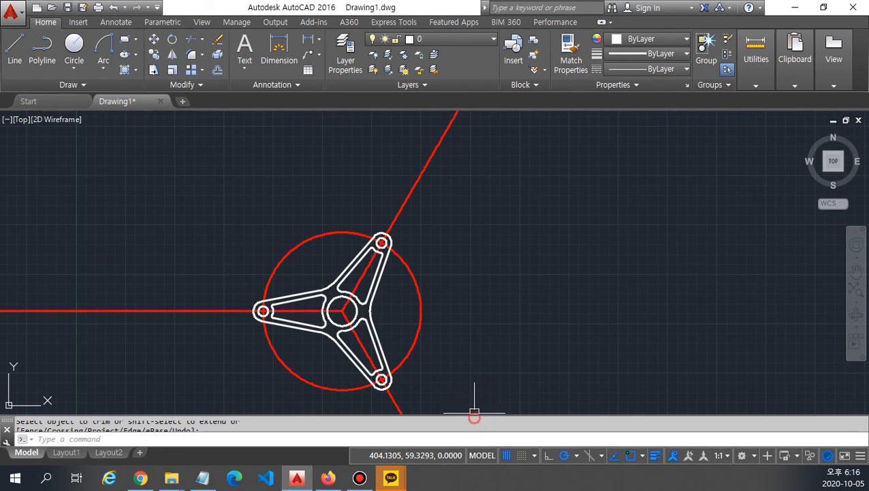
key("Escape")
left_click(198, 191)
left_click(504, 408)
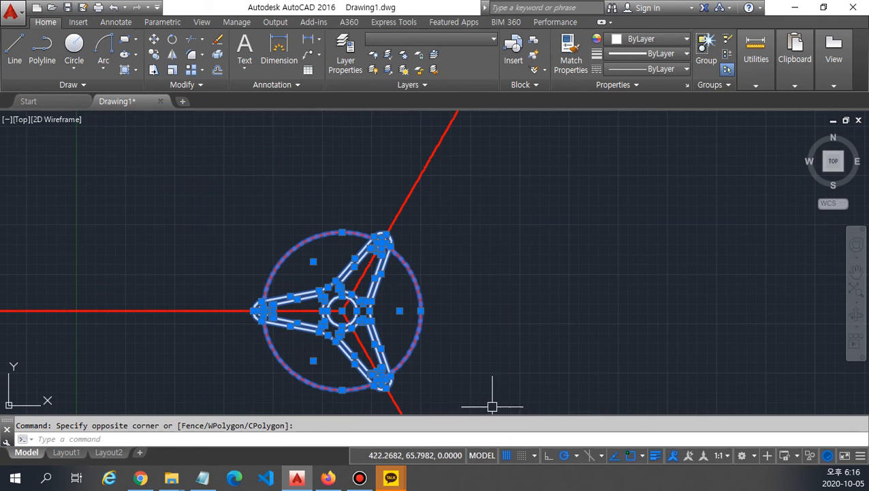
type("e")
key("Return")
left_click(407, 351)
left_click(140, 206)
type("e")
key("Return")
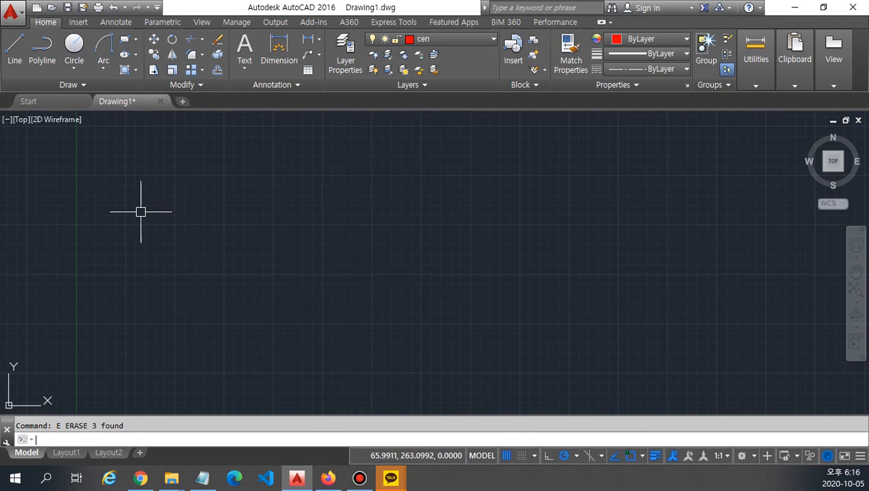
Draw a horizontal and a vertical construction line crossing at one point in the empty drawing area
type("xl")
key("Return")
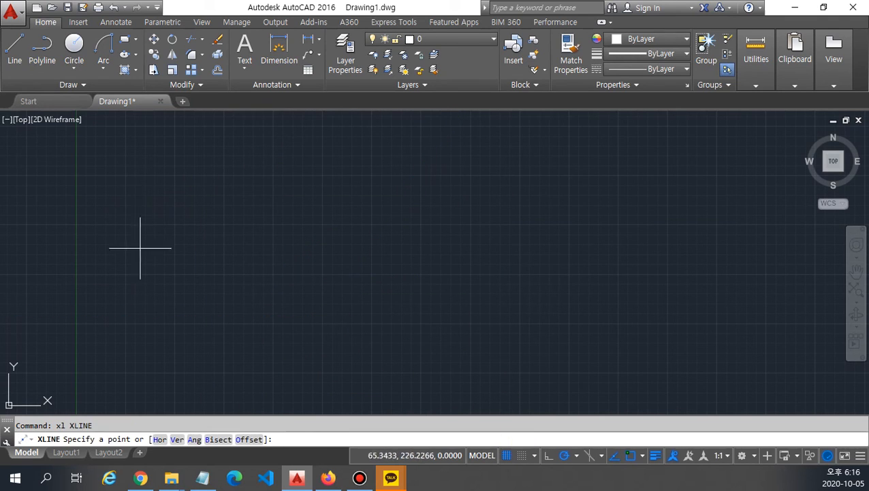
left_click(372, 246)
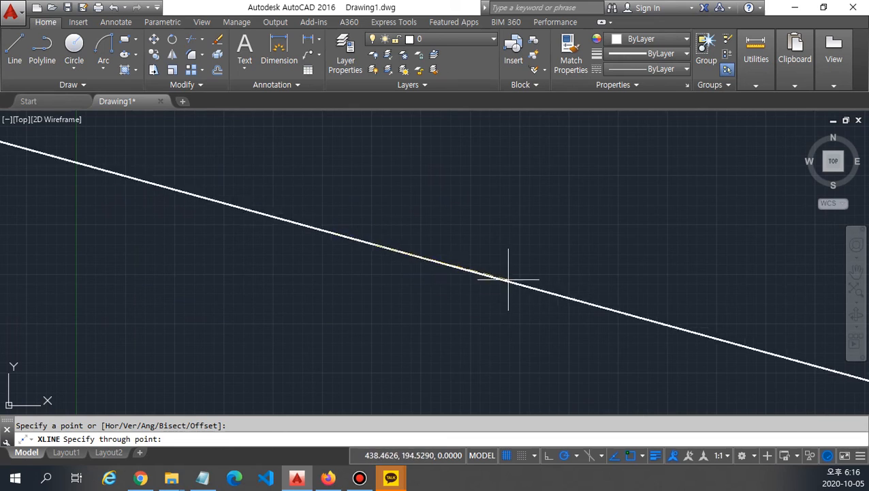
left_click(510, 233)
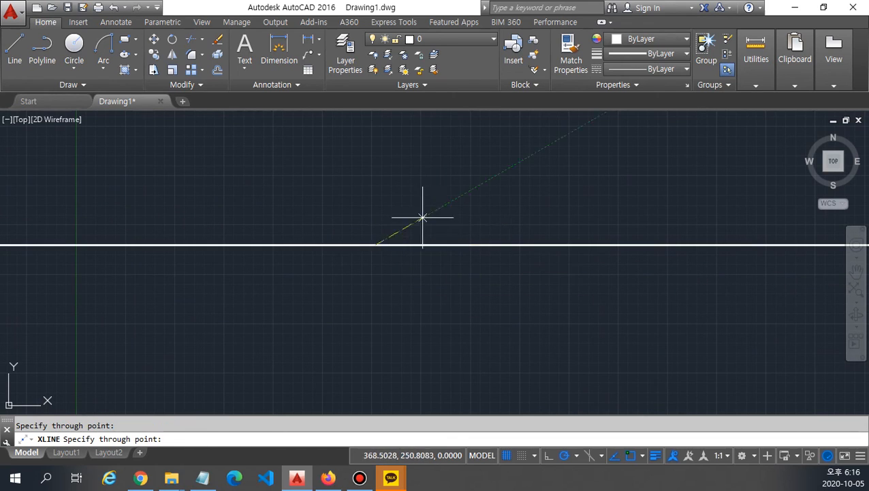
left_click(375, 229)
key("Return")
Move both construction lines to the cen layer
left_click(437, 289)
left_click(343, 219)
left_click(443, 39)
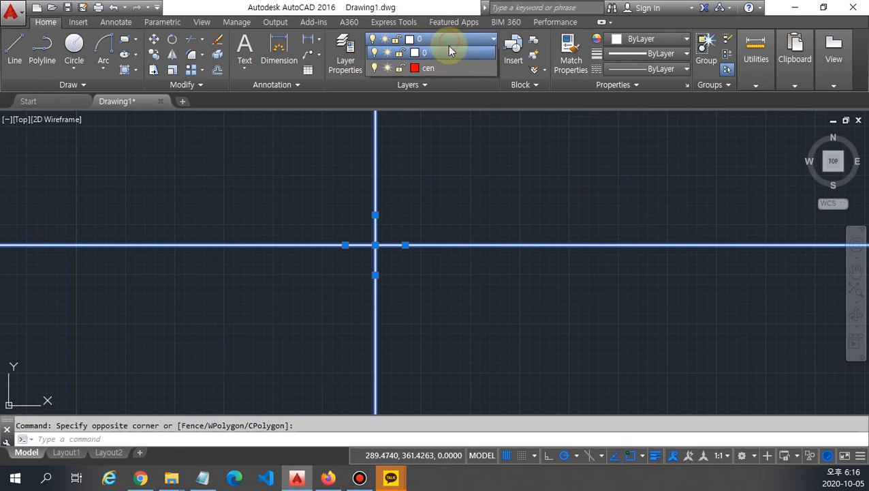
left_click(442, 76)
key("Escape")
Draw a radius 9 circle centred on the intersection of the two centerlines
scroll(368, 262, "up", 8)
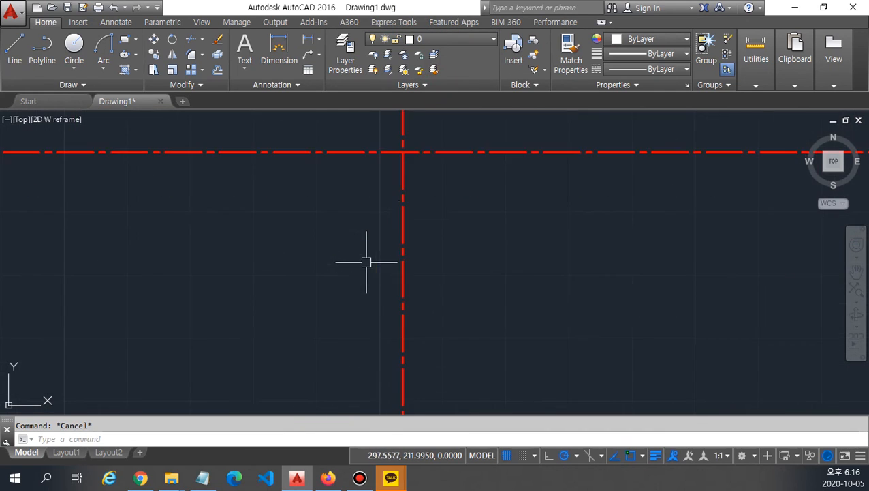
middle_click_drag(424, 209, 378, 408)
type("c")
key("Return")
left_click(354, 353)
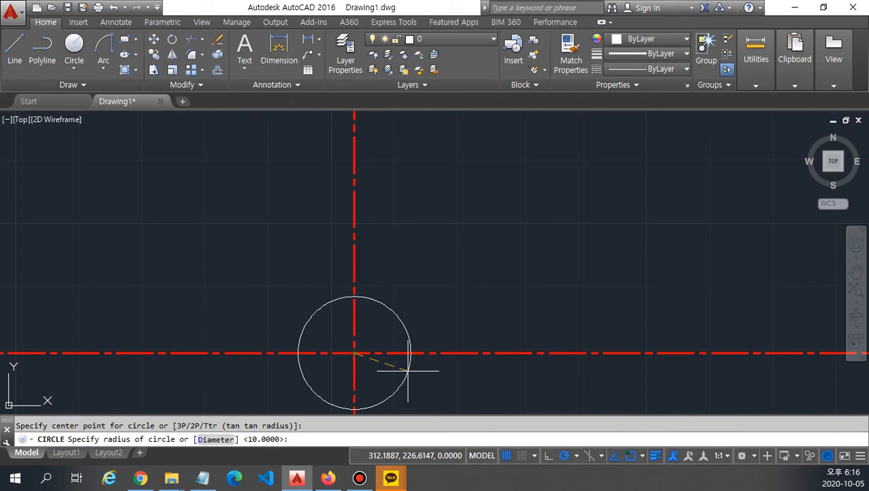
type("9")
key("Return")
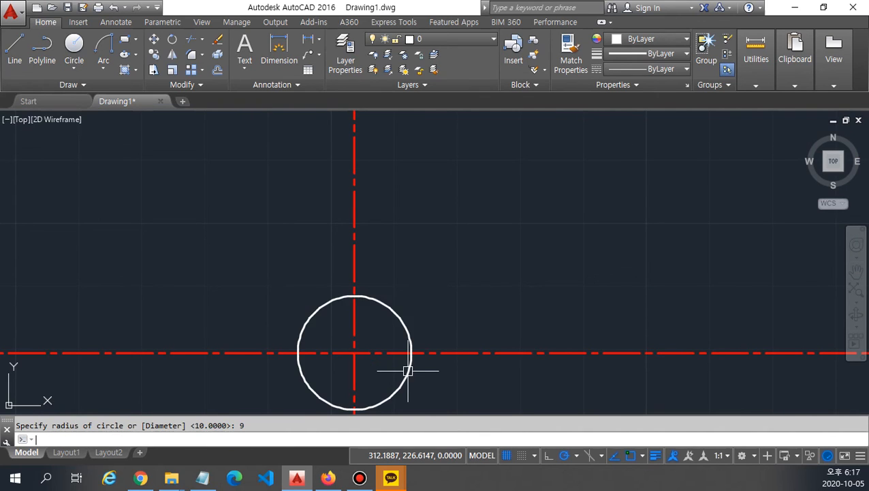
Draw a vertical construction line through the left quadrant of the radius 9 circle
middle_click_drag(409, 370, 363, 236)
type("xl")
key("Return")
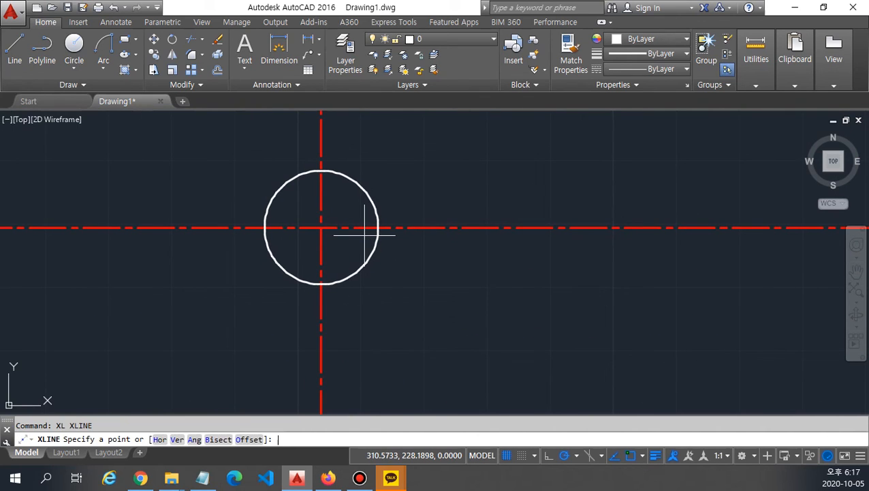
type("v")
key("Return")
left_click(265, 227)
key("Return")
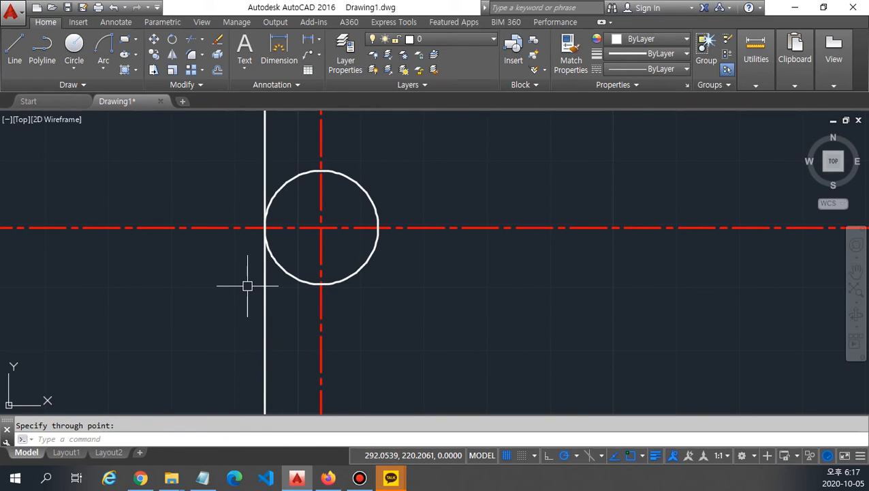
Offset the vertical construction line 22 to the right, across the circle
type("o")
key("Return")
type("22")
key("Return")
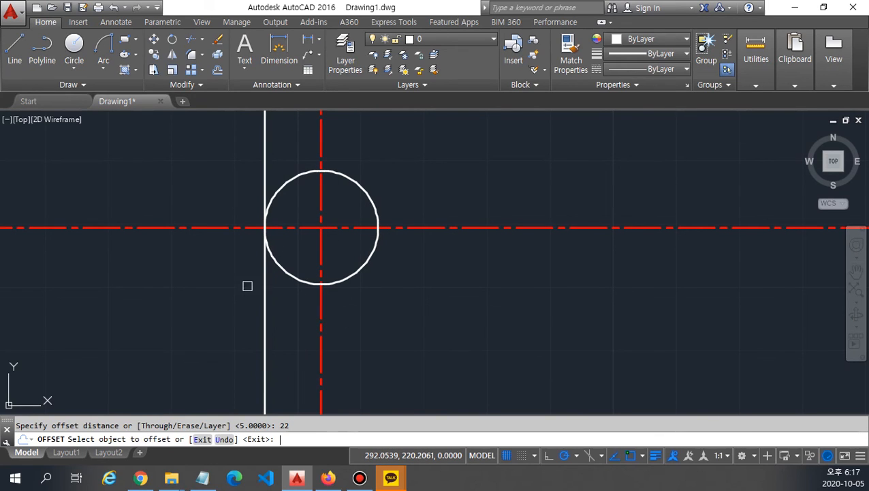
left_click(265, 340)
left_click(451, 341)
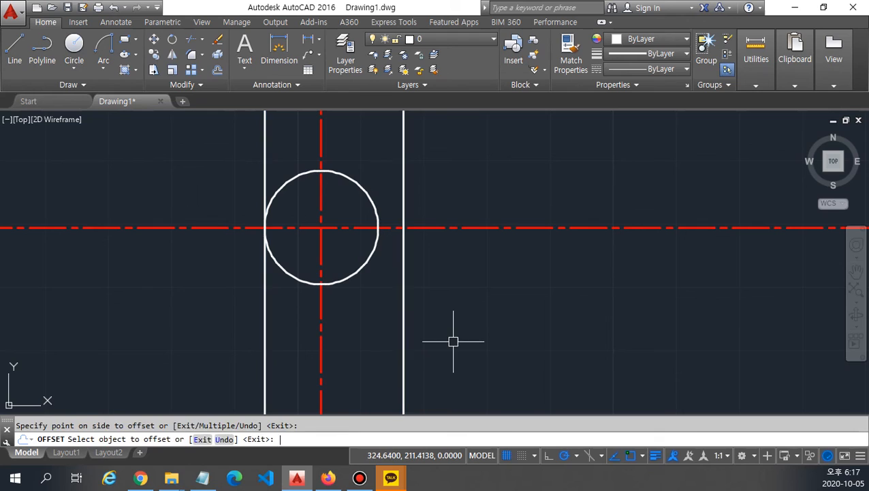
key("Return")
Offset the horizontal centerline by 2.5 both above and below to set the keyway width
key("Return")
type("2.")
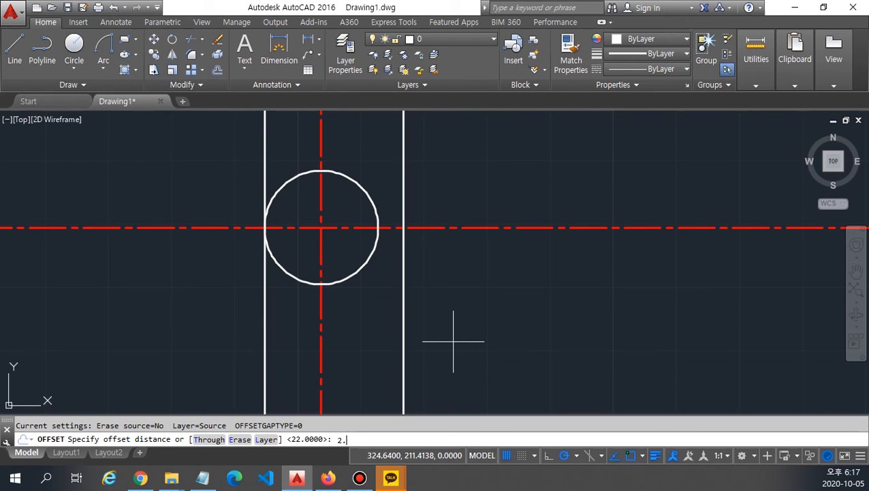
type("5")
key("Return")
left_click(438, 228)
left_click(443, 188)
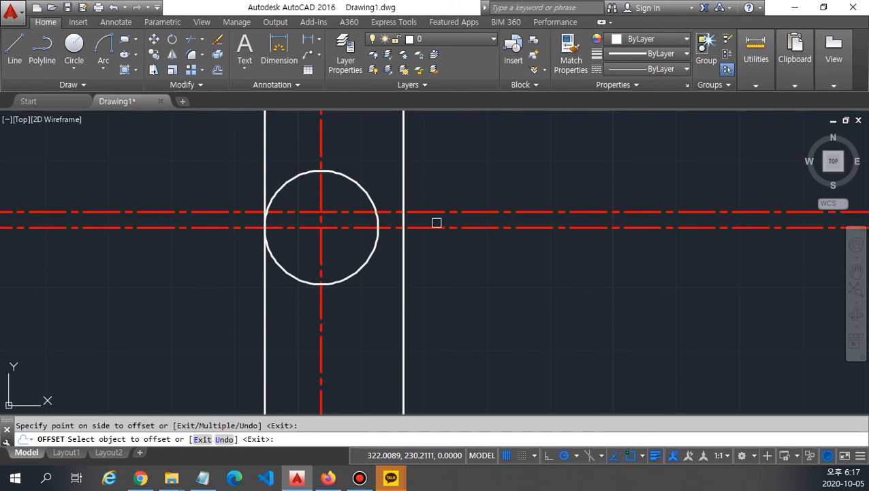
left_click(437, 226)
left_click(440, 301)
key("Return")
Match the properties of the two offset horizontal lines to the white vertical line right of the circle
type("ma")
key("Return")
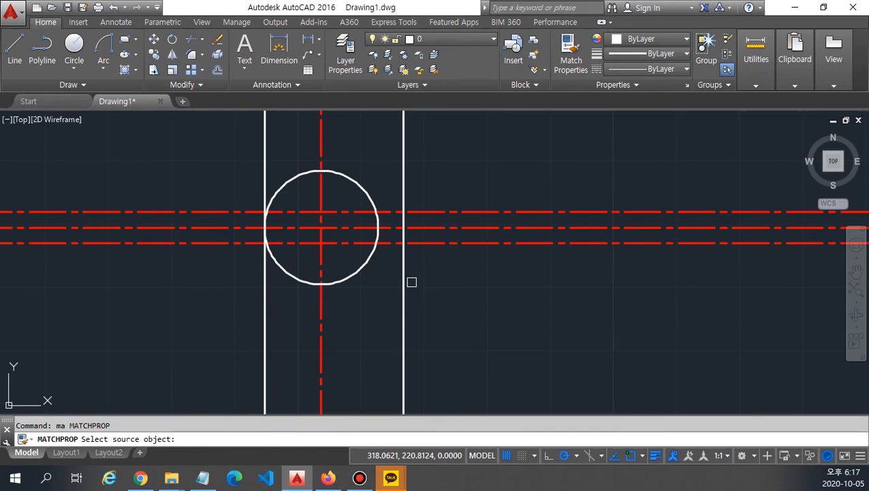
left_click(404, 285)
left_click(429, 243)
left_click(434, 202)
left_click(424, 216)
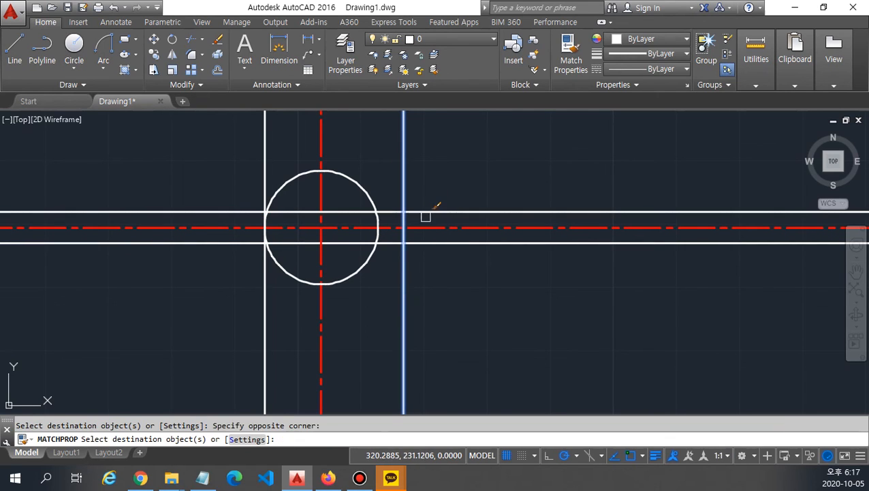
key("Return")
Trim away the circle's short right-hand arc between the upper keyway line and the horizontal centerline
type("tr")
key("Return")
key("Return")
left_click(381, 218)
key("Return")
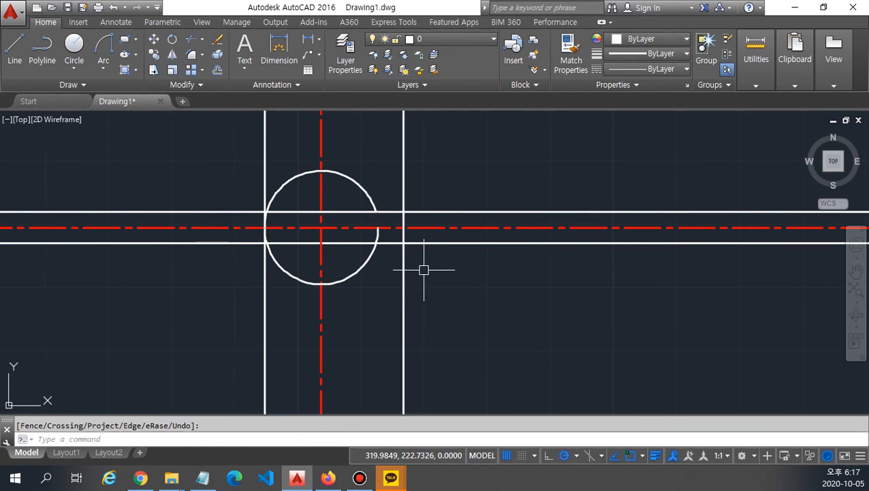
scroll(401, 222, "up", 2)
key("ctrl+z")
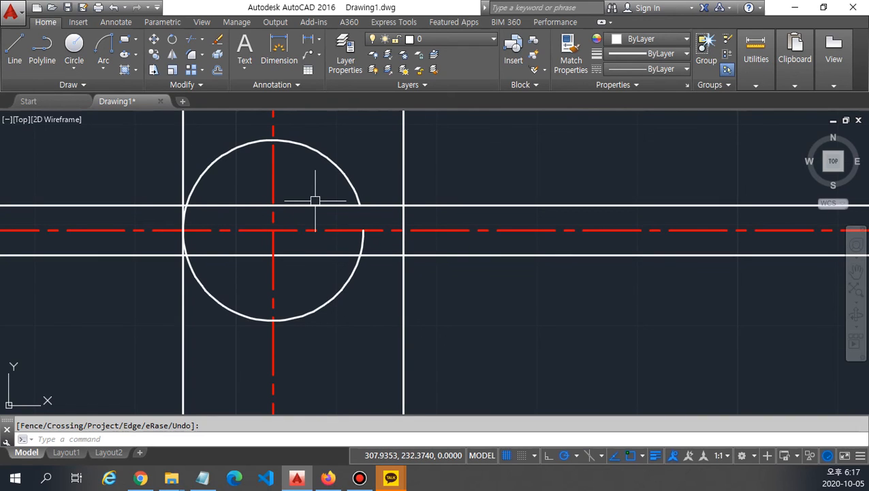
With a fillet radius of 0, join the open circle to the upper keyway line and that line to the right vertical line
type("f")
key("Return")
type("r")
key("Return")
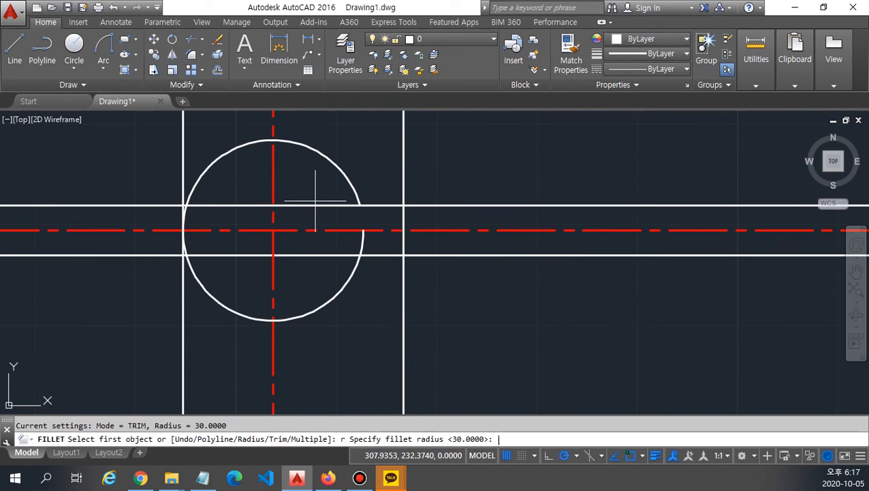
type("0")
key("Return")
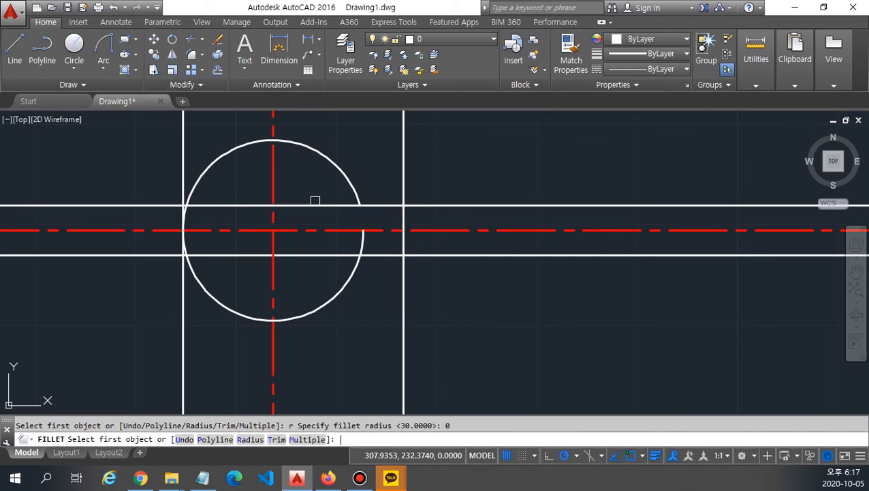
left_click(345, 177)
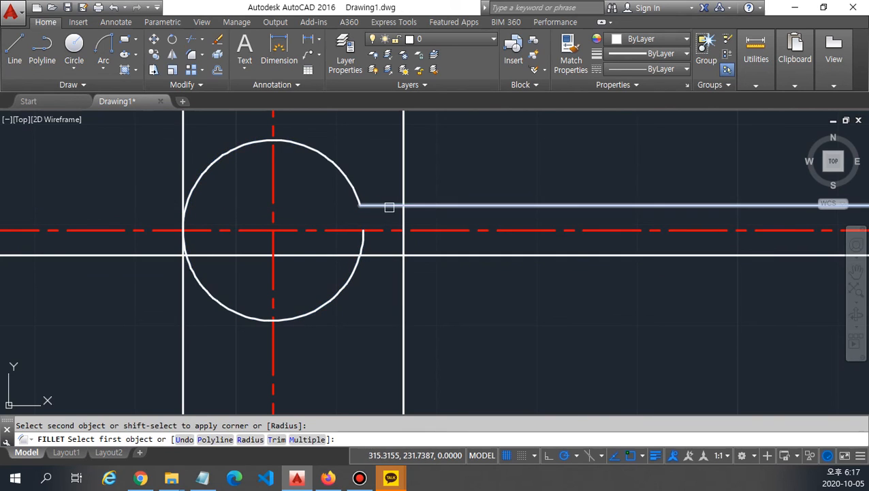
left_click(389, 207)
left_click(402, 216)
Fillet the right vertical line to the lower keyway line, and that line to the circle, closing the keyway outline
left_click(402, 247)
left_click(390, 257)
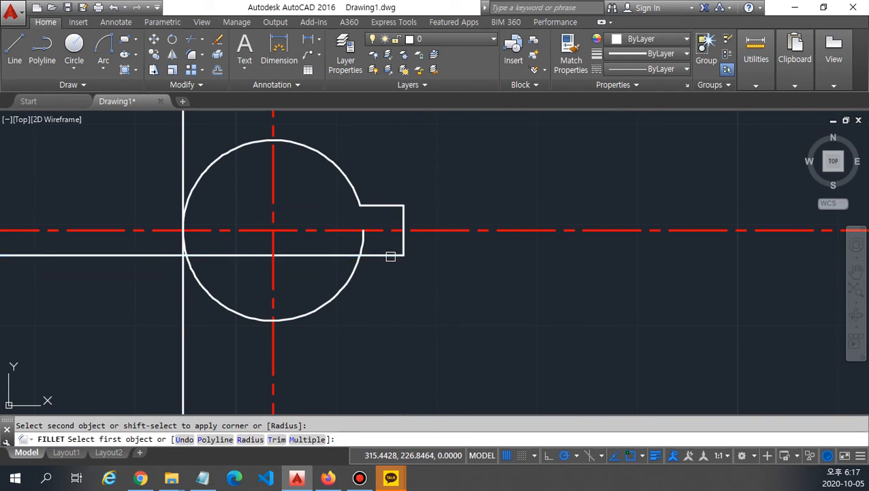
left_click(382, 255)
left_click(351, 278)
Erase the leftover vertical construction line at the circle's left quadrant
left_click(209, 349)
left_click(127, 375)
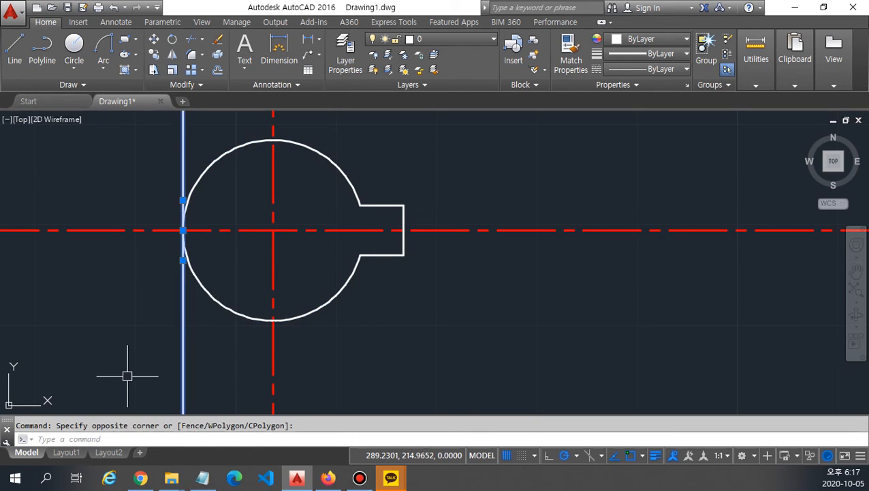
key("Delete")
Draw a radius 19 circle centred on the intersection of the centerlines
scroll(347, 264, "down", 2)
type("c")
key("Return")
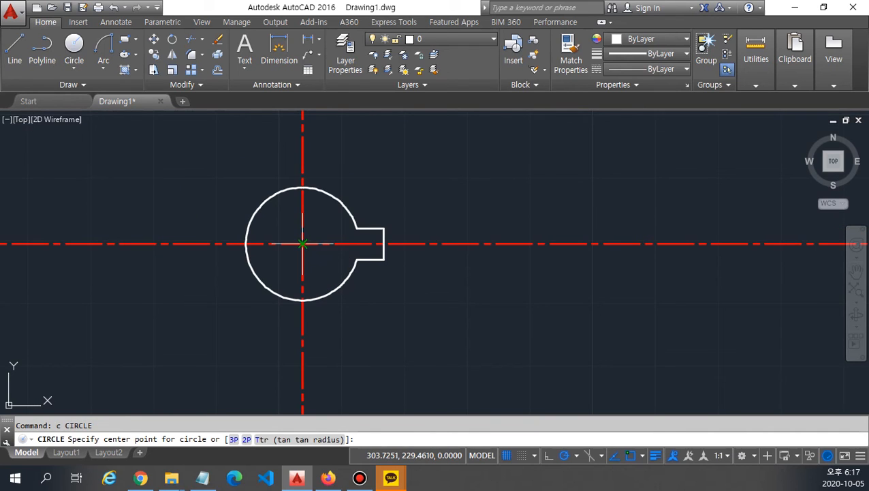
left_click(302, 243)
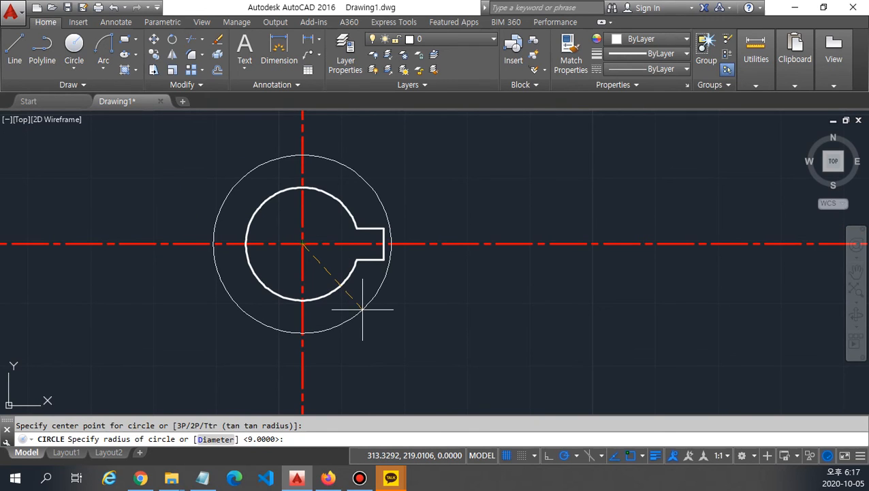
key("Return")
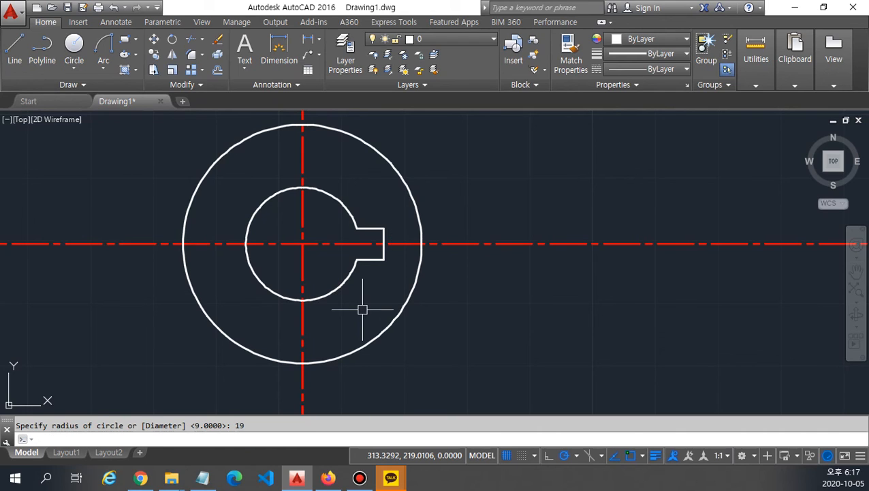
Draw a radius 65 circle centred on the same centerline intersection
type("c")
key("Return")
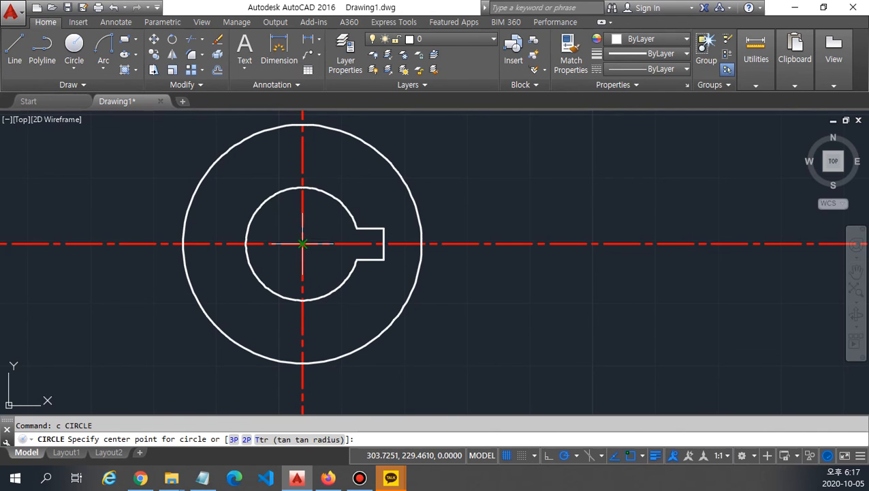
left_click(303, 243)
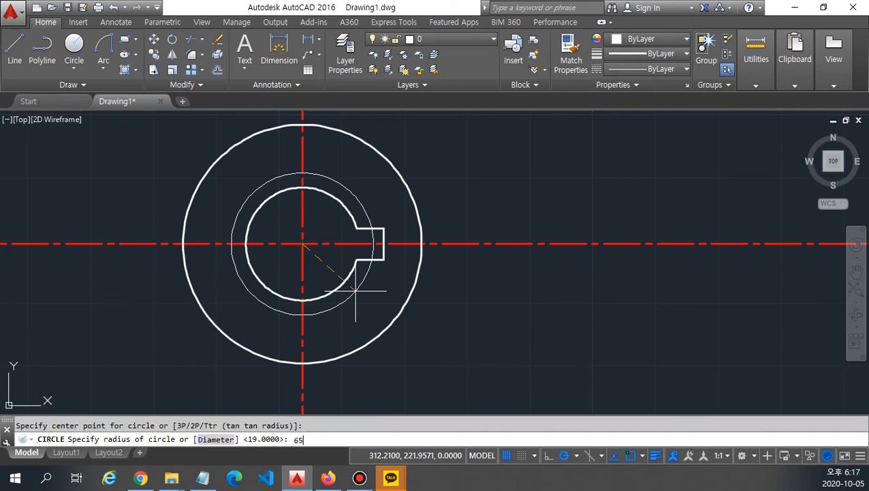
type("65")
key("Return")
Draw a vertical construction line through the right quadrant of the radius 19 circle
scroll(471, 281, "down", 2)
middle_click_drag(471, 281, 273, 239)
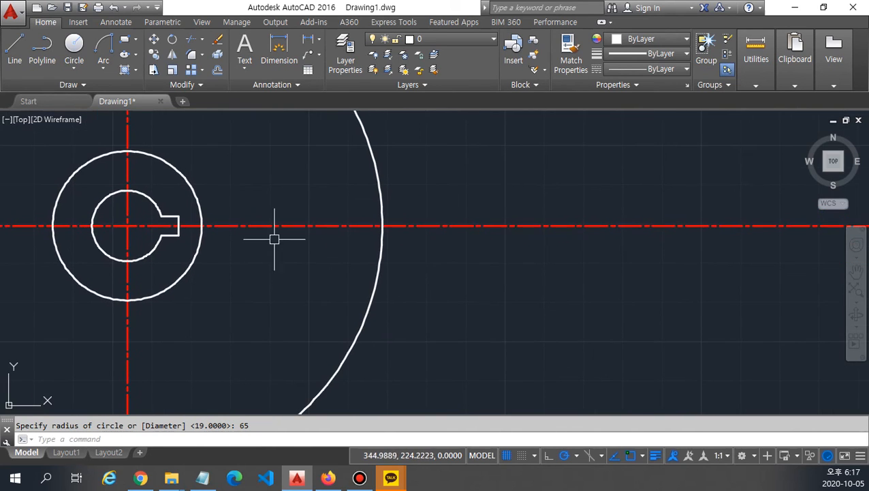
scroll(189, 201, "up", 2)
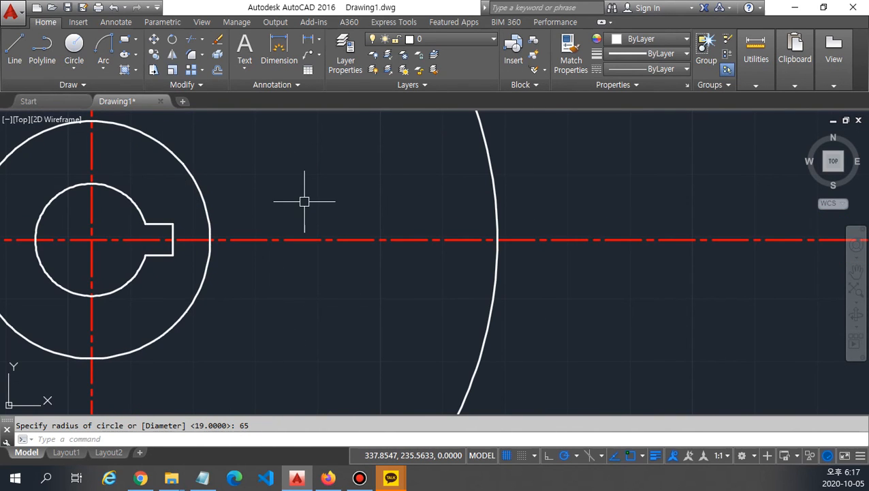
type("xl")
key("Return")
type("v")
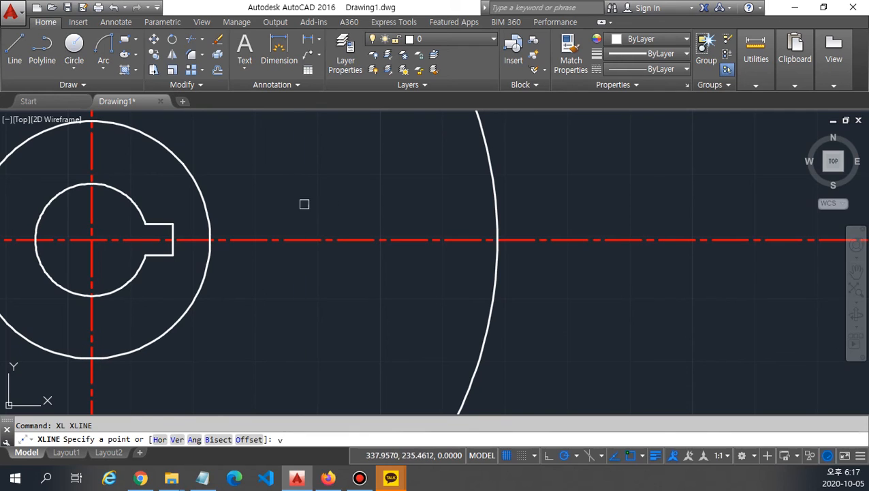
key("Return")
left_click(210, 239)
key("Return")
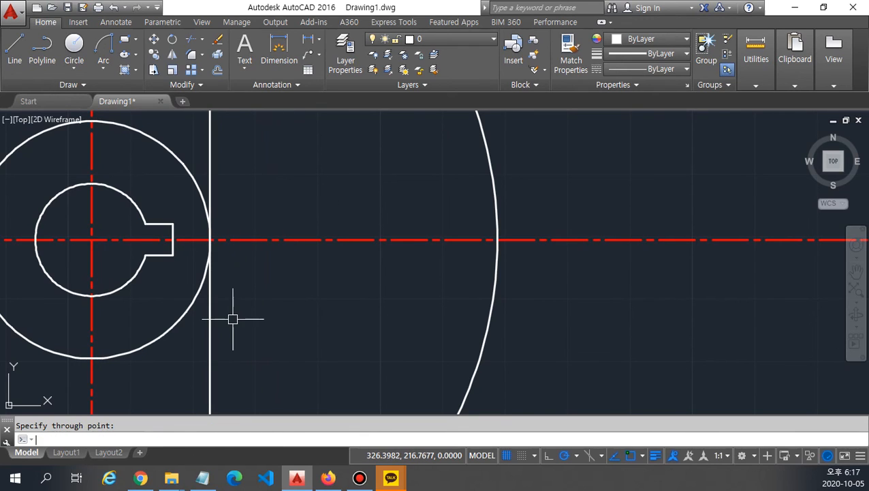
Offset the vertical construction line at the radius 19 circle by 10 to the right
type("o")
key("Return")
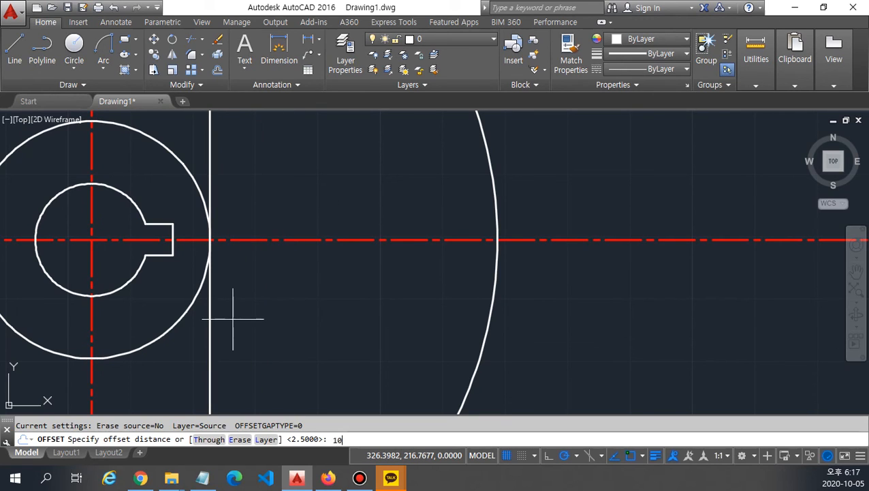
type("10")
key("Return")
left_click(210, 346)
left_click(259, 349)
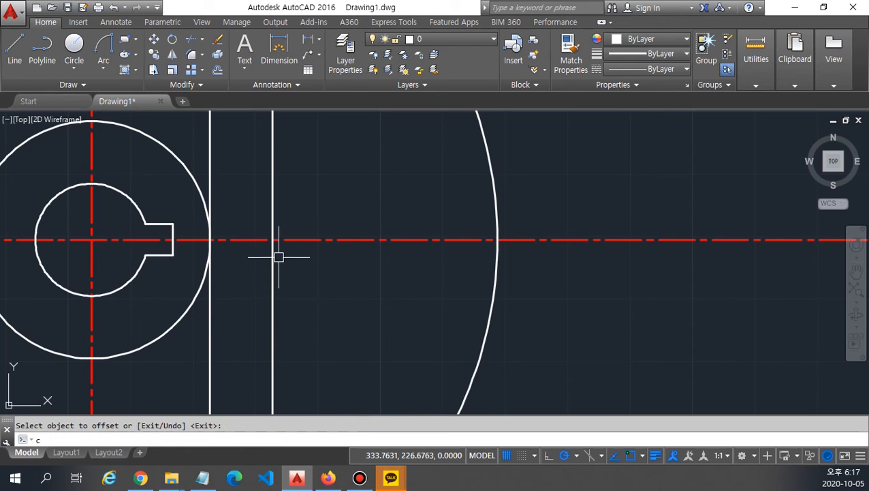
Draw a radius 10 circle where the offset vertical line crosses the horizontal centerline
type("c")
key("Return")
left_click(272, 239)
type("10")
key("Return")
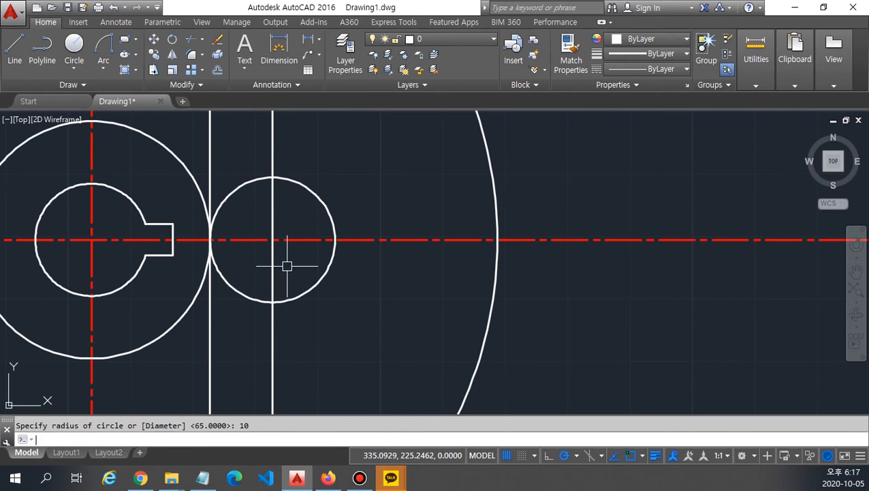
Erase the two vertical construction lines and the radius 10 circle beside the hub
left_click(328, 393)
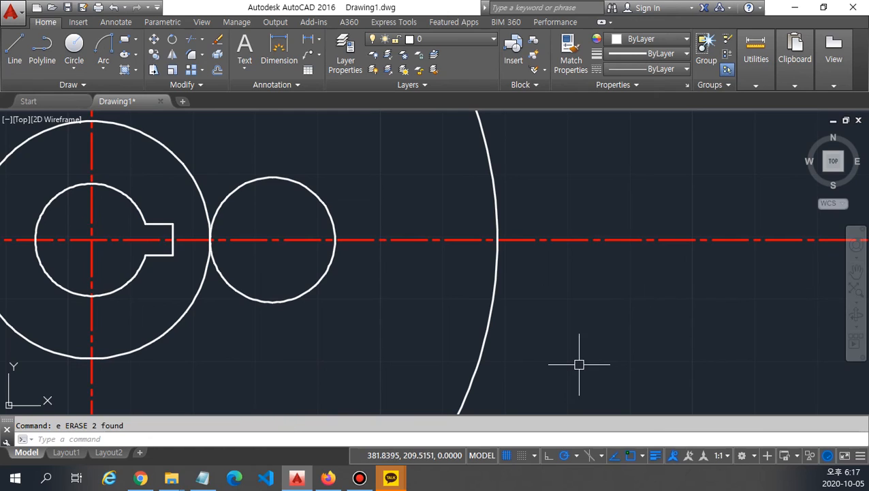
left_click(277, 300)
type("E")
key("Return")
key("Return")
type("objects: l")
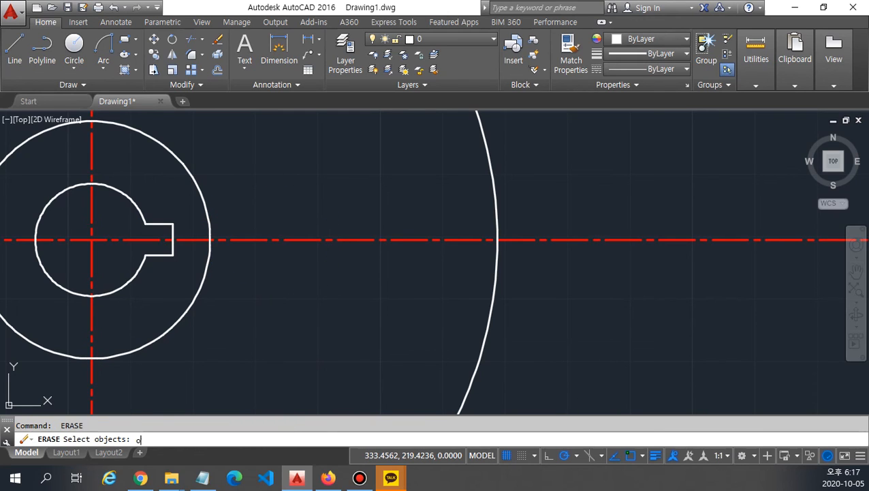
left_click(277, 302)
left_click(194, 311)
key("Escape")
Offset the radius 19 circle outward by 10
type("o")
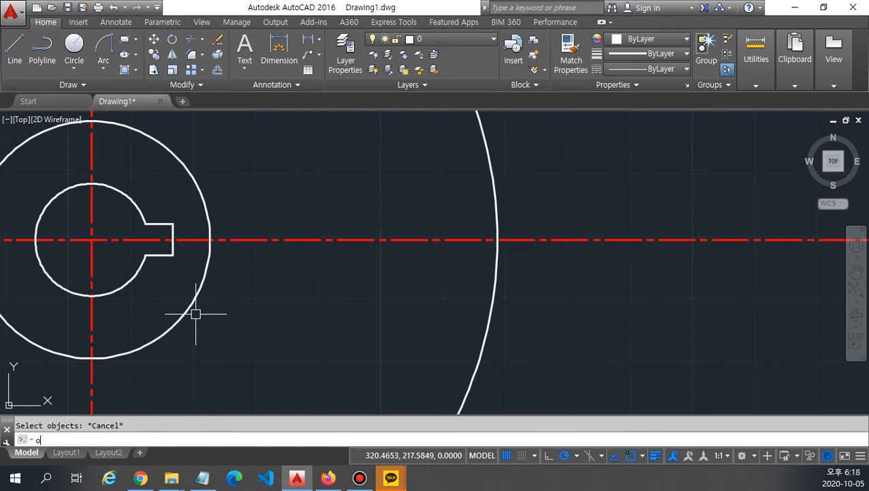
key("Return")
type("10")
key("Return")
left_click(194, 311)
left_click(287, 334)
key("Return")
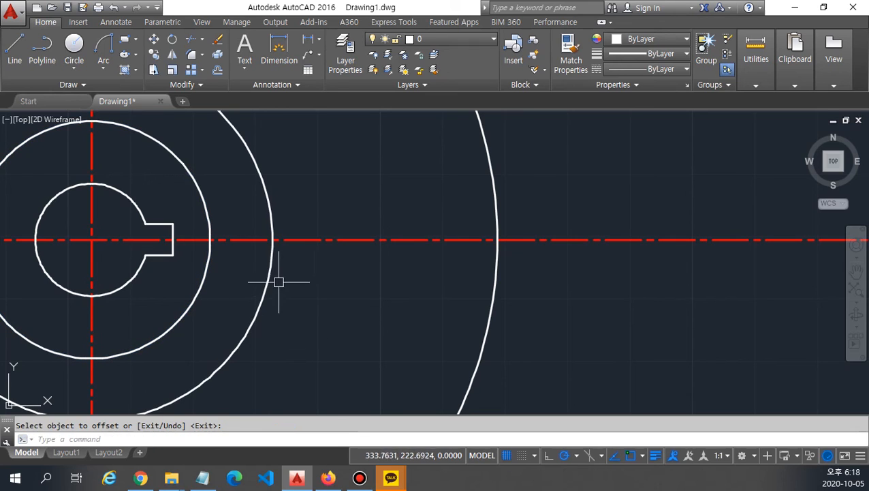
Draw a radius 10 circle centred where the offset circle crosses the horizontal centerline on the right
type("c")
key("Return")
left_click(272, 240)
type("10")
key("Return")
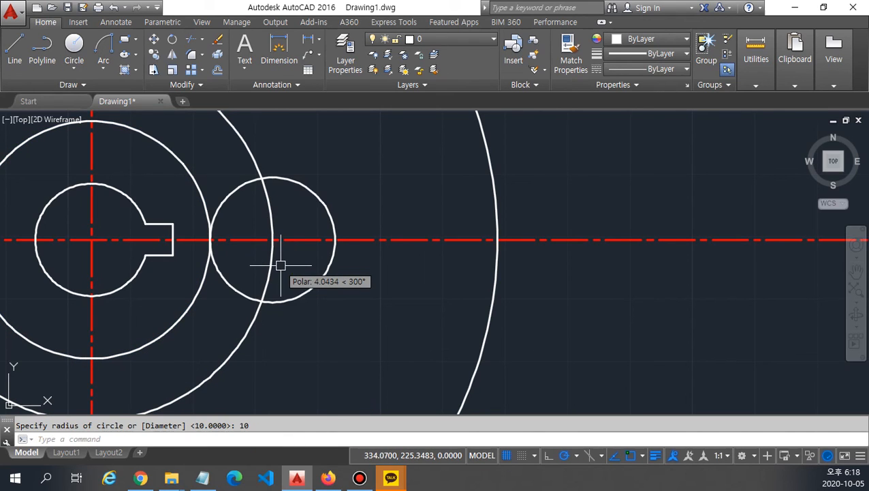
Erase the helper circle that was offset from the radius 19 circle
left_click(223, 366)
type("e")
key("Return")
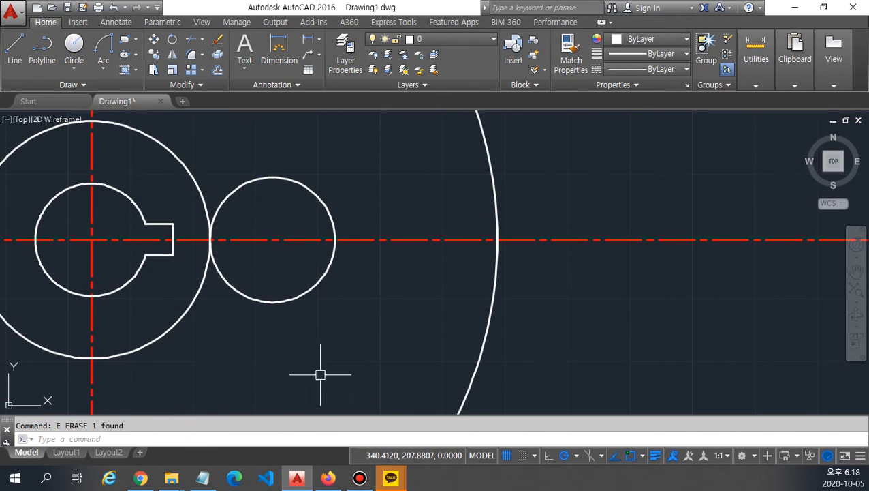
Draw a radius 30 circle tangent to the radius 10 circle's upper side and the radius 65 circle's lower-right side
scroll(300, 277, "down", 2)
middle_click_drag(301, 277, 325, 240)
type("c")
key("Return")
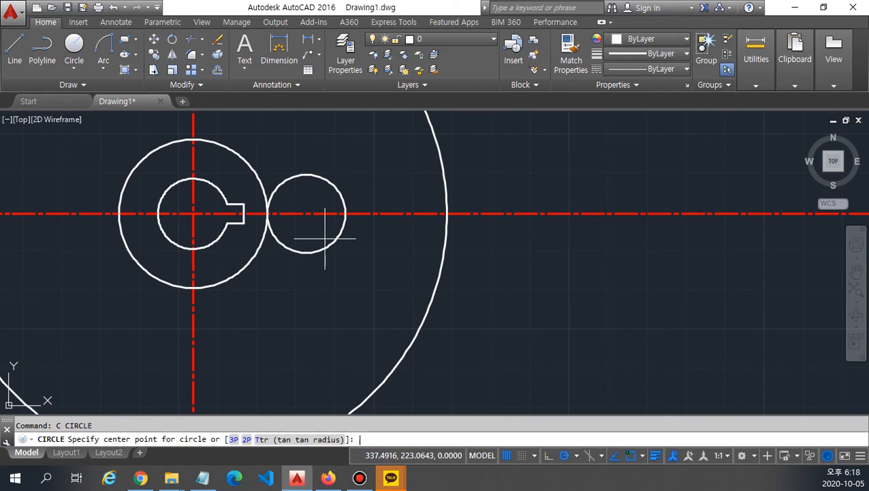
type("t")
key("Return")
left_click(322, 178)
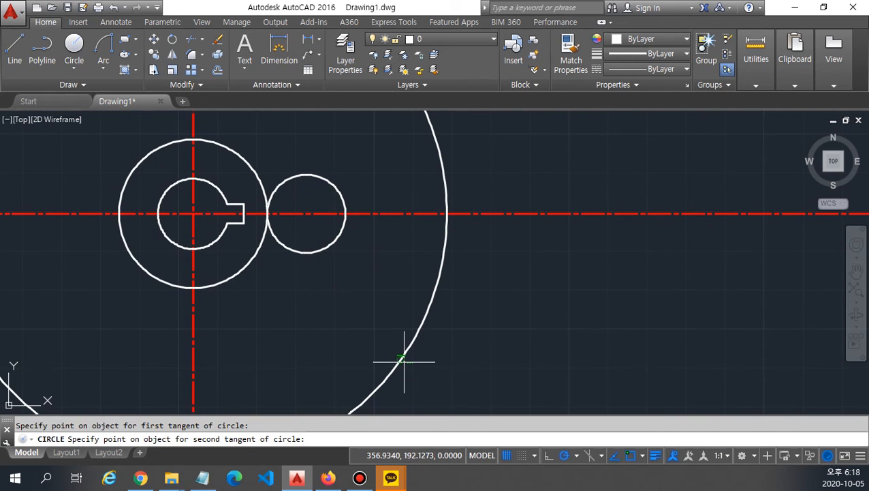
left_click(404, 361)
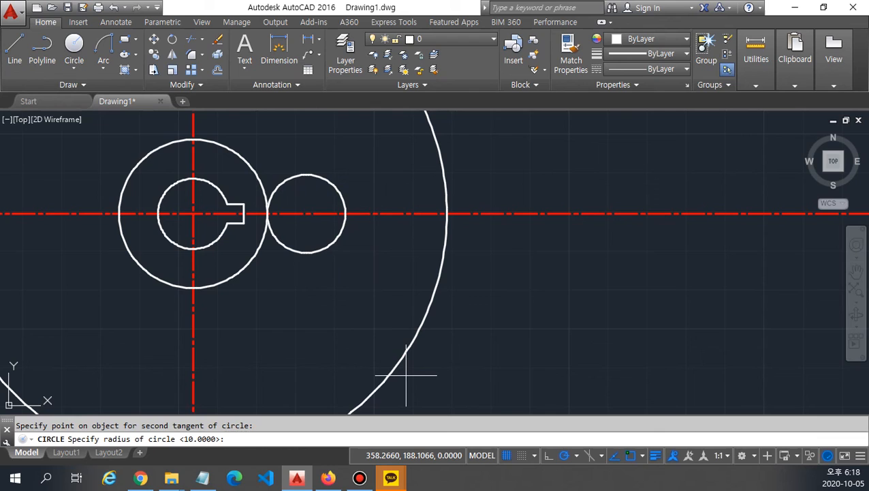
type("30")
key("Return")
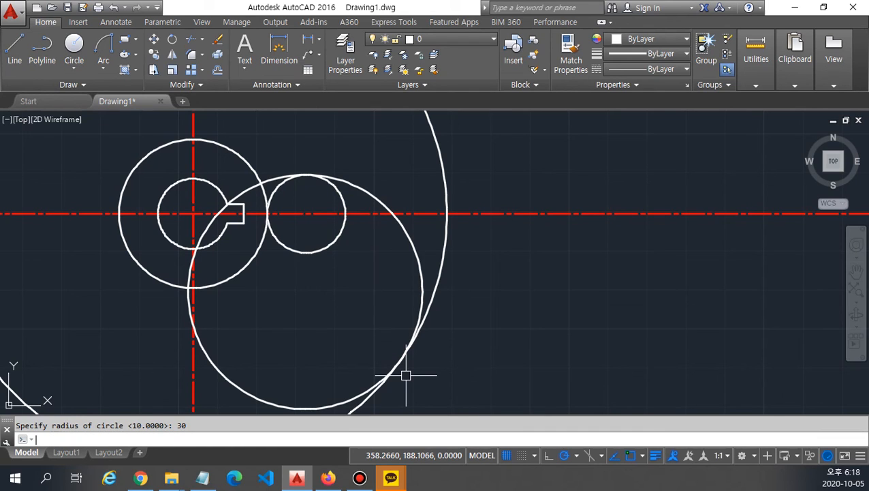
Trim away the lower half of the radius 10 circle and the bottom portion of the radius 30 circle
type("tr")
key("Return")
key("Return")
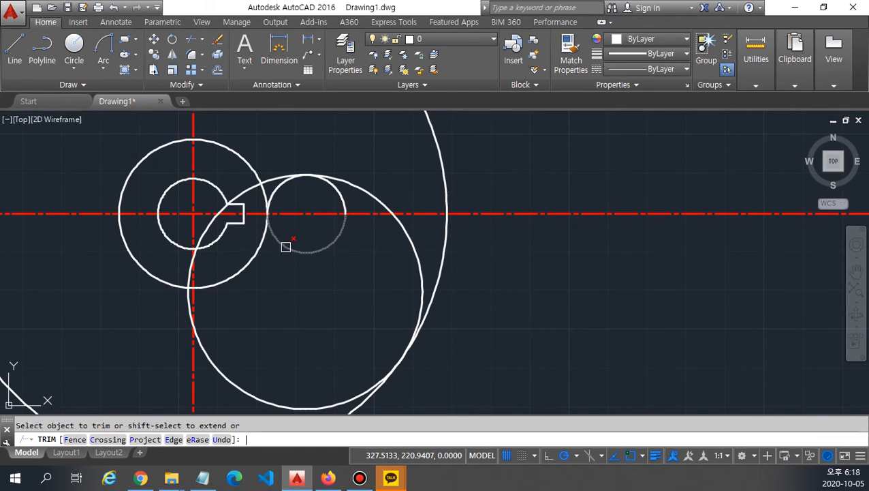
key("Return")
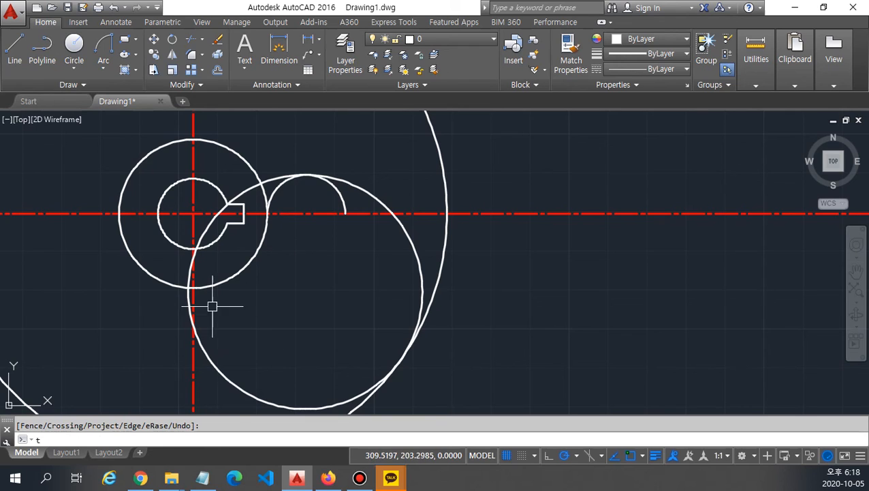
key("Return")
key("Return")
left_click(215, 361)
key("Return")
Join the radius 30 arc to the radius 10 arc with a radius 0 fillet, keeping the outer curve
type("f")
key("Return")
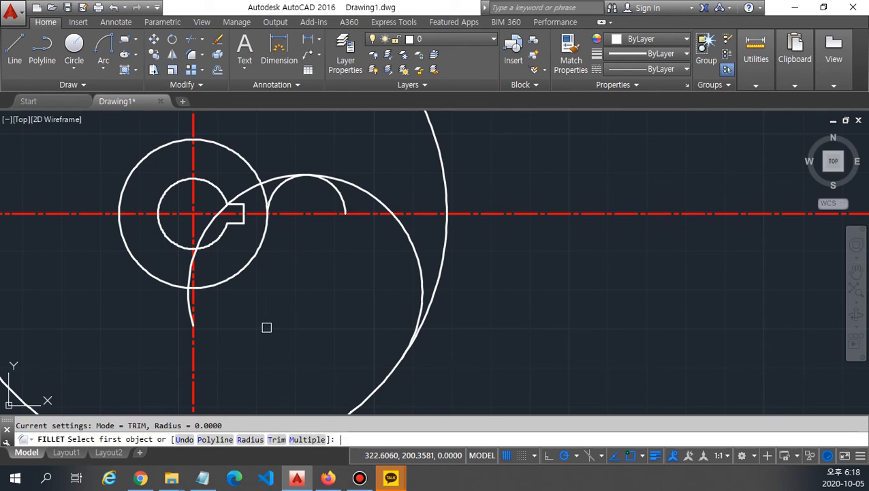
type("r")
key("Return")
type("0")
key("Return")
left_click(362, 192)
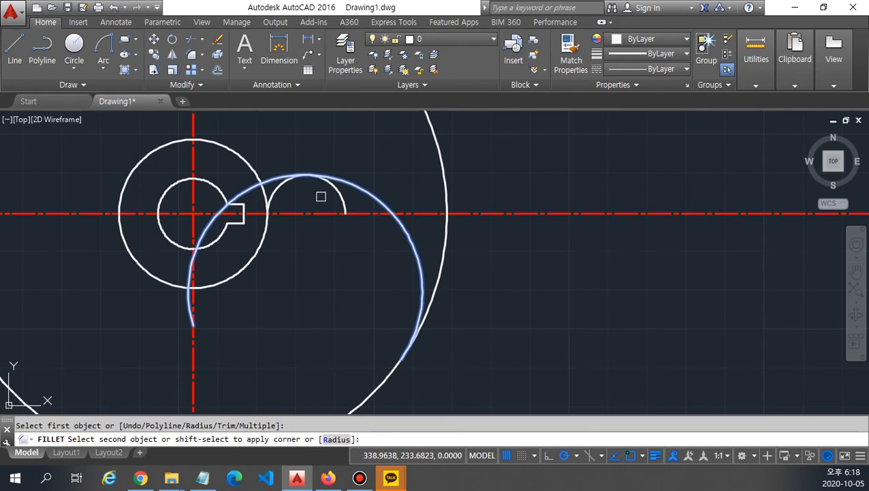
left_click(273, 192)
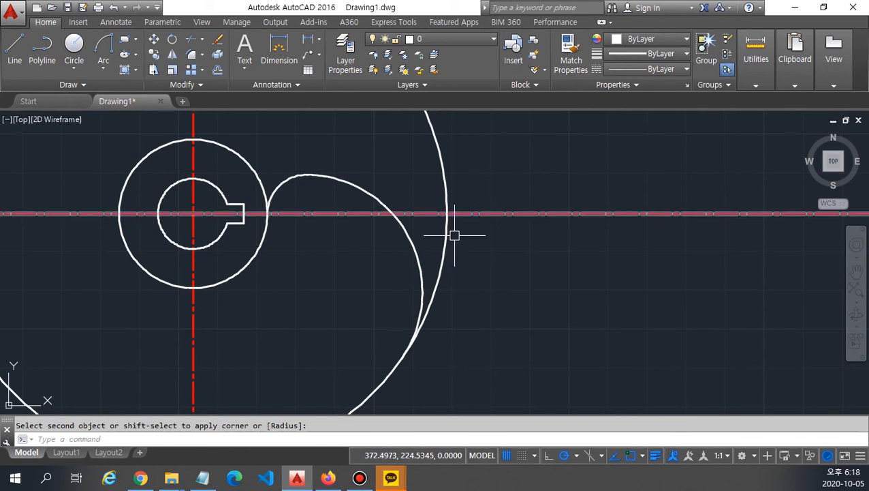
mouse_move(312, 252)
middle_mouse_down()
mouse_move(367, 231)
mouse_move(464, 220)
middle_mouse_up()
key("Escape")
Offset the horizontal centerline downward by 30
type("o")
key("Return")
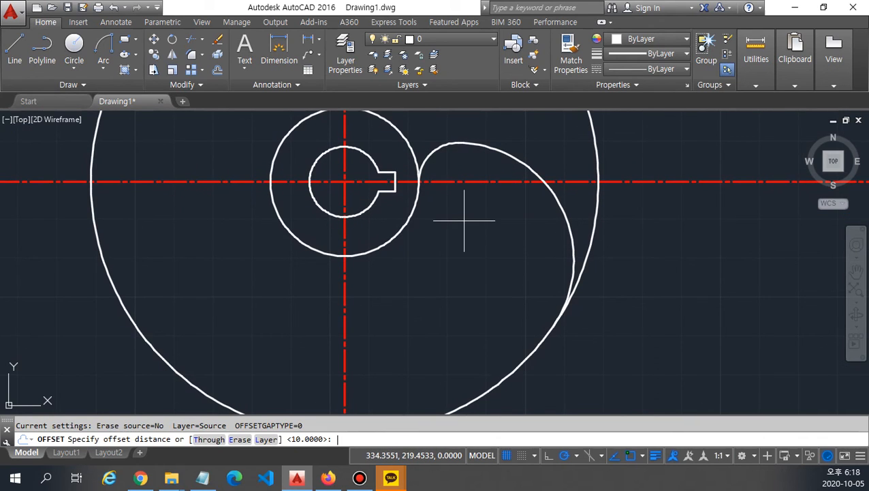
type("30")
key("Return")
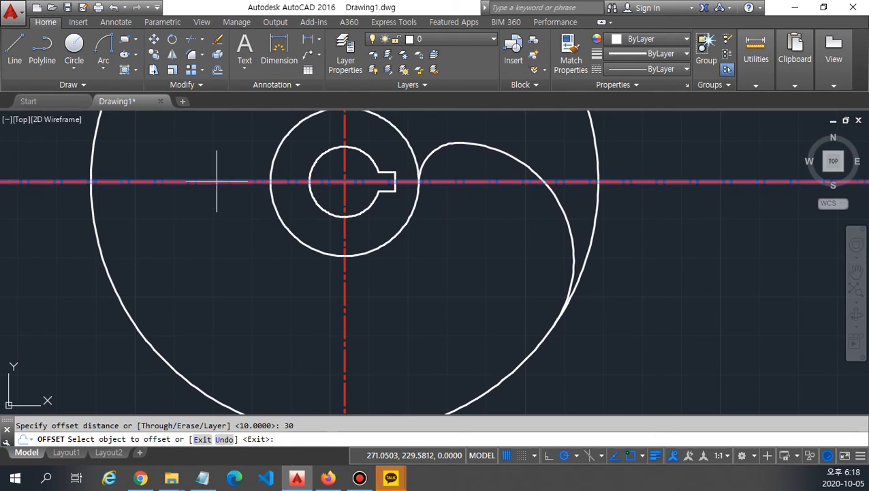
left_click(210, 183)
left_click(221, 257)
key("Return")
Offset the vertical centerline to the left by 20
key("Return")
type("20")
key("Return")
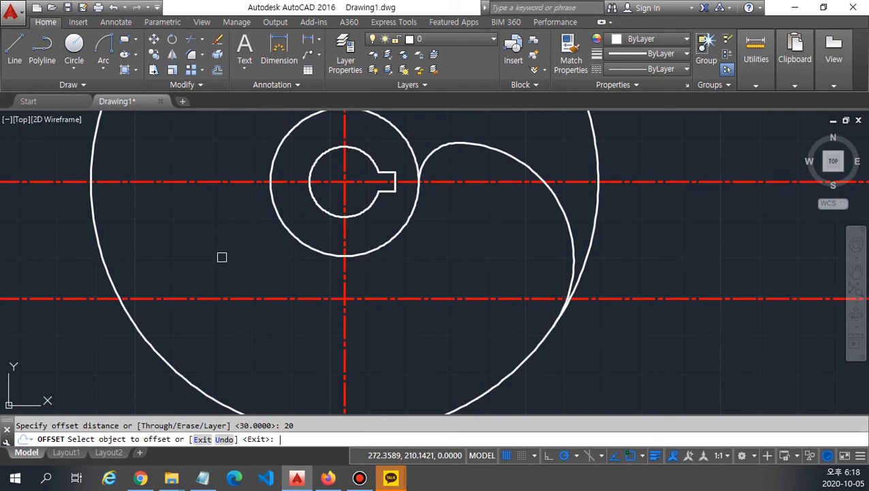
left_click(341, 284)
left_click(272, 282)
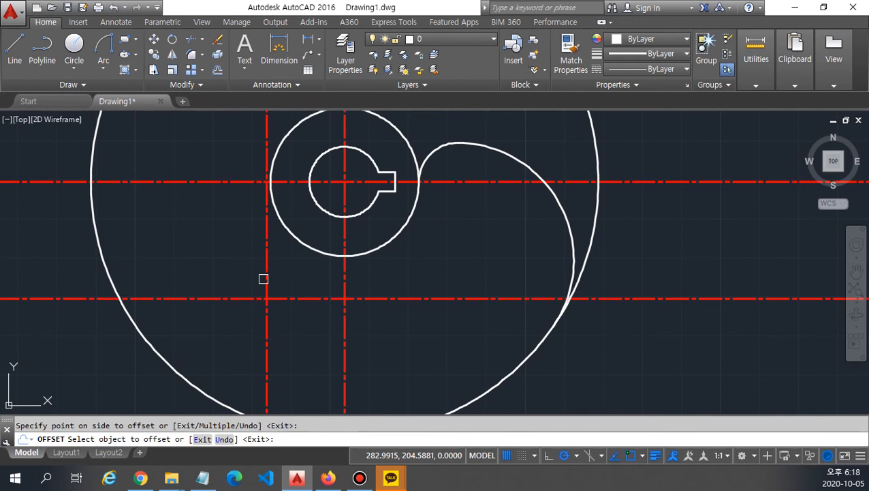
key("Return")
Draw a radius 40 circle centred where the two offset centerlines cross
type("c")
key("Return")
left_click(266, 298)
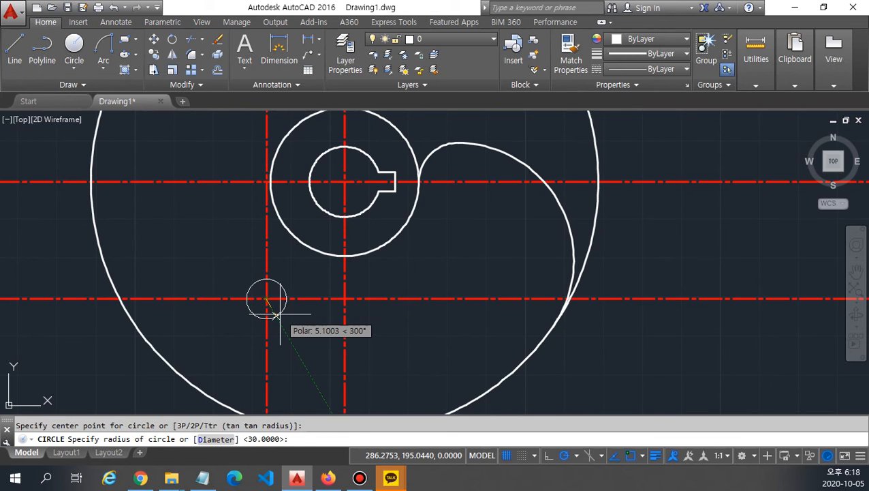
key("Return")
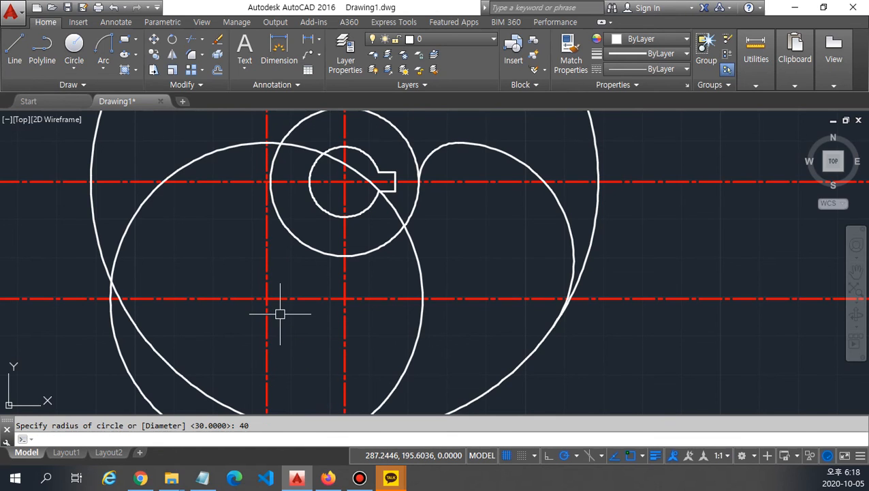
Erase the two offset helper centerlines through the radius 40 circle's centre
scroll(371, 198, "down", 2)
left_click(327, 284)
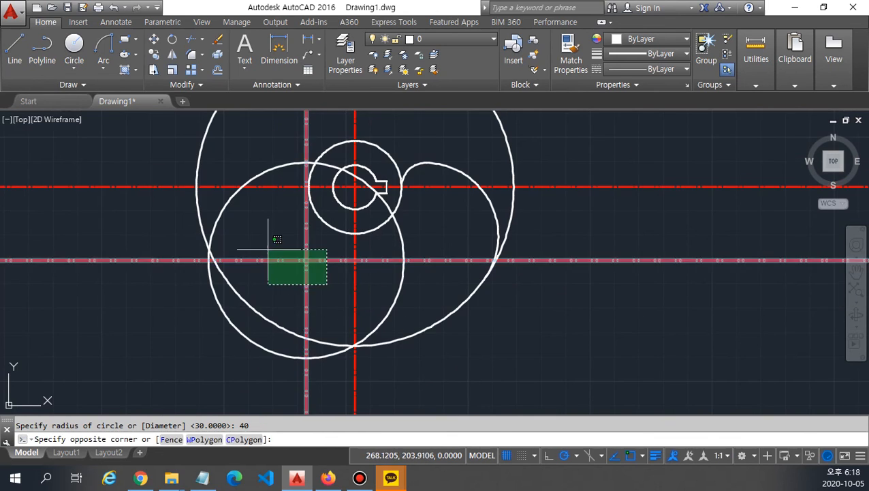
left_click(268, 250)
type("e")
key("Return")
Trim the upper-left piece of the radius 40 circle between the horizontal centerline and the radius 19 hub circle
type("tr")
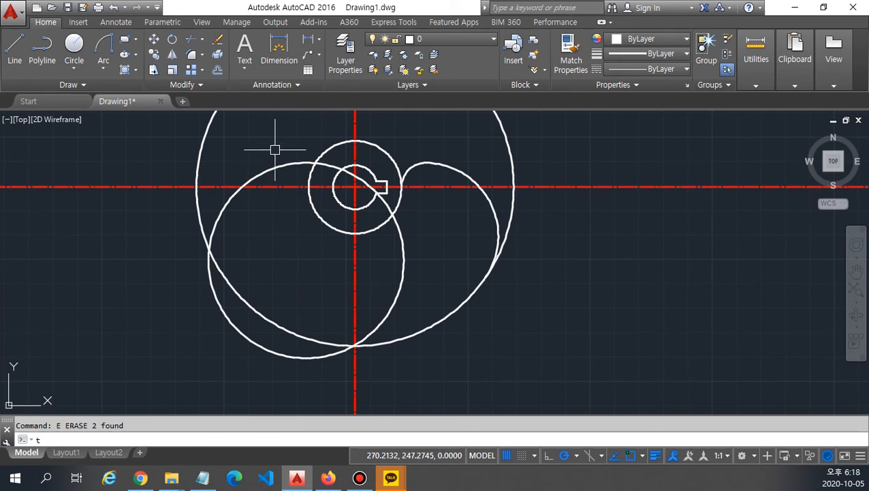
key("Return")
key("Return")
left_click(274, 168)
scroll(393, 354, "up", 2)
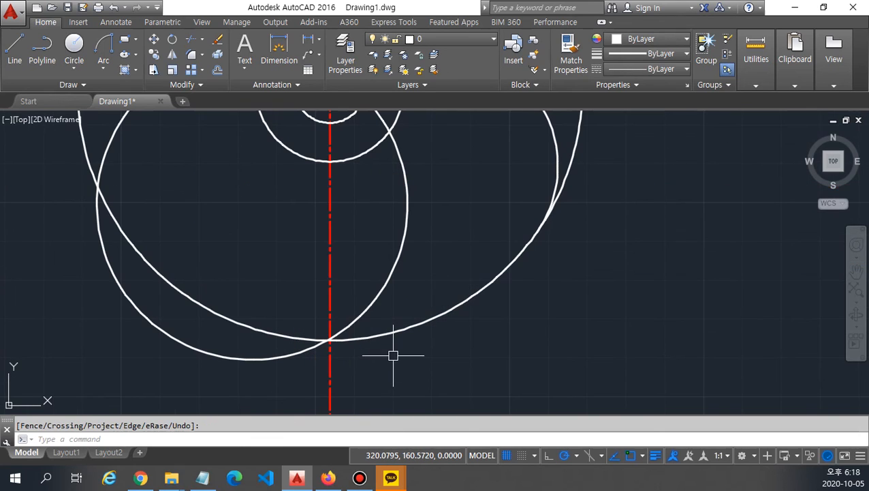
key("Escape")
Fillet the radius 40 arc to the radius 65 circle near the figure's bottom with a radius of 5
type("f")
key("Return")
type("r")
key("Return")
type("5")
key("Return")
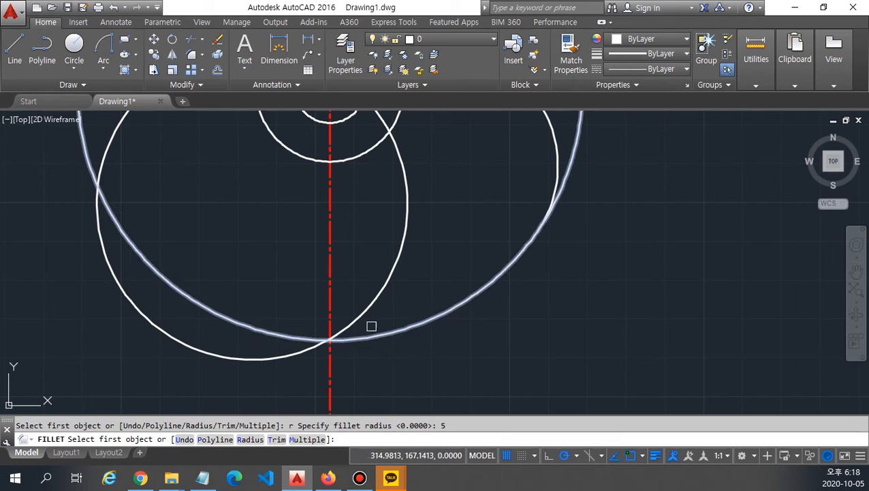
left_click(366, 306)
left_click(380, 331)
scroll(338, 310, "down", 2)
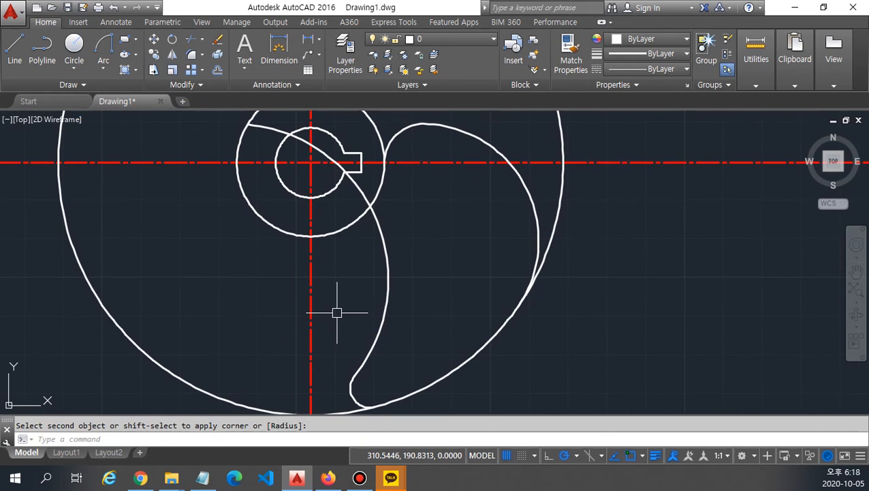
Fillet the radius 40 arc's upper end to the radius 19 hub circle with a radius of 19
key("Return")
type("r")
key("Return")
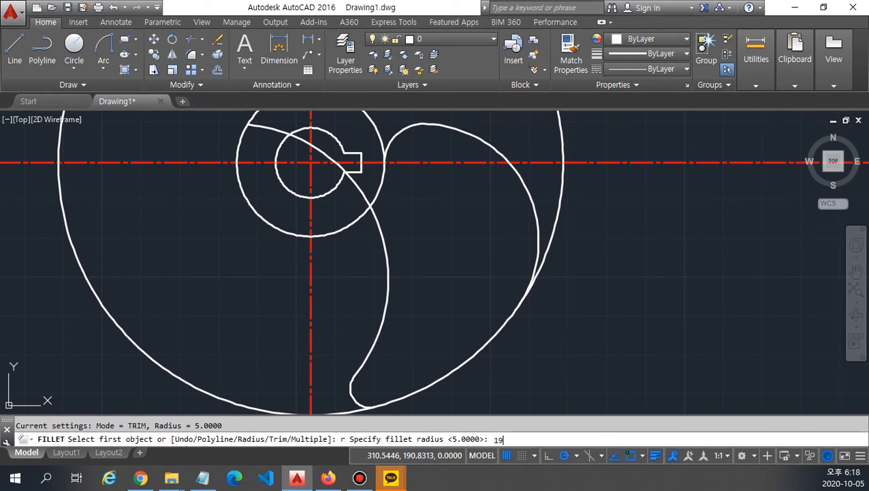
type("19")
key("Return")
left_click(377, 189)
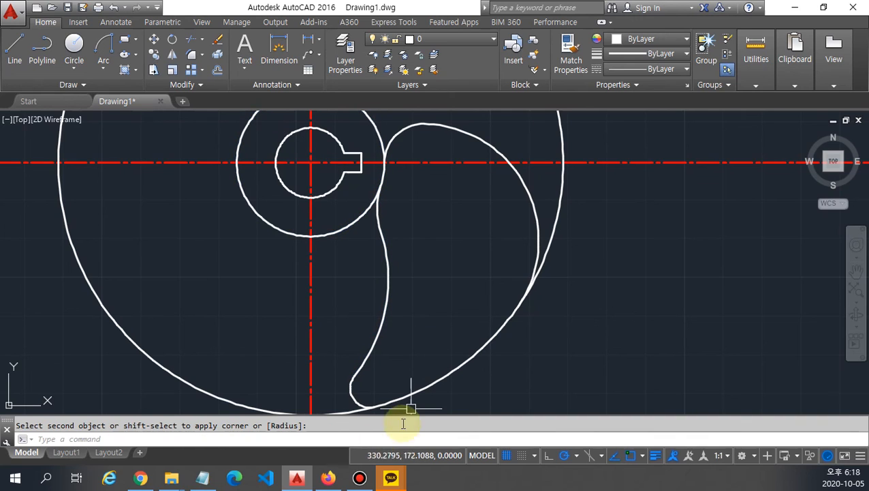
Create a polar array of the five arcs of the curved opening around the hub centre
scroll(531, 204, "down", 2)
middle_click_drag(510, 282, 363, 295)
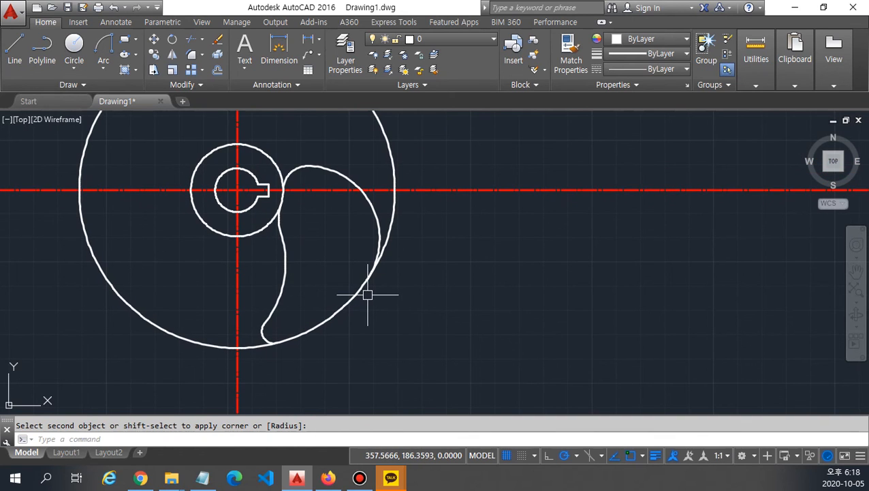
key("Escape")
type("ar")
key("Return")
left_click(297, 171)
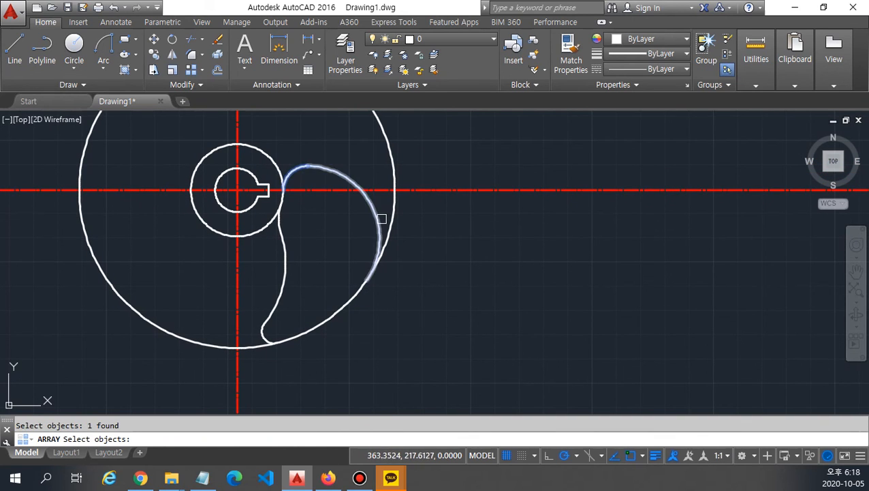
left_click(376, 224)
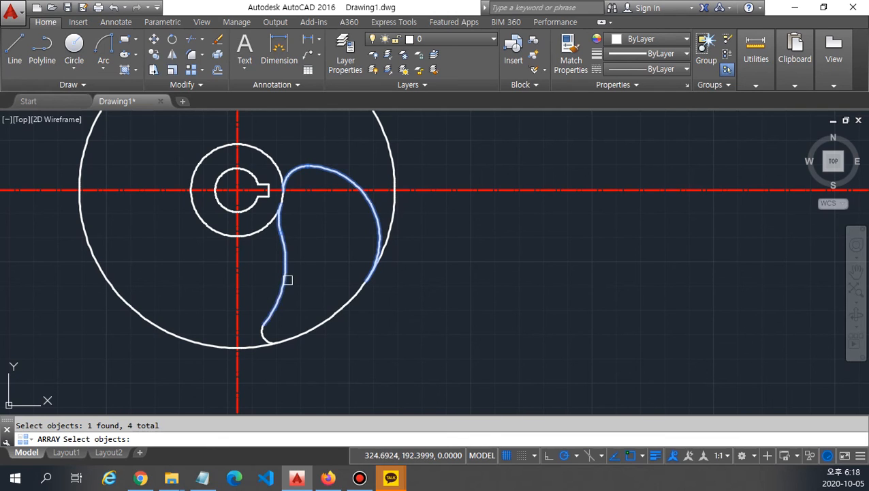
left_click(253, 302)
left_click(304, 374)
key("Return")
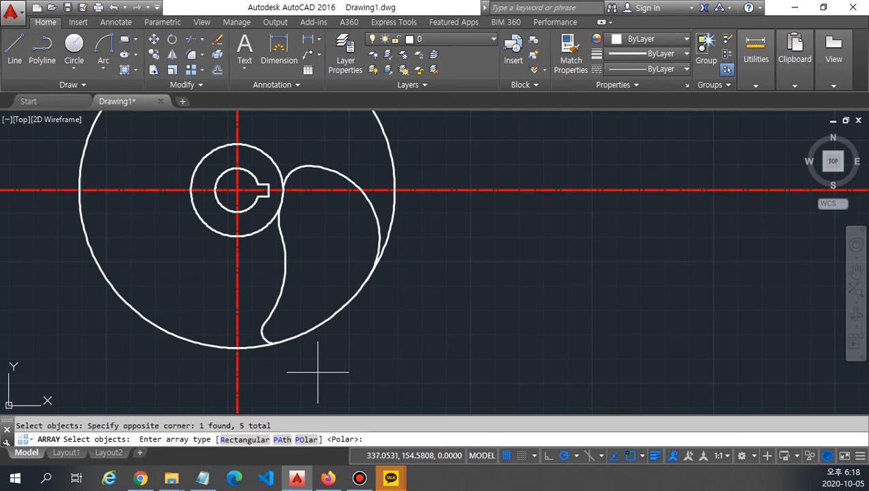
left_click(301, 439)
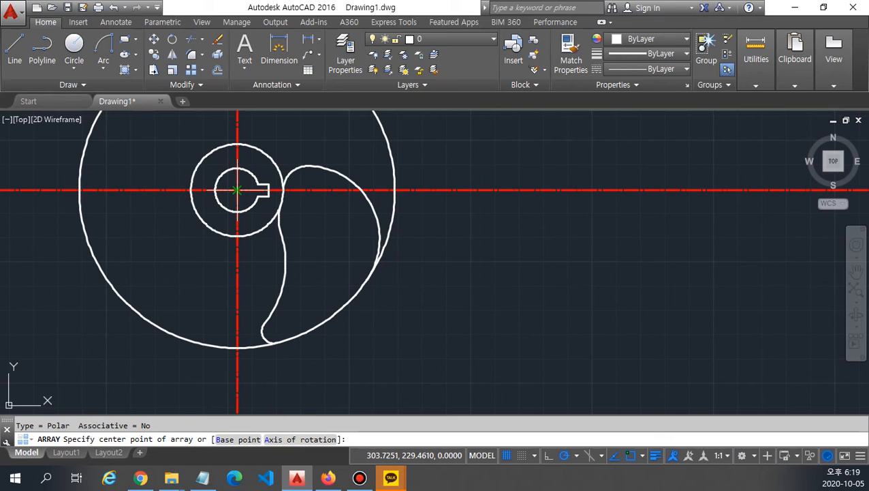
left_click(237, 190)
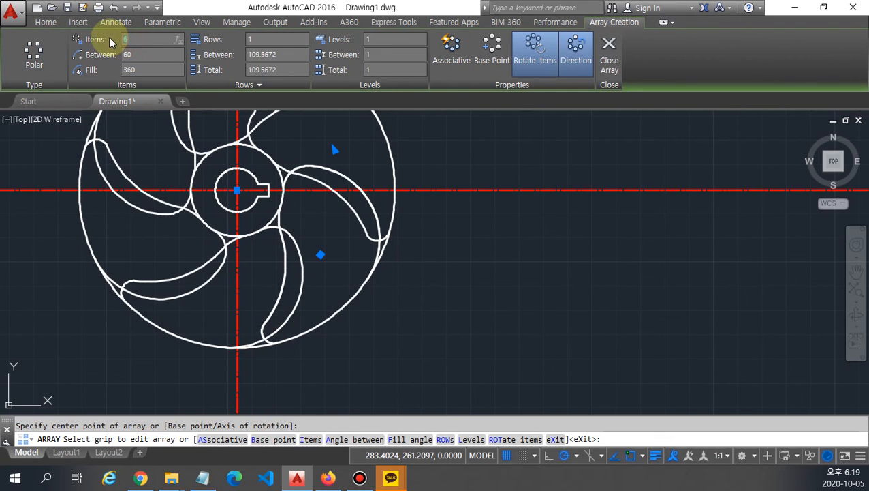
Set the polar array to 4 items and finish it
type("4")
key("Return")
middle_click_drag(391, 199, 450, 279)
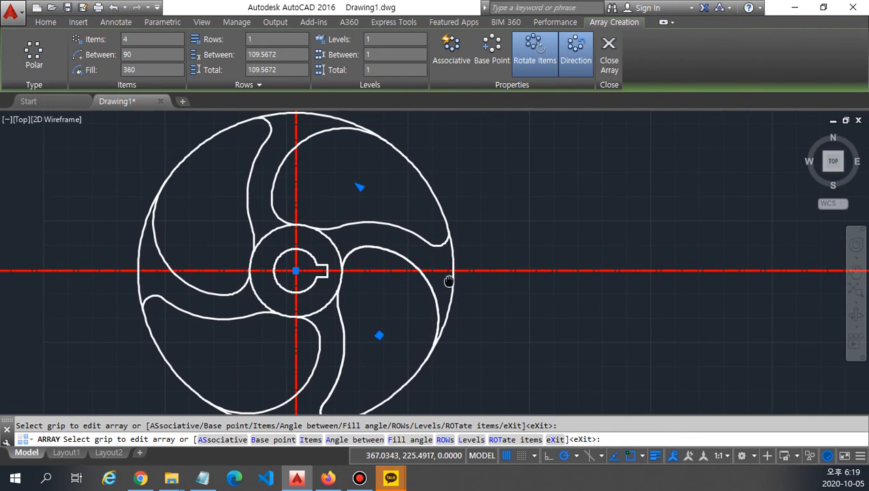
key("Return")
Offset the radius 65 circle outward by 11 to form the outer rim
type("o")
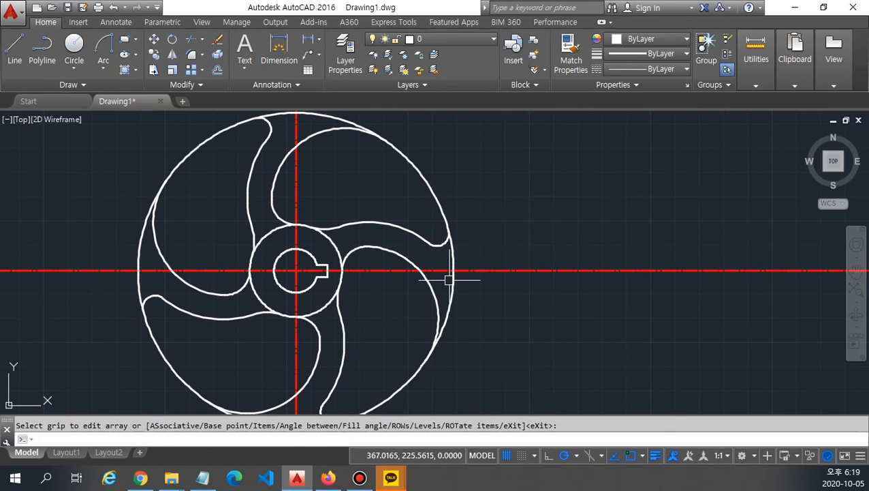
key("Return")
type("11")
key("Return")
left_click(441, 203)
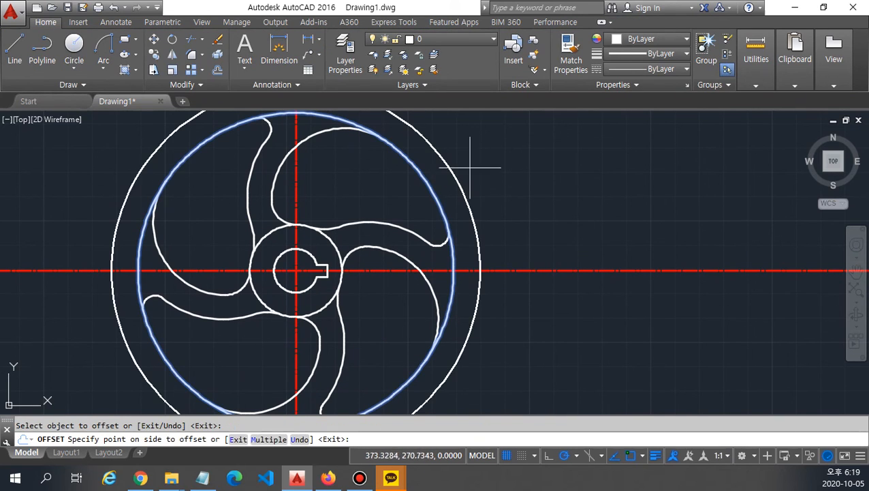
left_click(496, 161)
key("Return")
scroll(497, 178, "down", 2)
middle_click_drag(497, 264, 481, 290)
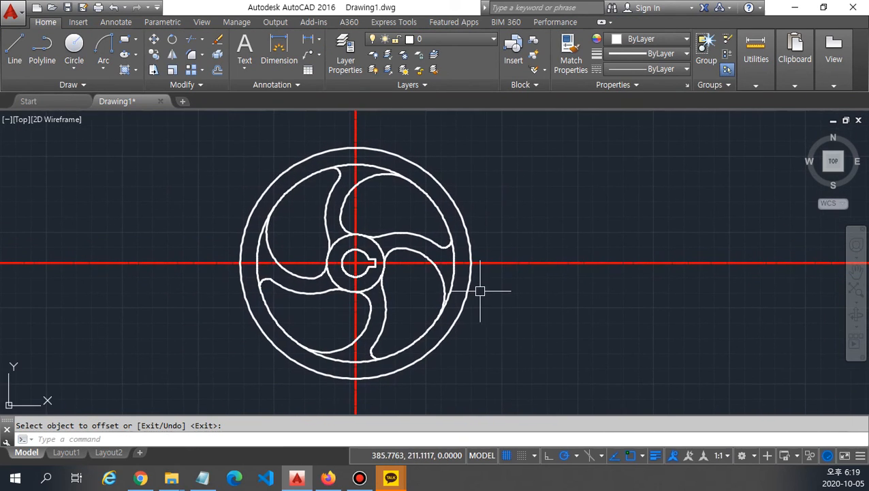